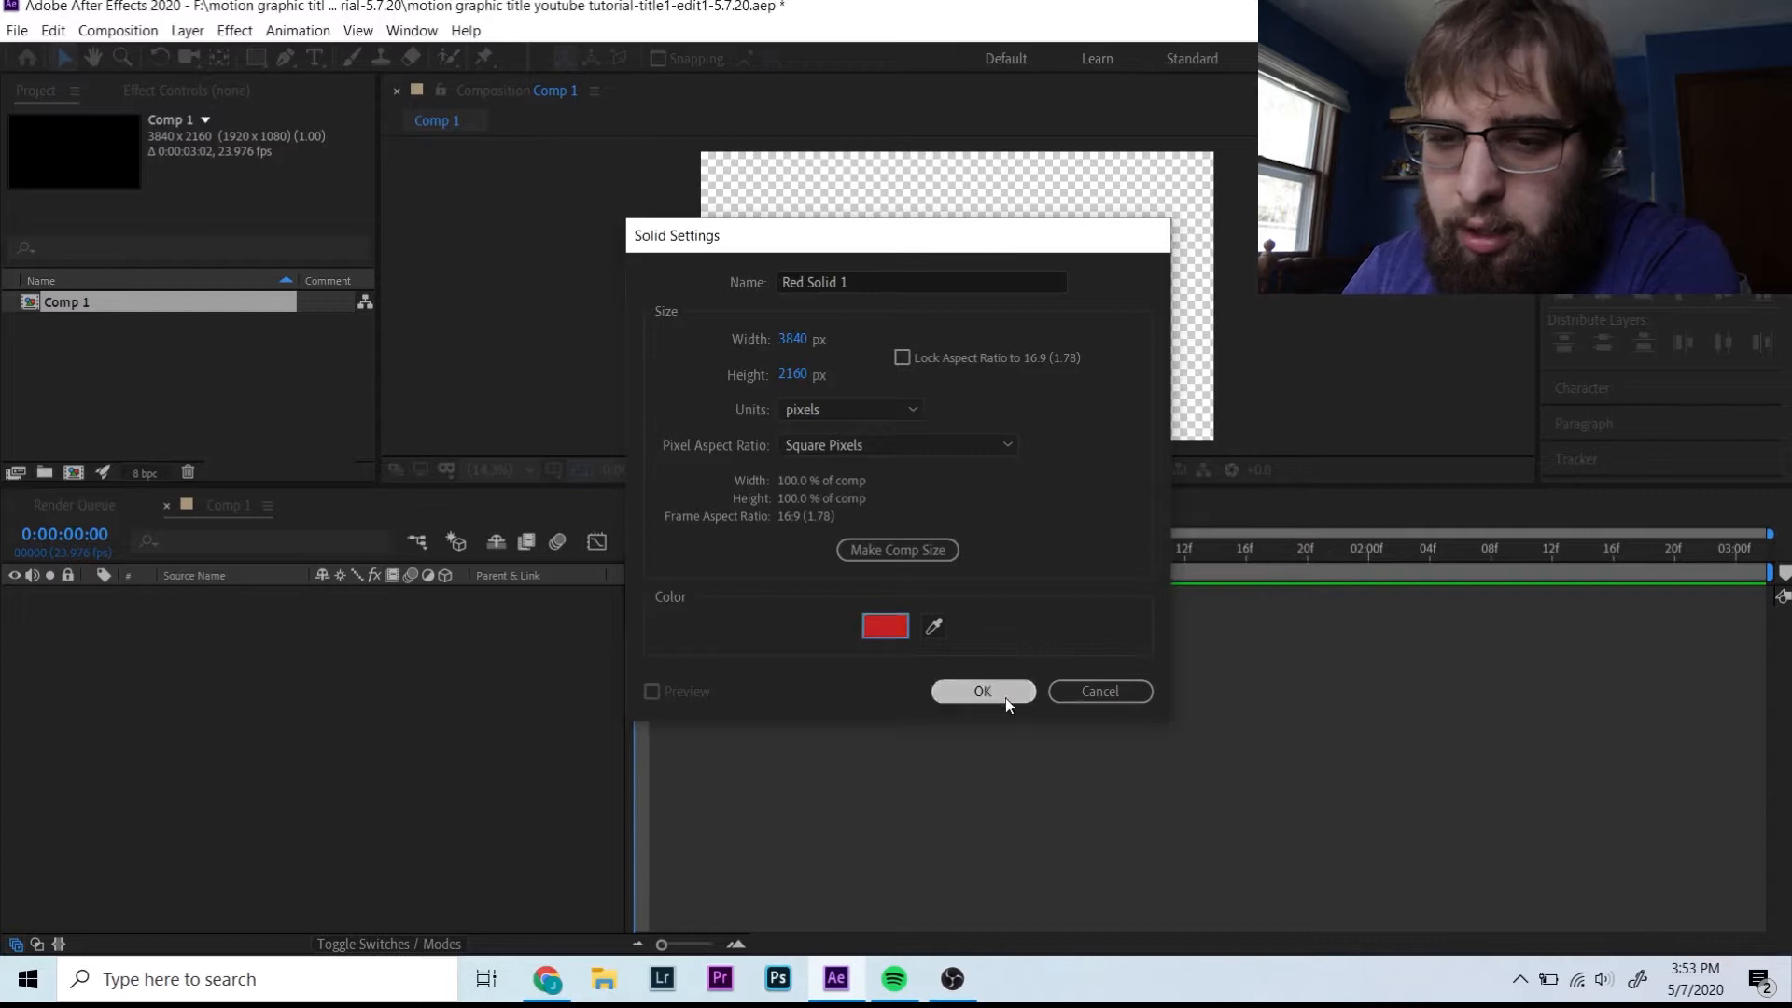
- Add a new text layer for the white 'Motion Graphics Title Tutorial' title
right_click(261, 668)
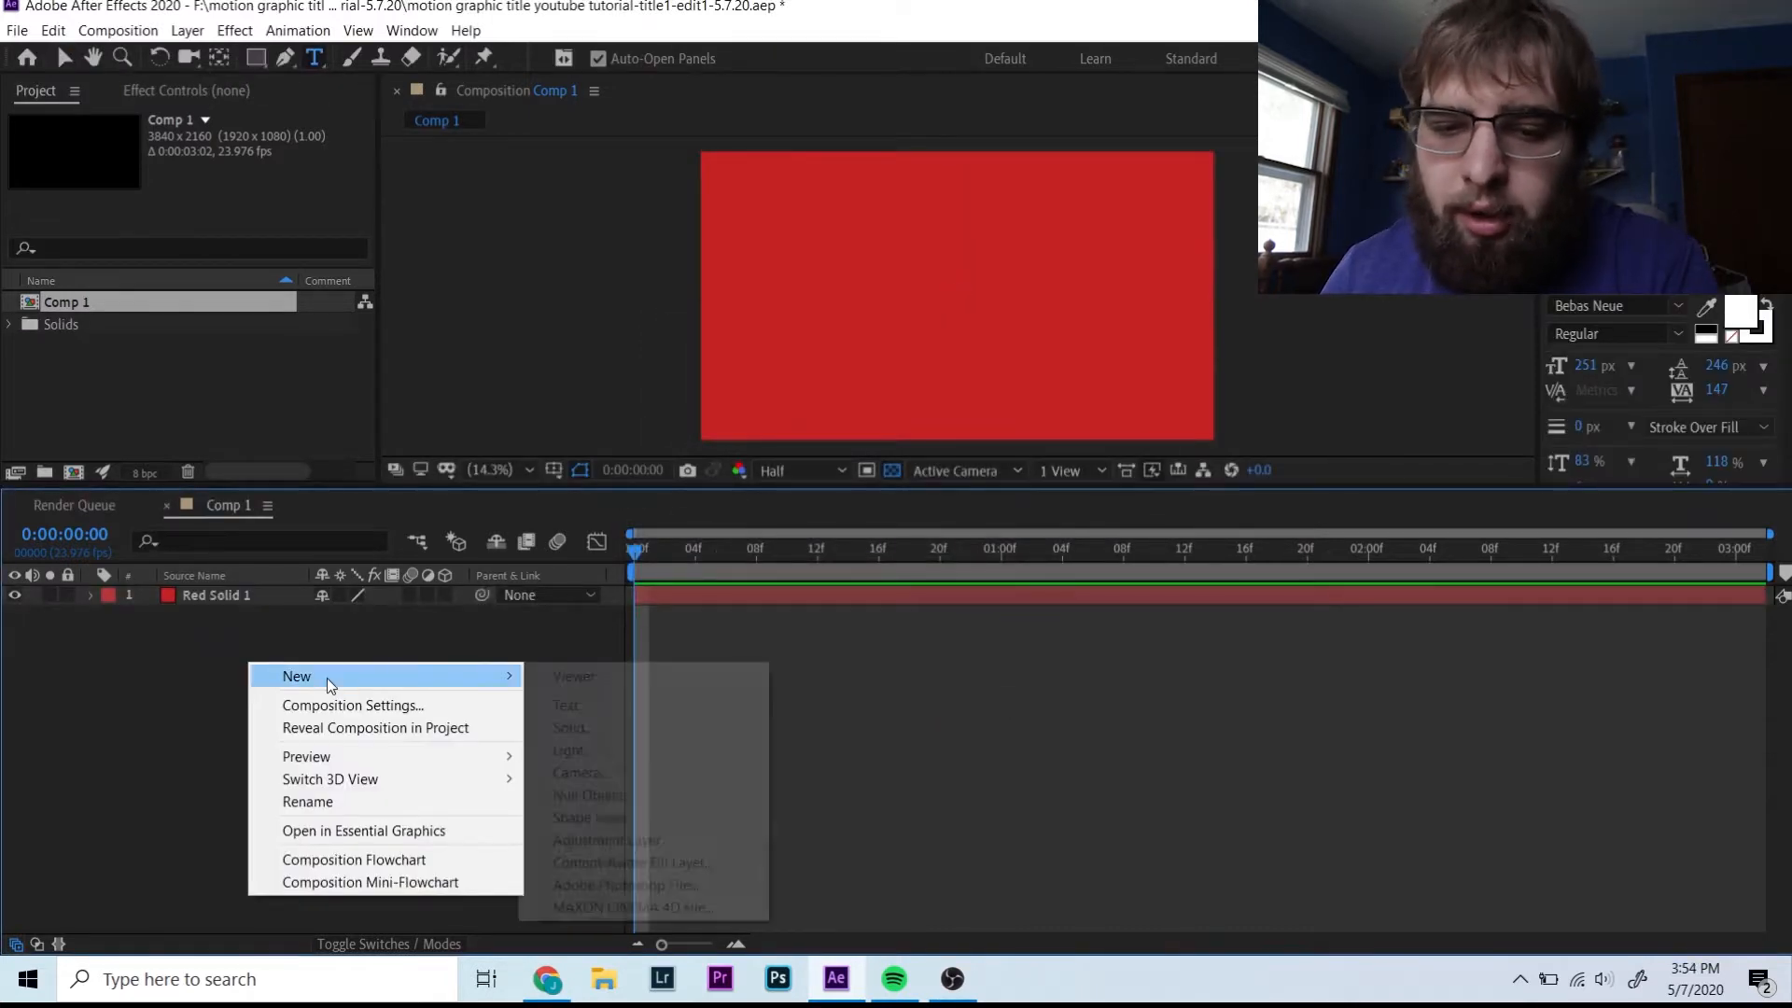
mouse_move(327, 677)
click(570, 702)
text(REE)
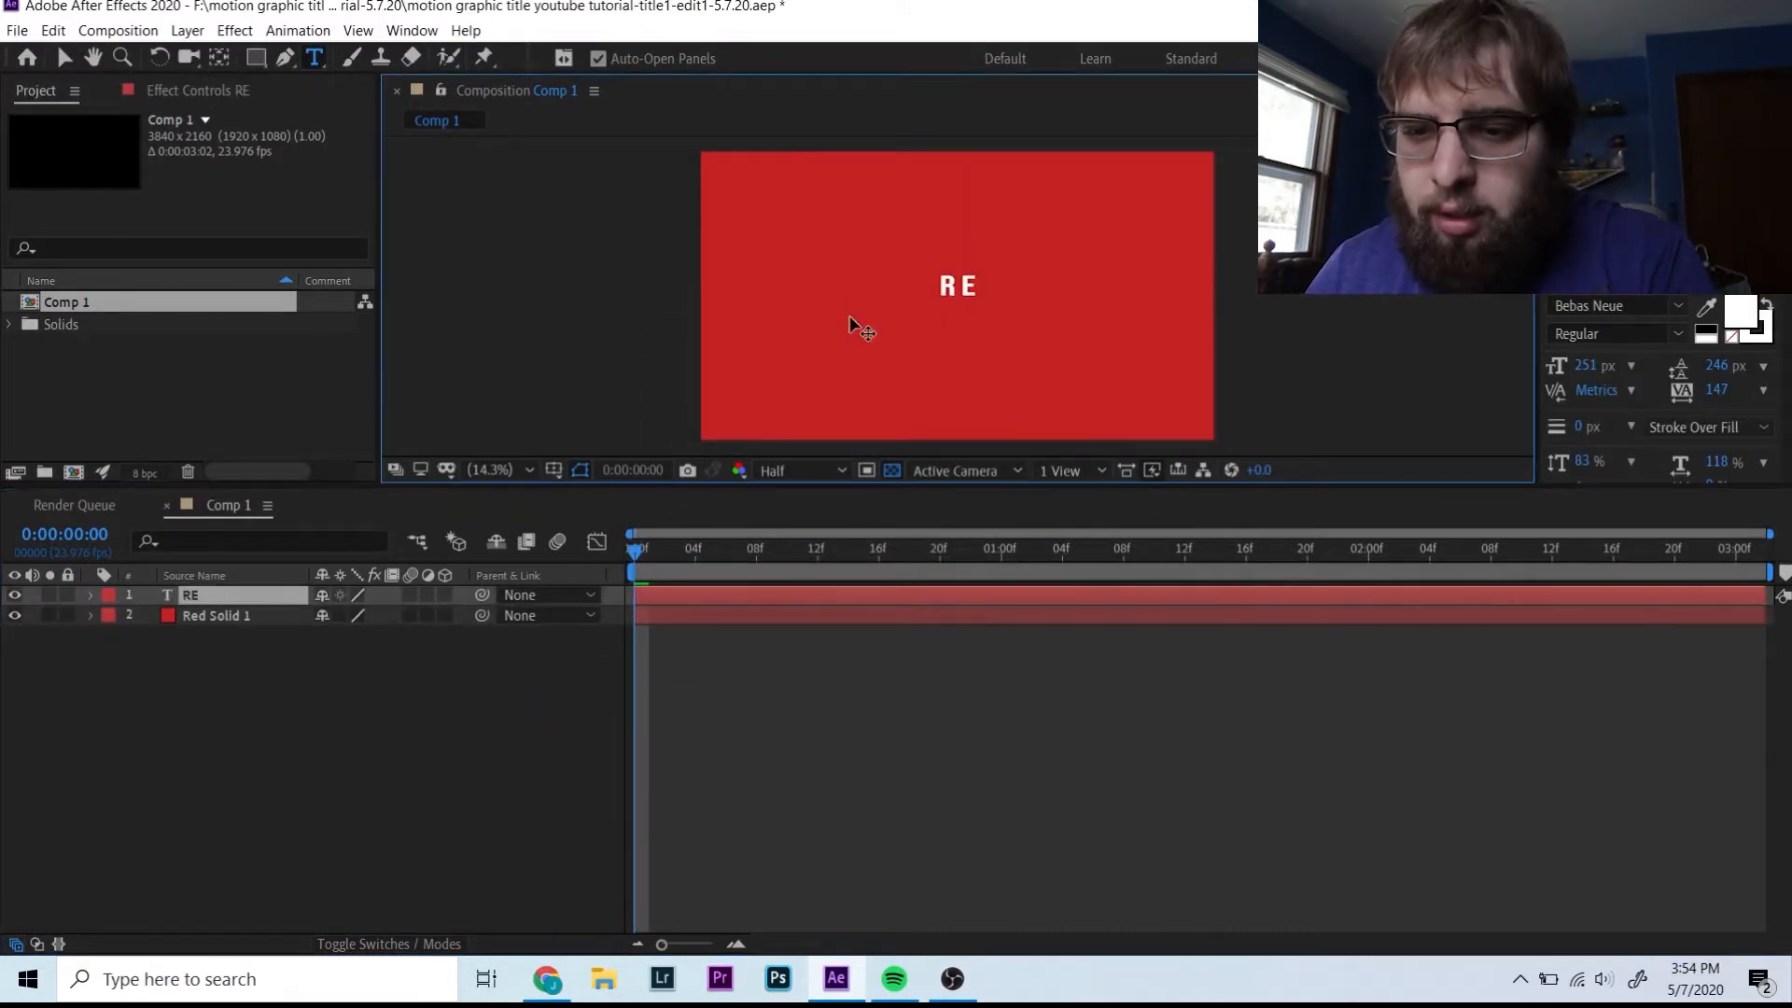
key(BackSpace)
key(BackSpace)
key(BackSpace)
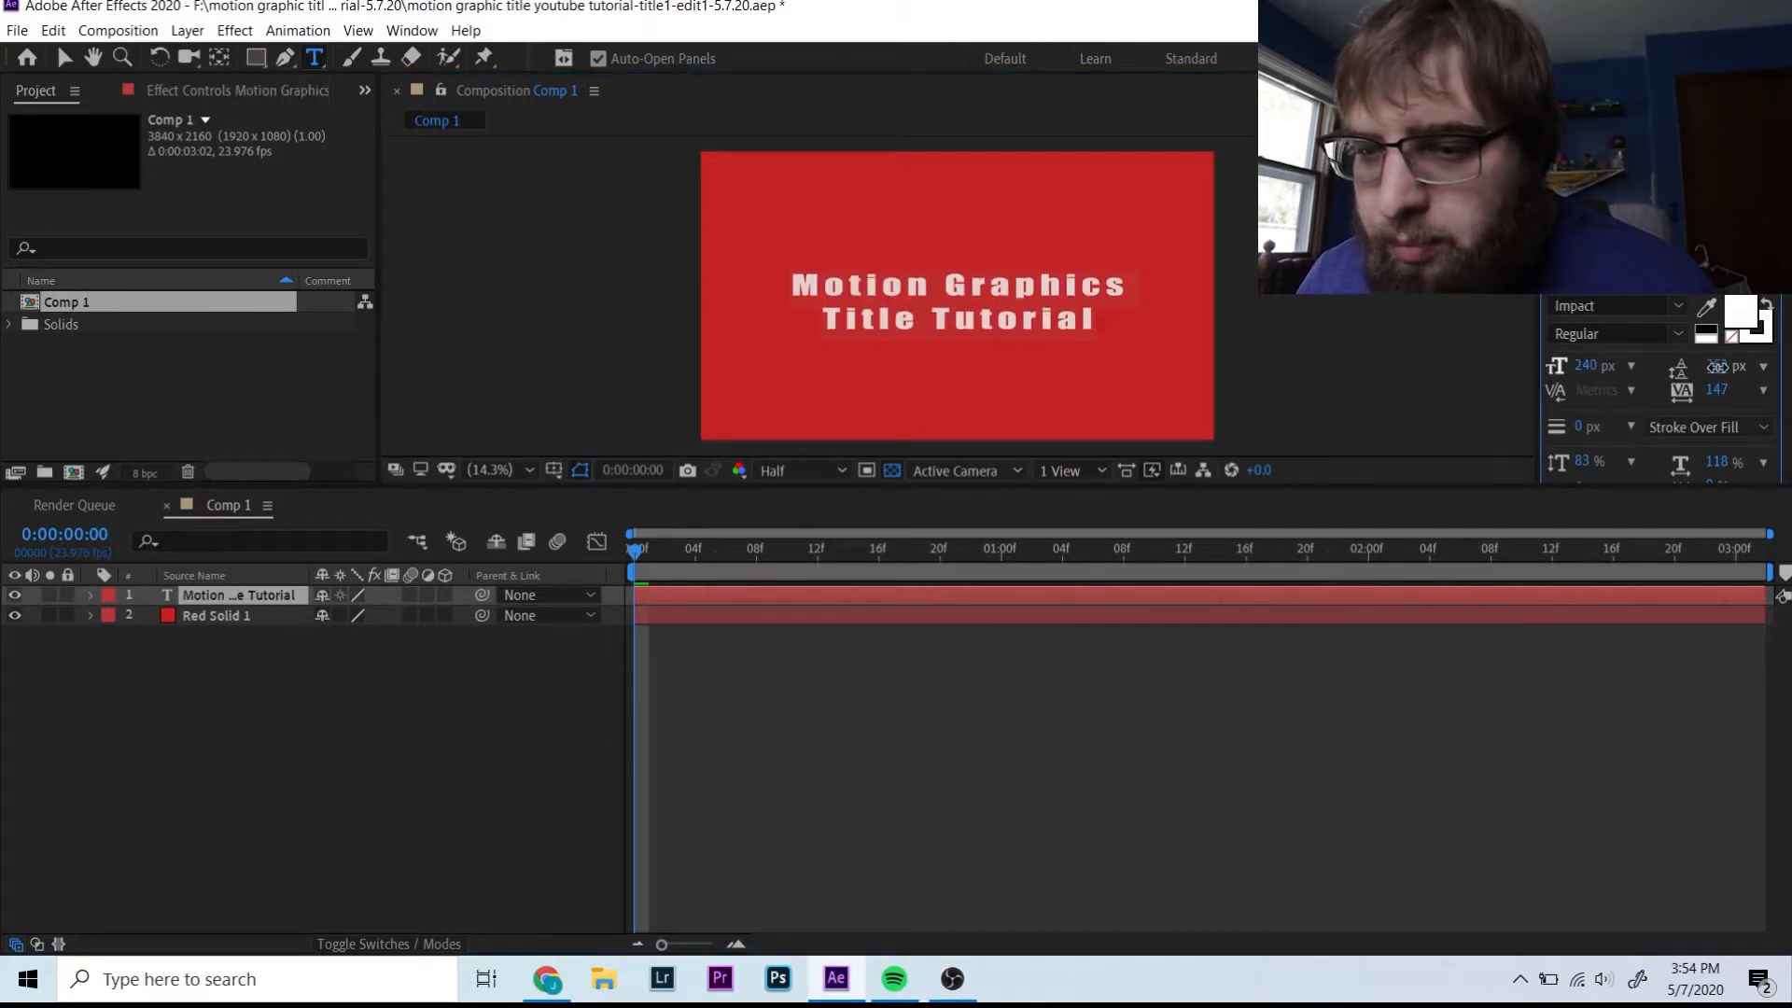
- Centre the title vertically in the composition using the Align panel
click(1578, 231)
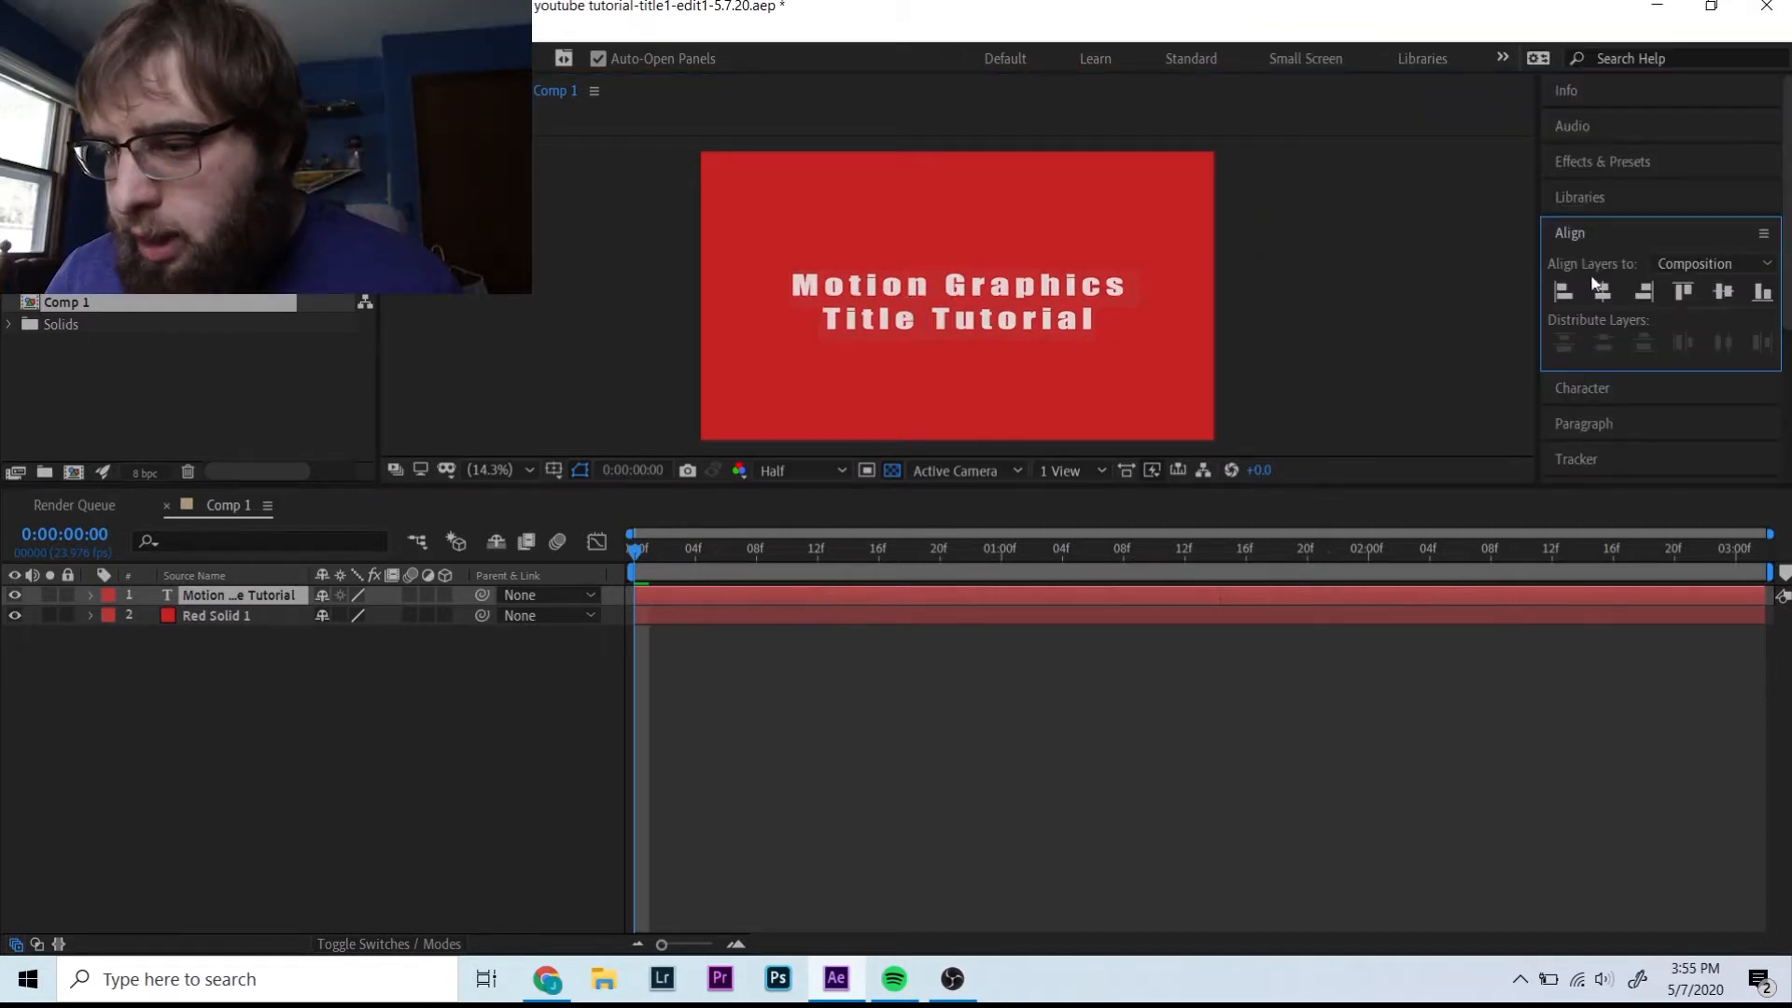
click(1723, 294)
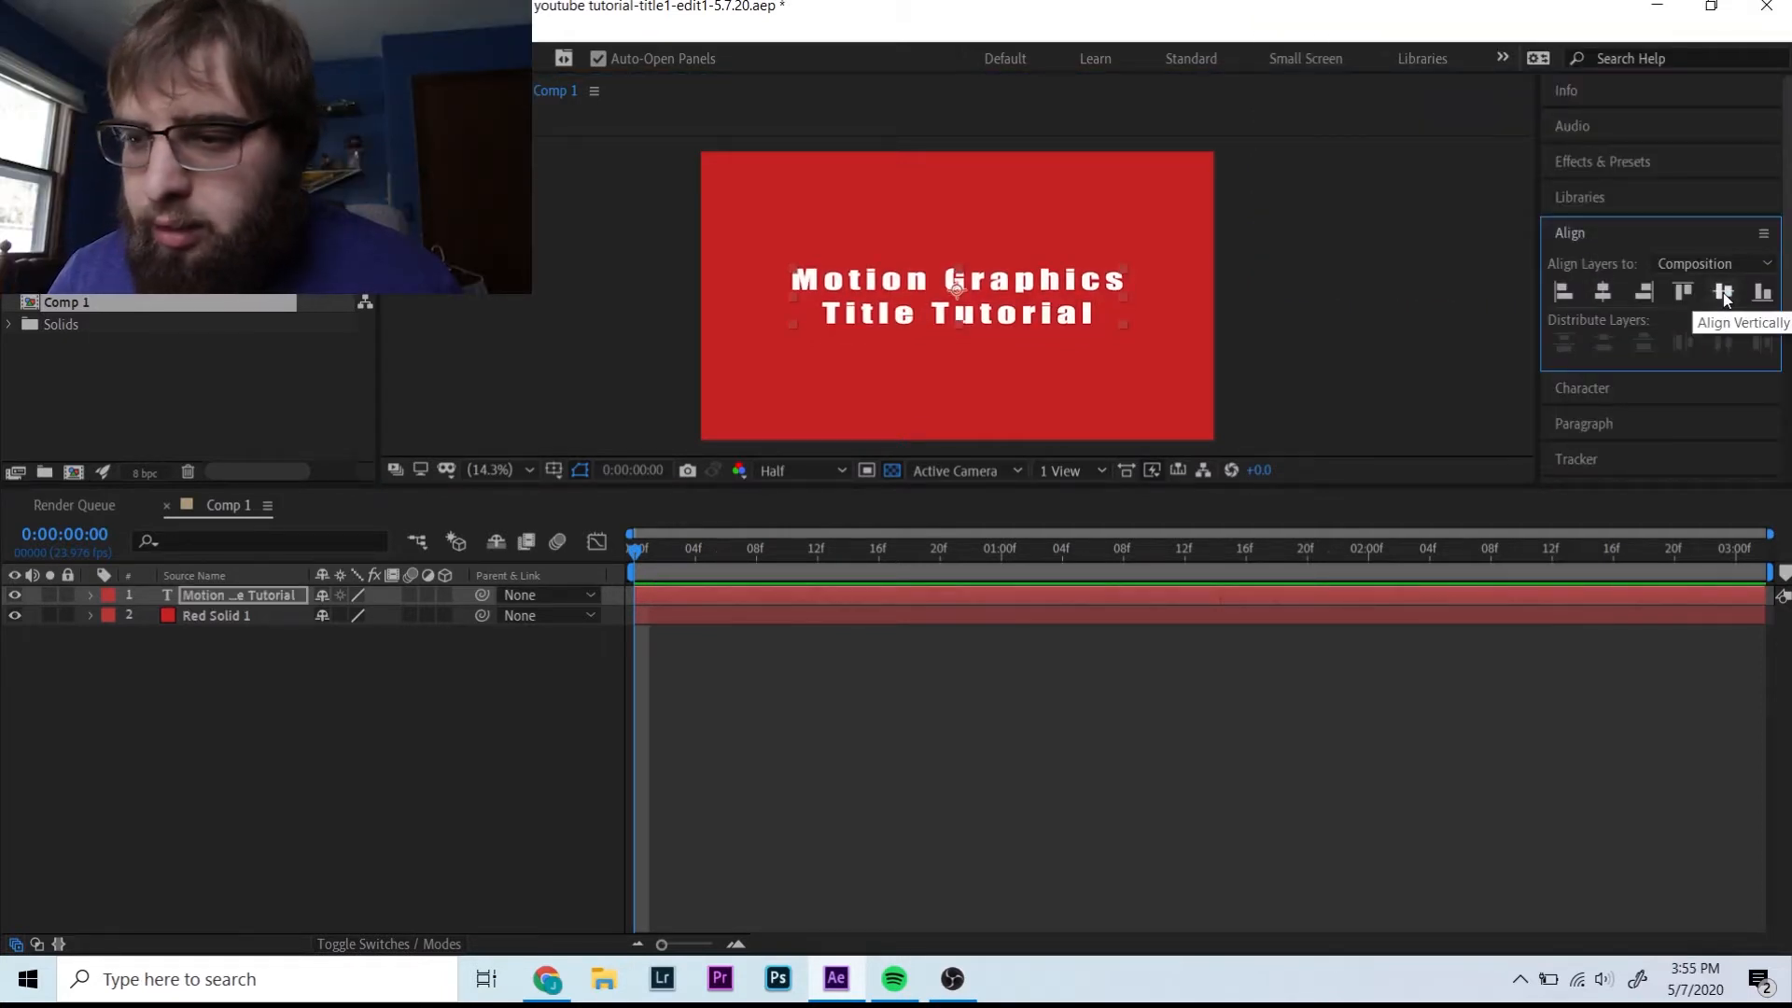
click(1576, 234)
click(1576, 233)
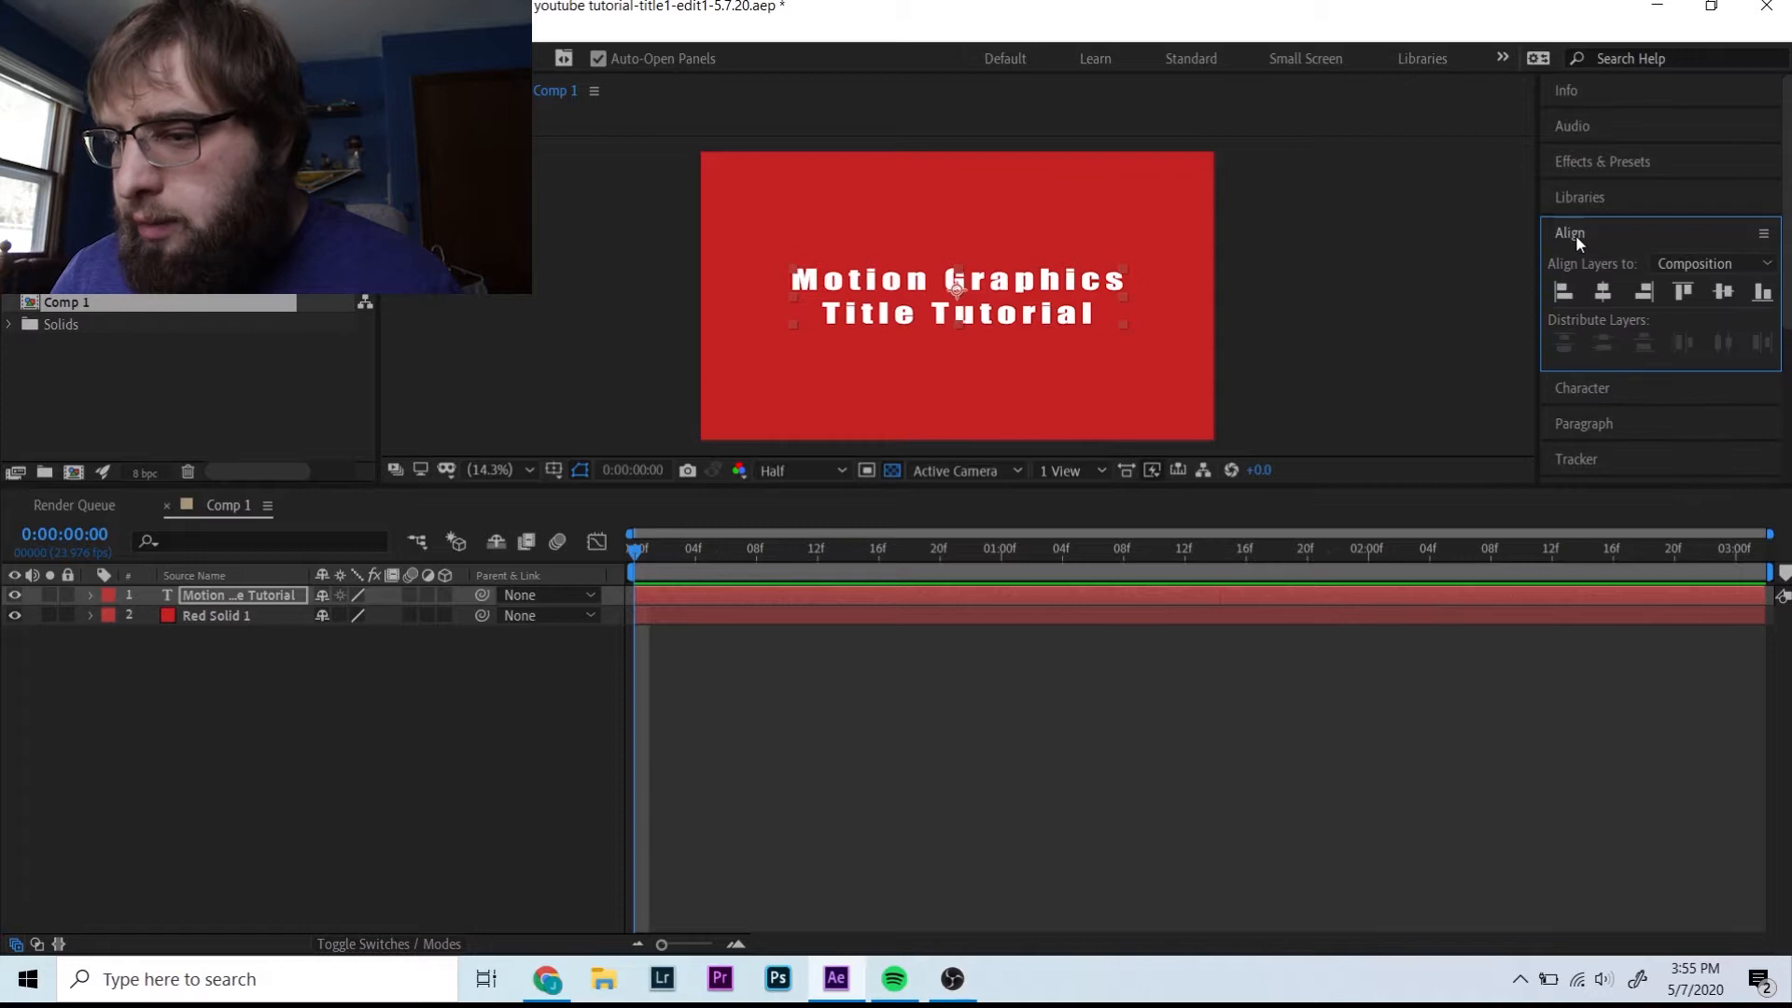
- Add a new shape layer and draw a horizontal Pen line spanning above the title
right_click(270, 670)
mouse_move(373, 684)
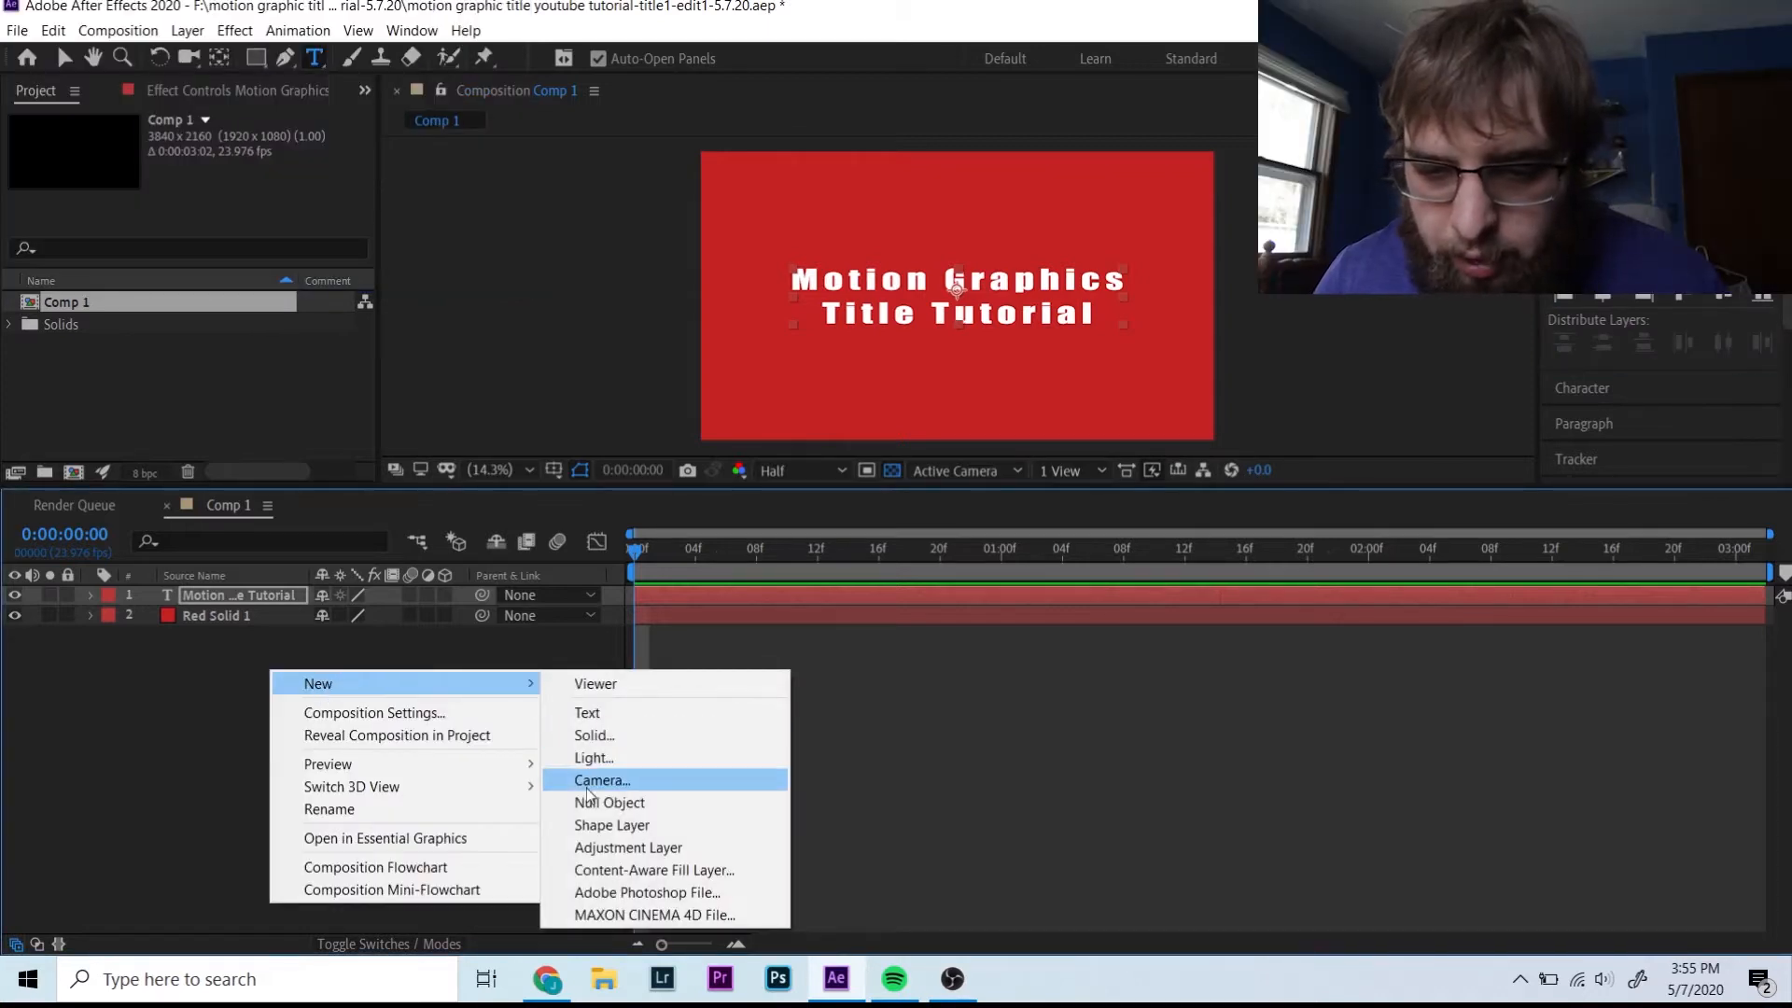
click(608, 825)
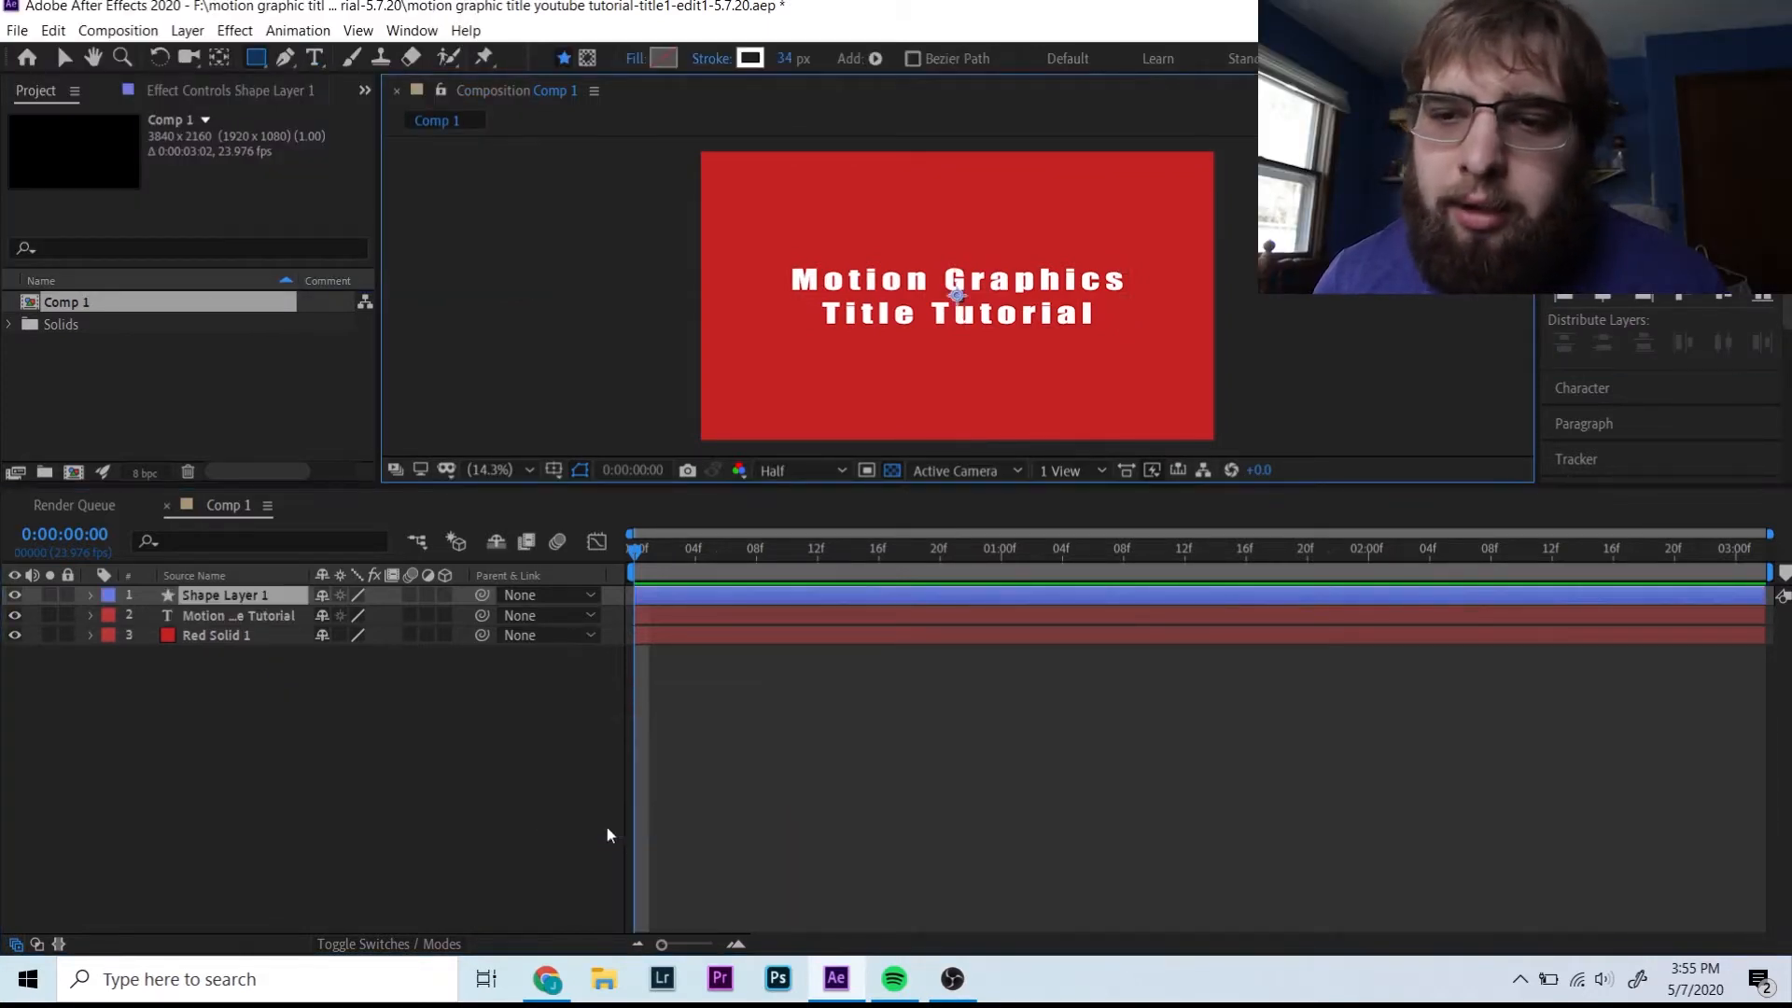
click(289, 58)
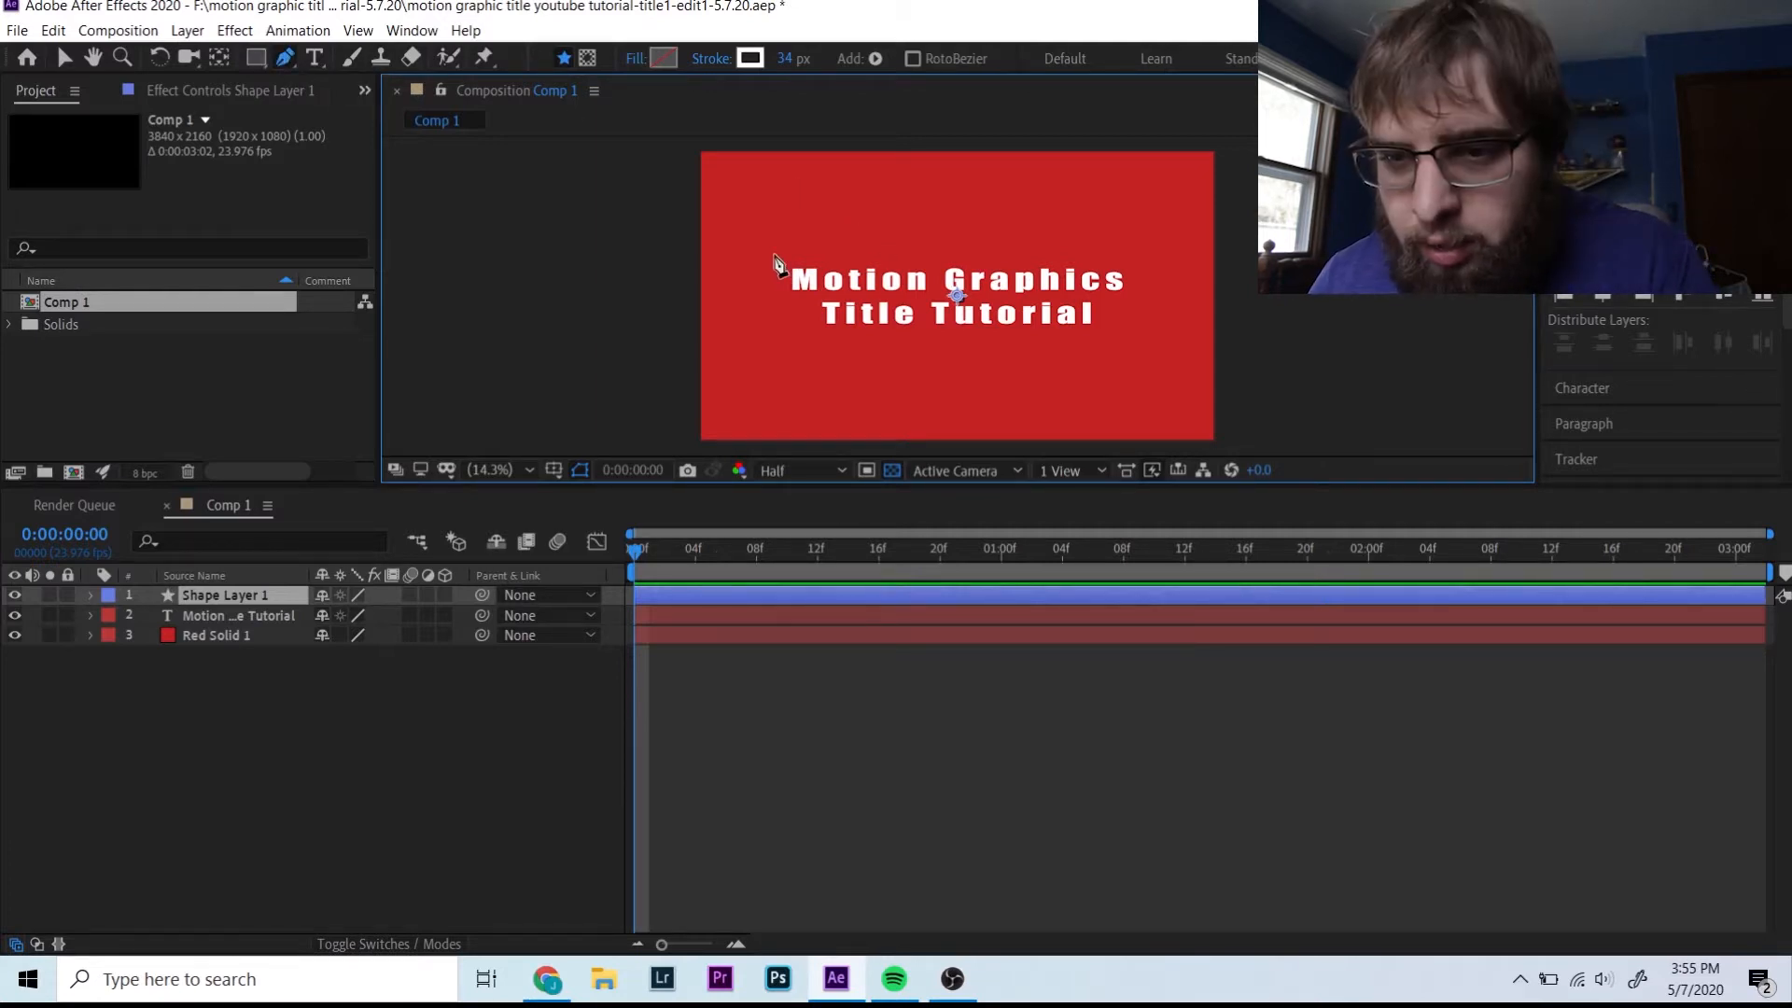
click(770, 262)
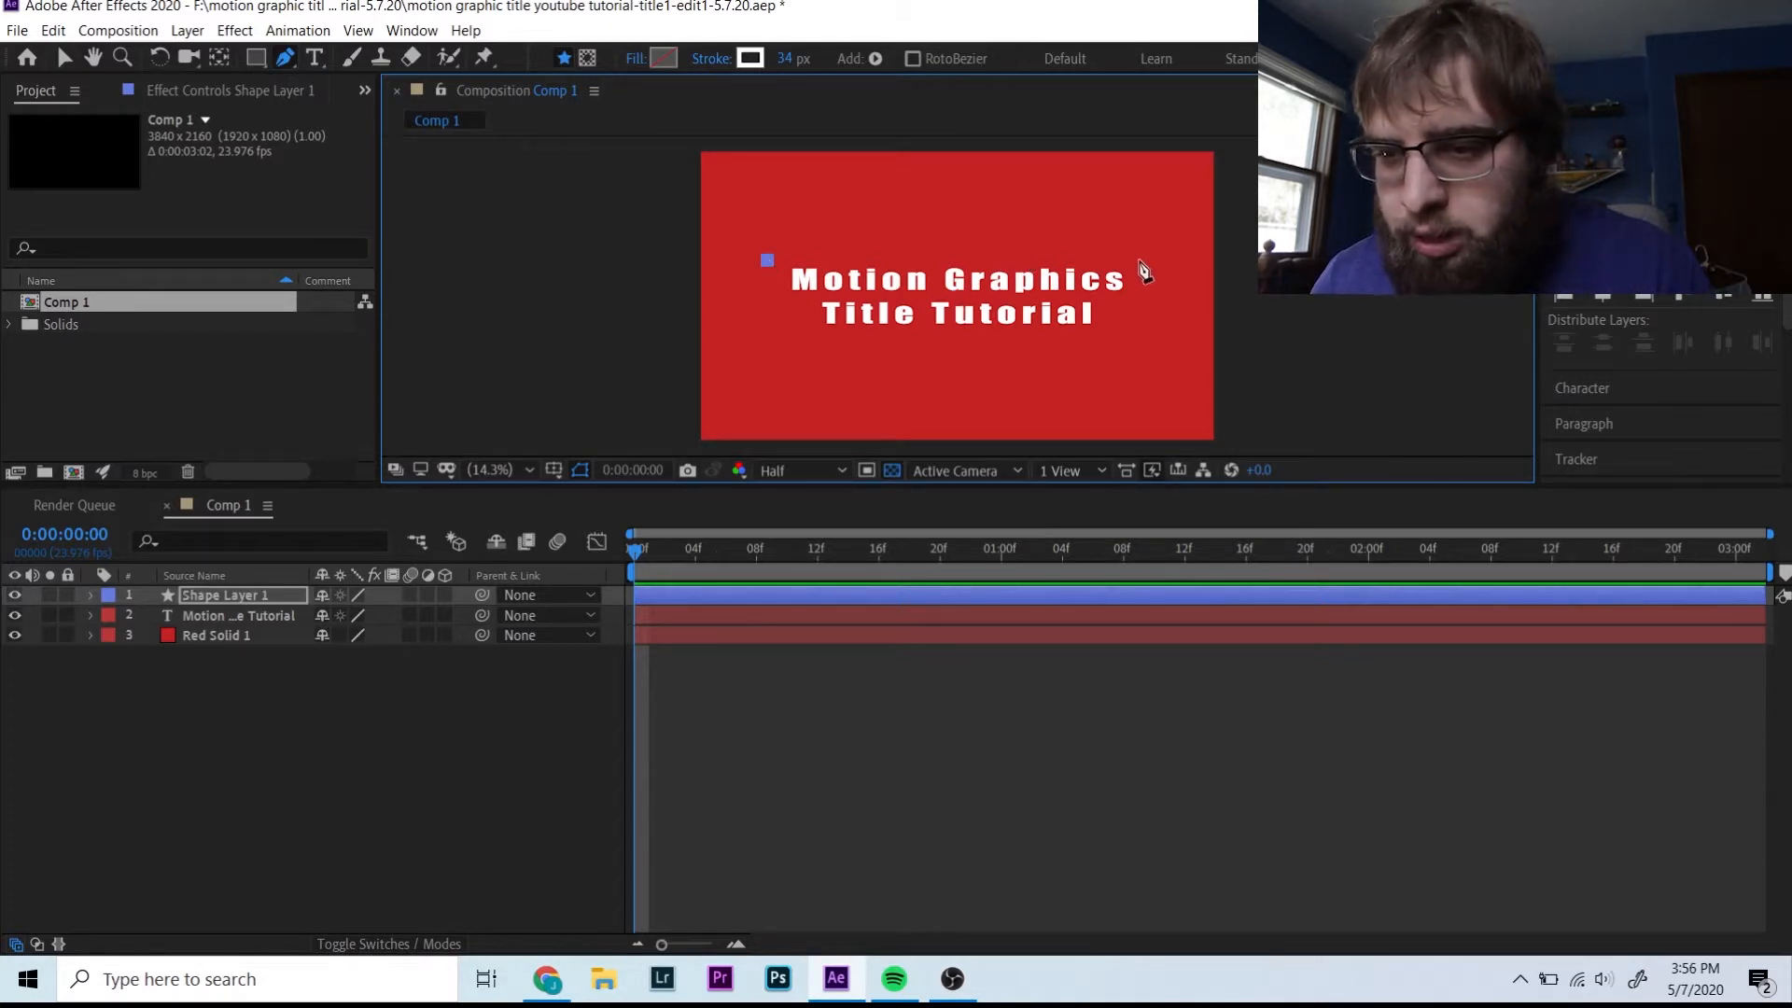
click(1140, 261)
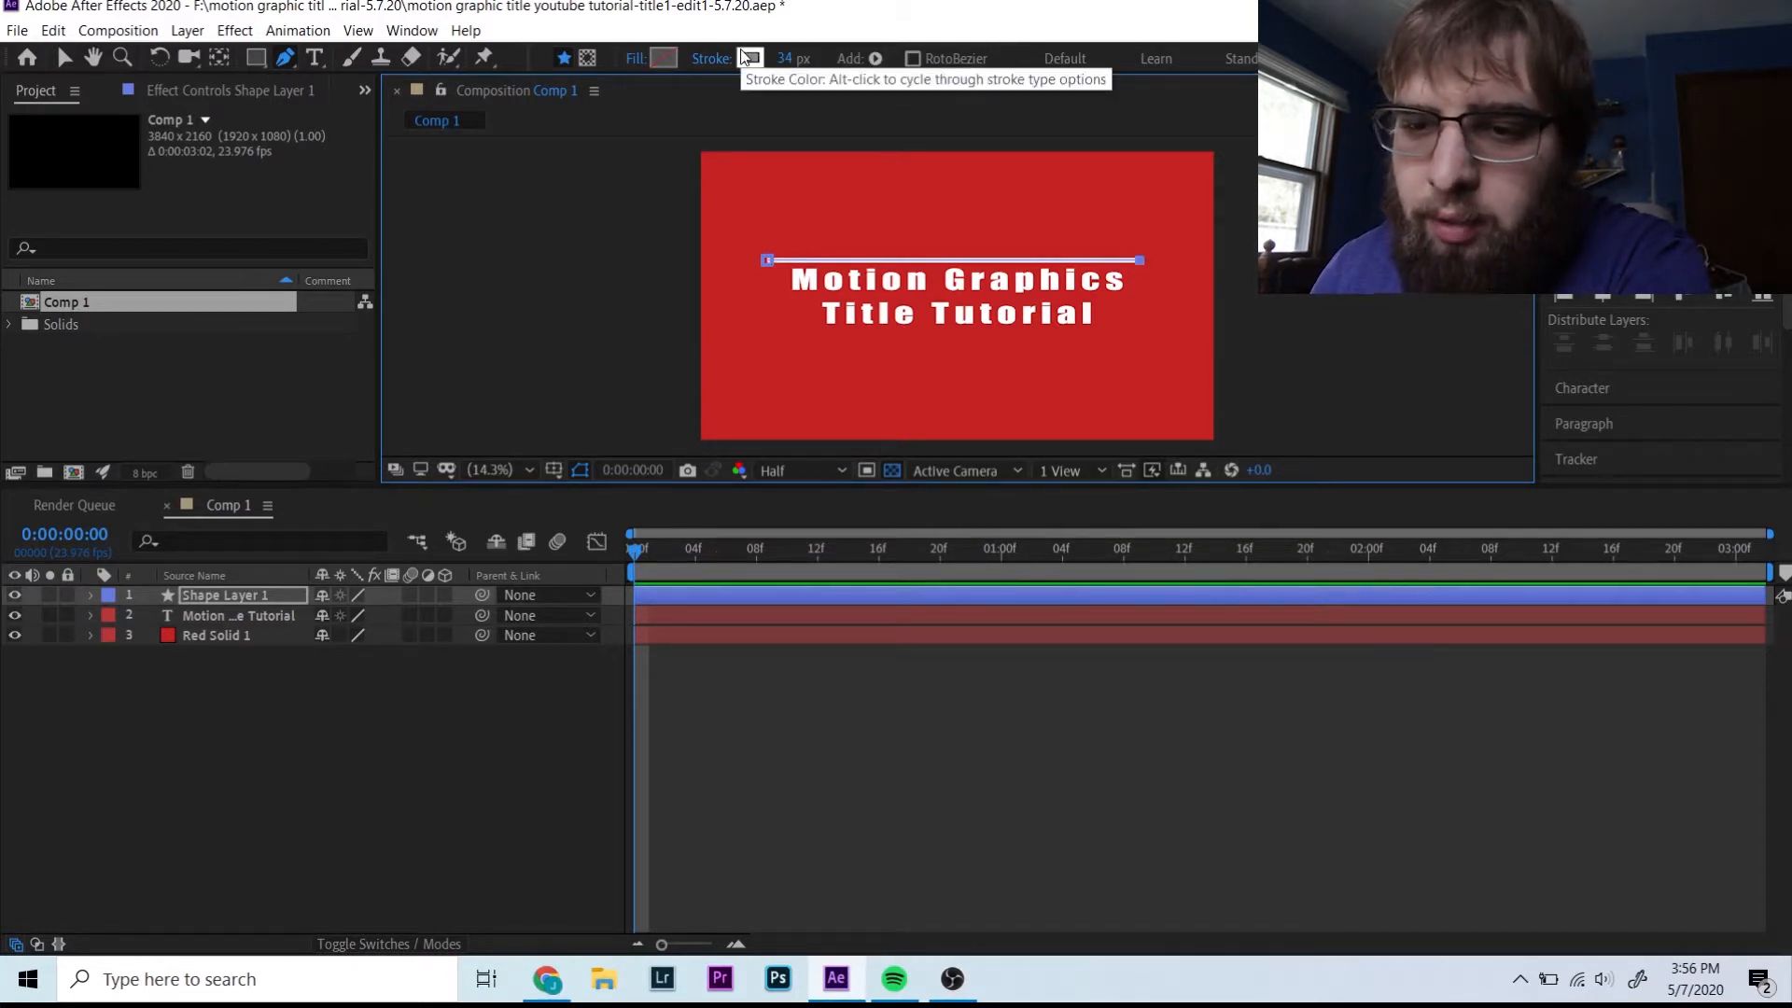
- Set the line's stroke width to 35 px and centre it horizontally
drag(782, 58, 800, 58)
drag(800, 57, 785, 58)
click(91, 596)
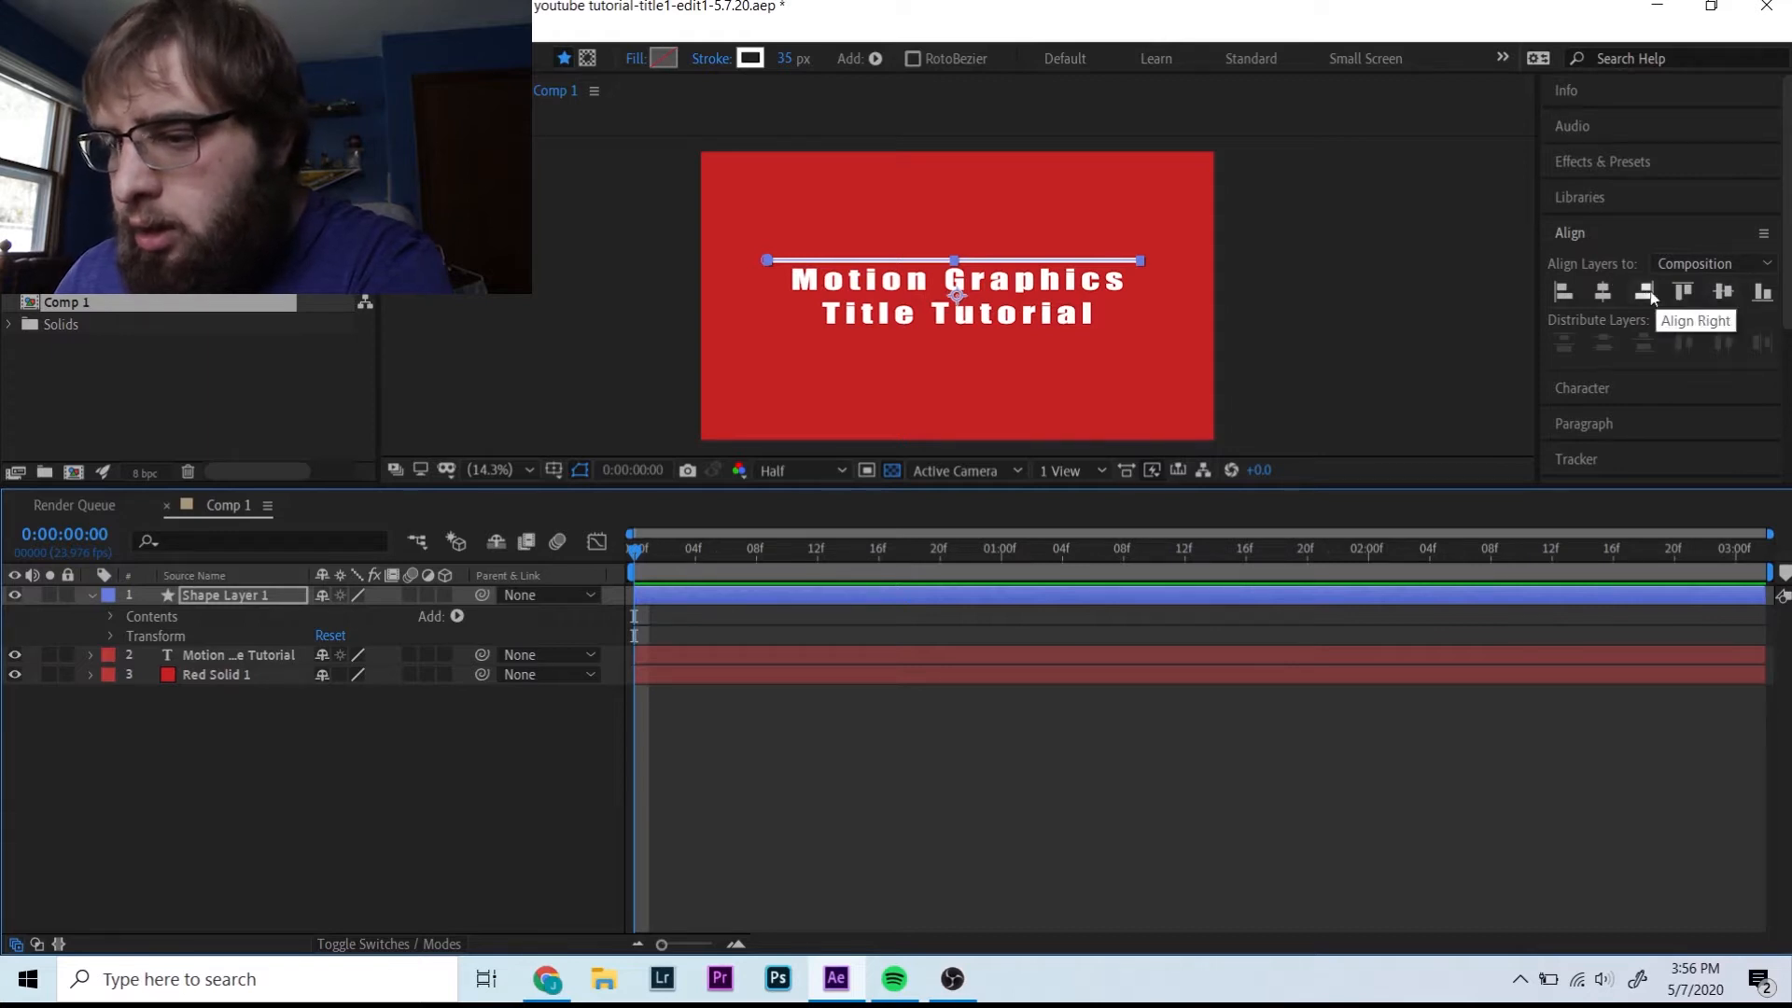
click(1599, 293)
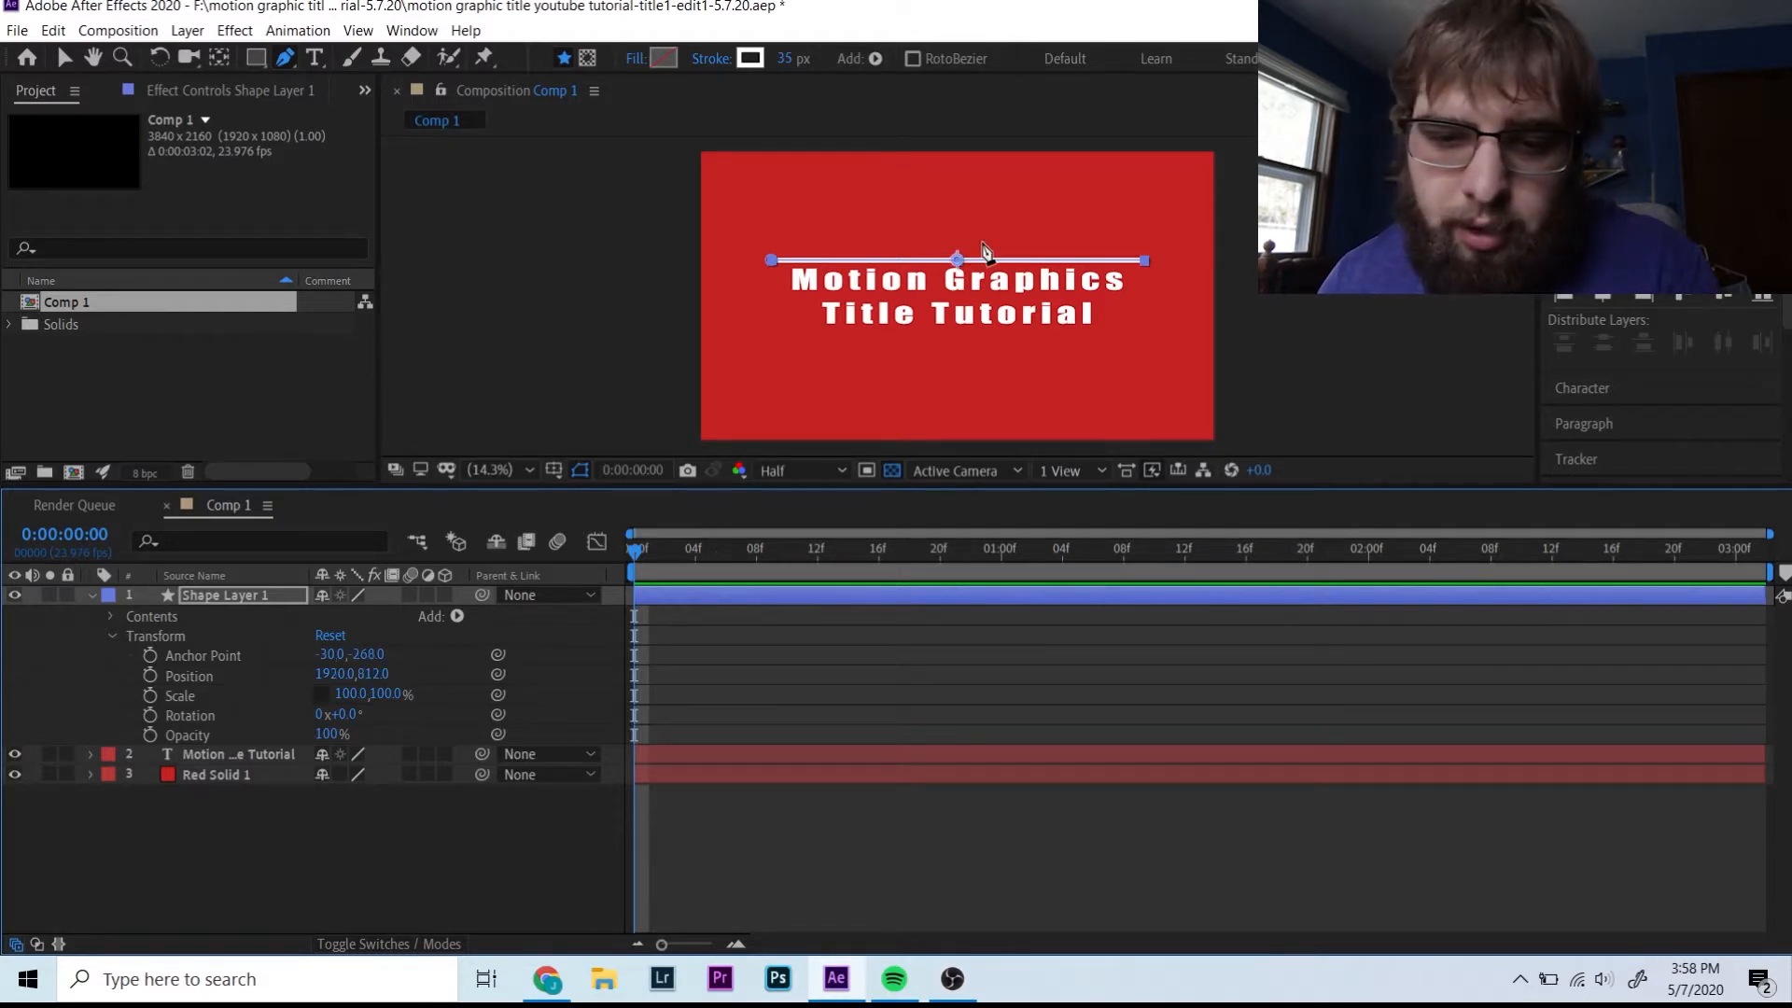
- Unlink the line's scale, set horizontal scale to 0, and keyframe it at frame 0
mouse_move(347, 694)
mouse_down()
mouse_move(126, 682)
mouse_move(324, 673)
mouse_move(329, 696)
mouse_up()
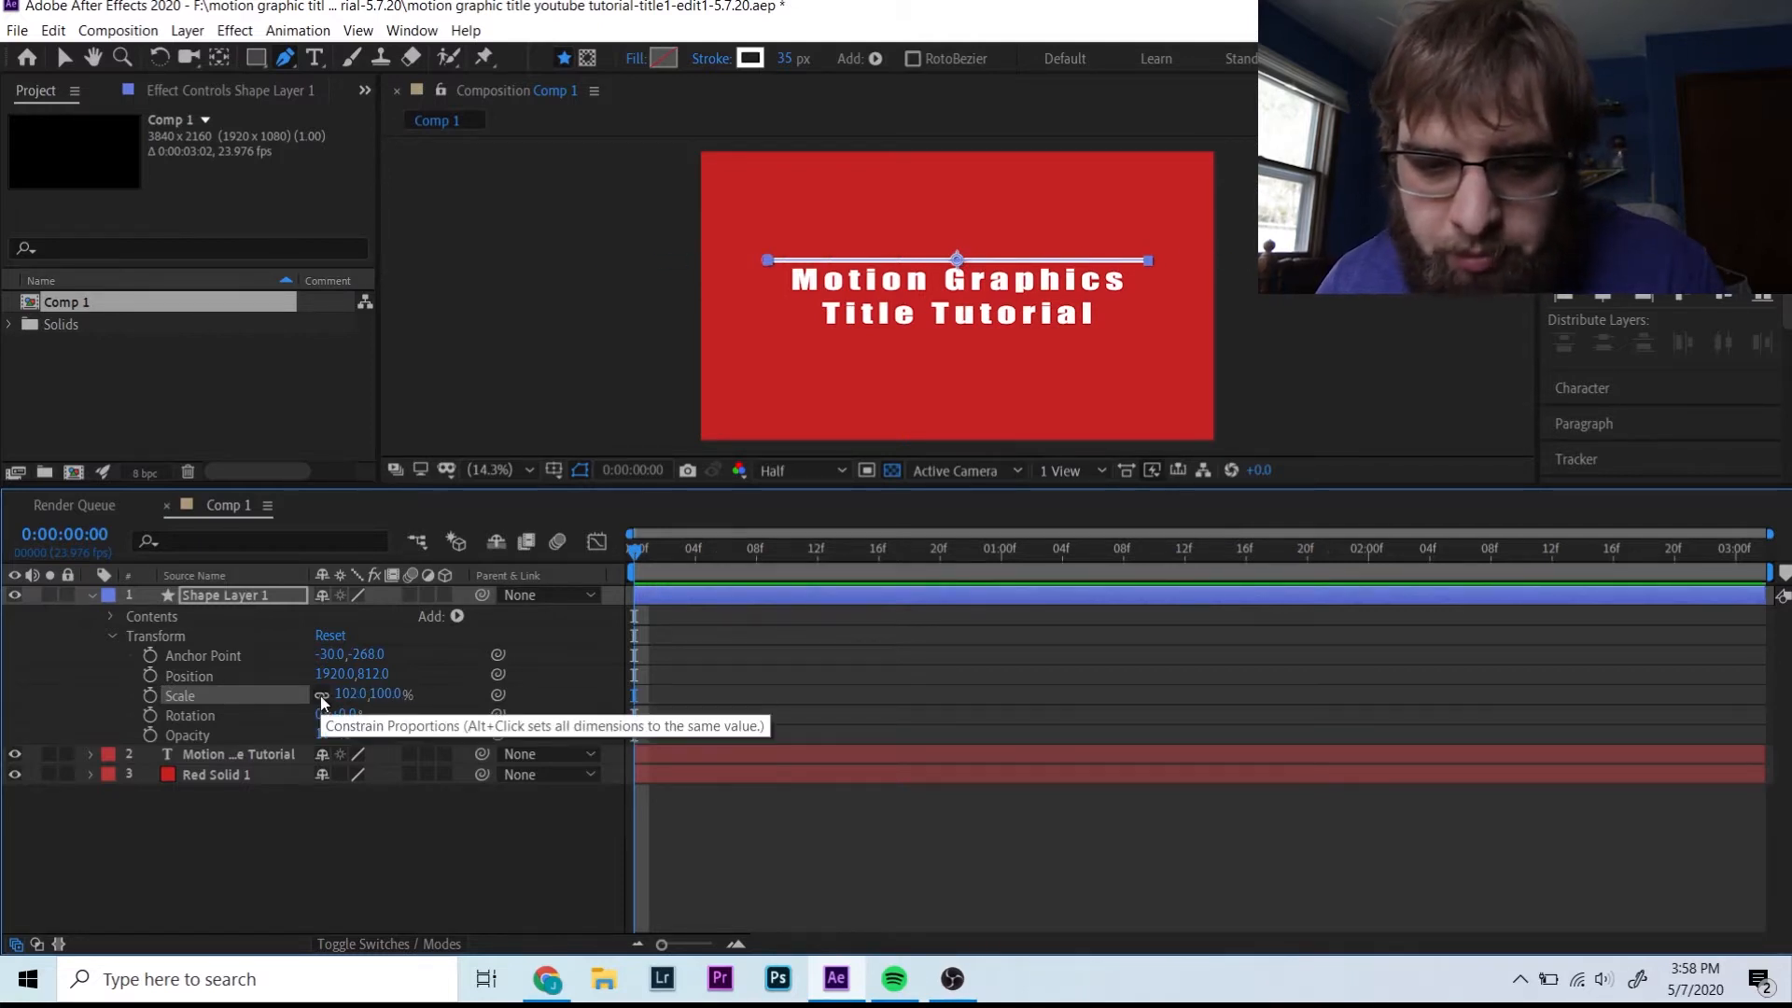
click(352, 693)
text(0)
key(Return)
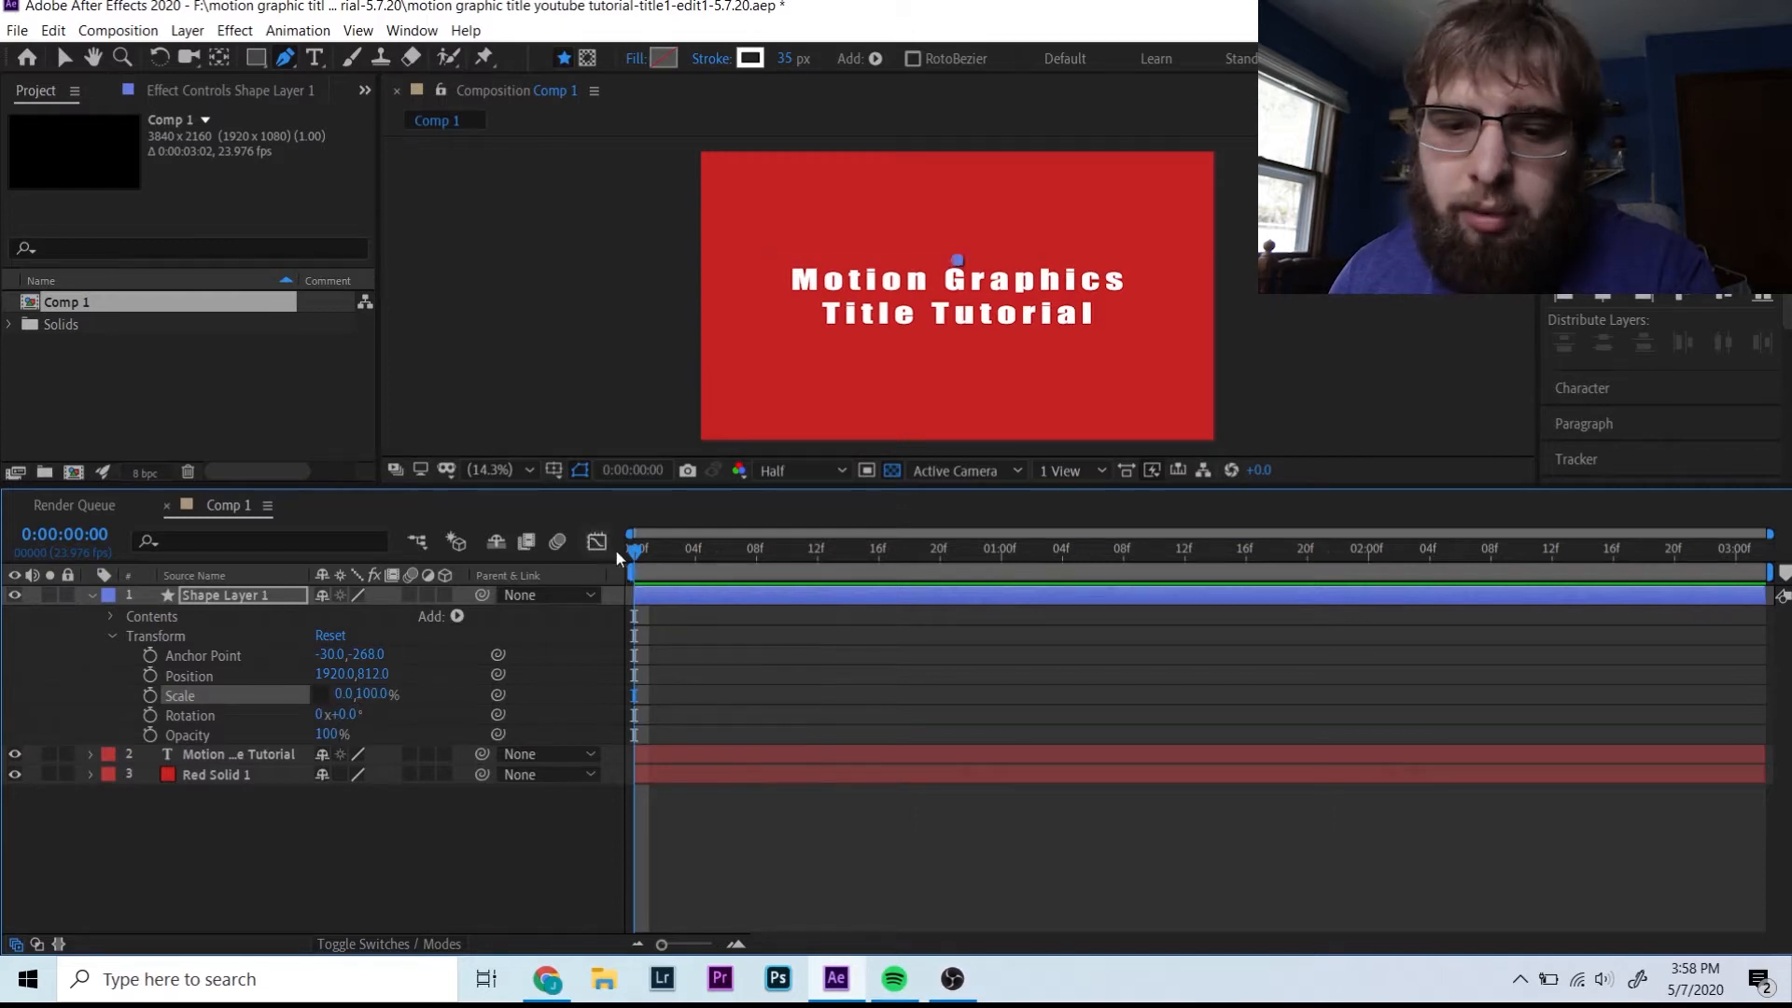
click(151, 694)
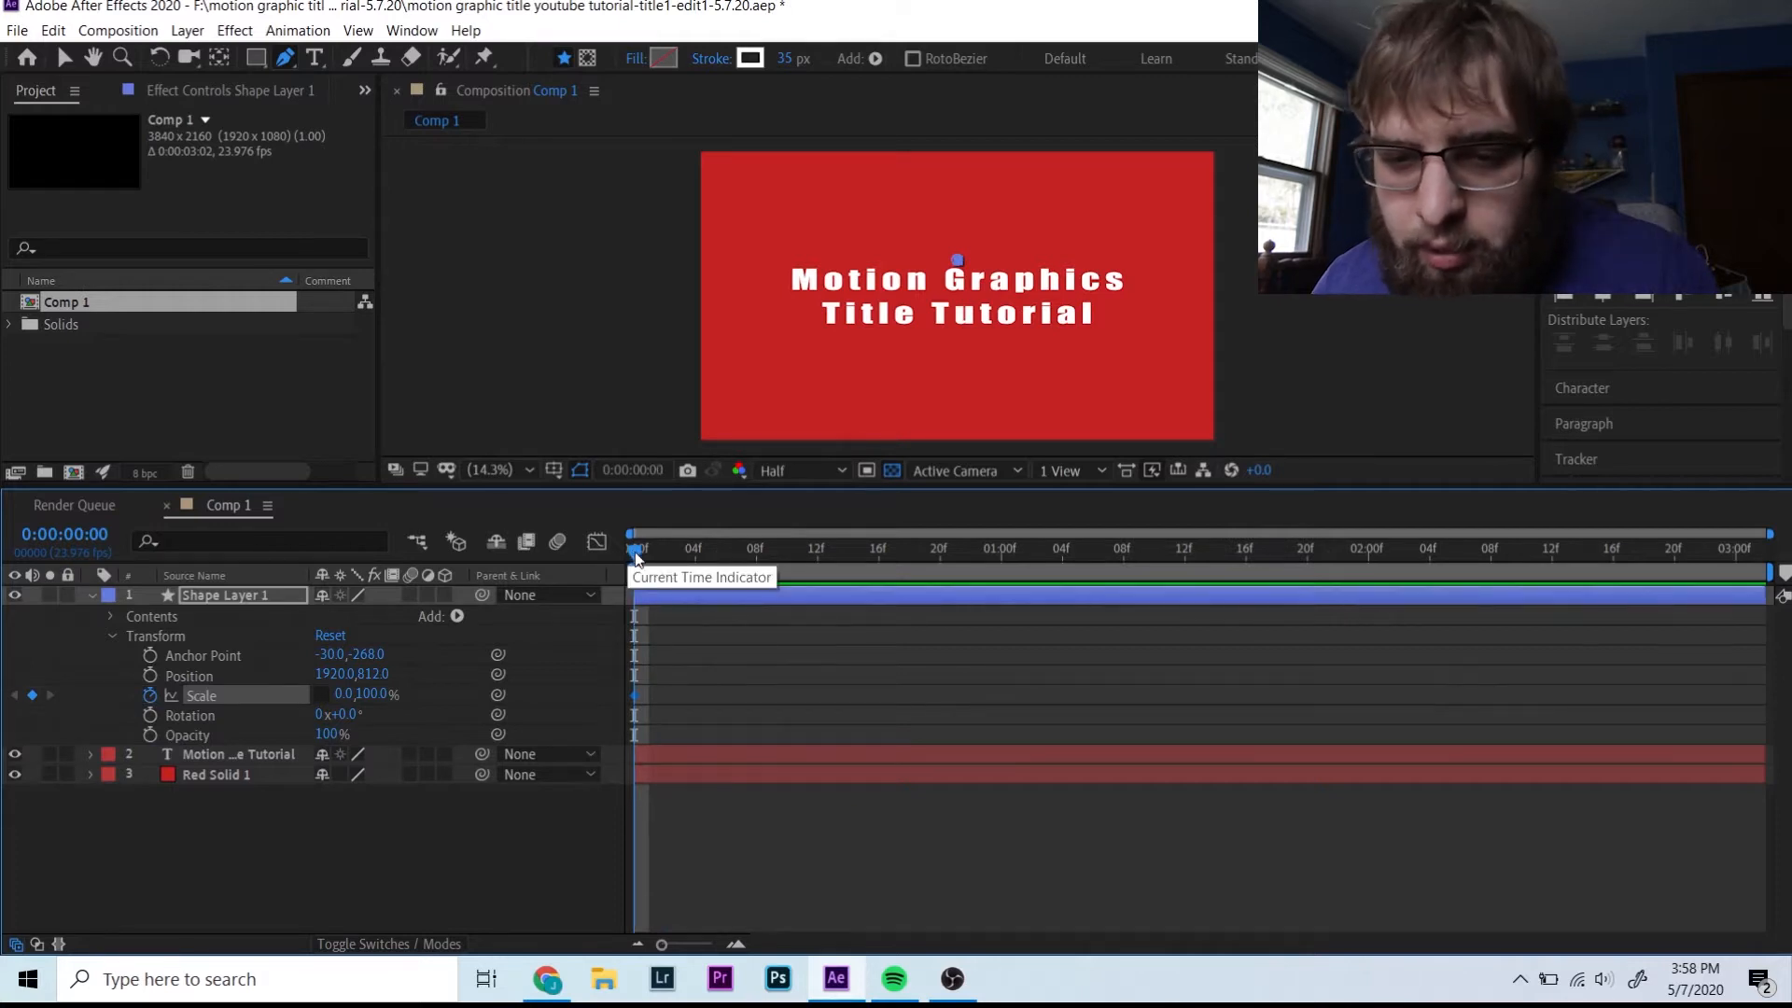
- Keyframe 100% horizontal scale at frame 4 and preview the line growing outward
drag(635, 556, 691, 551)
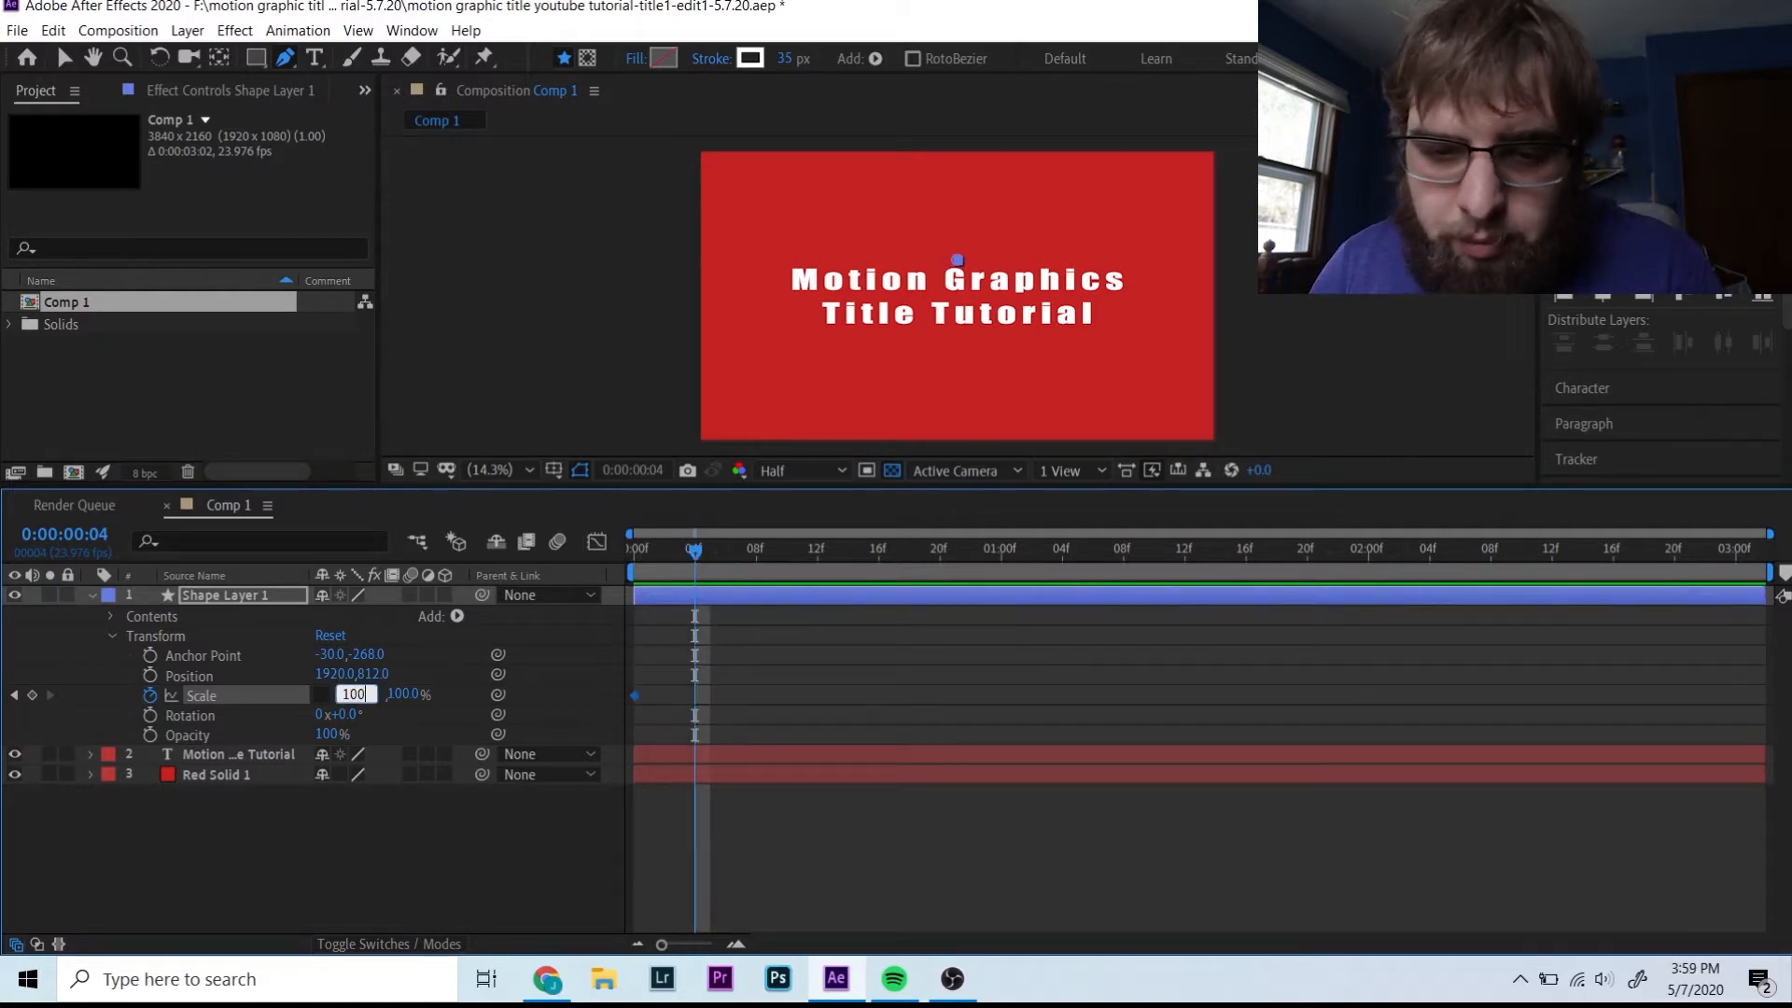
key(Return)
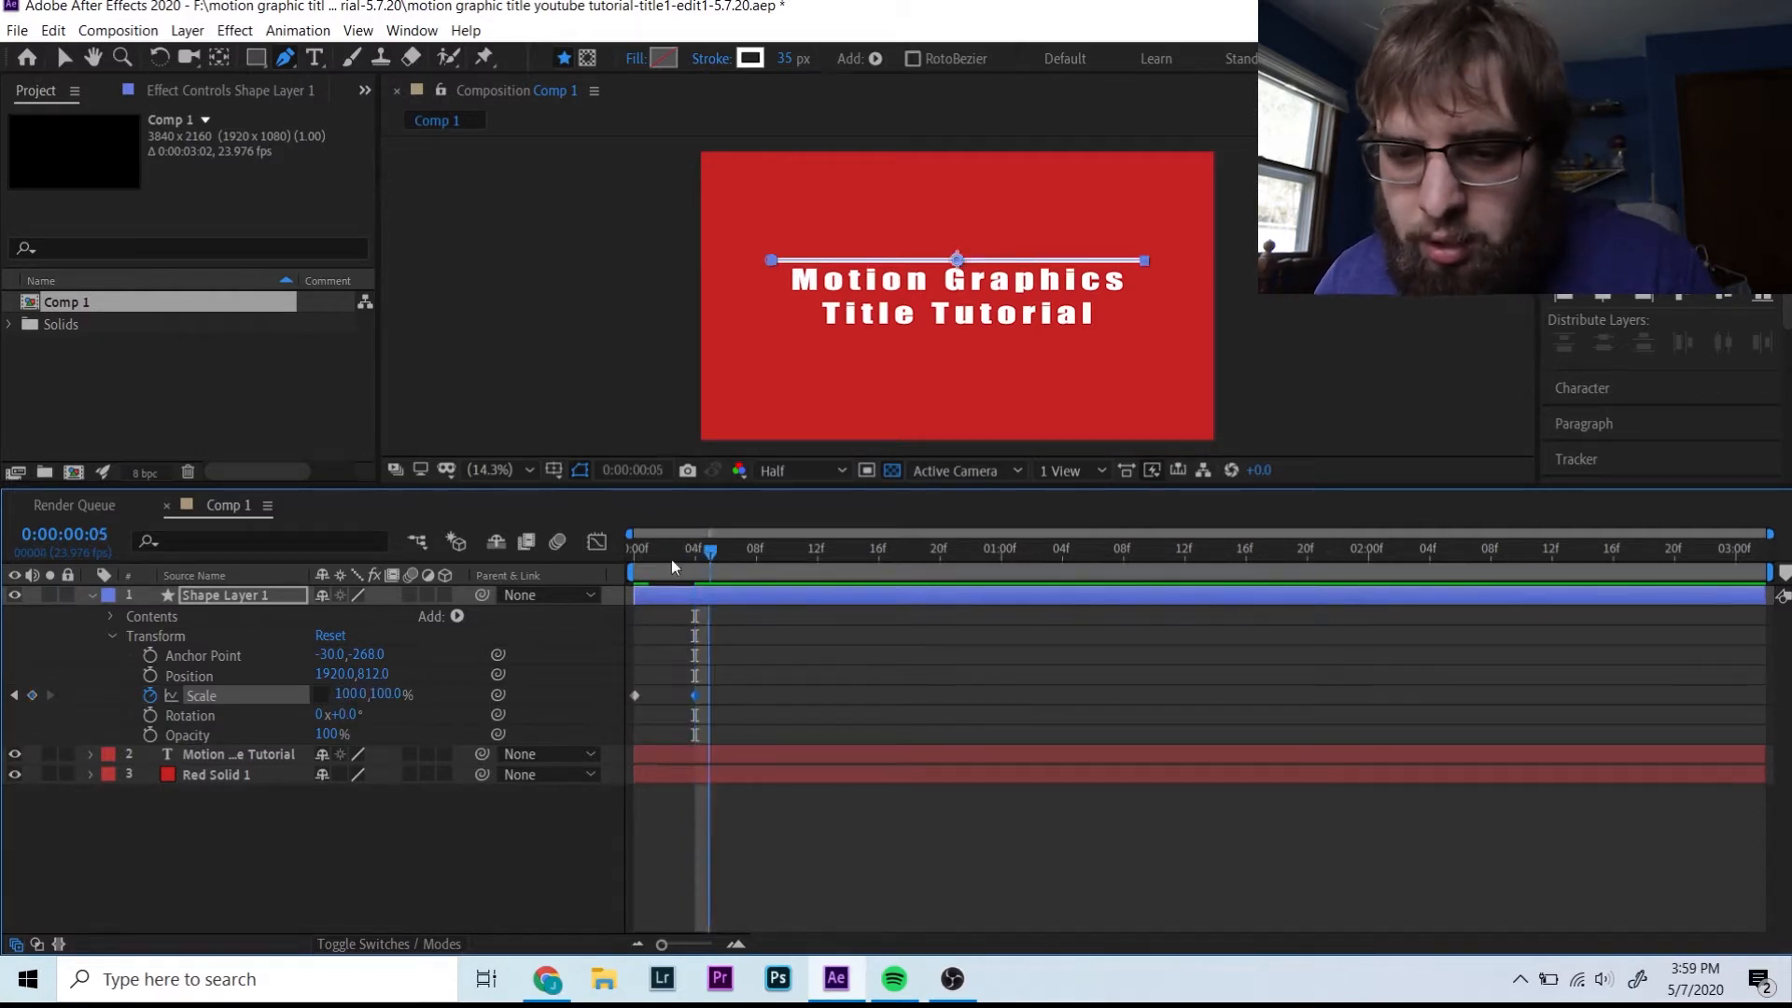
key(Home)
key(space)
drag(664, 579, 695, 583)
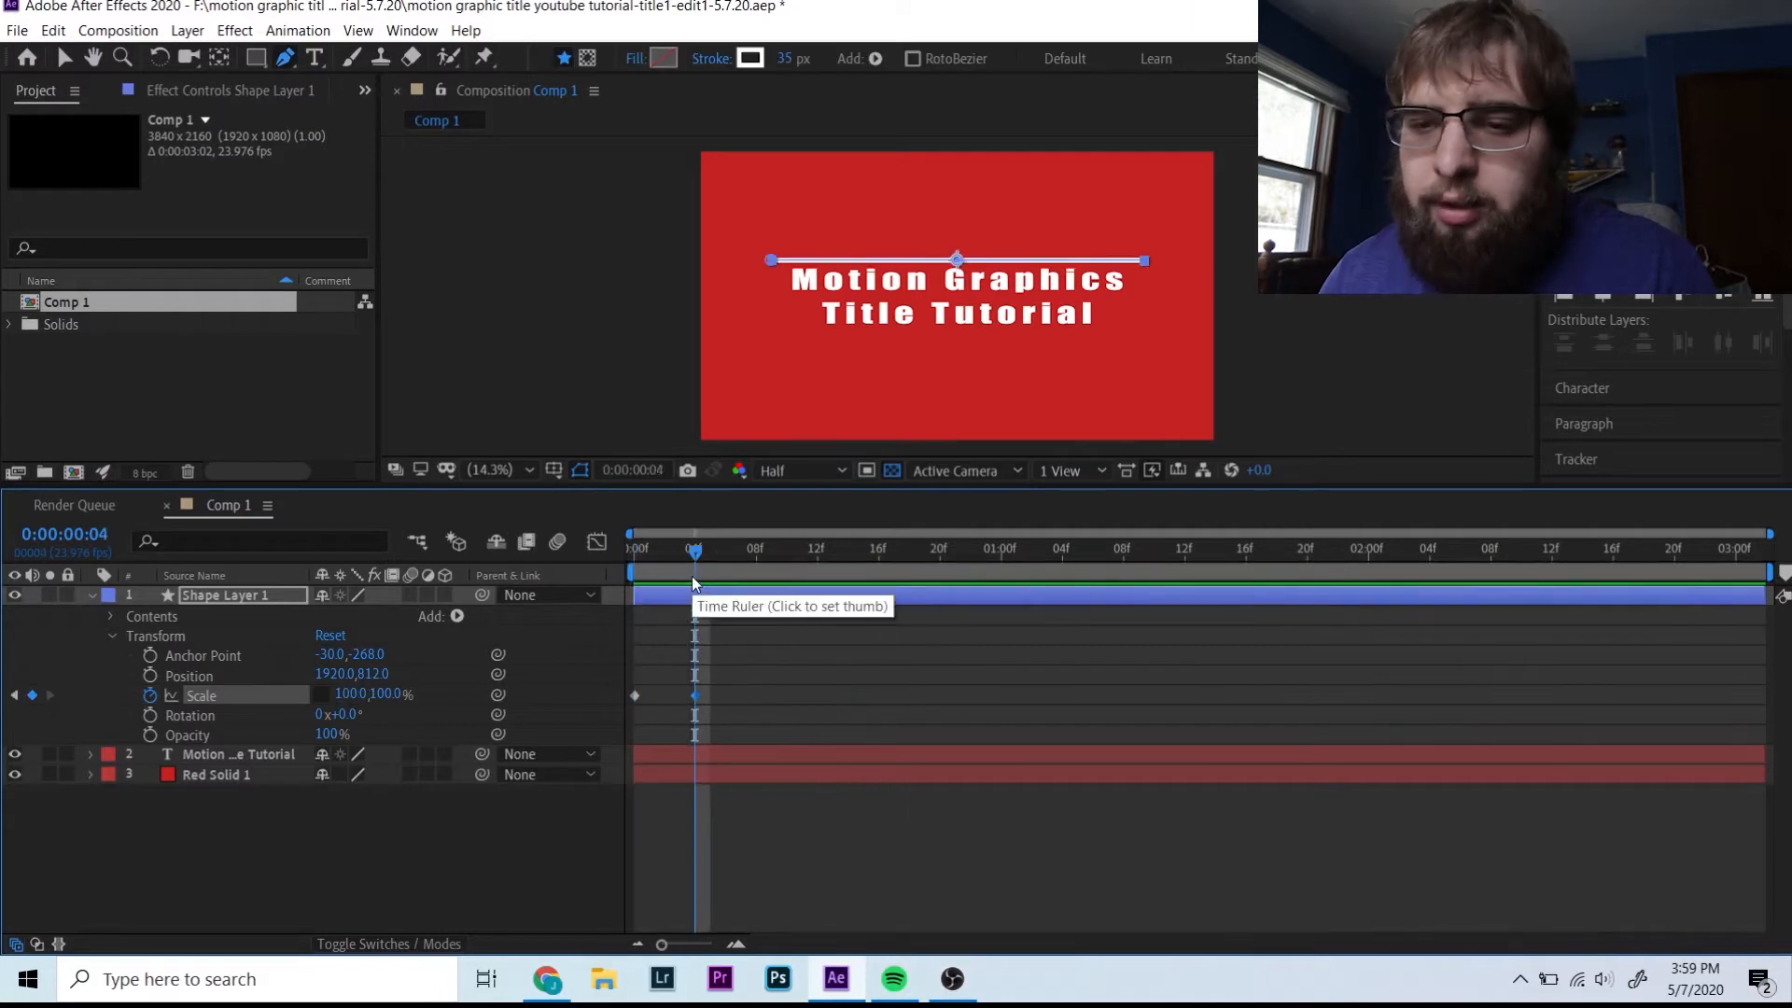
right_click(160, 845)
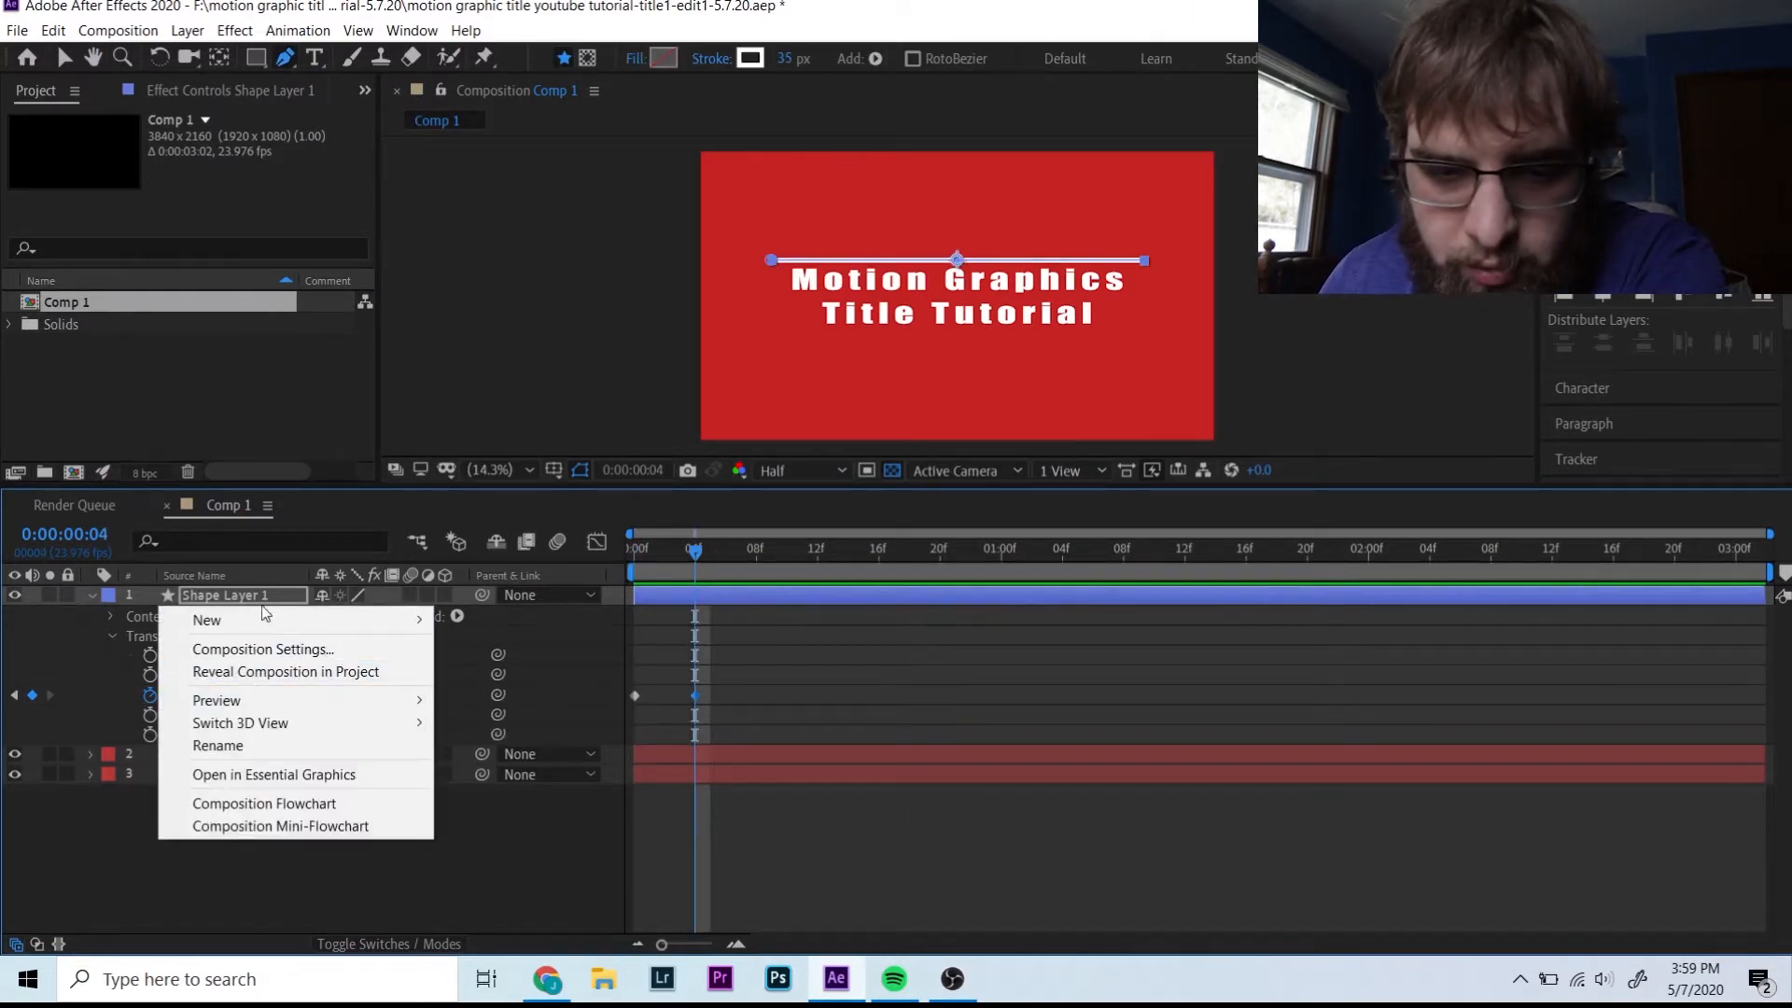
- Create a new solid layer coloured black (000000)
mouse_move(266, 620)
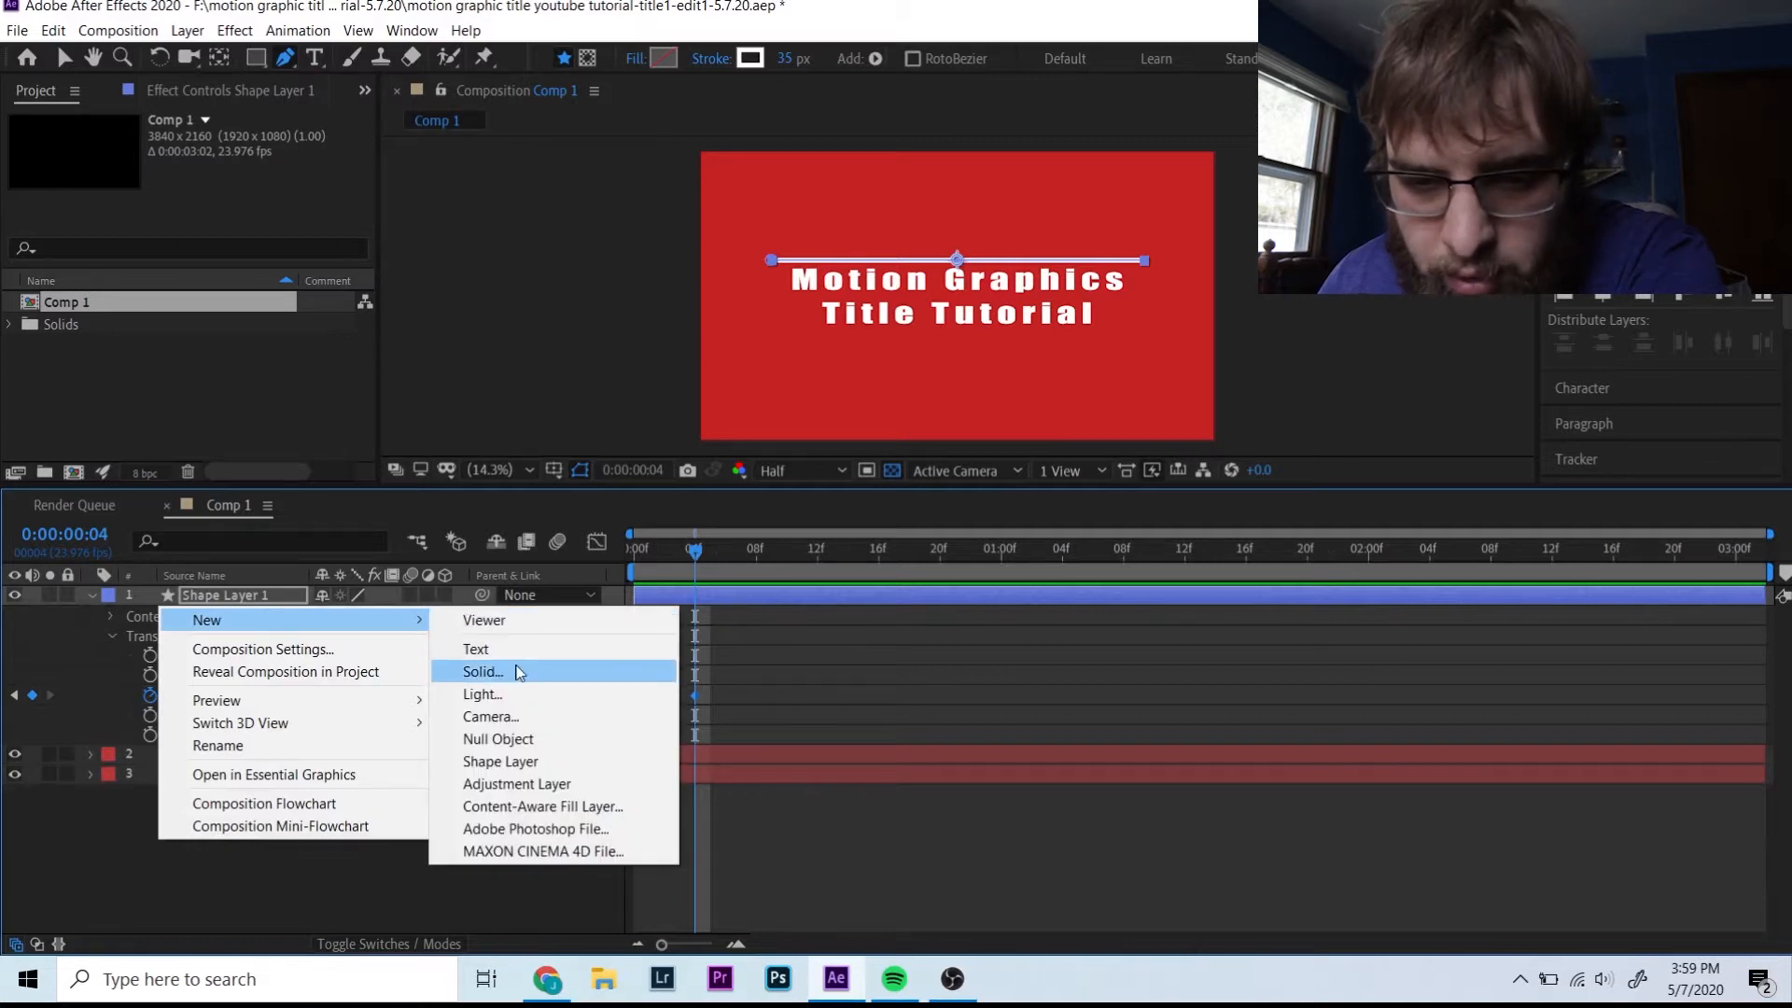
click(517, 668)
click(877, 627)
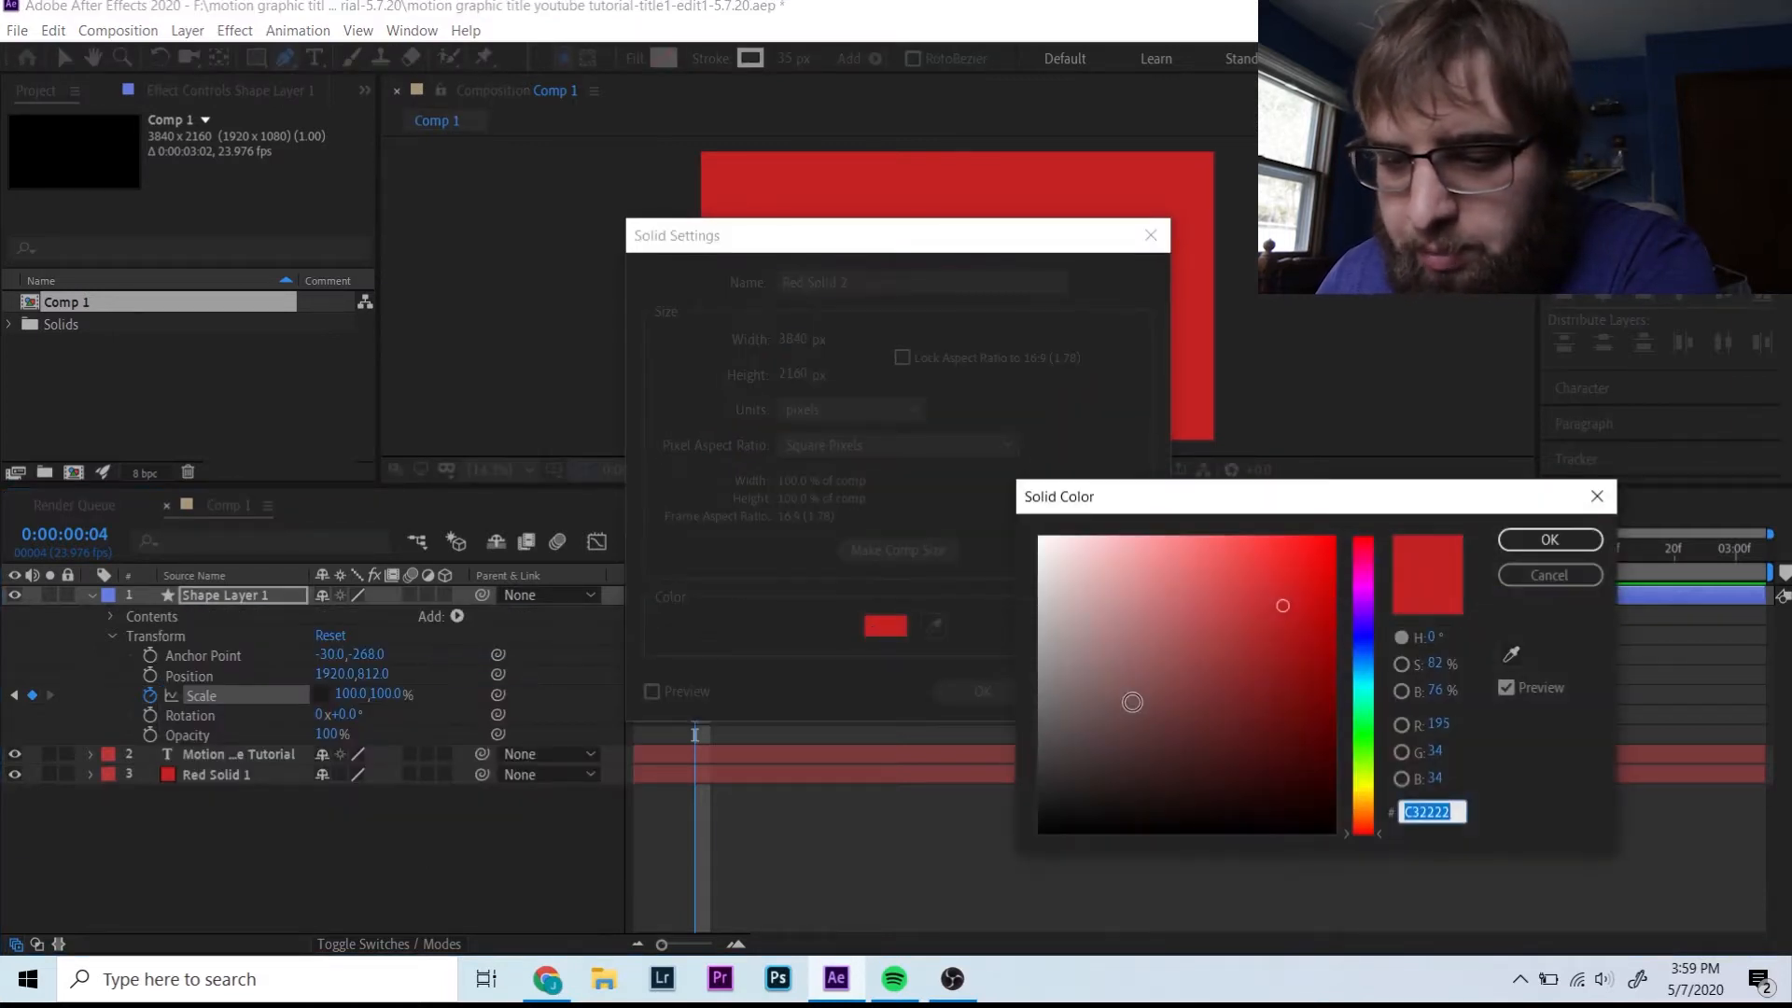
text(000000)
key(Return)
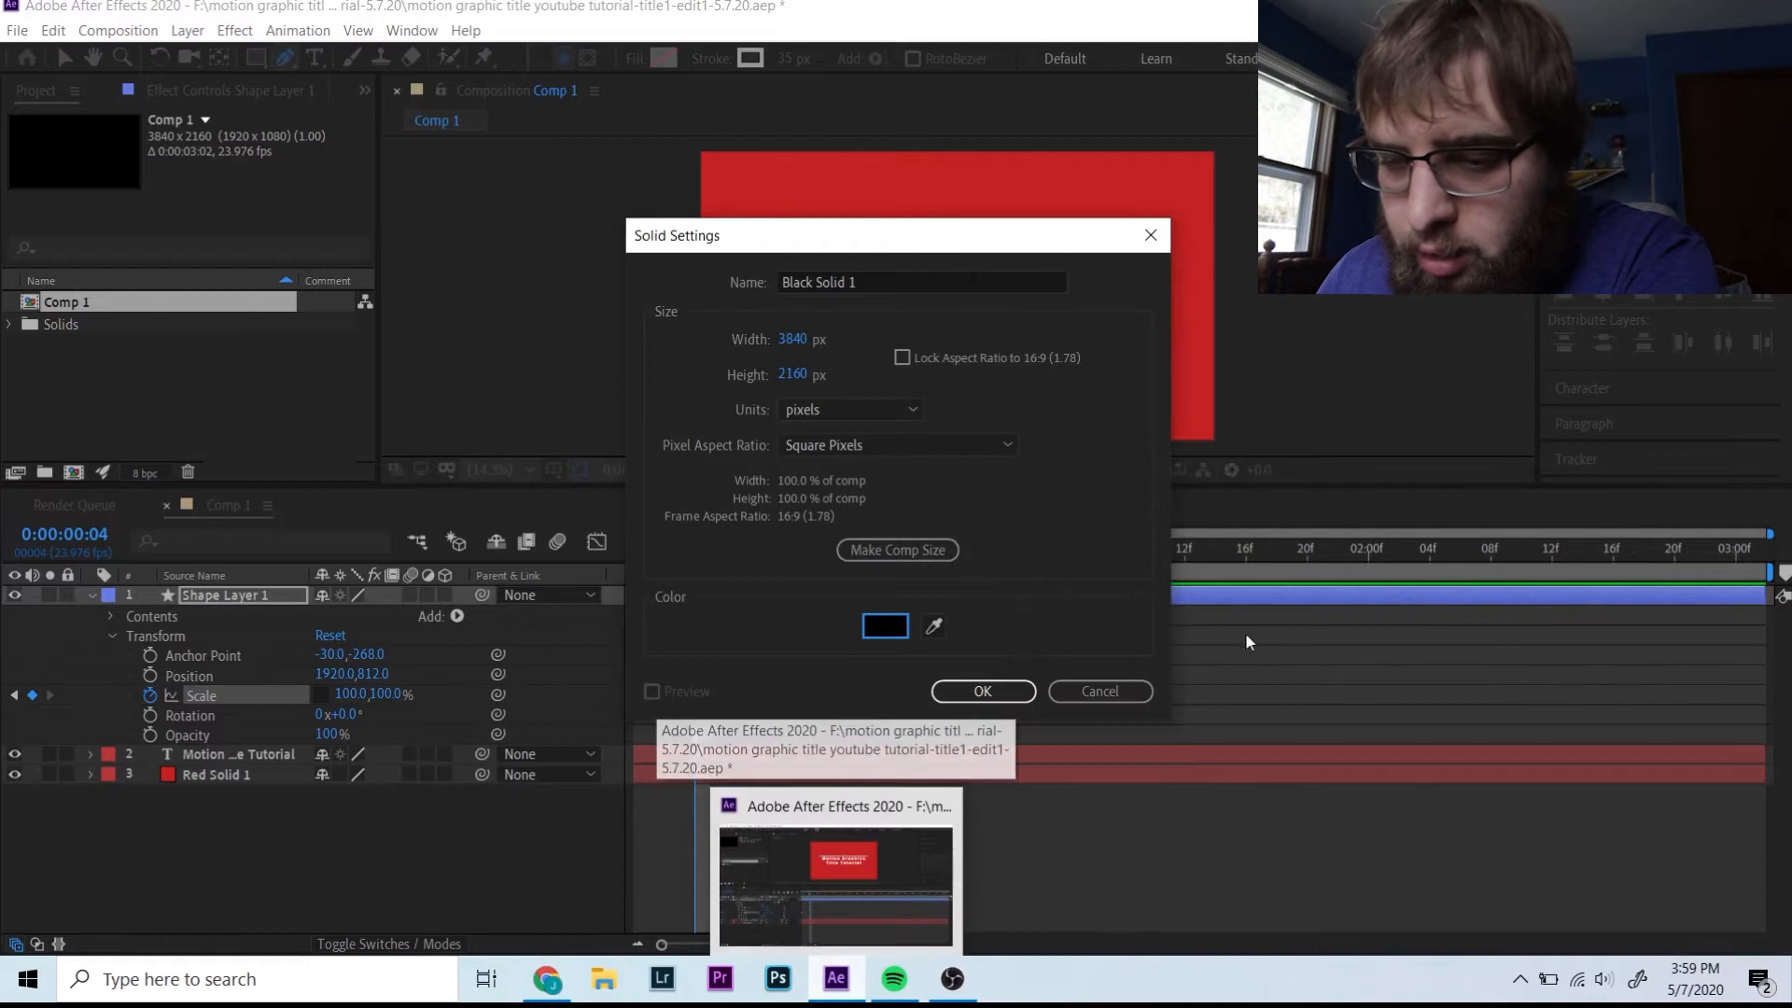
click(982, 691)
- Resize the black solid into a bar over the title and centre it horizontally
key(v)
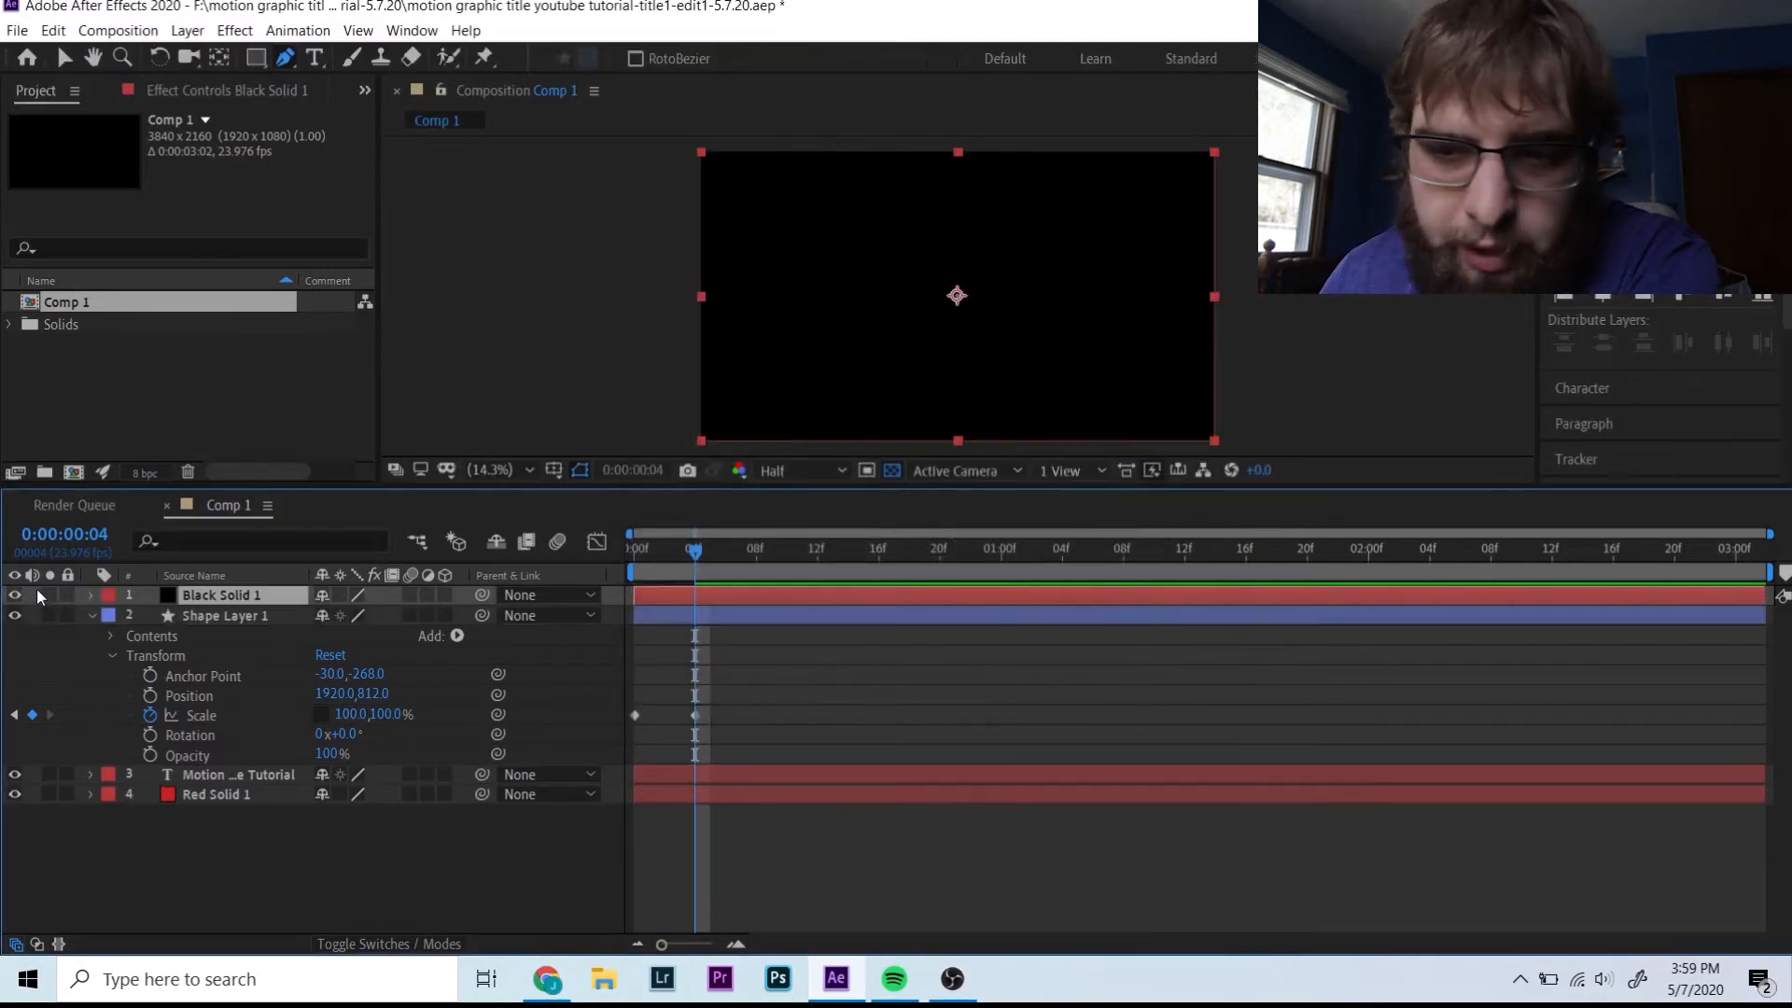
click(701, 299)
drag(700, 299, 769, 295)
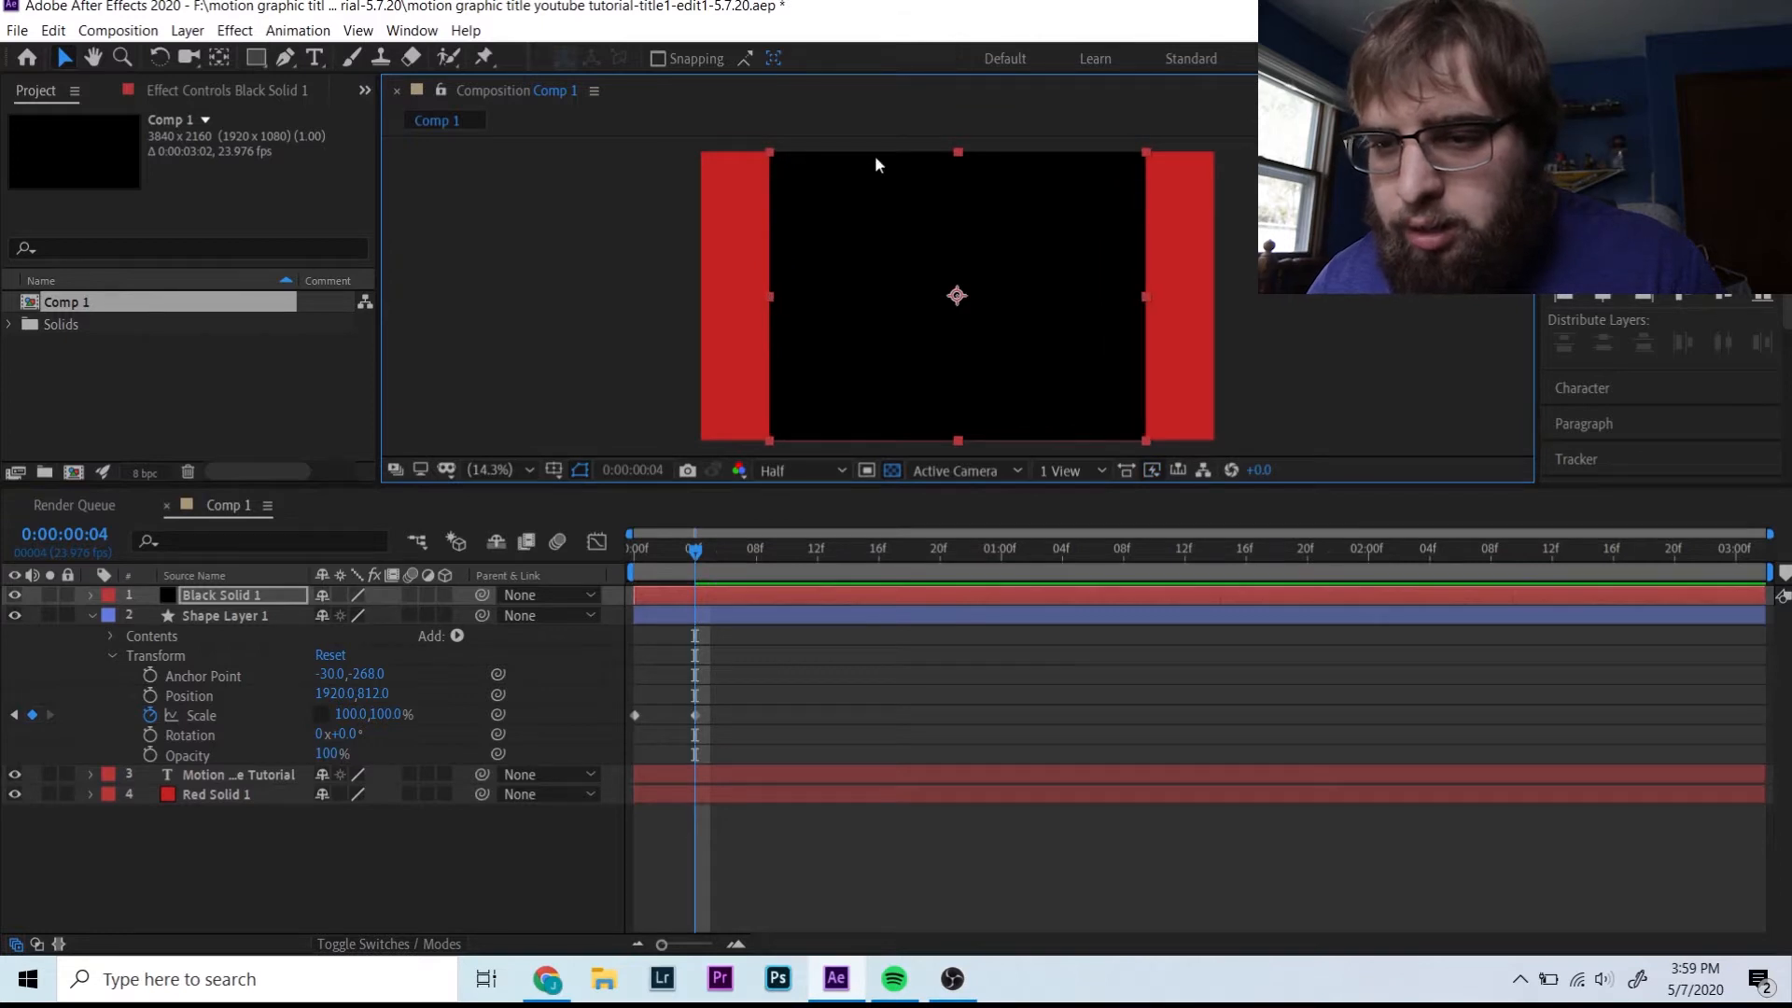
drag(962, 147, 973, 265)
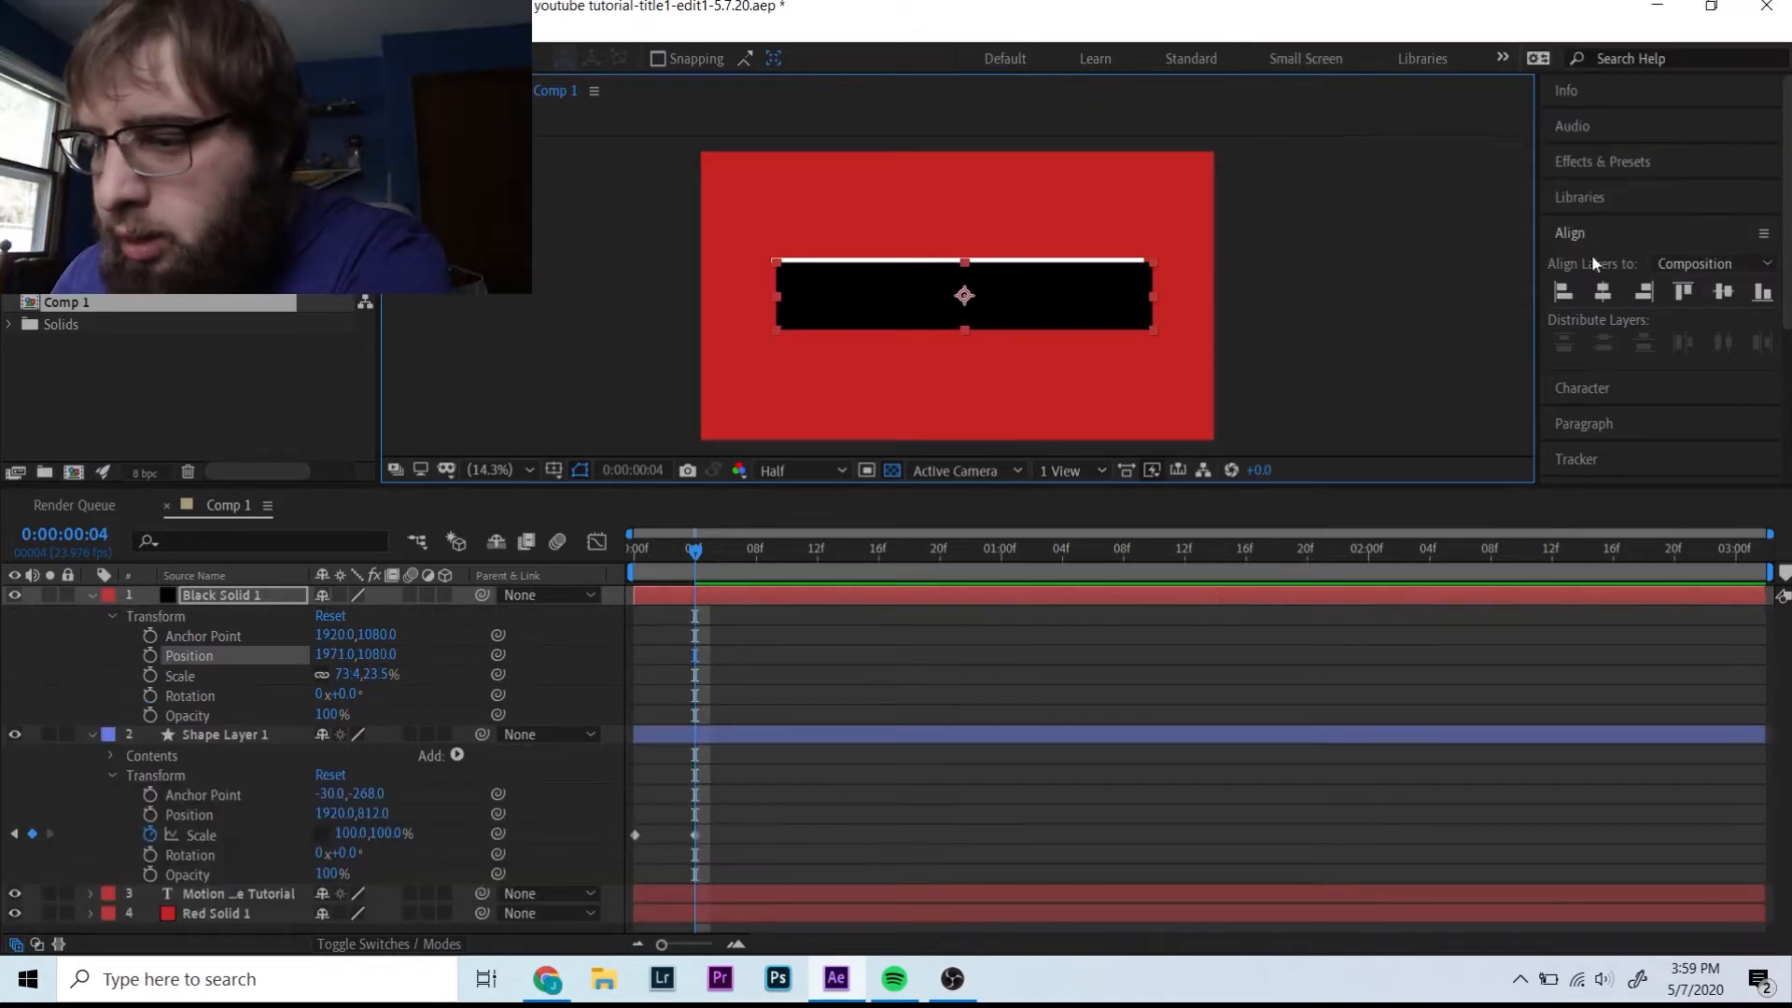
click(1602, 291)
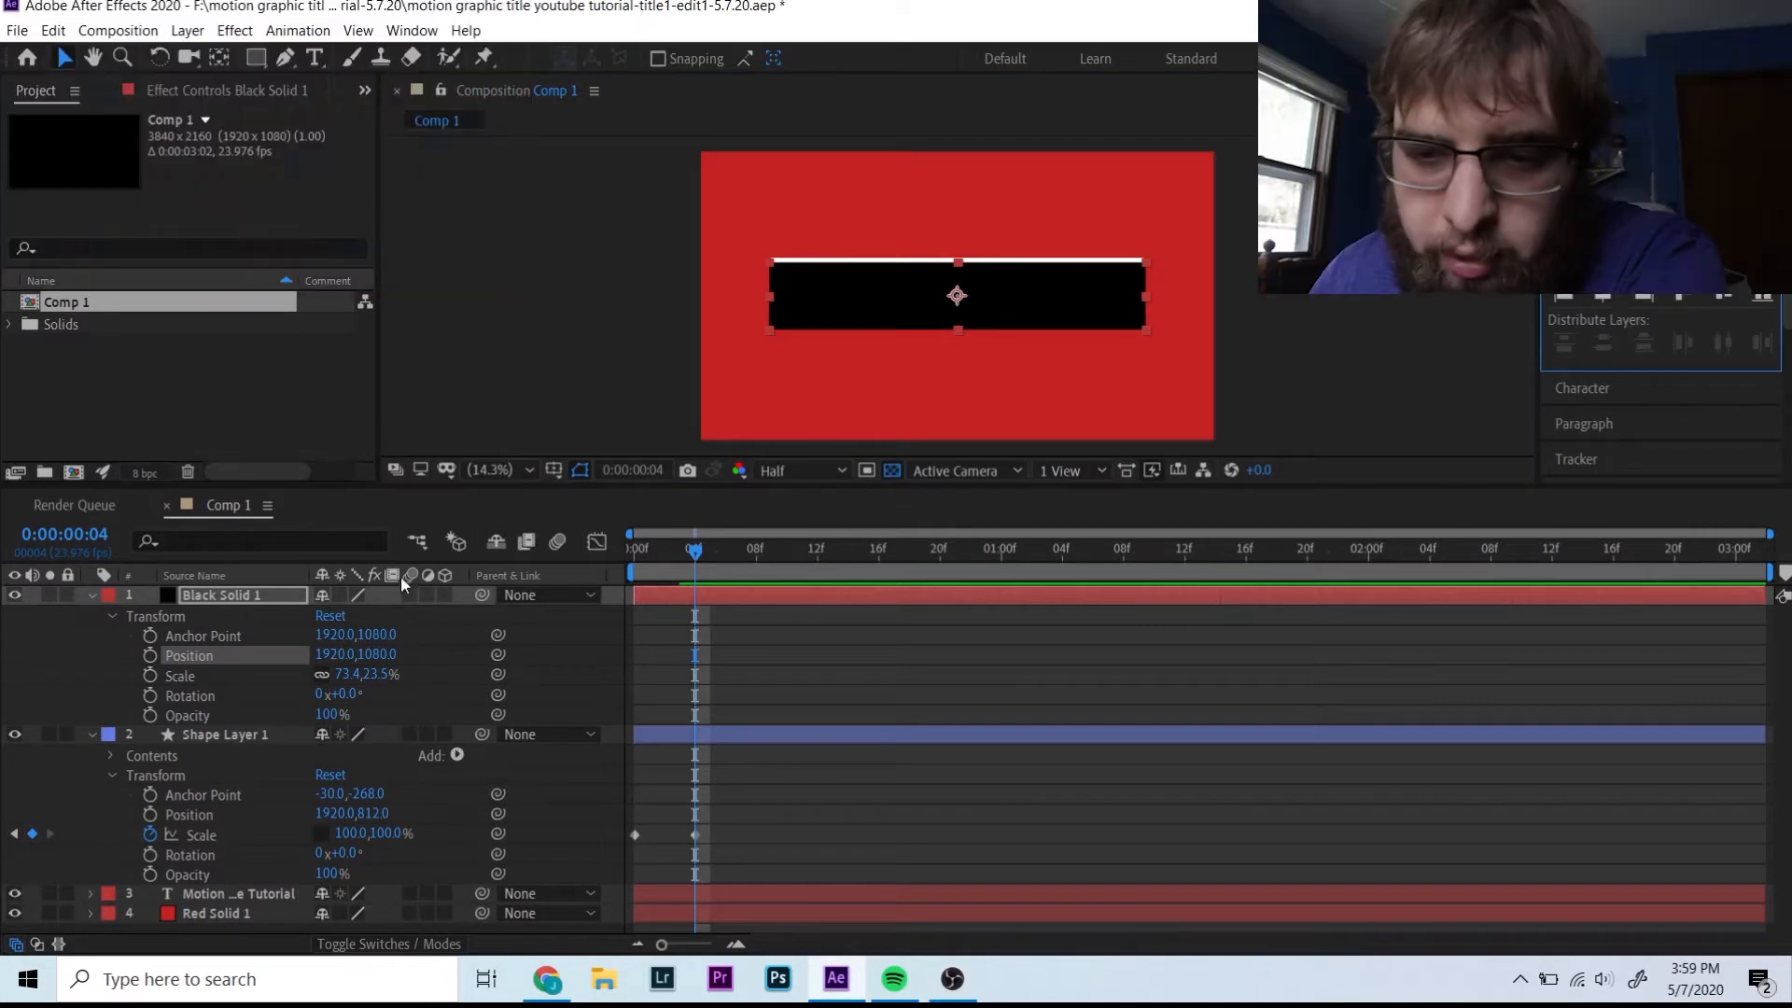
- Zoom the viewer to 33.3%, lower the black bar to Y 1085, and keyframe its position
click(508, 461)
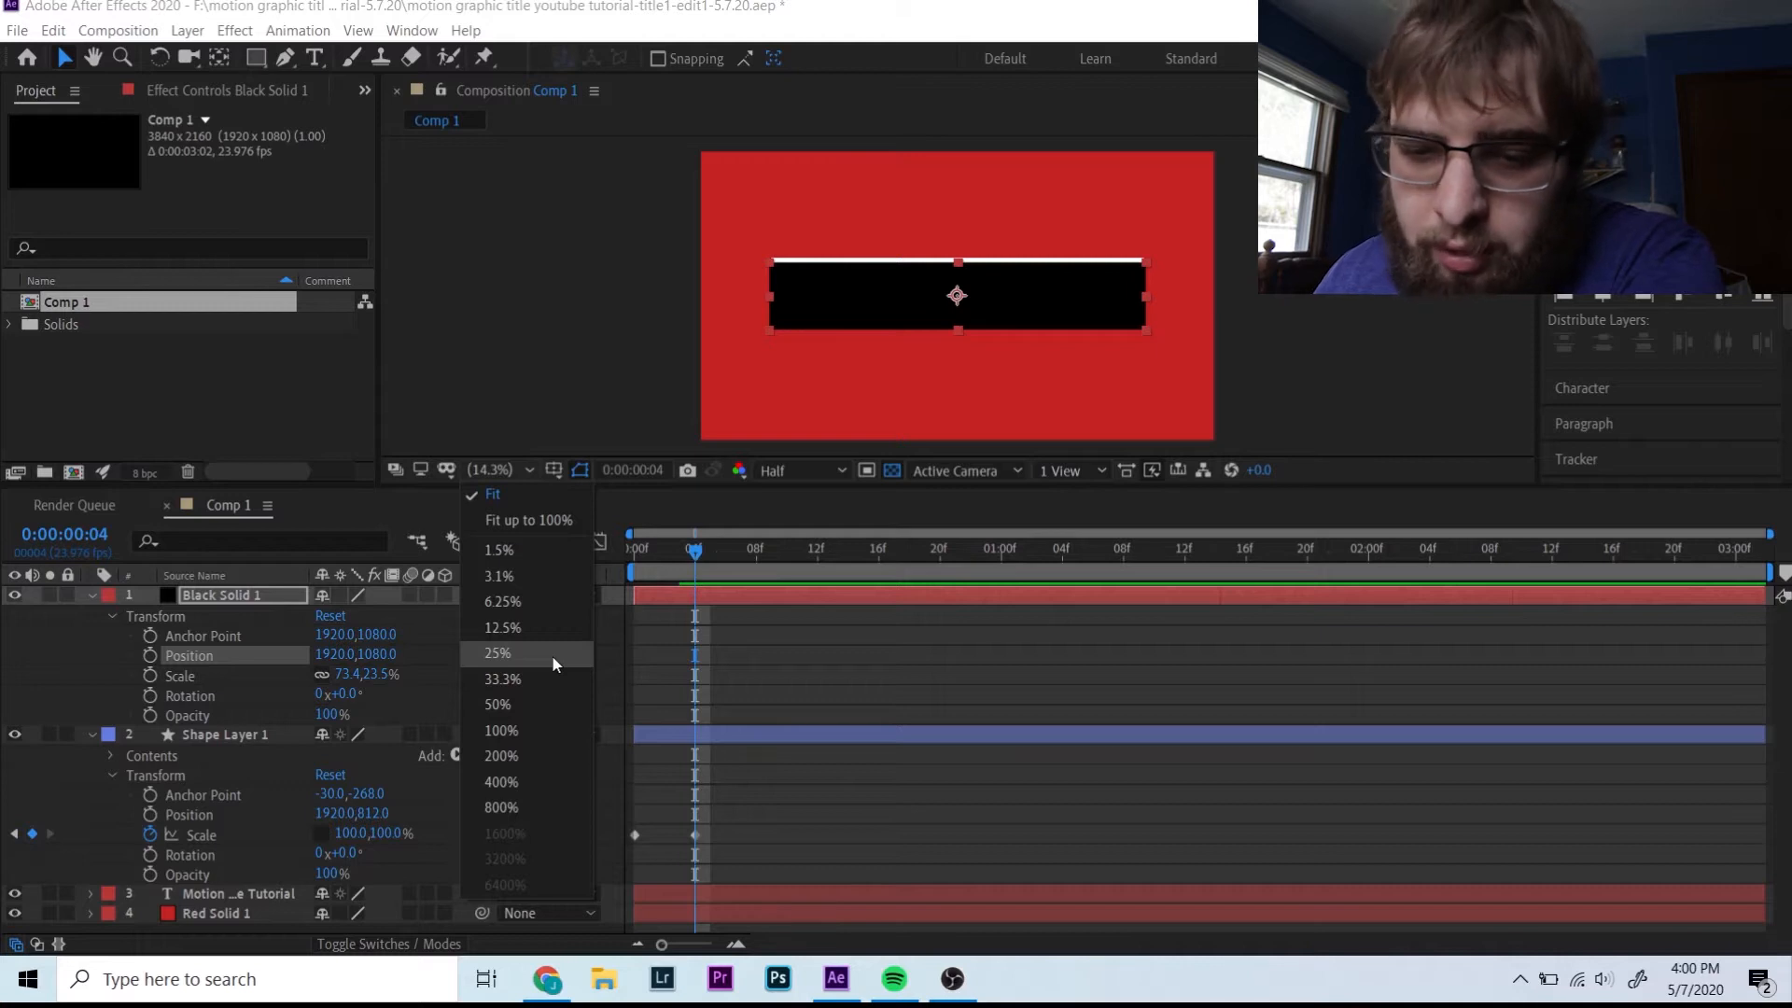
click(520, 678)
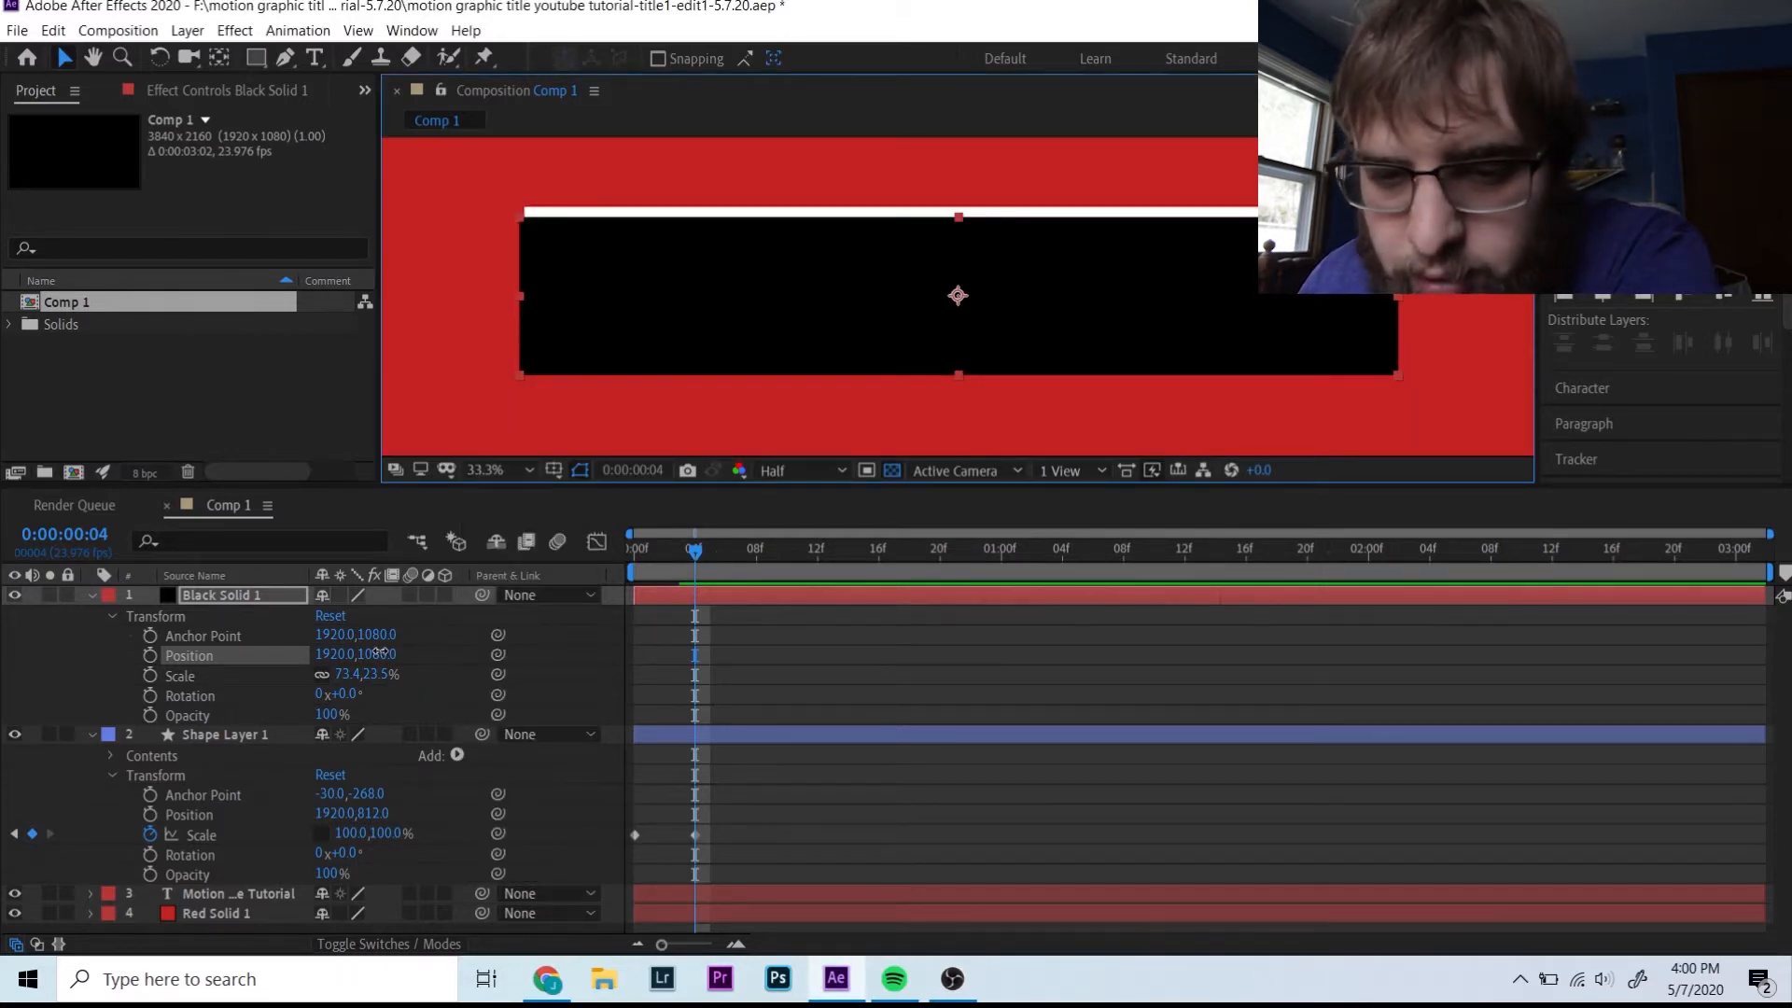
mouse_move(383, 654)
mouse_down()
mouse_move(401, 658)
mouse_move(381, 662)
mouse_up()
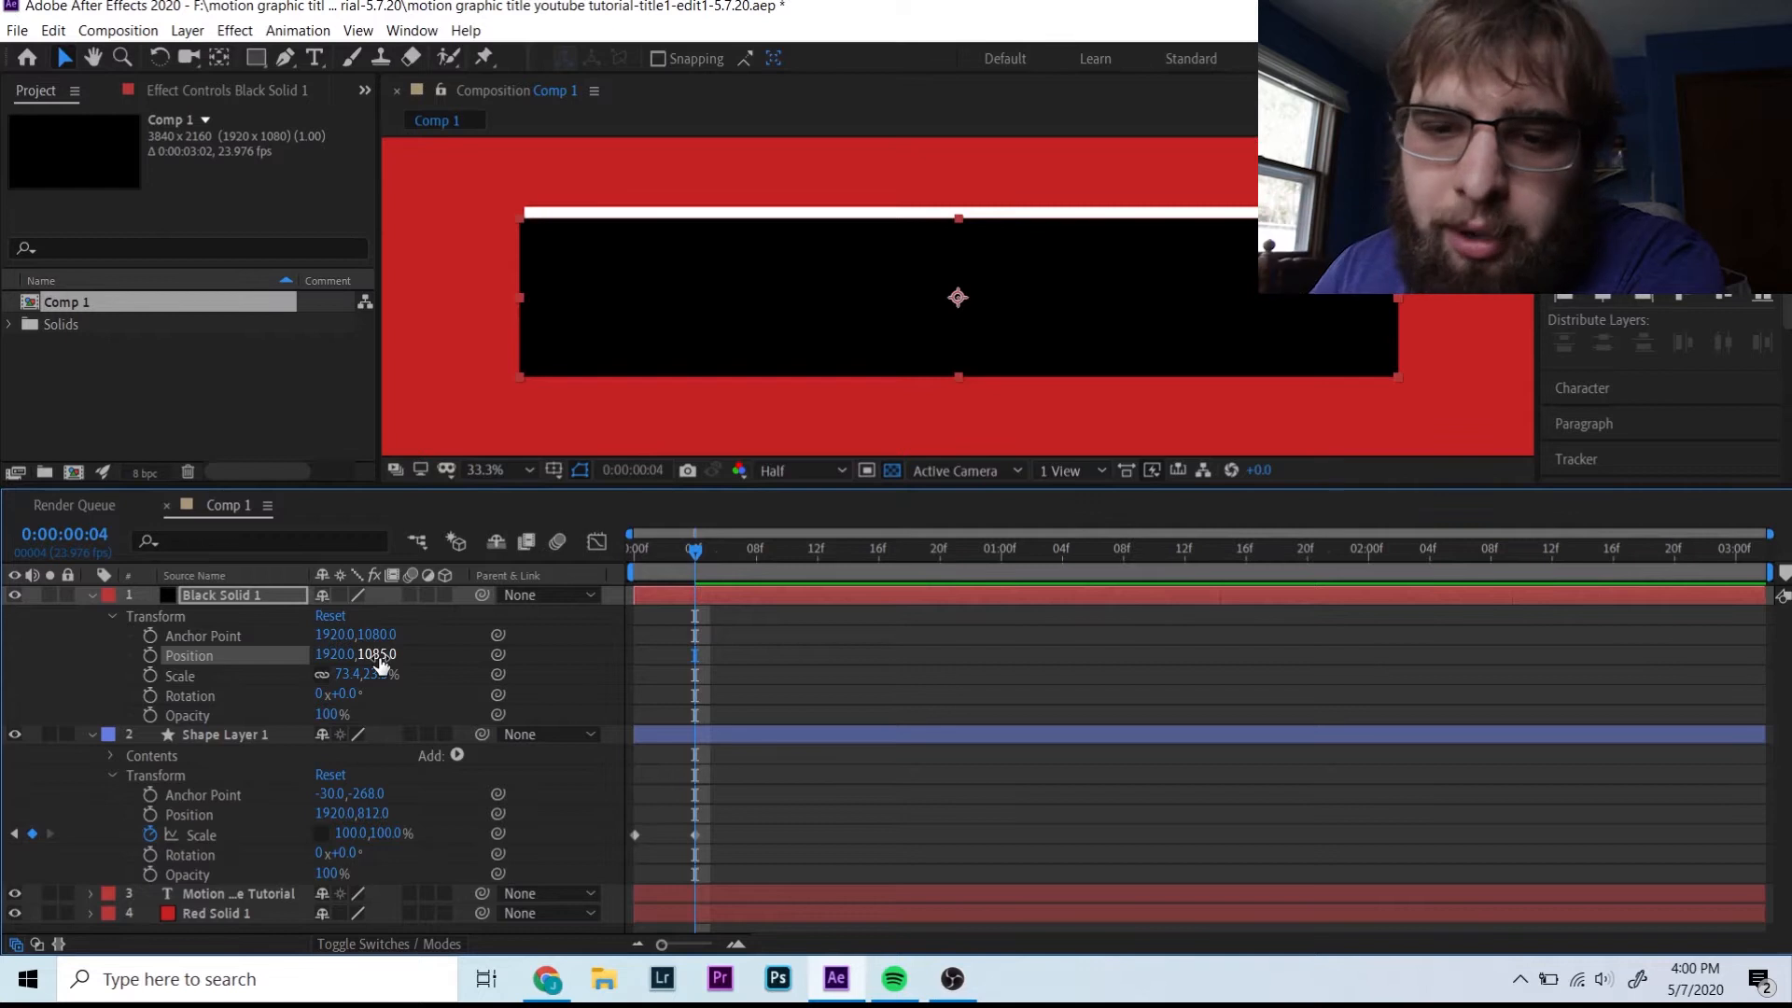
key(alt+shift+p)
mouse_move(695, 550)
mouse_down()
mouse_move(629, 551)
mouse_move(695, 558)
mouse_up()
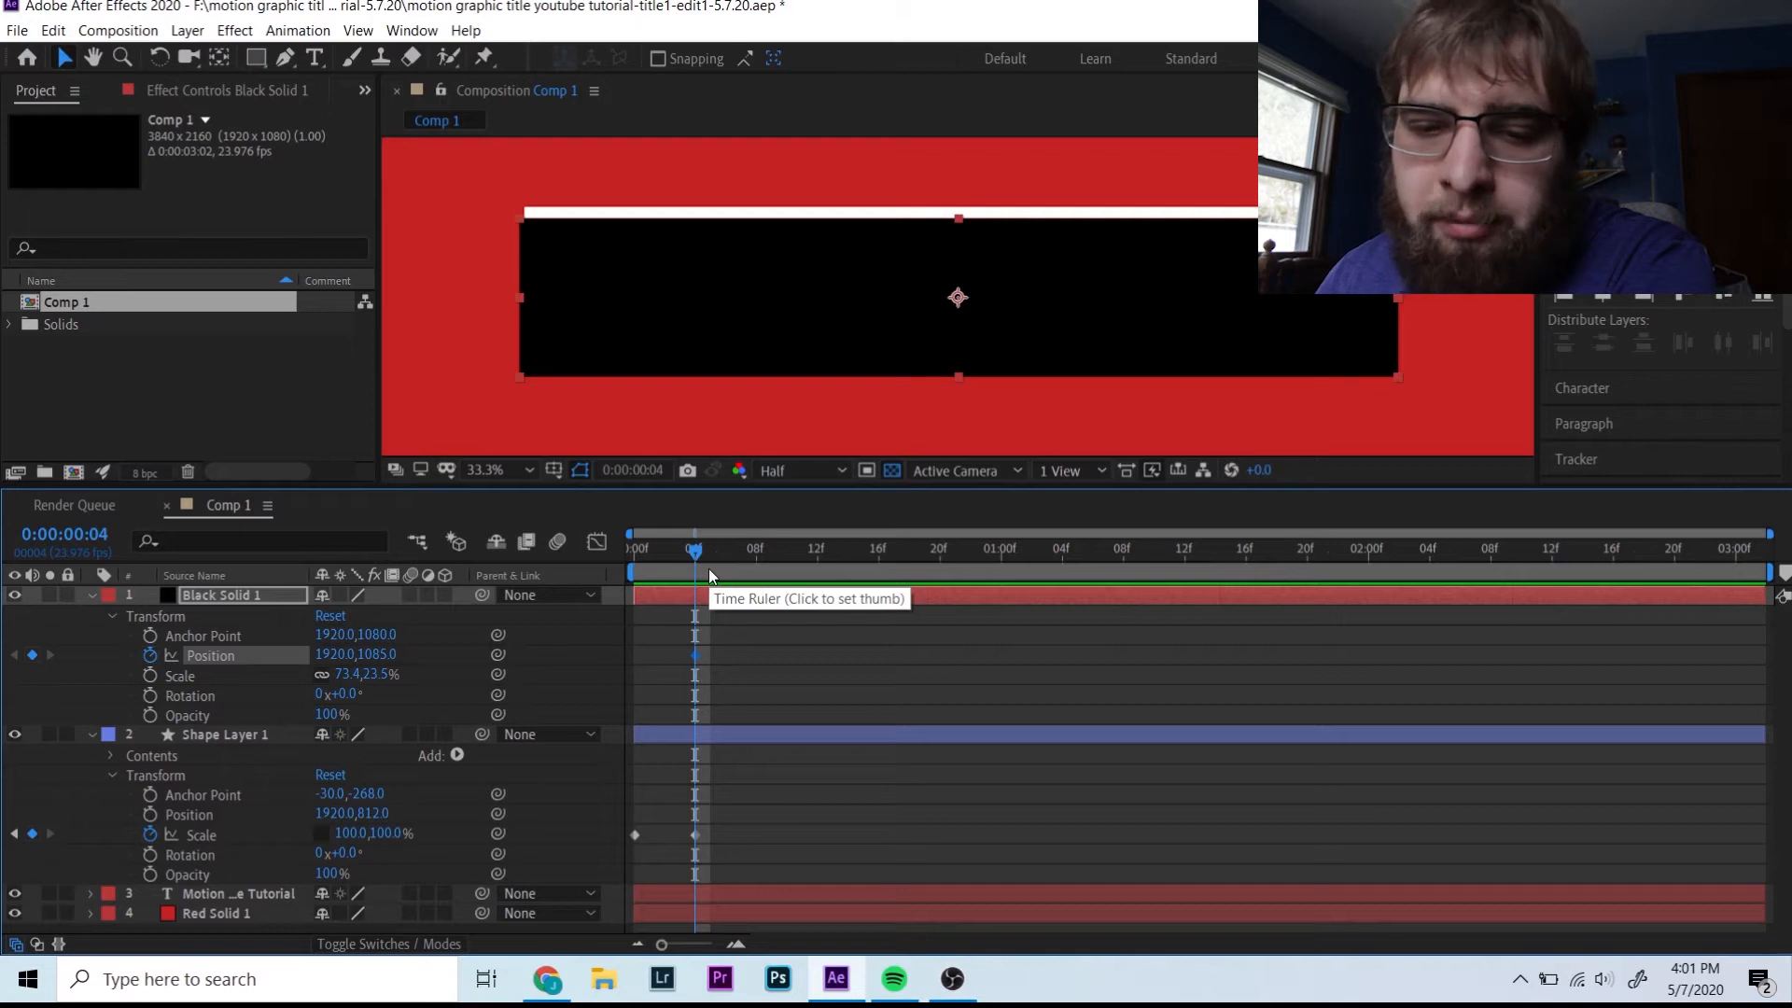
- Keyframe the white line's position, moving it to Y 1342 below 'Title Tutorial' at frame 11
click(686, 733)
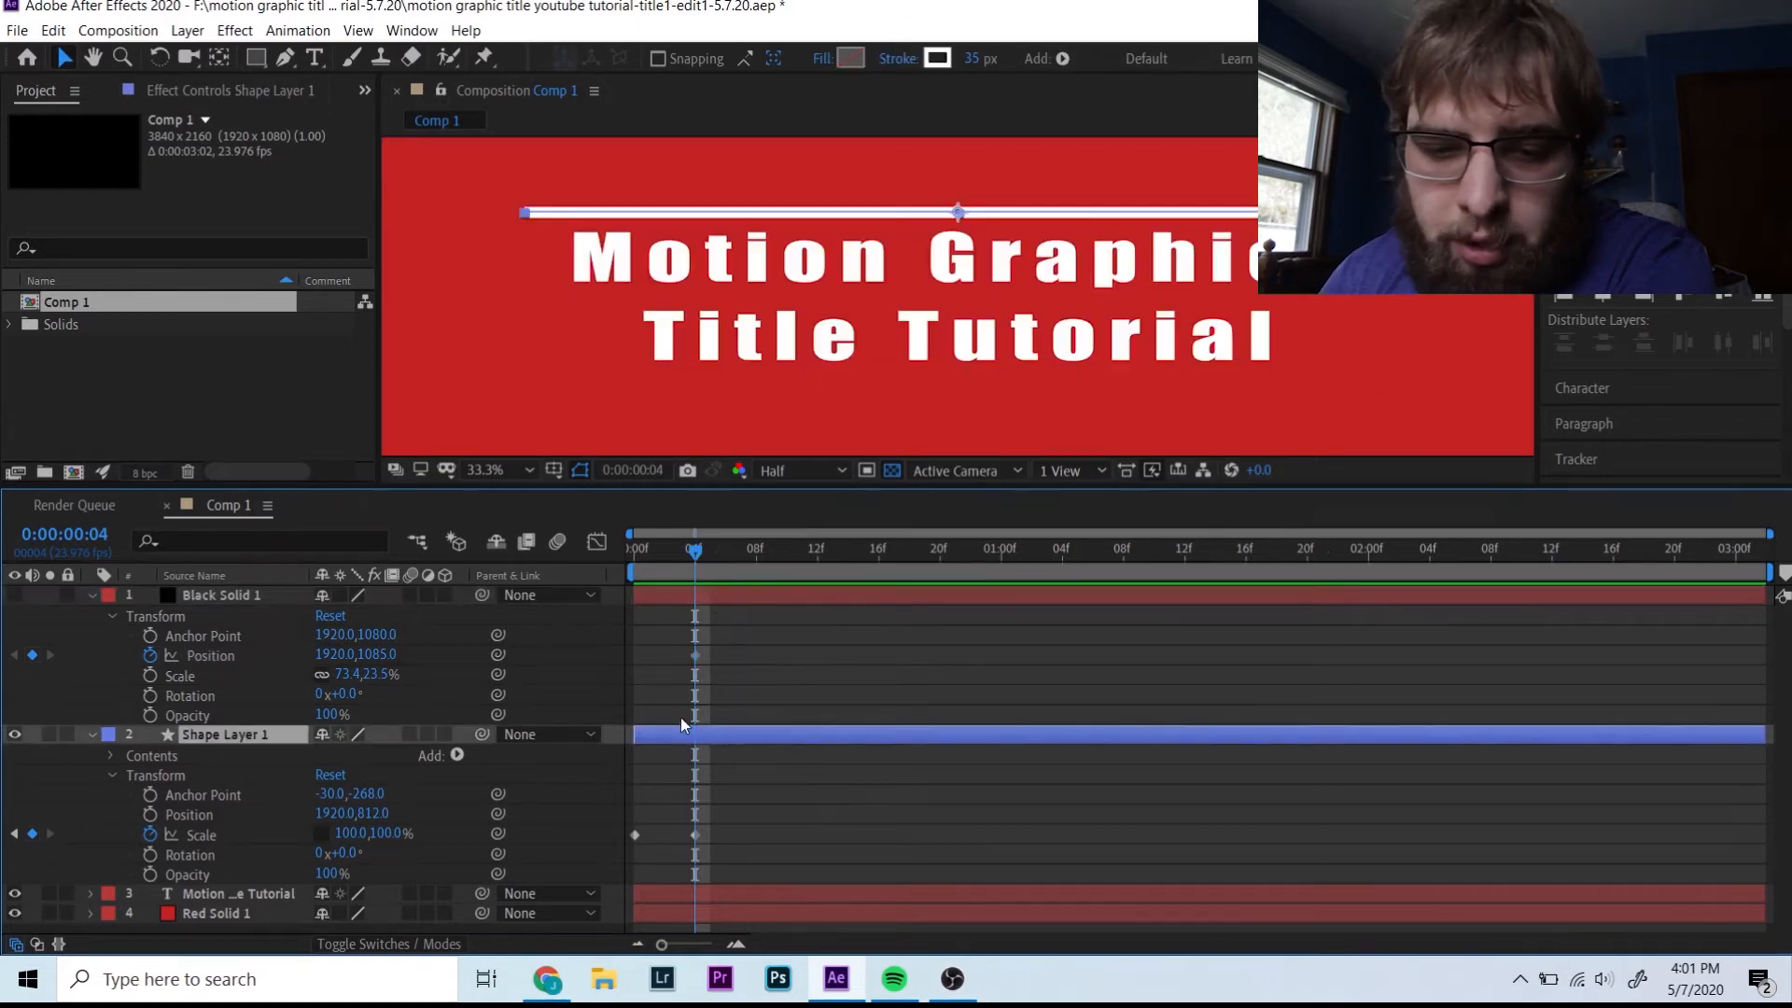
click(148, 813)
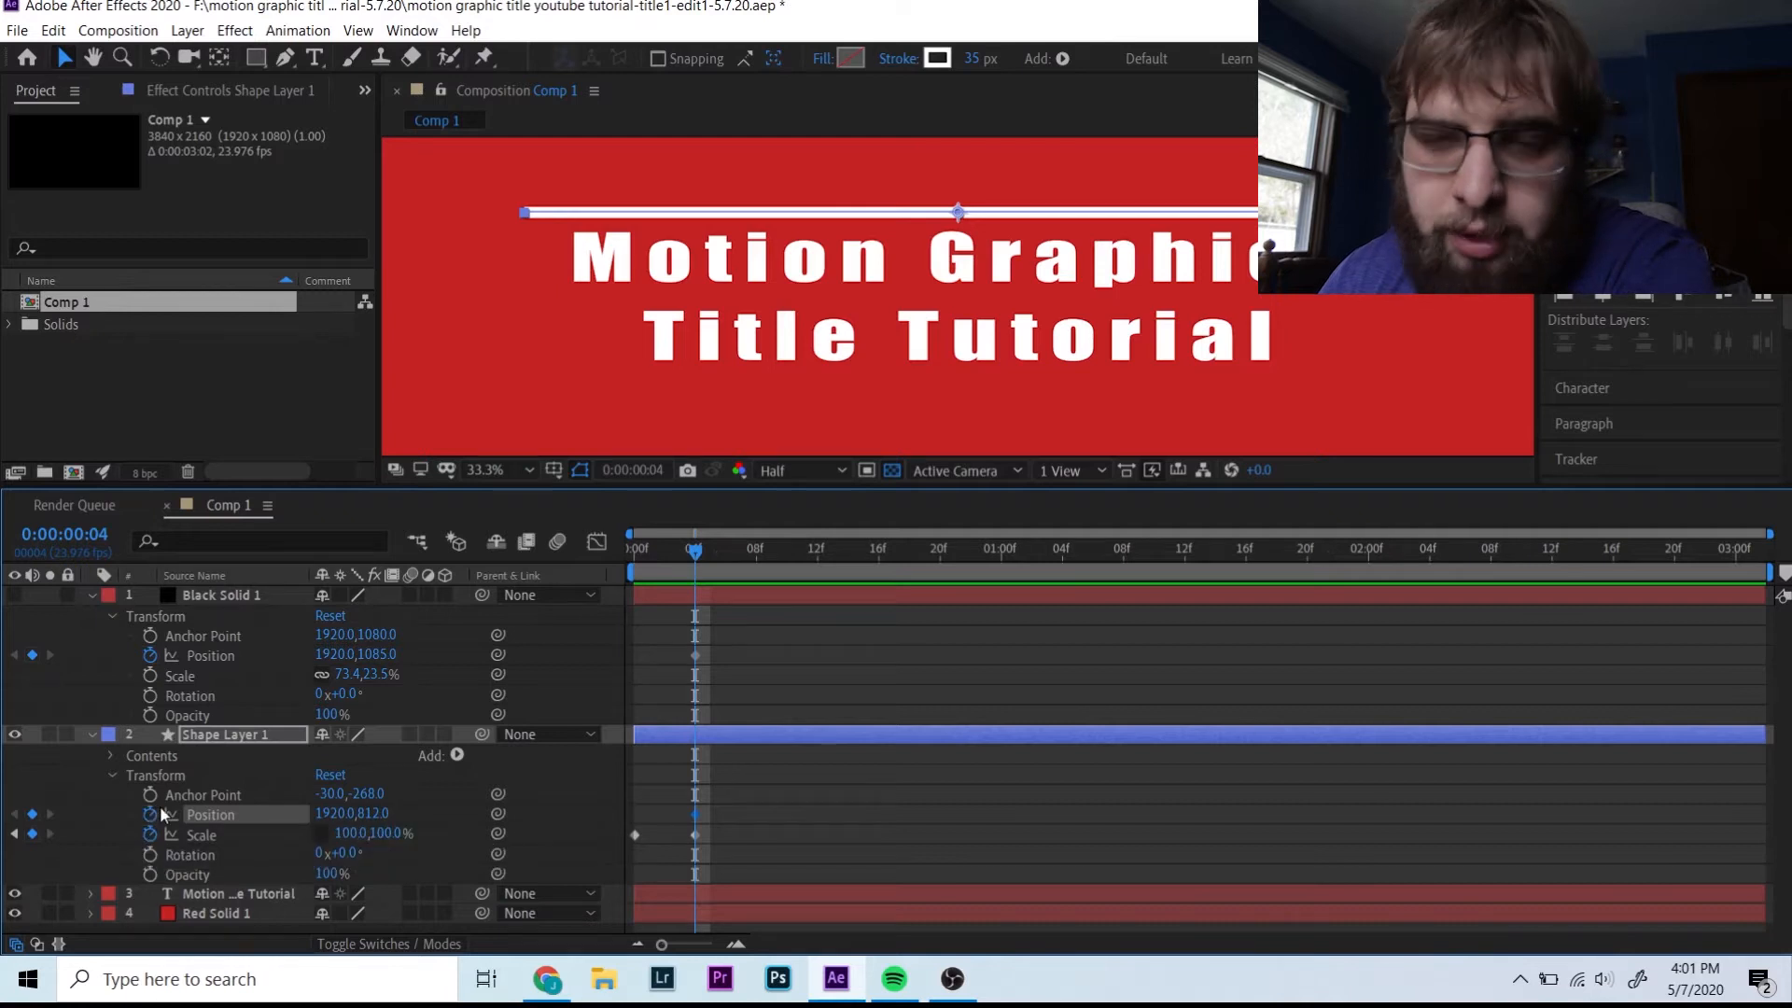
drag(692, 557, 806, 573)
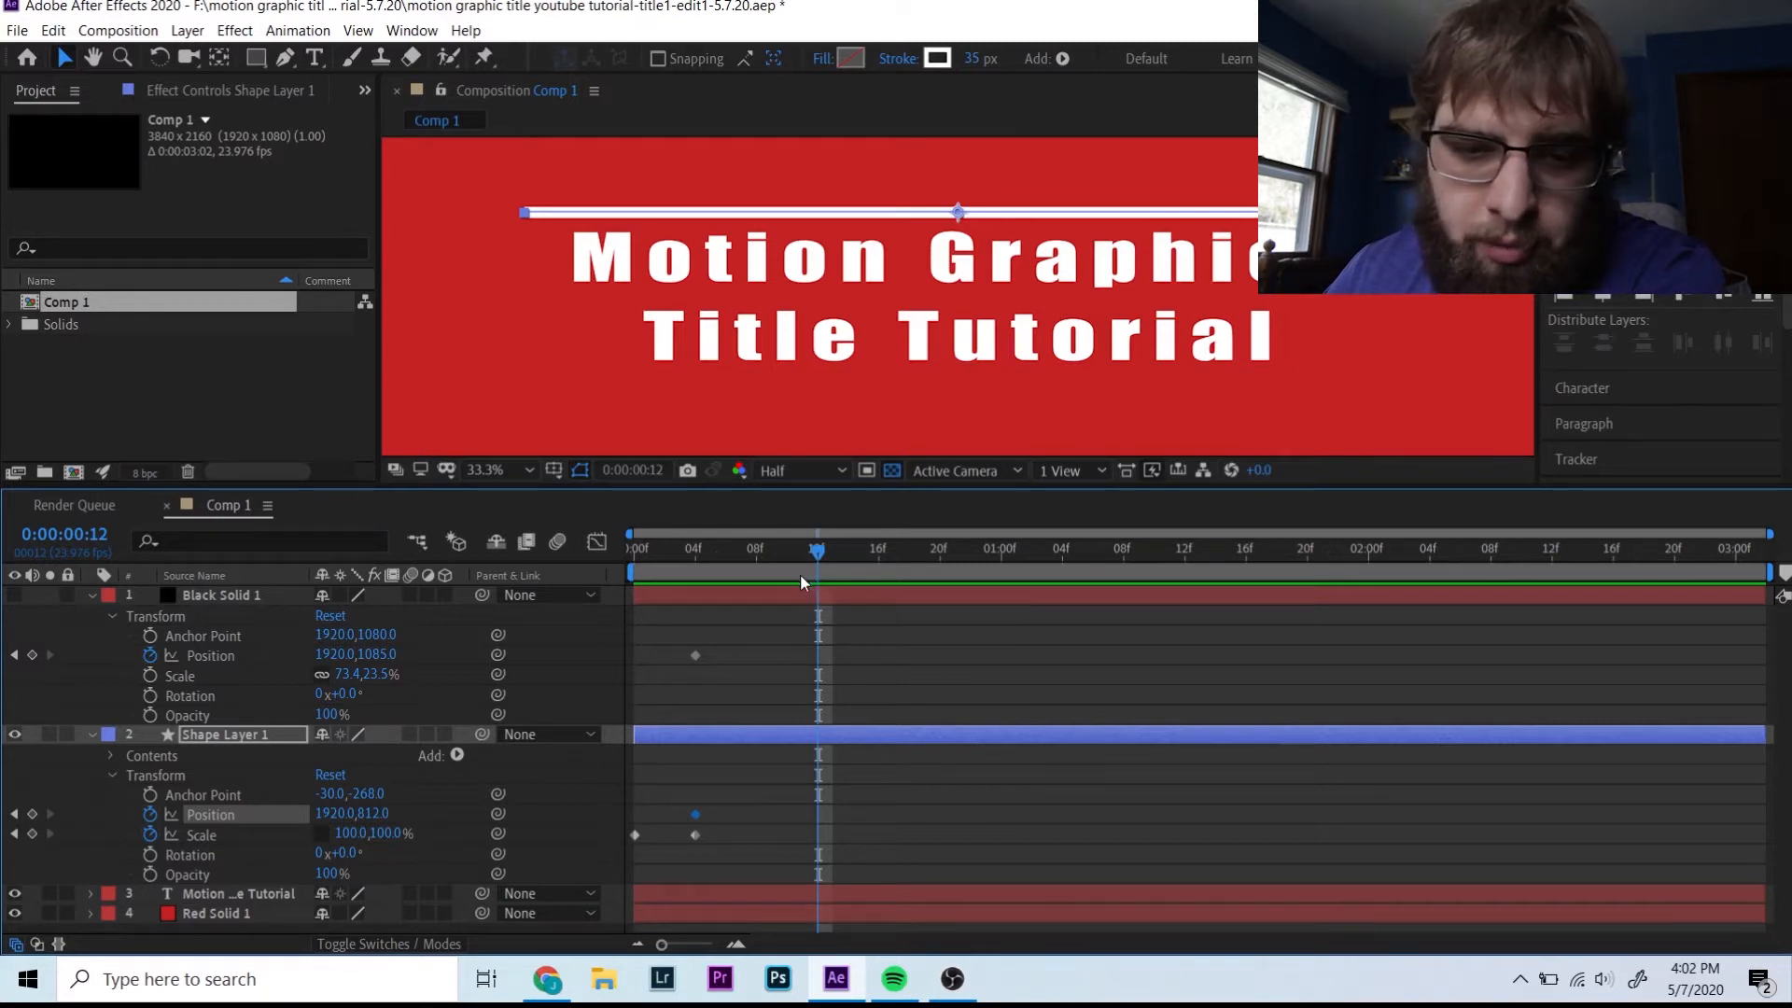
drag(812, 554, 806, 553)
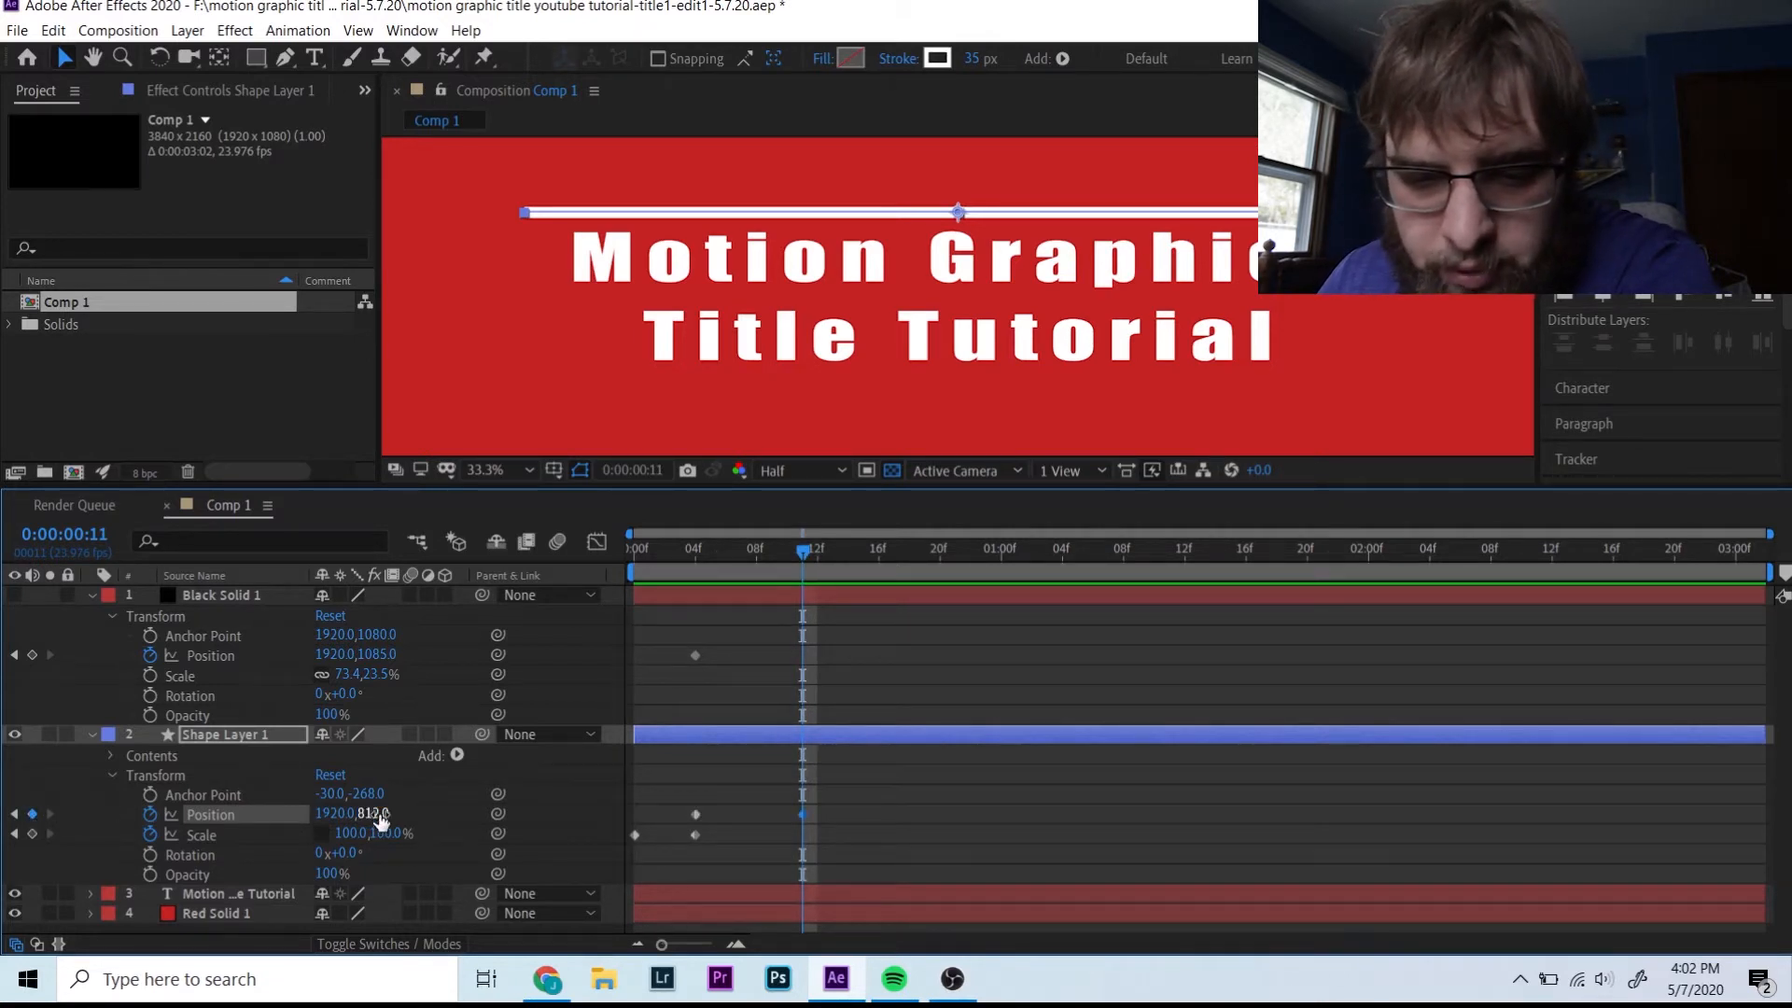
drag(378, 813, 899, 922)
key(Up)
key(Up)
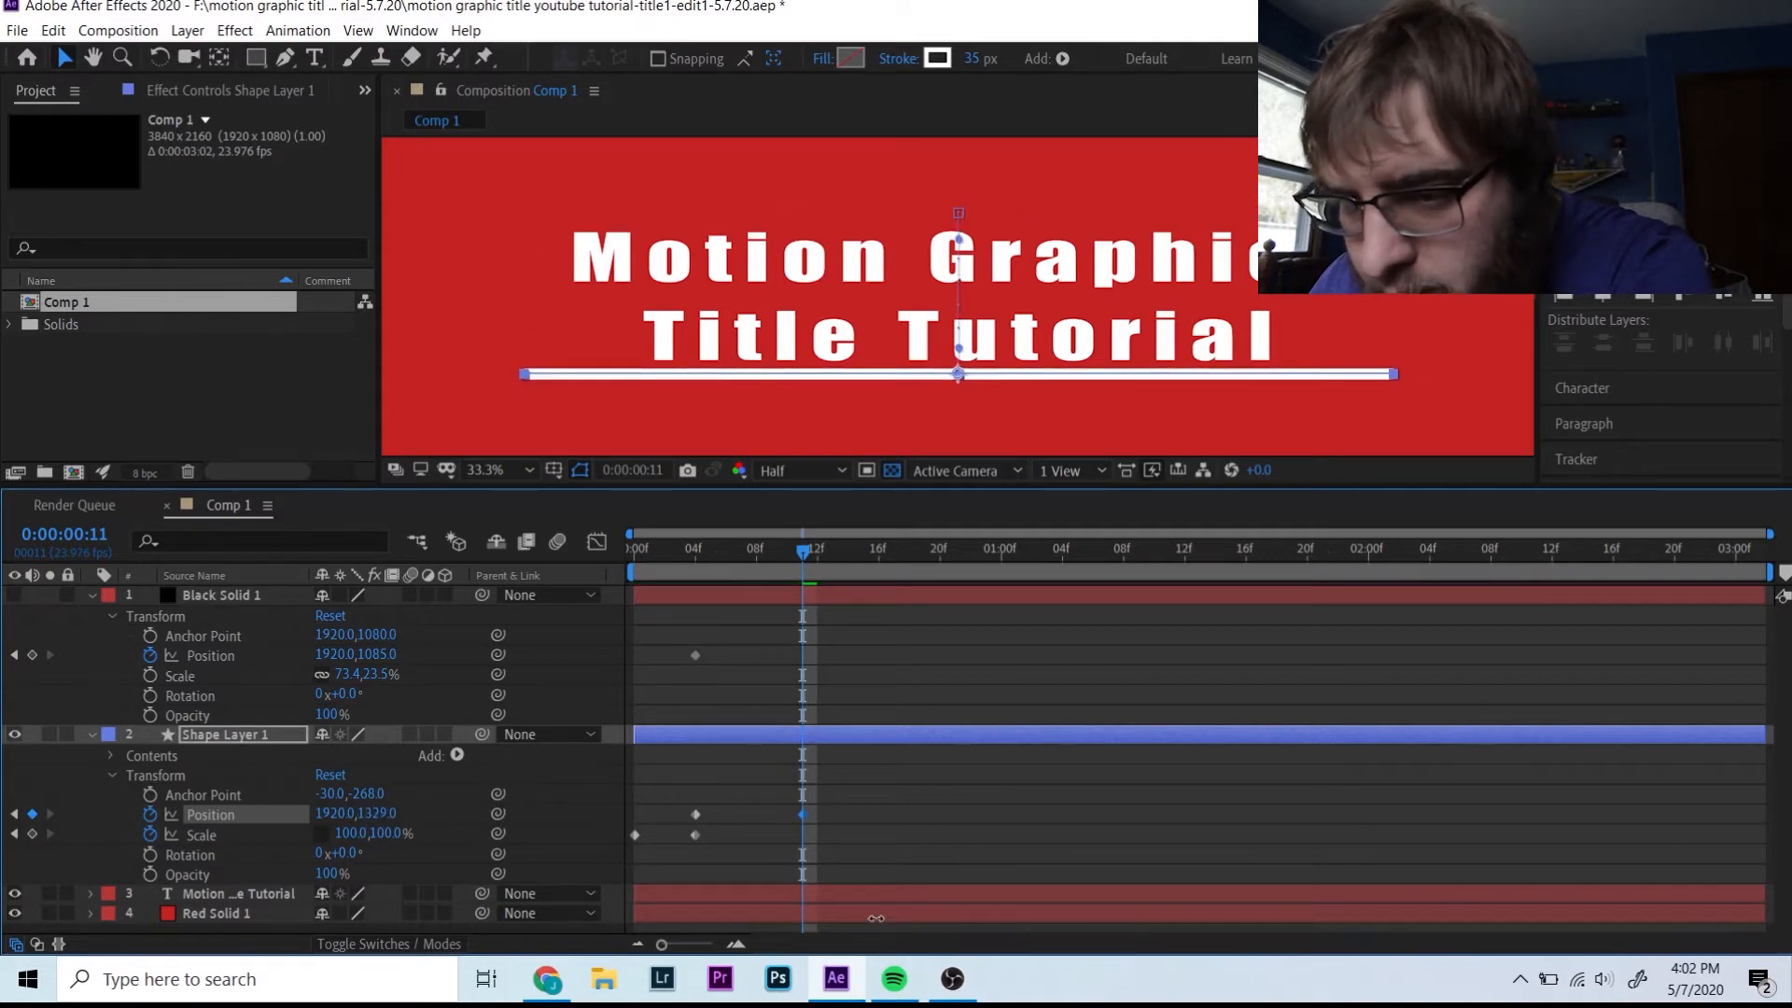
key(Down)
key(Down)
key(Down)
key(Down)
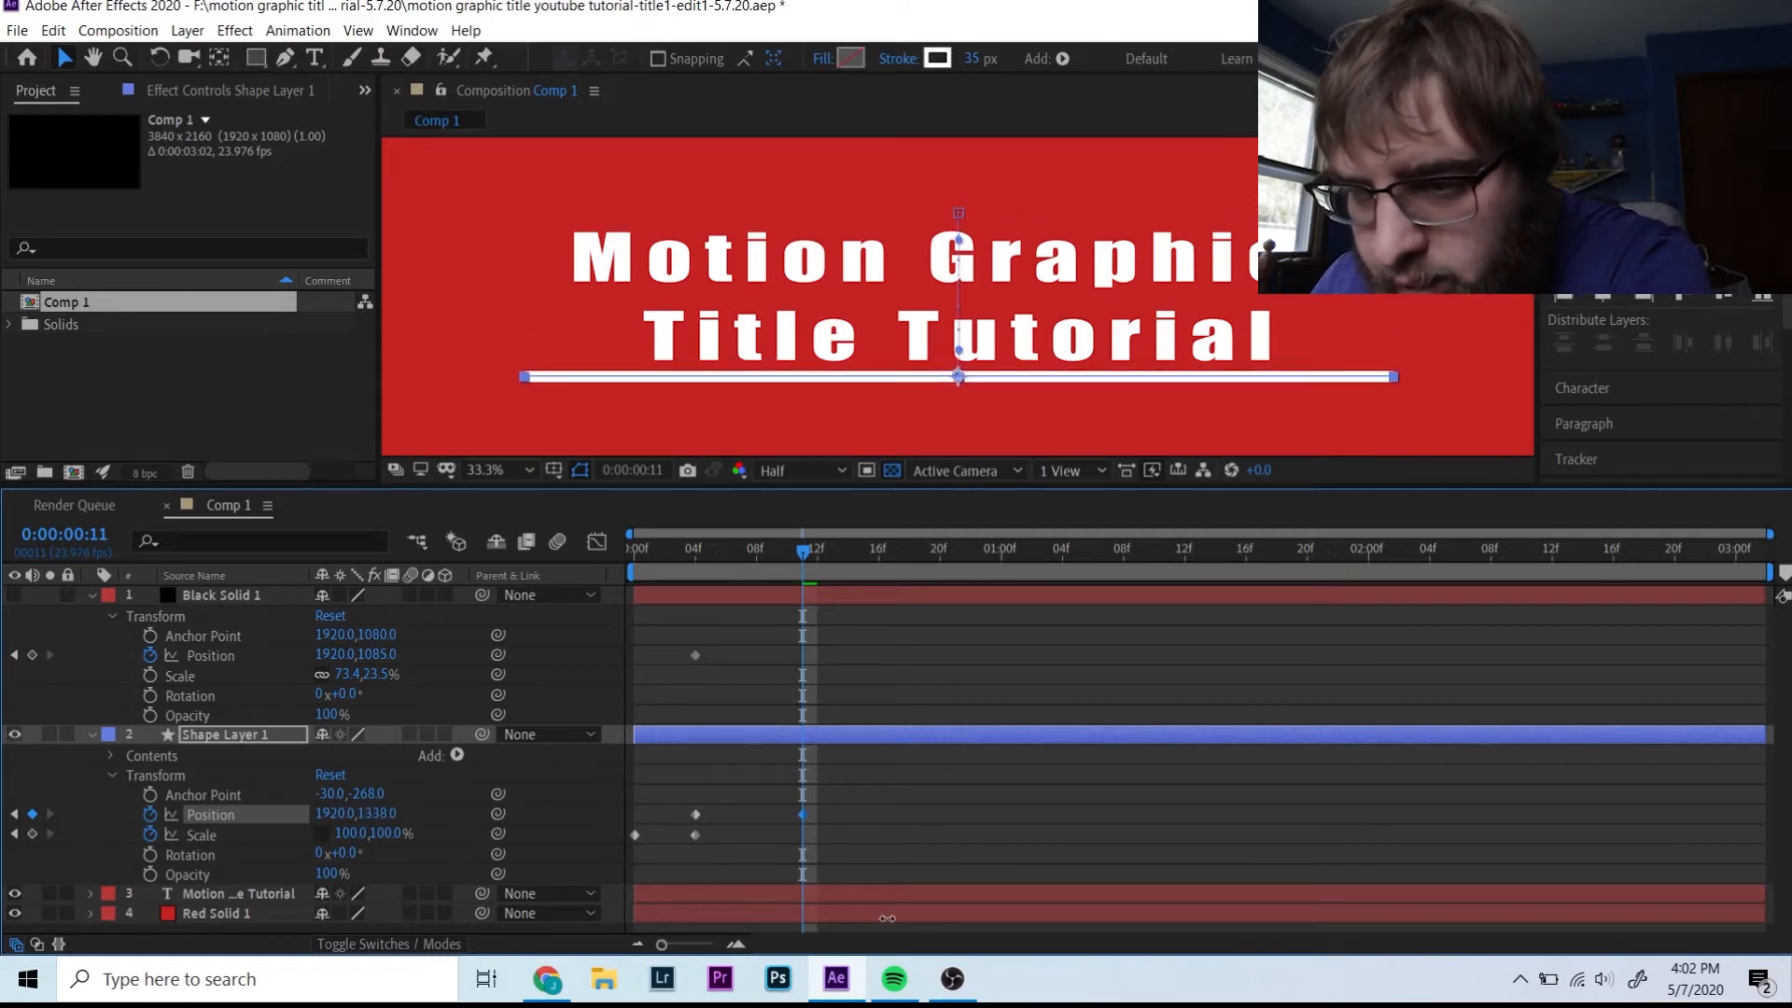
key(Down)
key(Down)
key(Down)
key(Down)
key(Down)
key(Down)
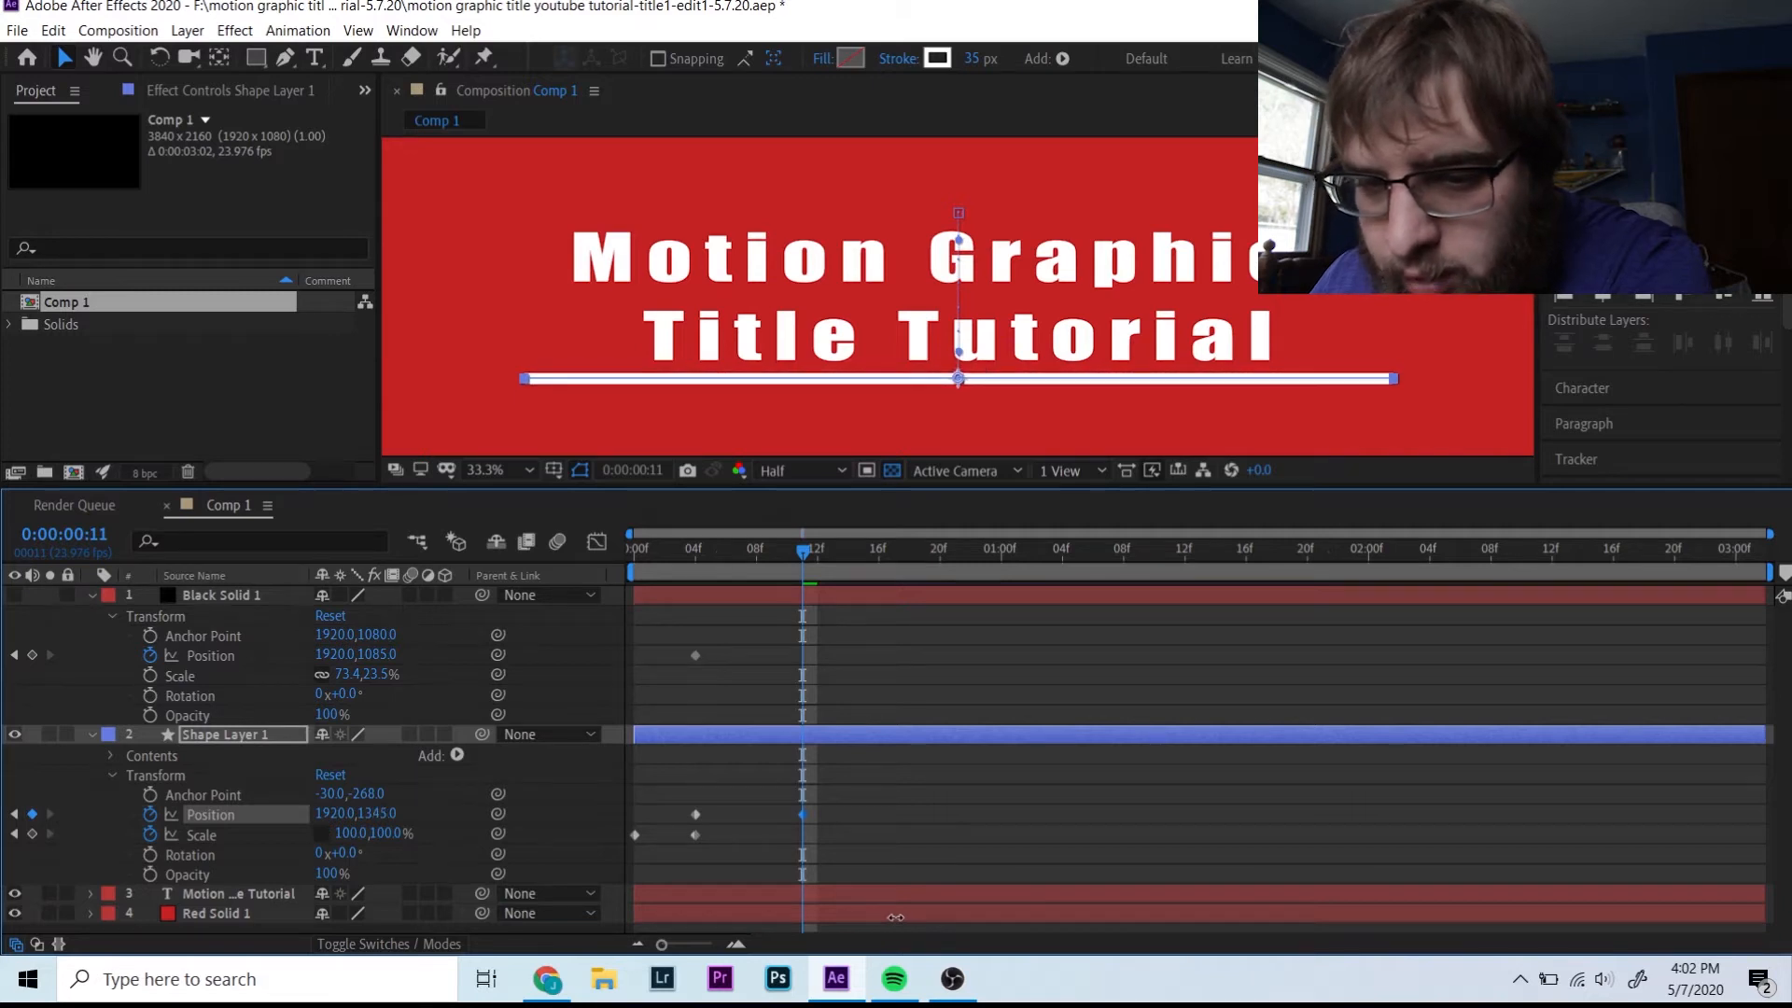
key(Down)
key(Down)
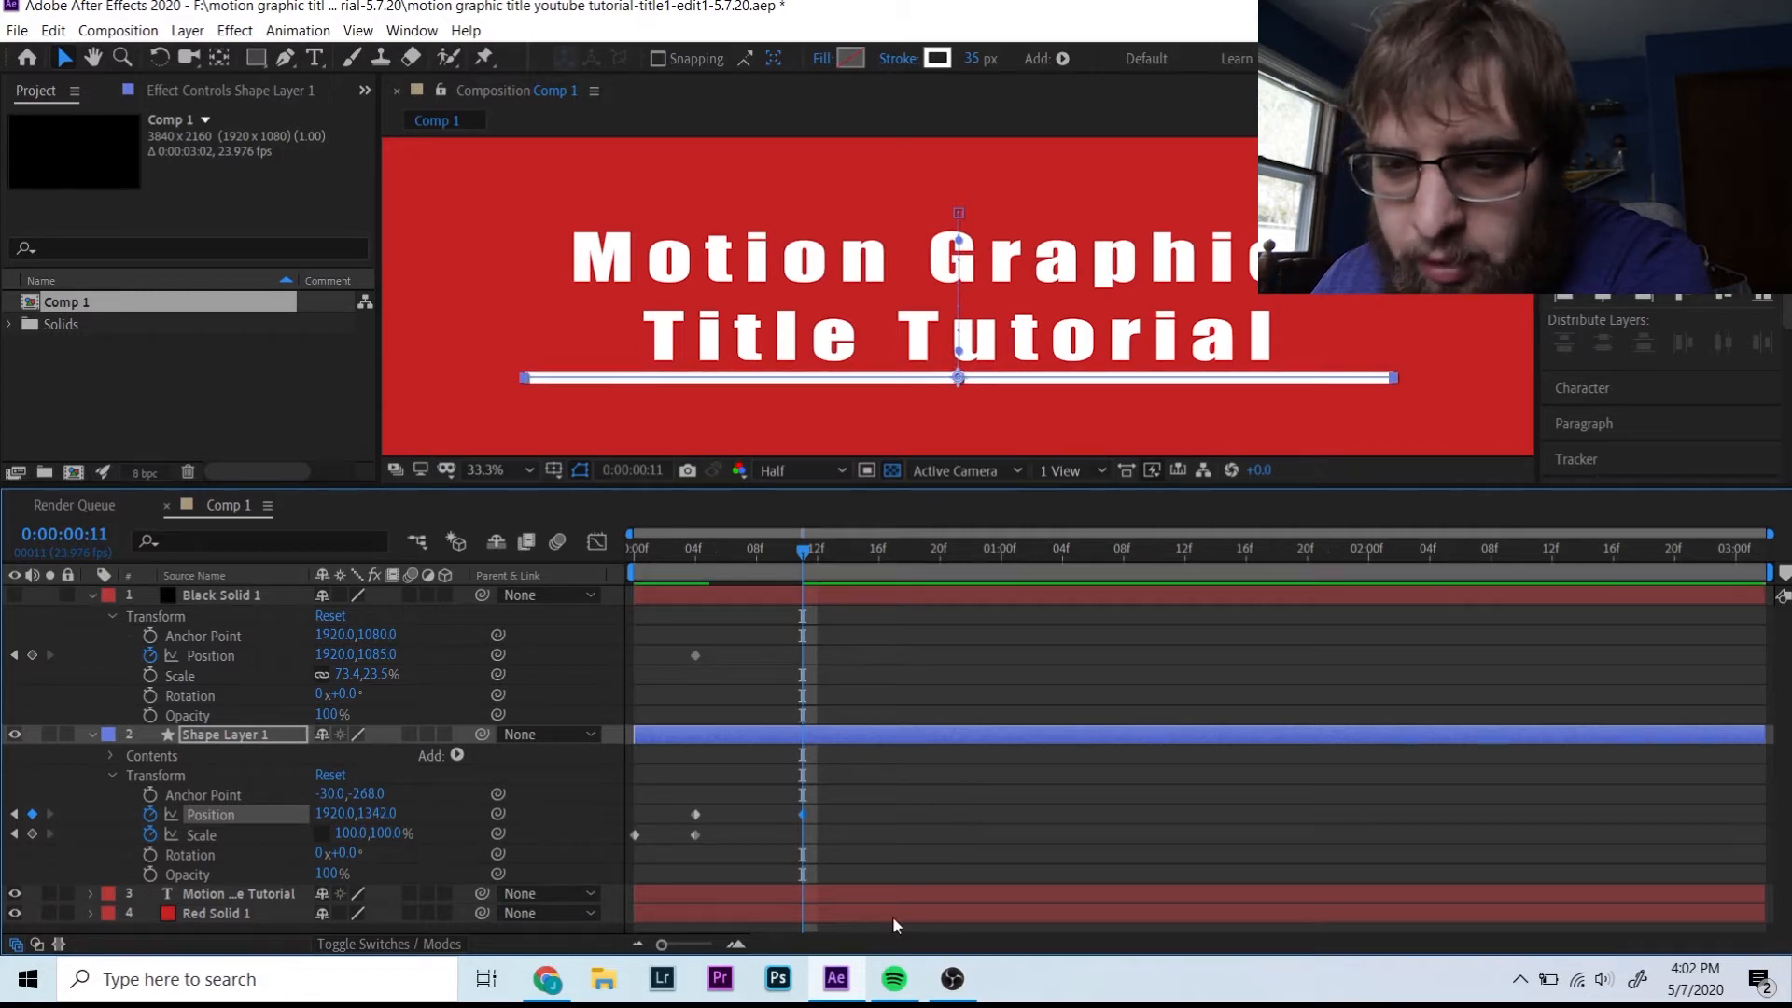
- Show Black Solid 1 and keyframe it sliding down to uncover the title
click(14, 596)
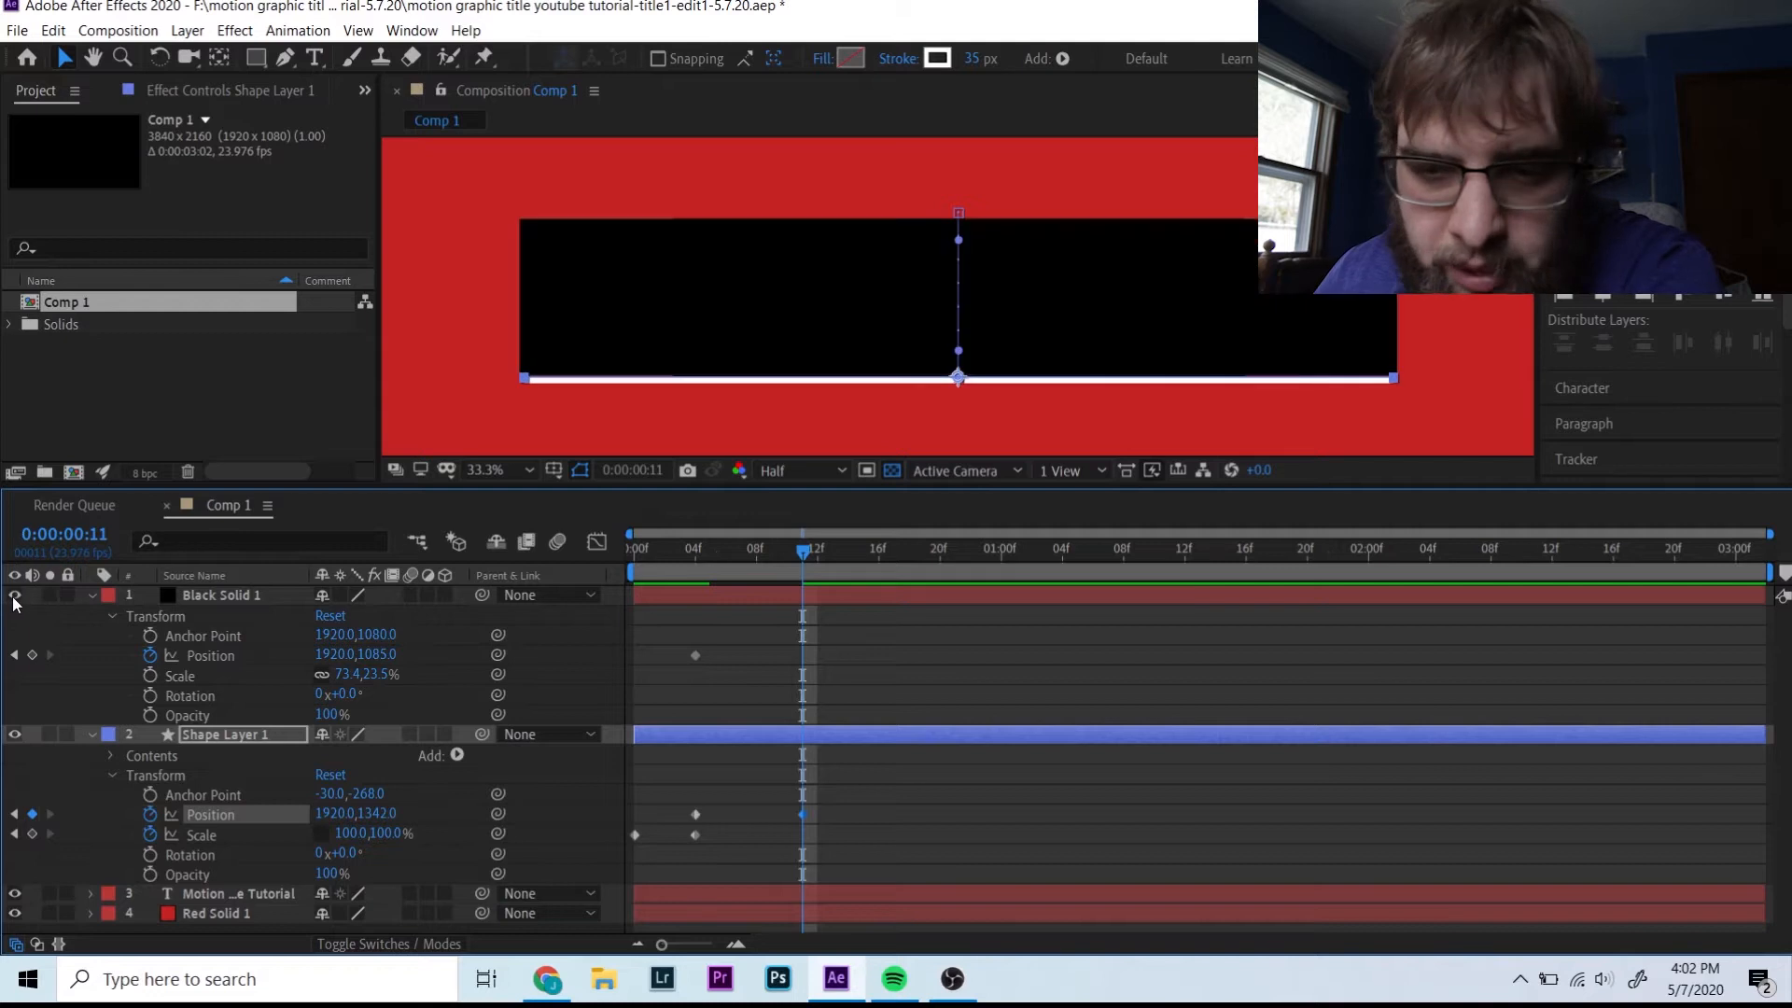
click(32, 654)
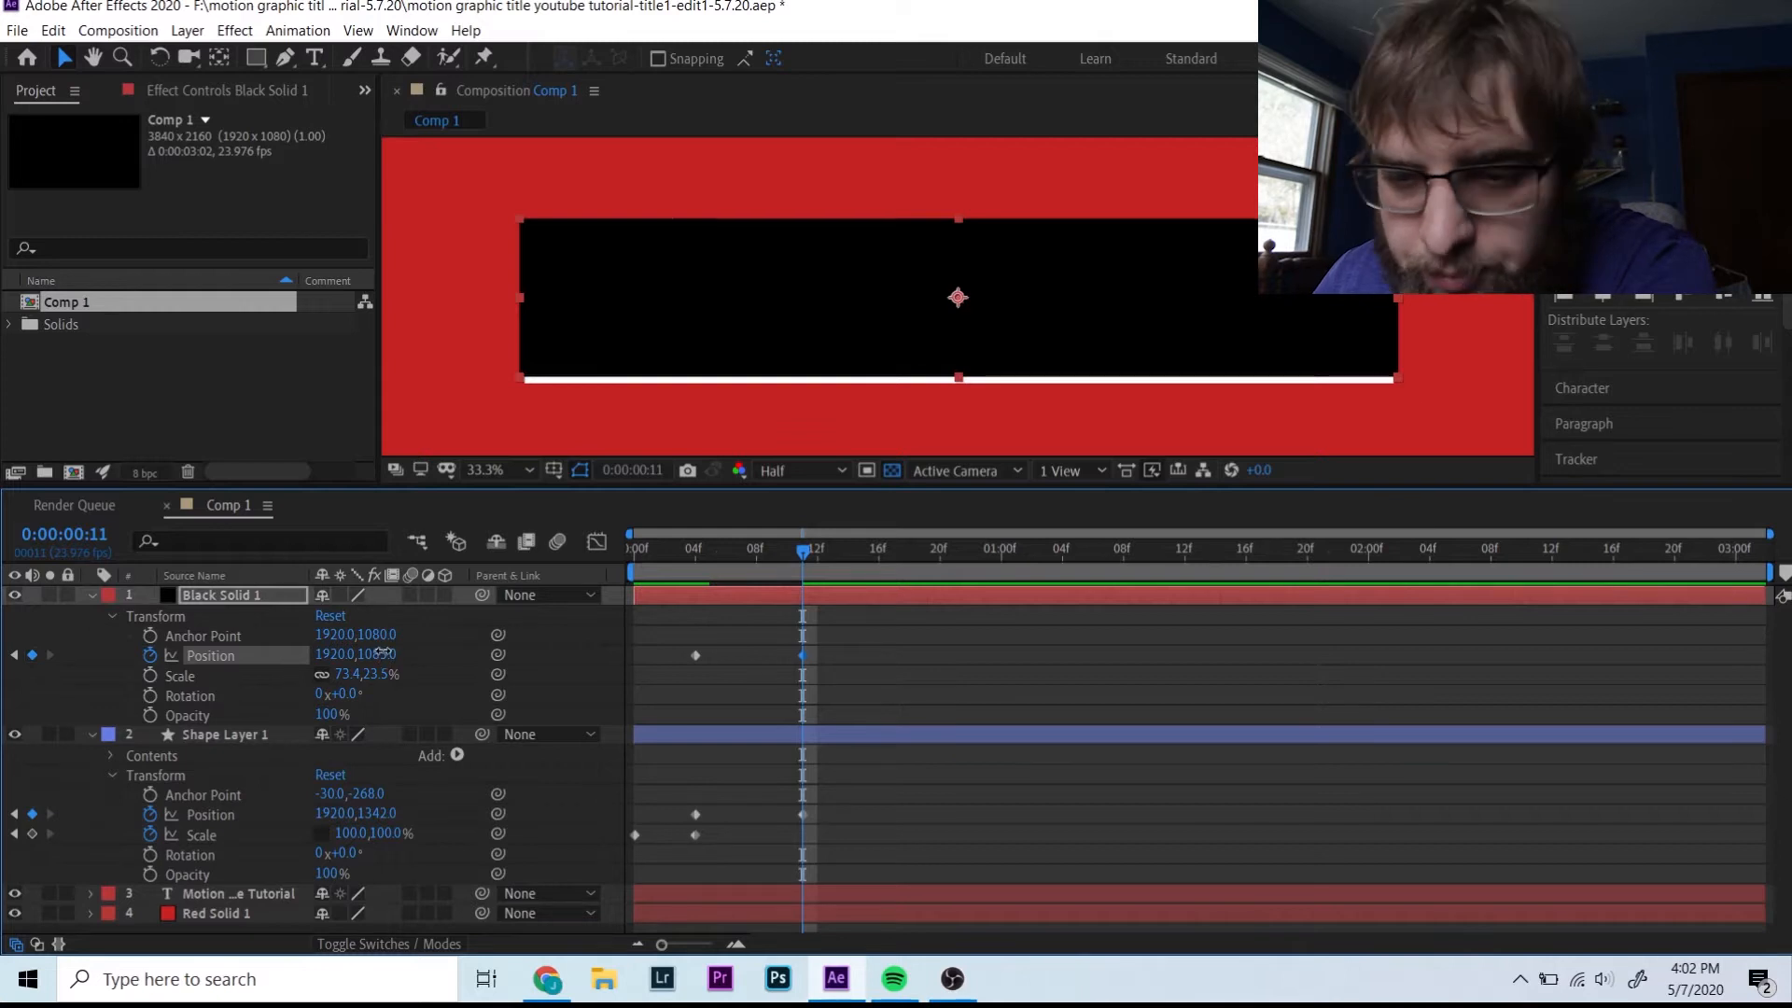
drag(378, 654, 897, 752)
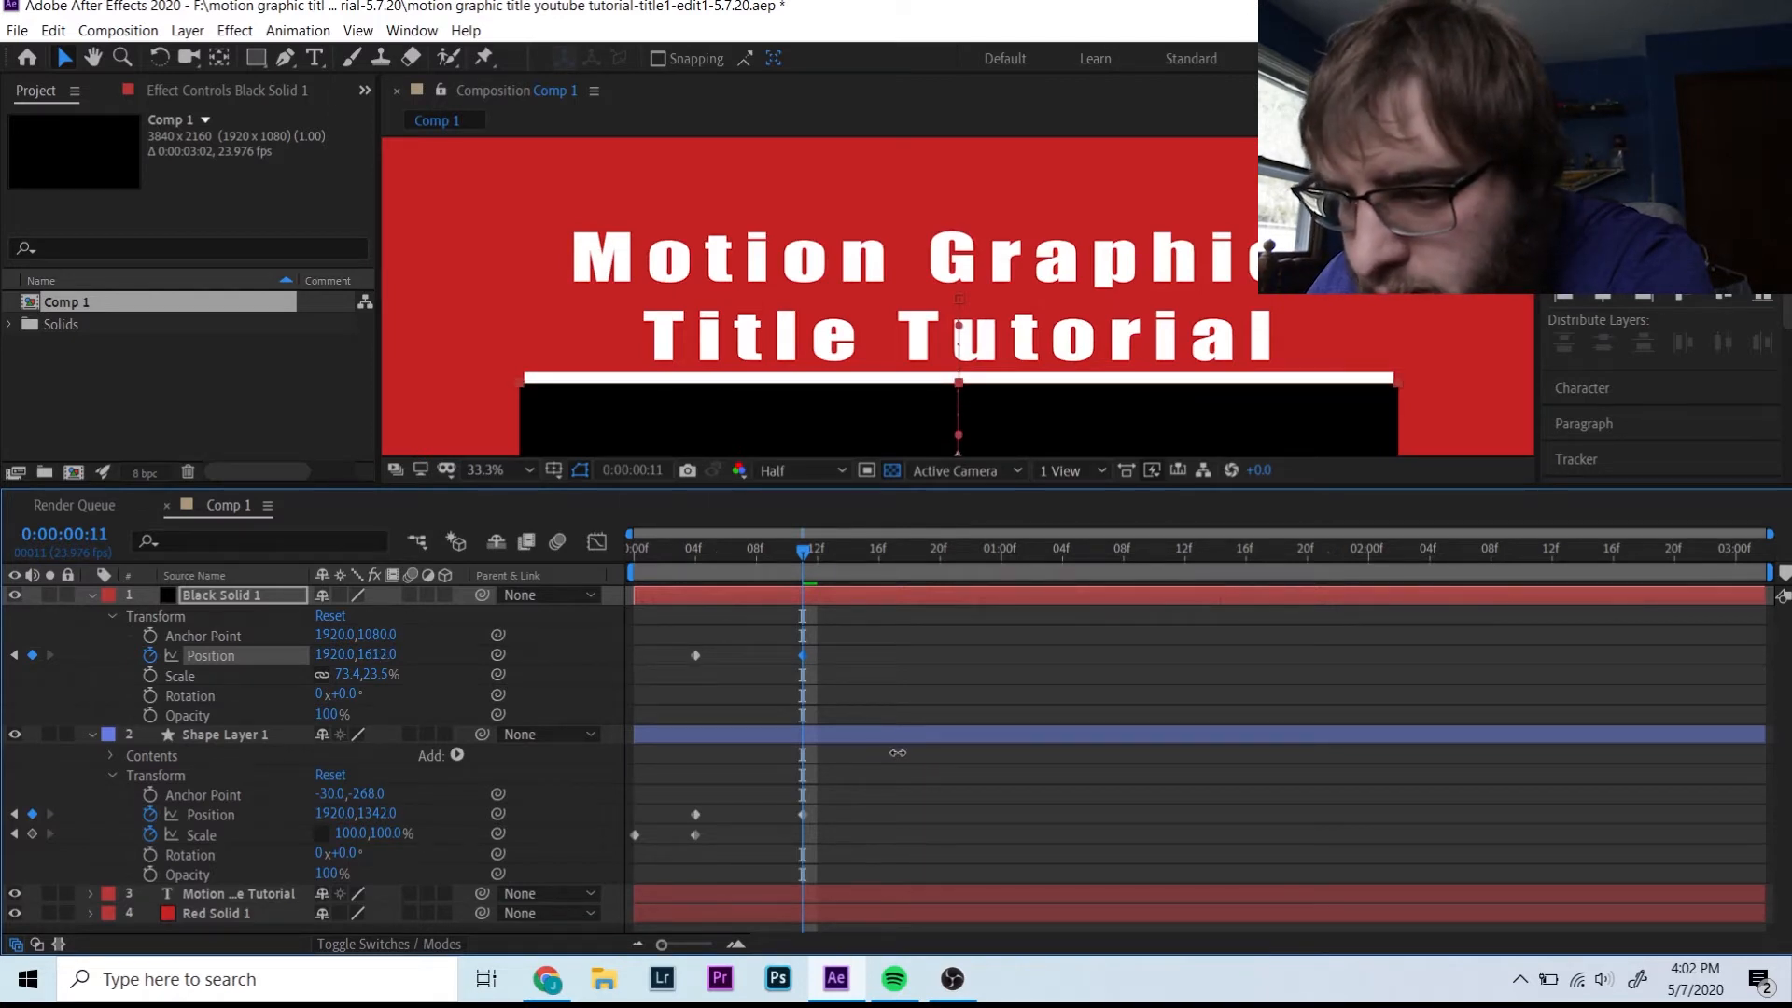
- Fit the composition in the viewer and preview the reveal from the first frame
key(Home)
click(485, 470)
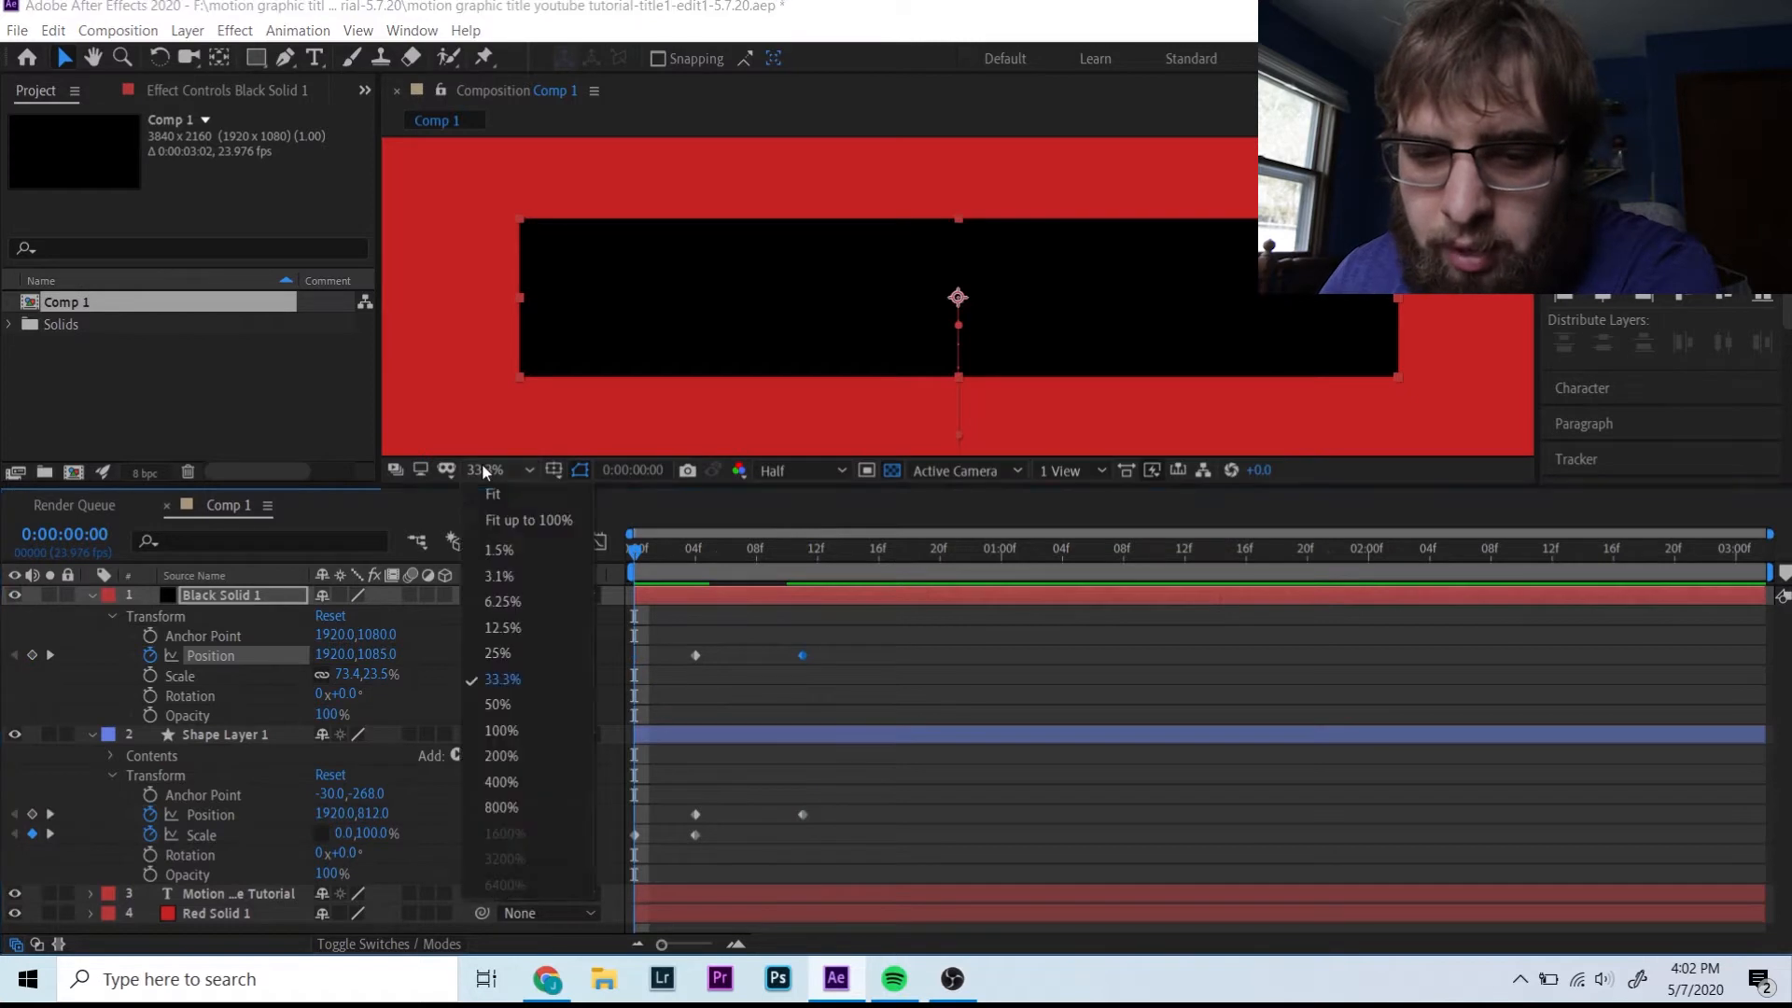
click(501, 494)
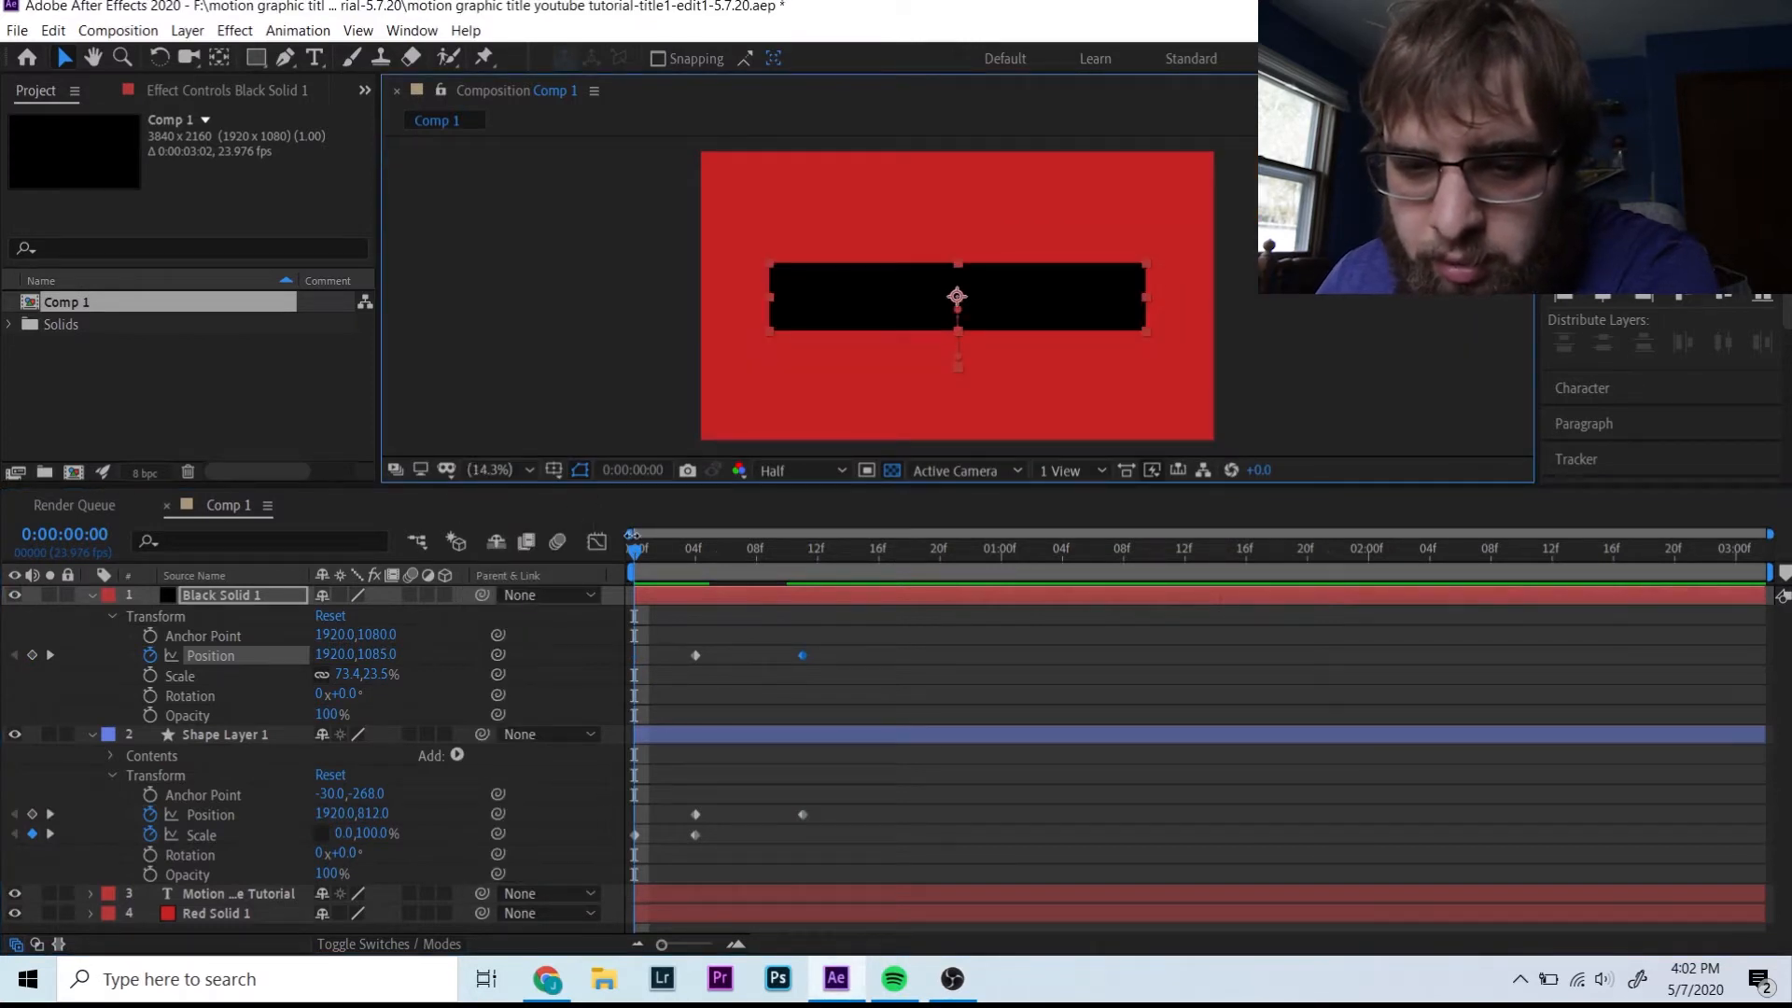
key(space)
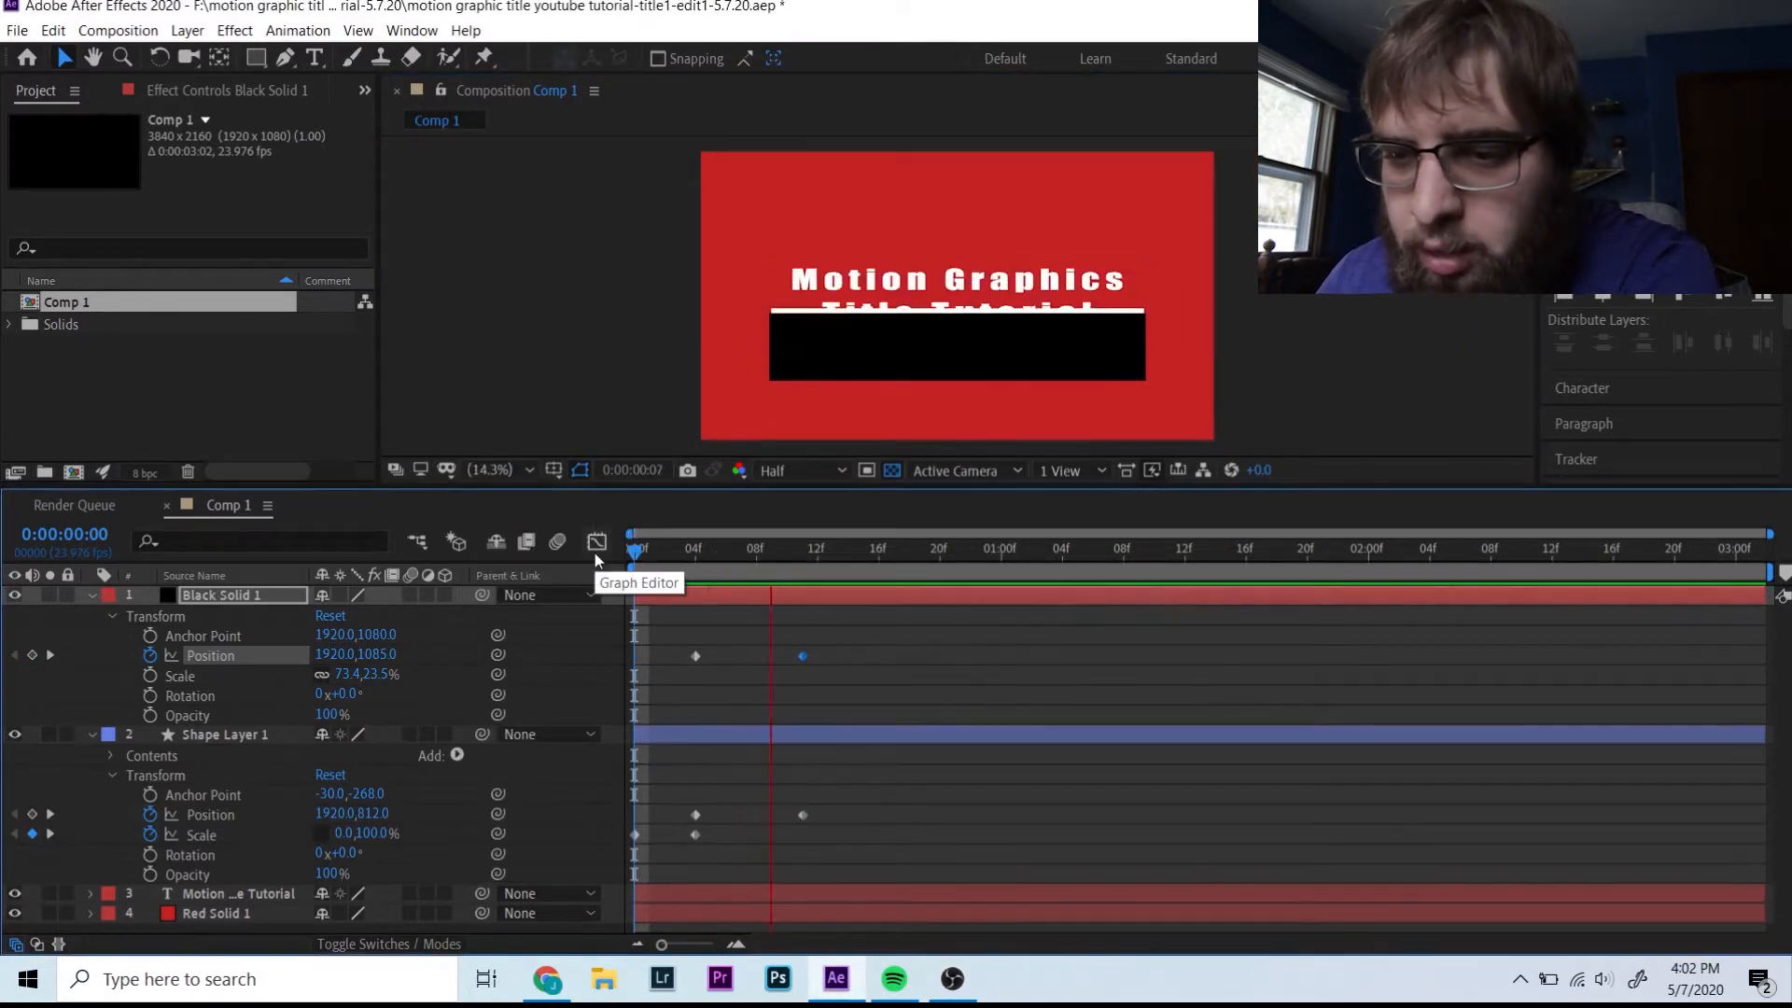
key(space)
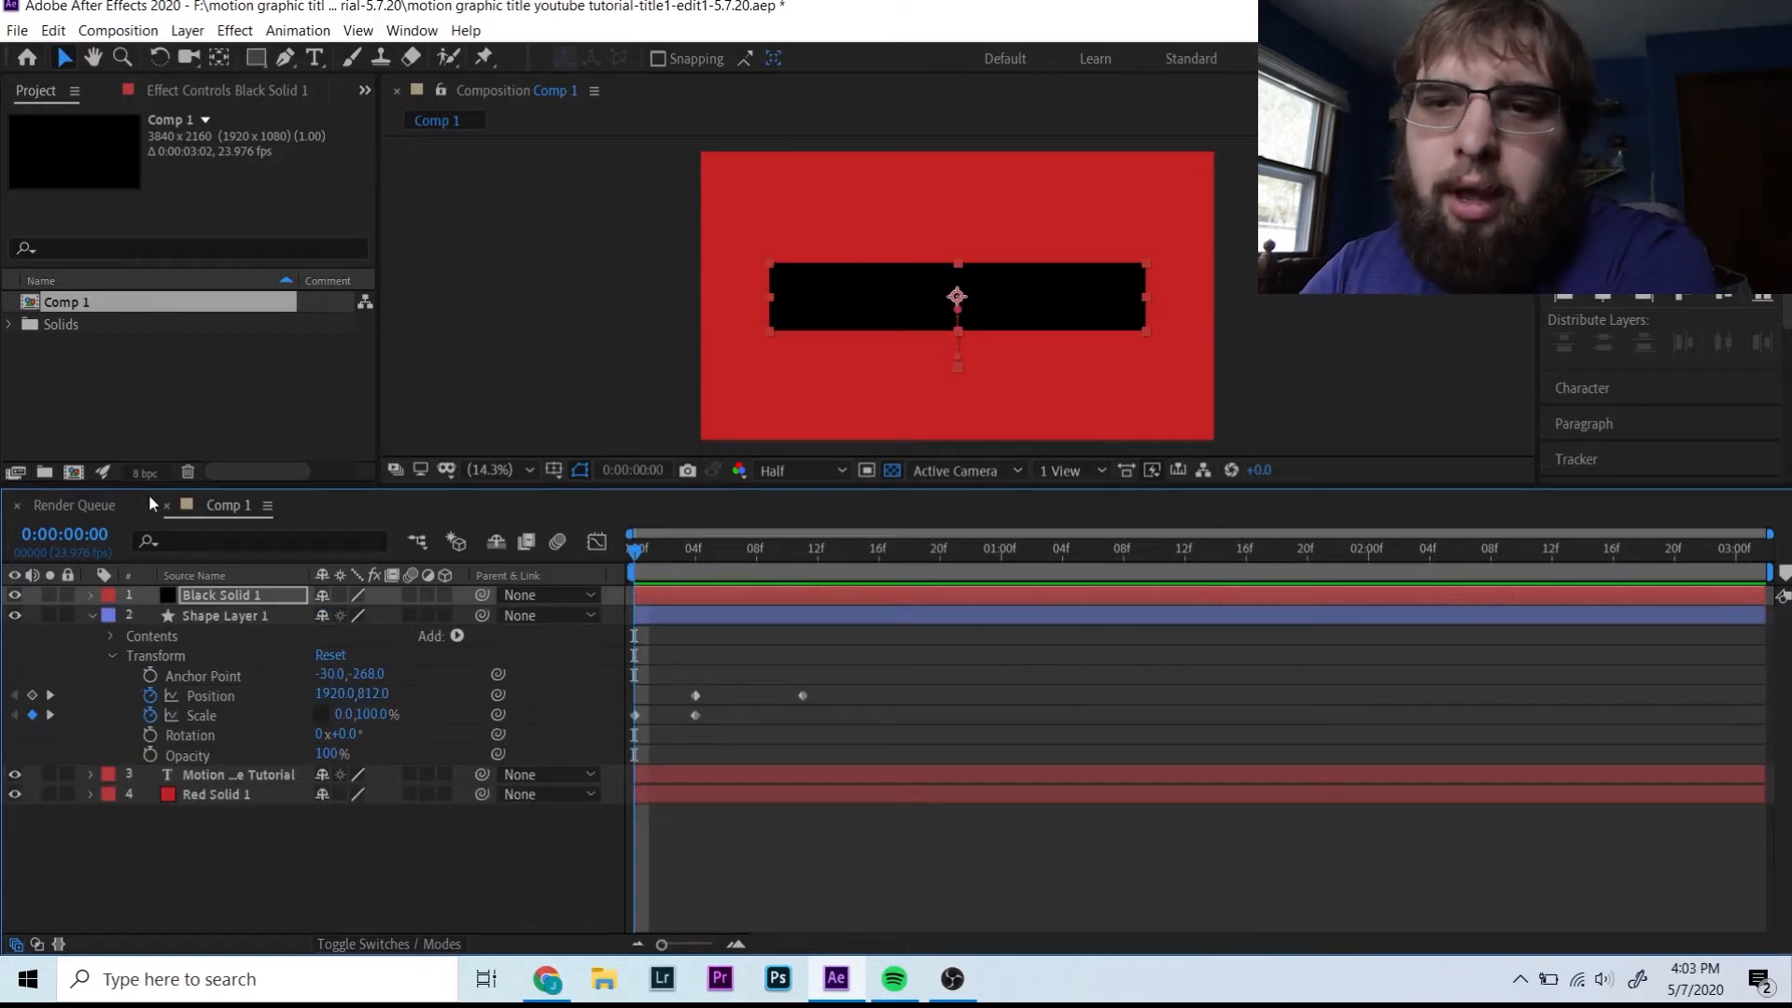
- Hide Red Solid 1, create a new Comp 2, and nest Comp 1 inside it
click(14, 794)
right_click(170, 372)
click(221, 378)
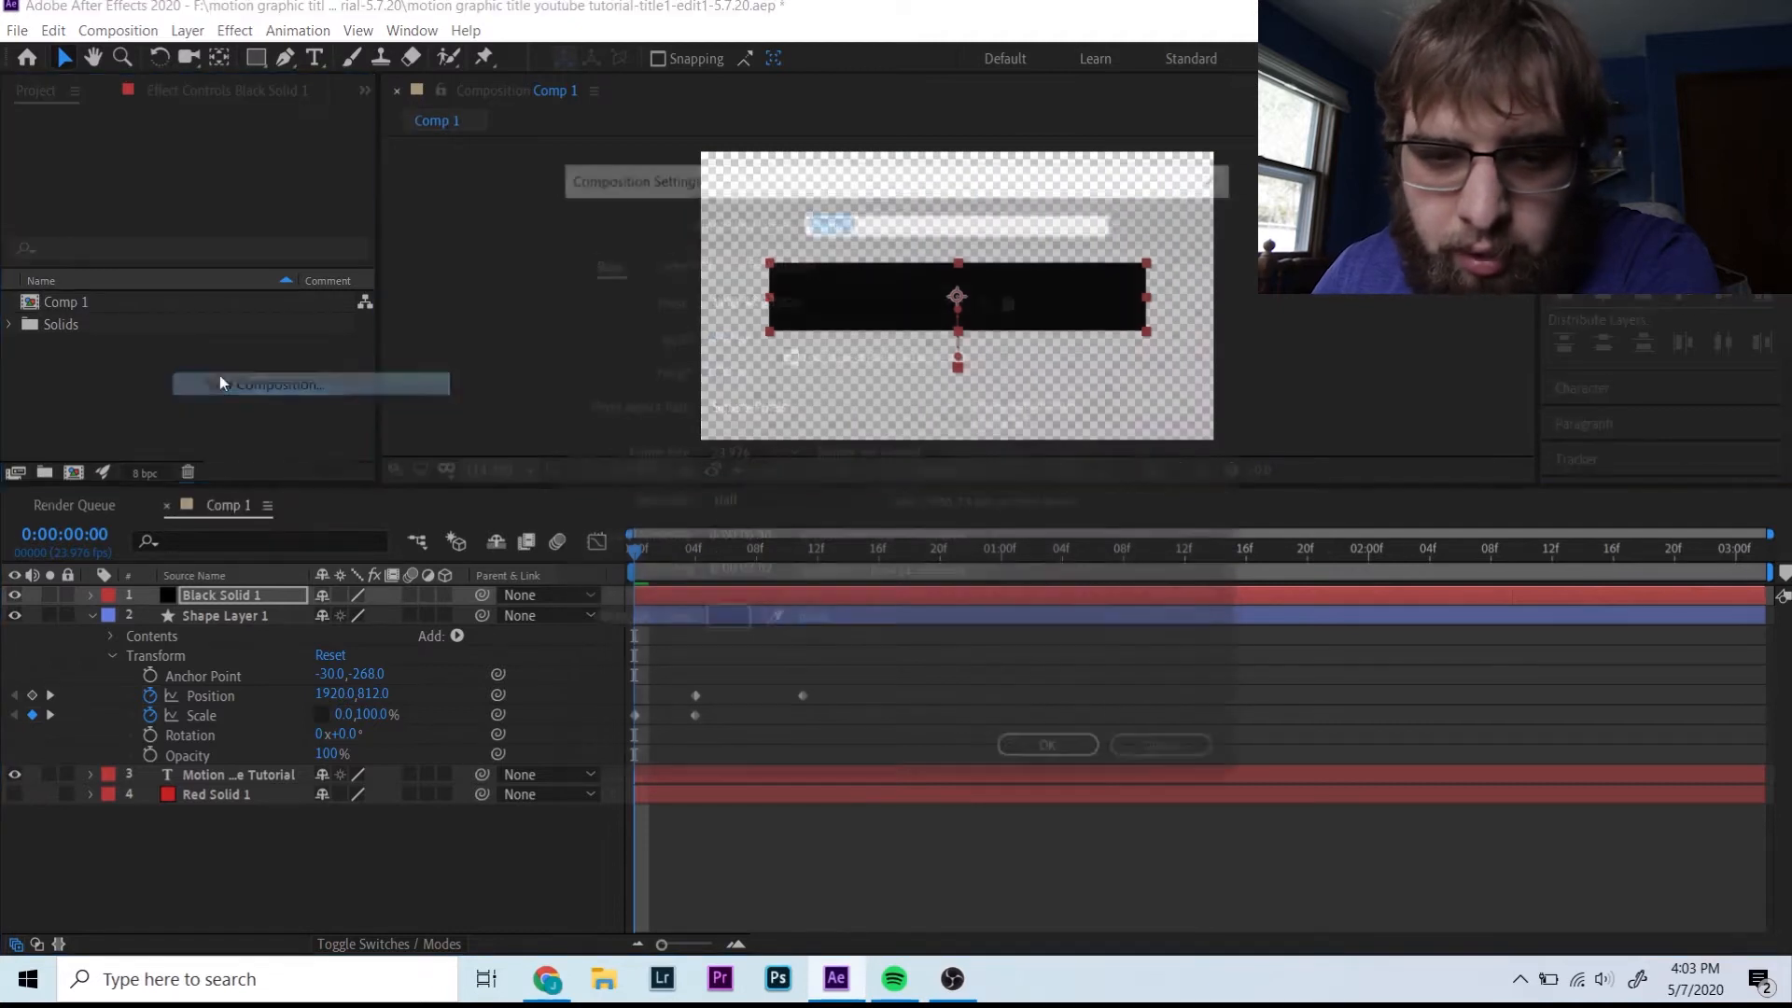
key(Return)
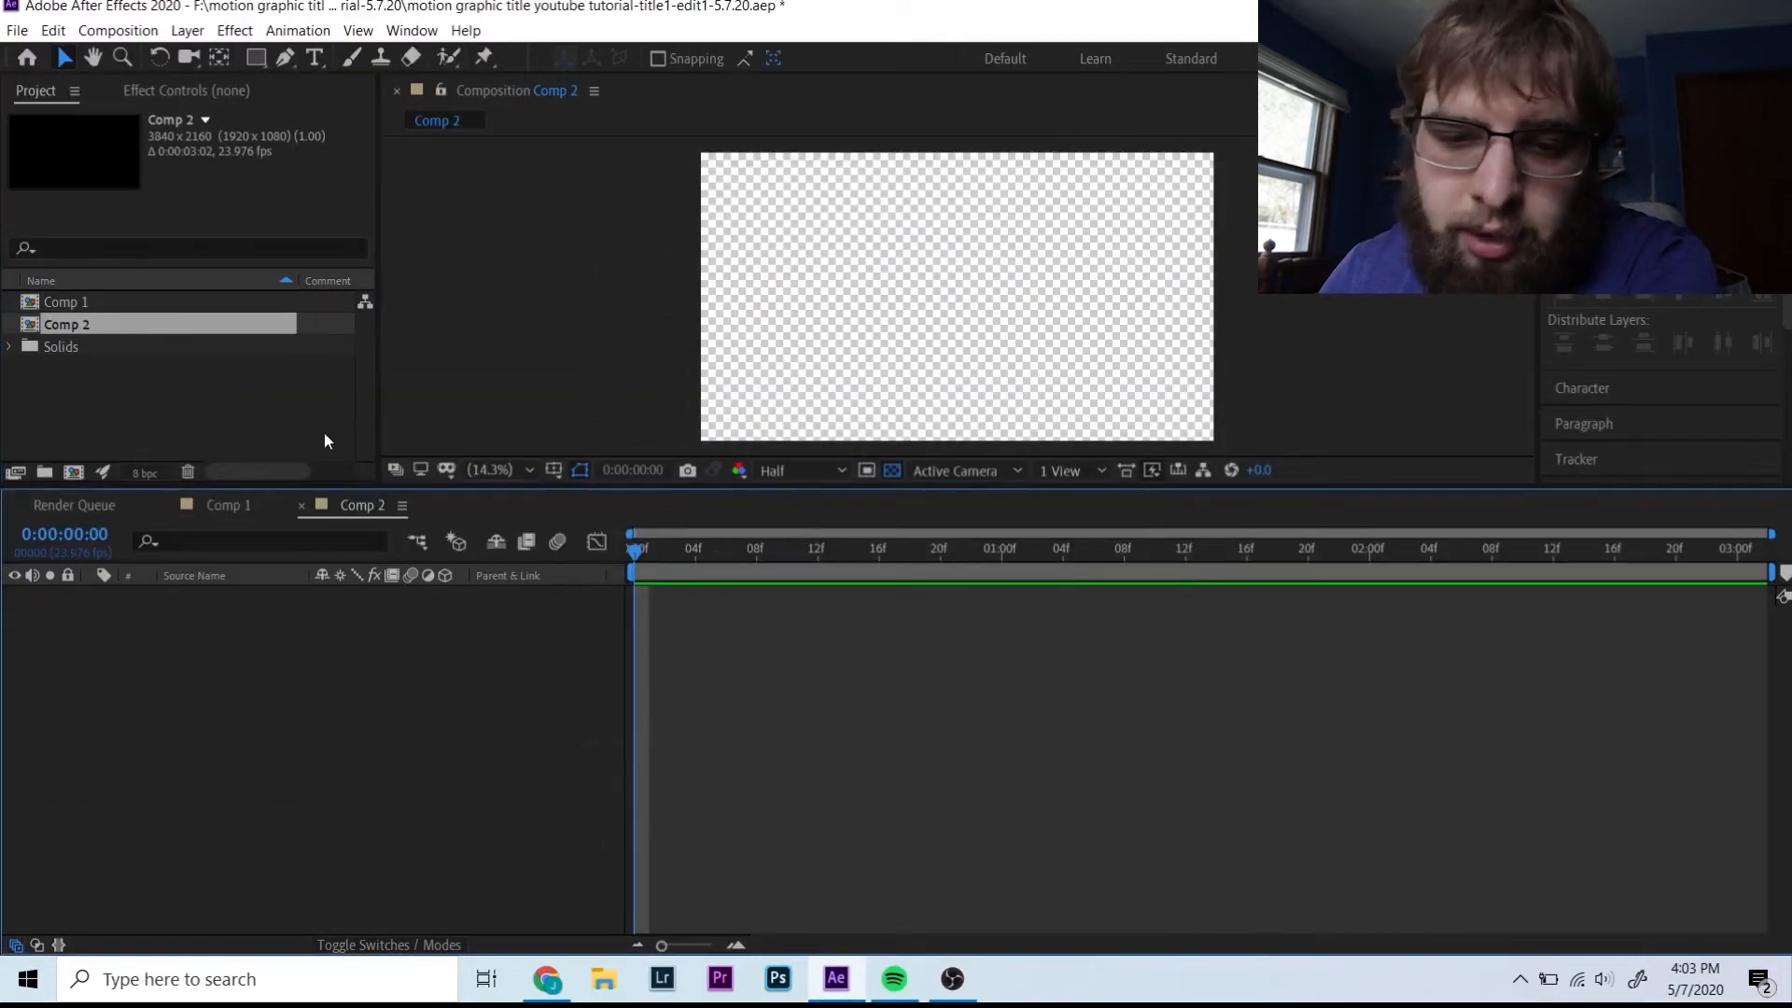
click(51, 305)
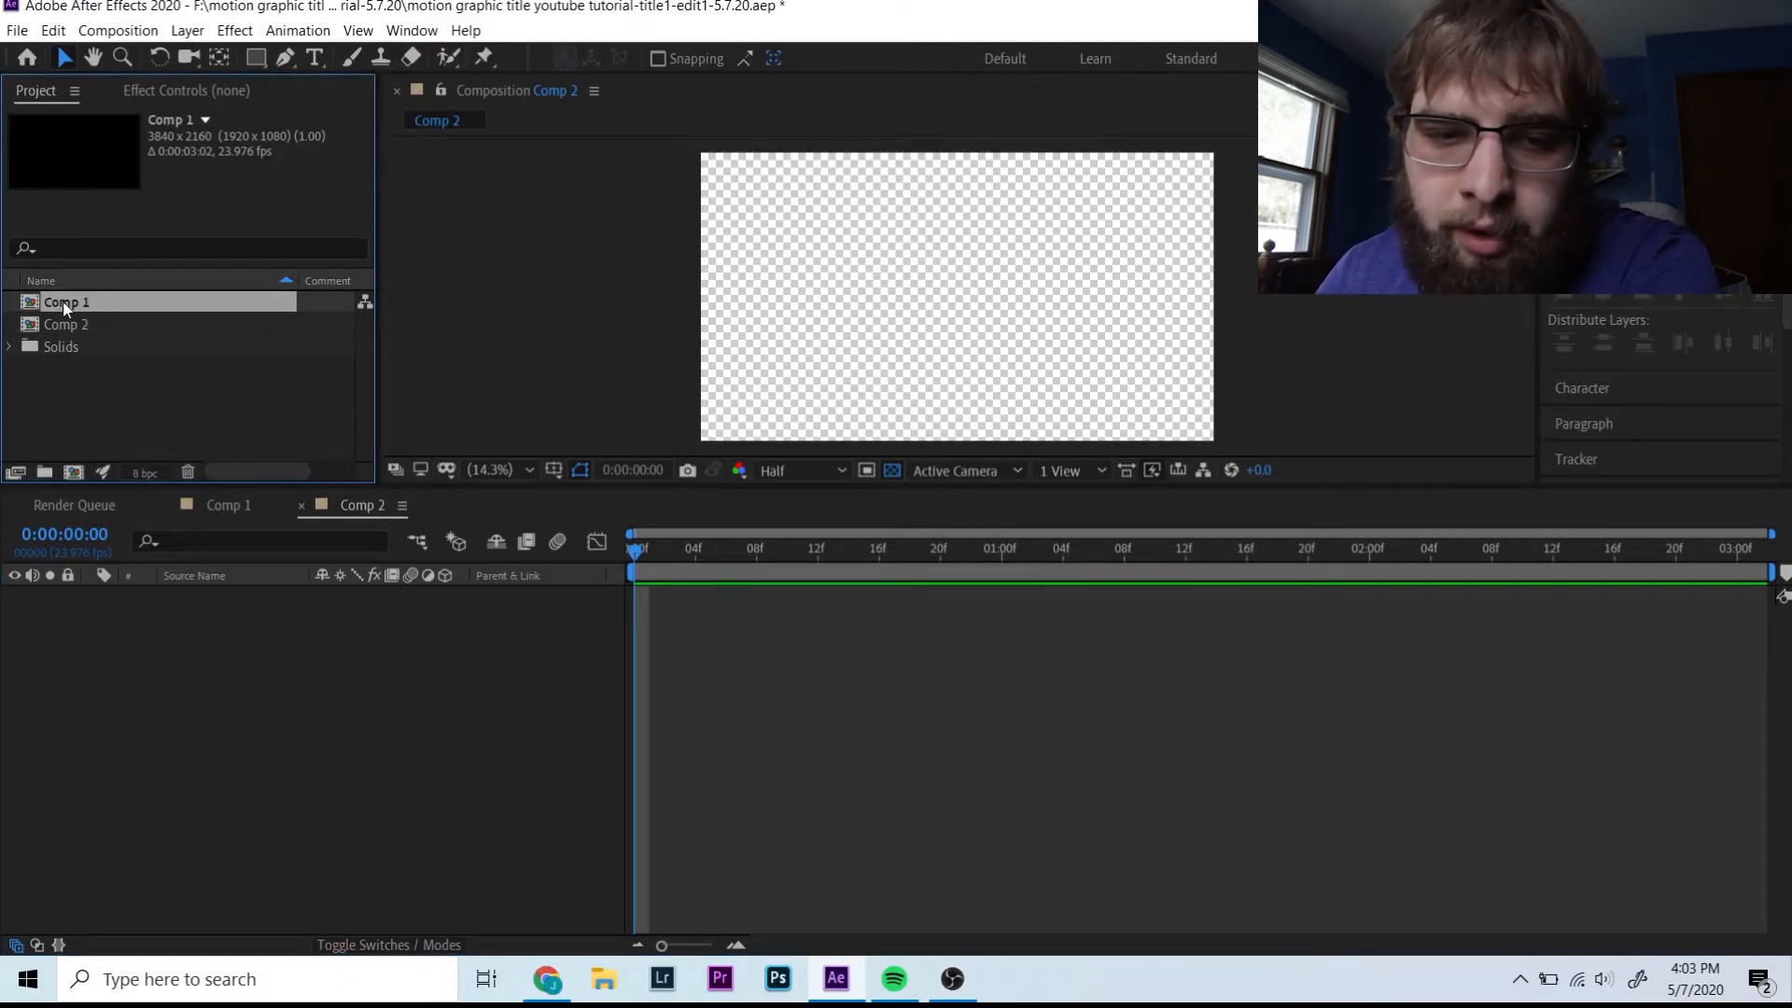
drag(63, 300, 663, 606)
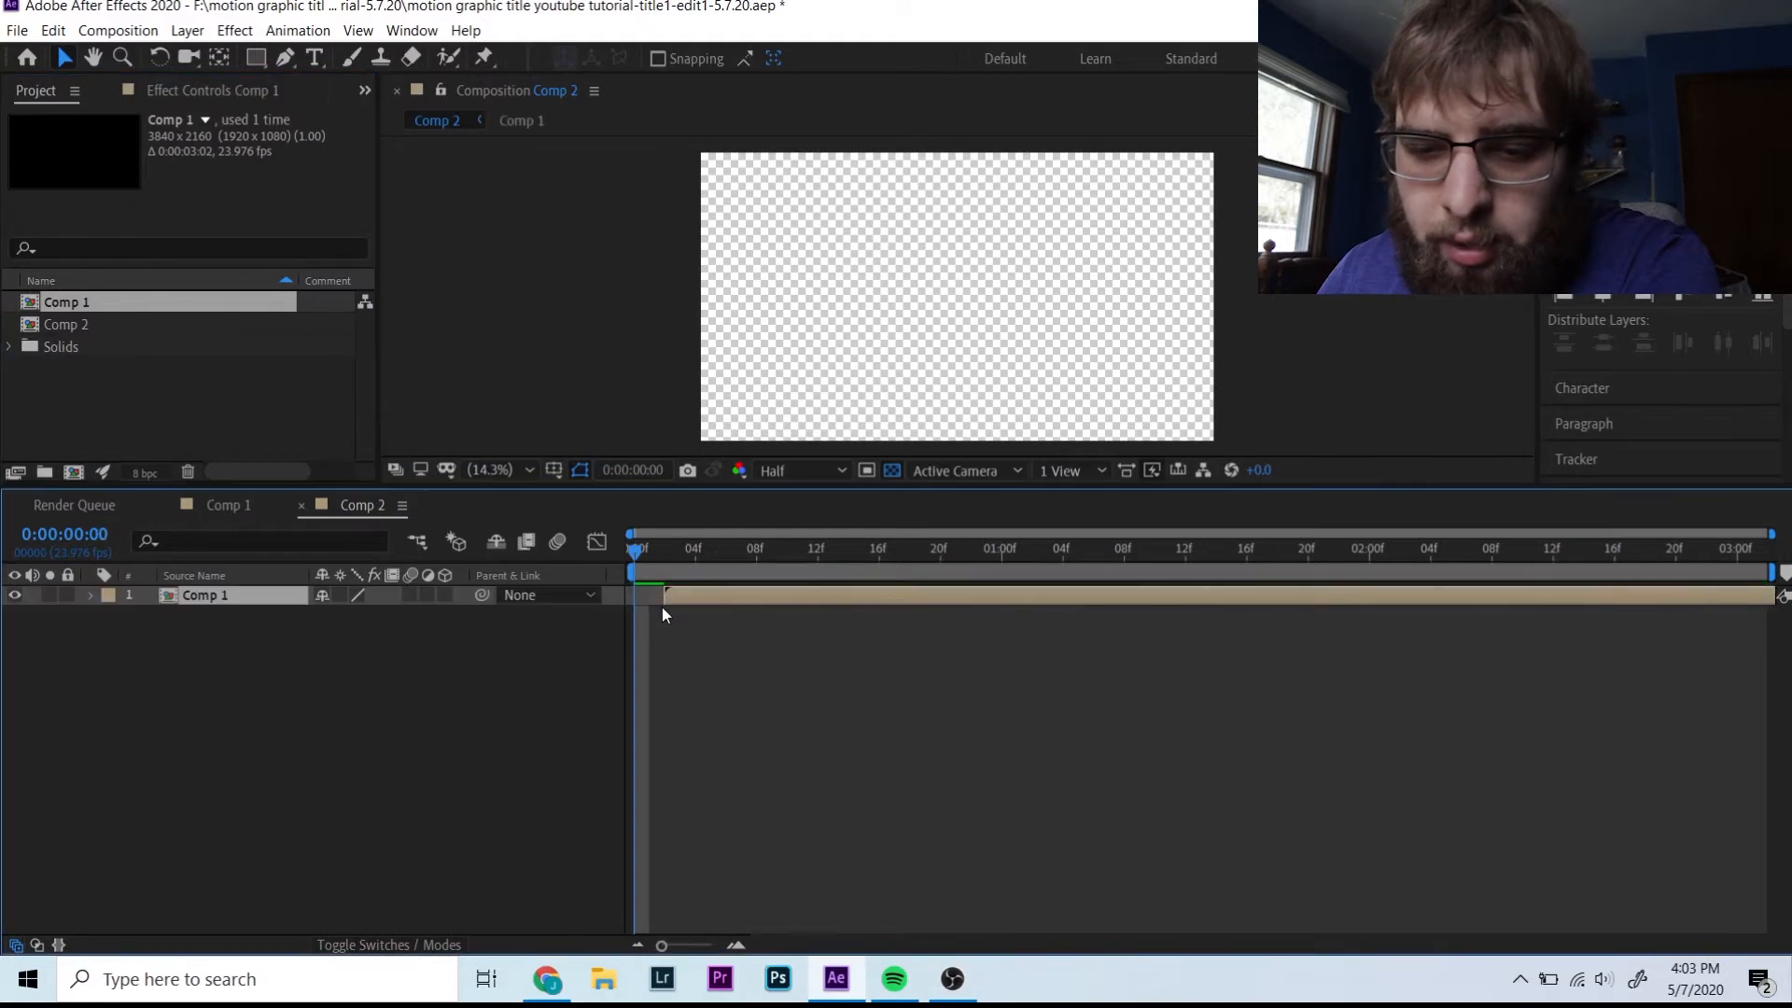
- Add a black solid to Comp 2 and place the Comp 1 layer above it
right_click(490, 666)
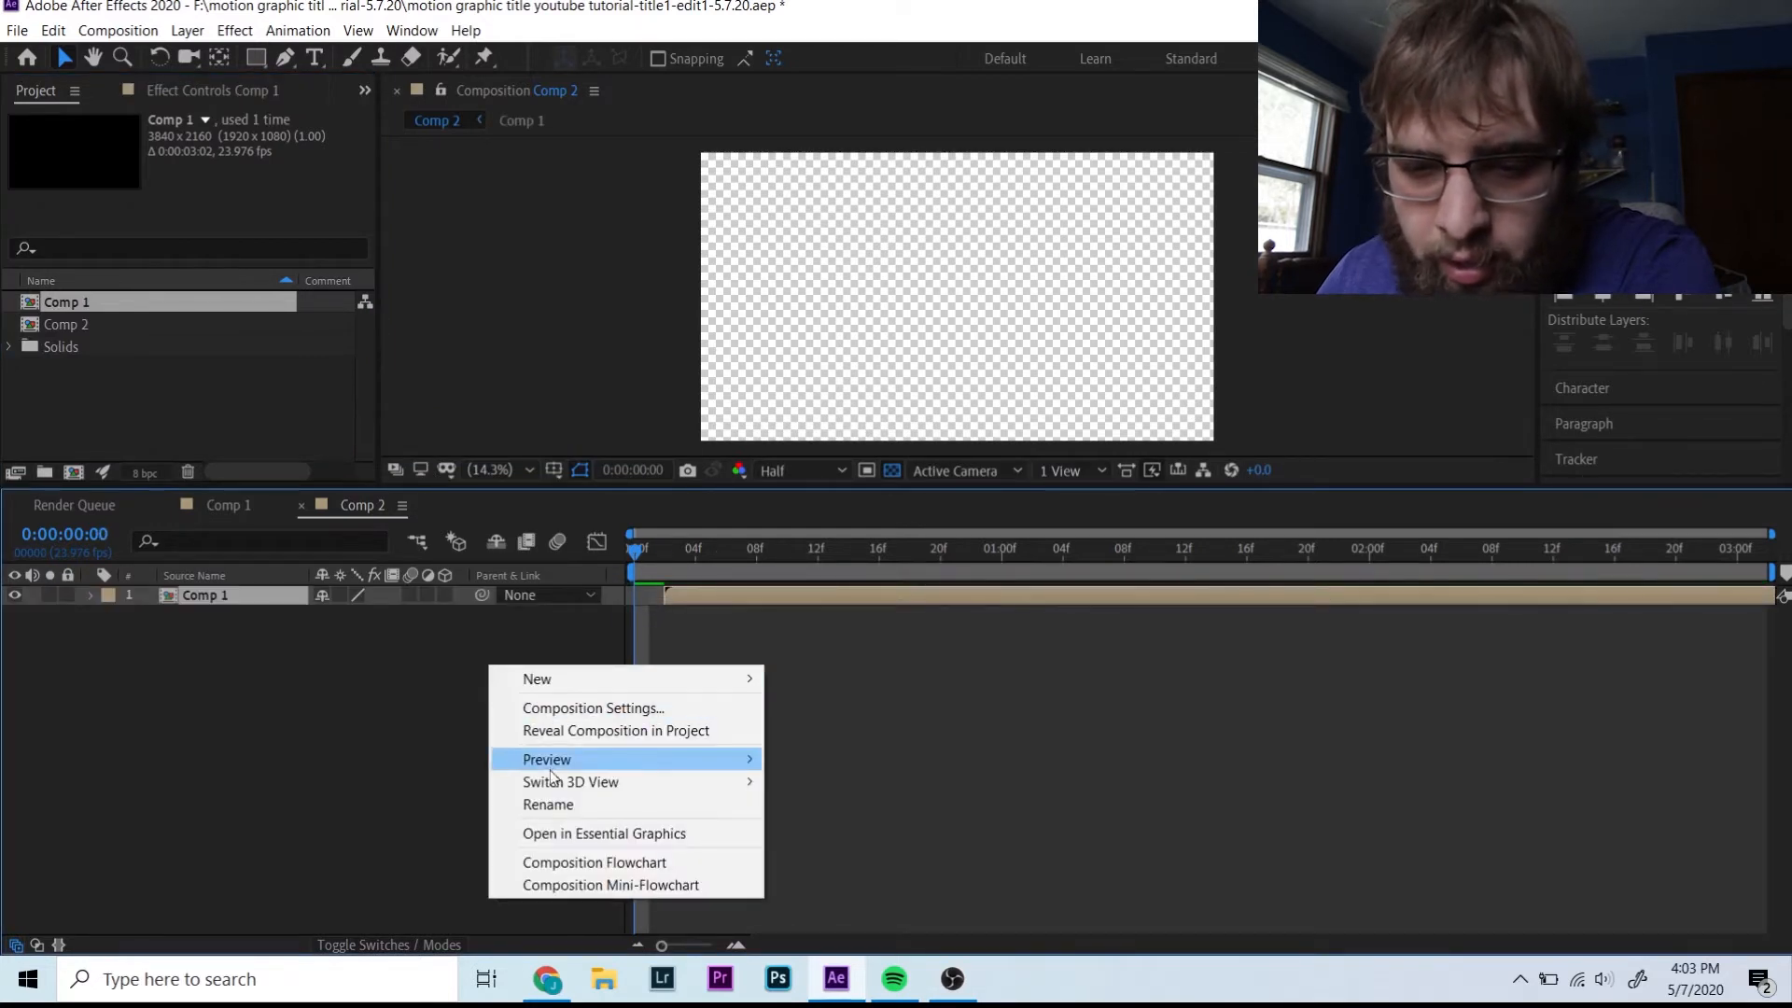
mouse_move(574, 668)
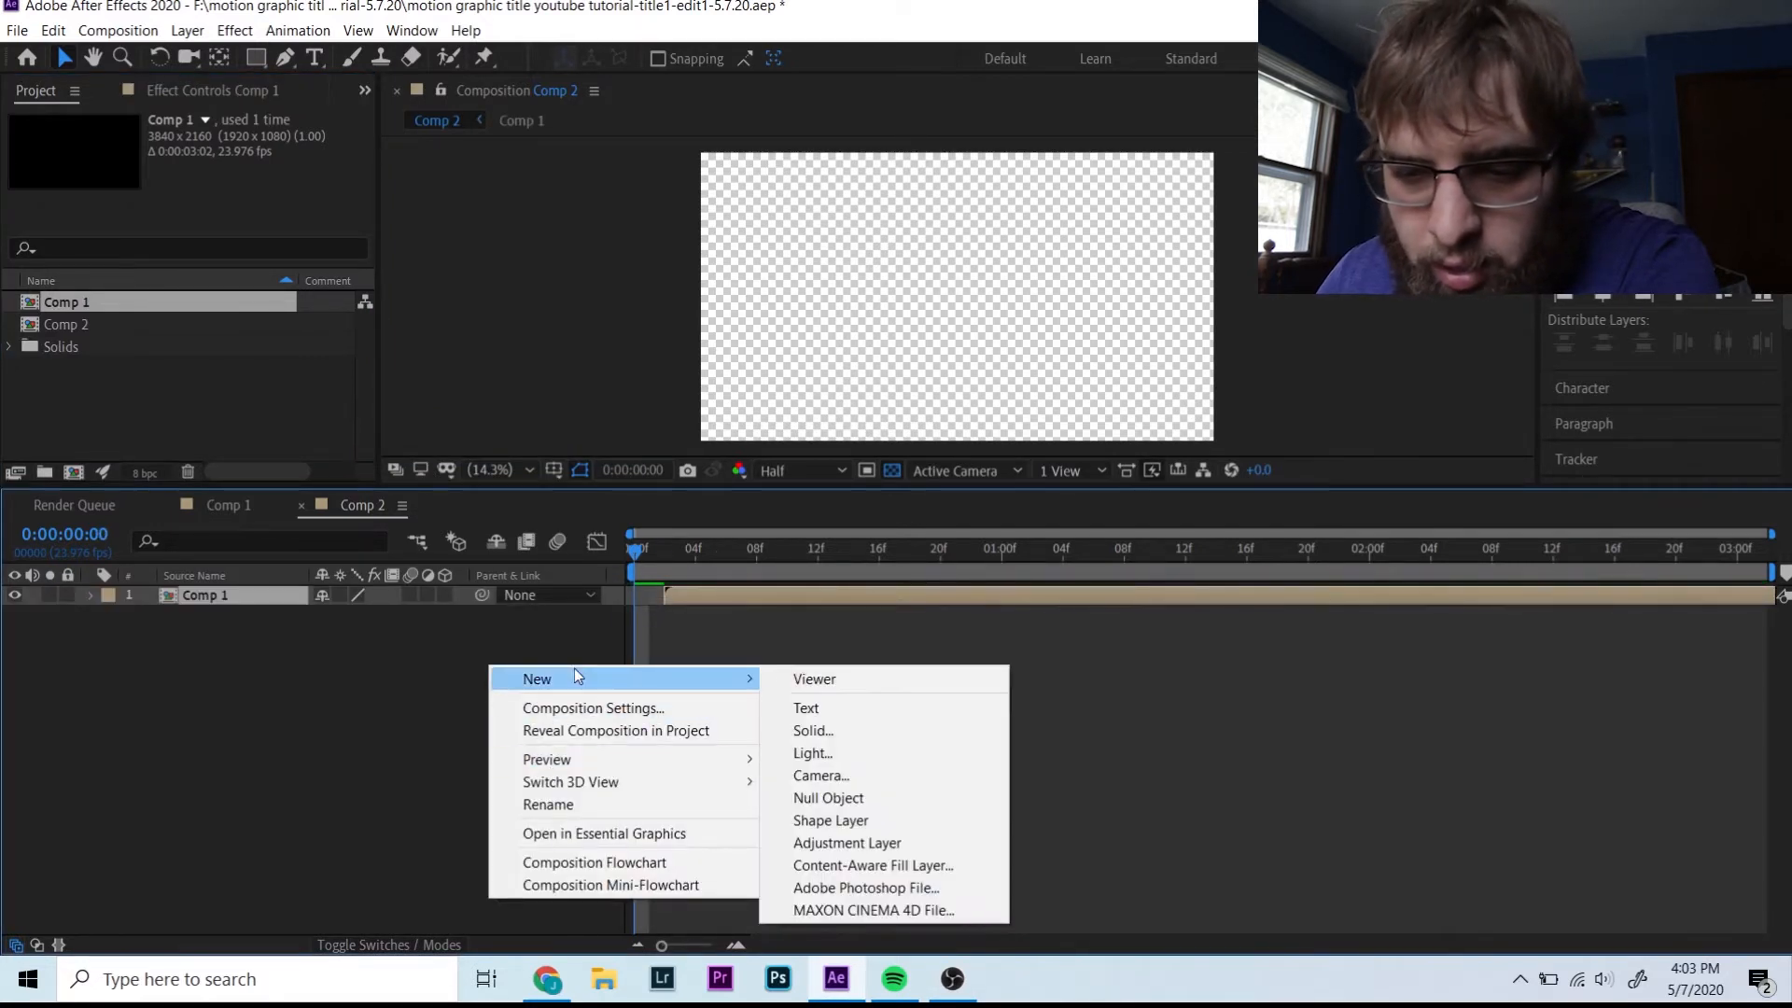
click(879, 731)
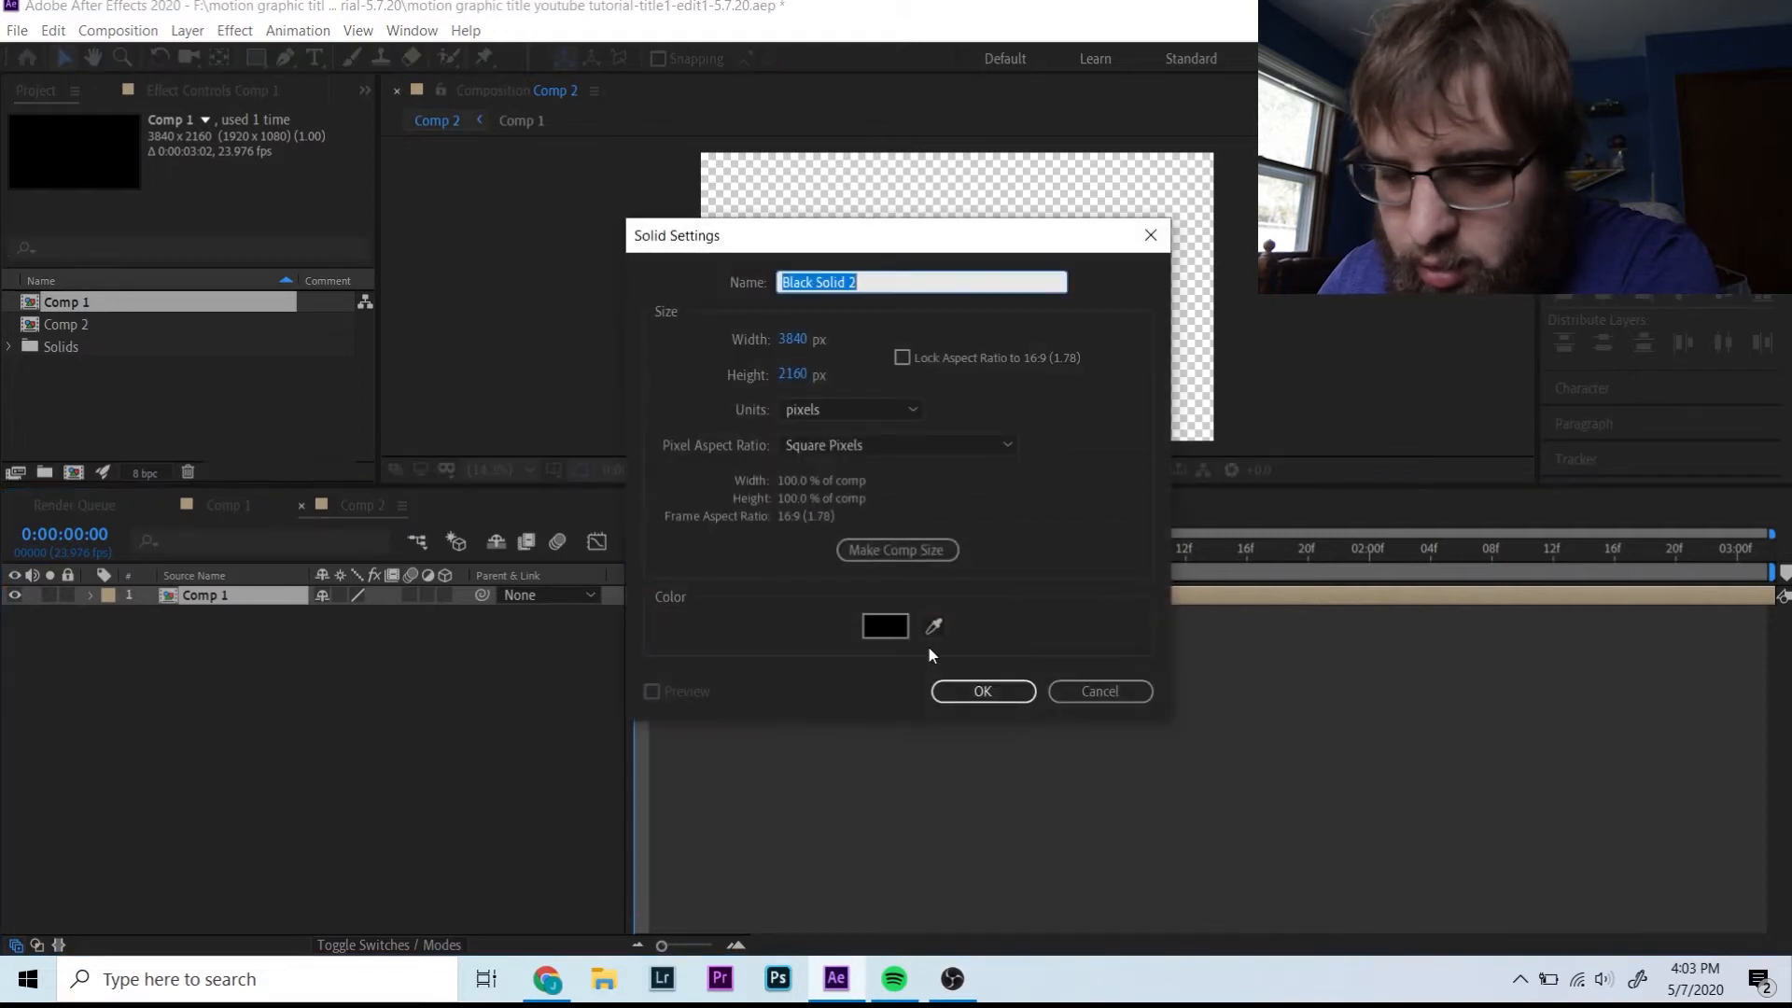
key(Return)
drag(210, 616, 207, 592)
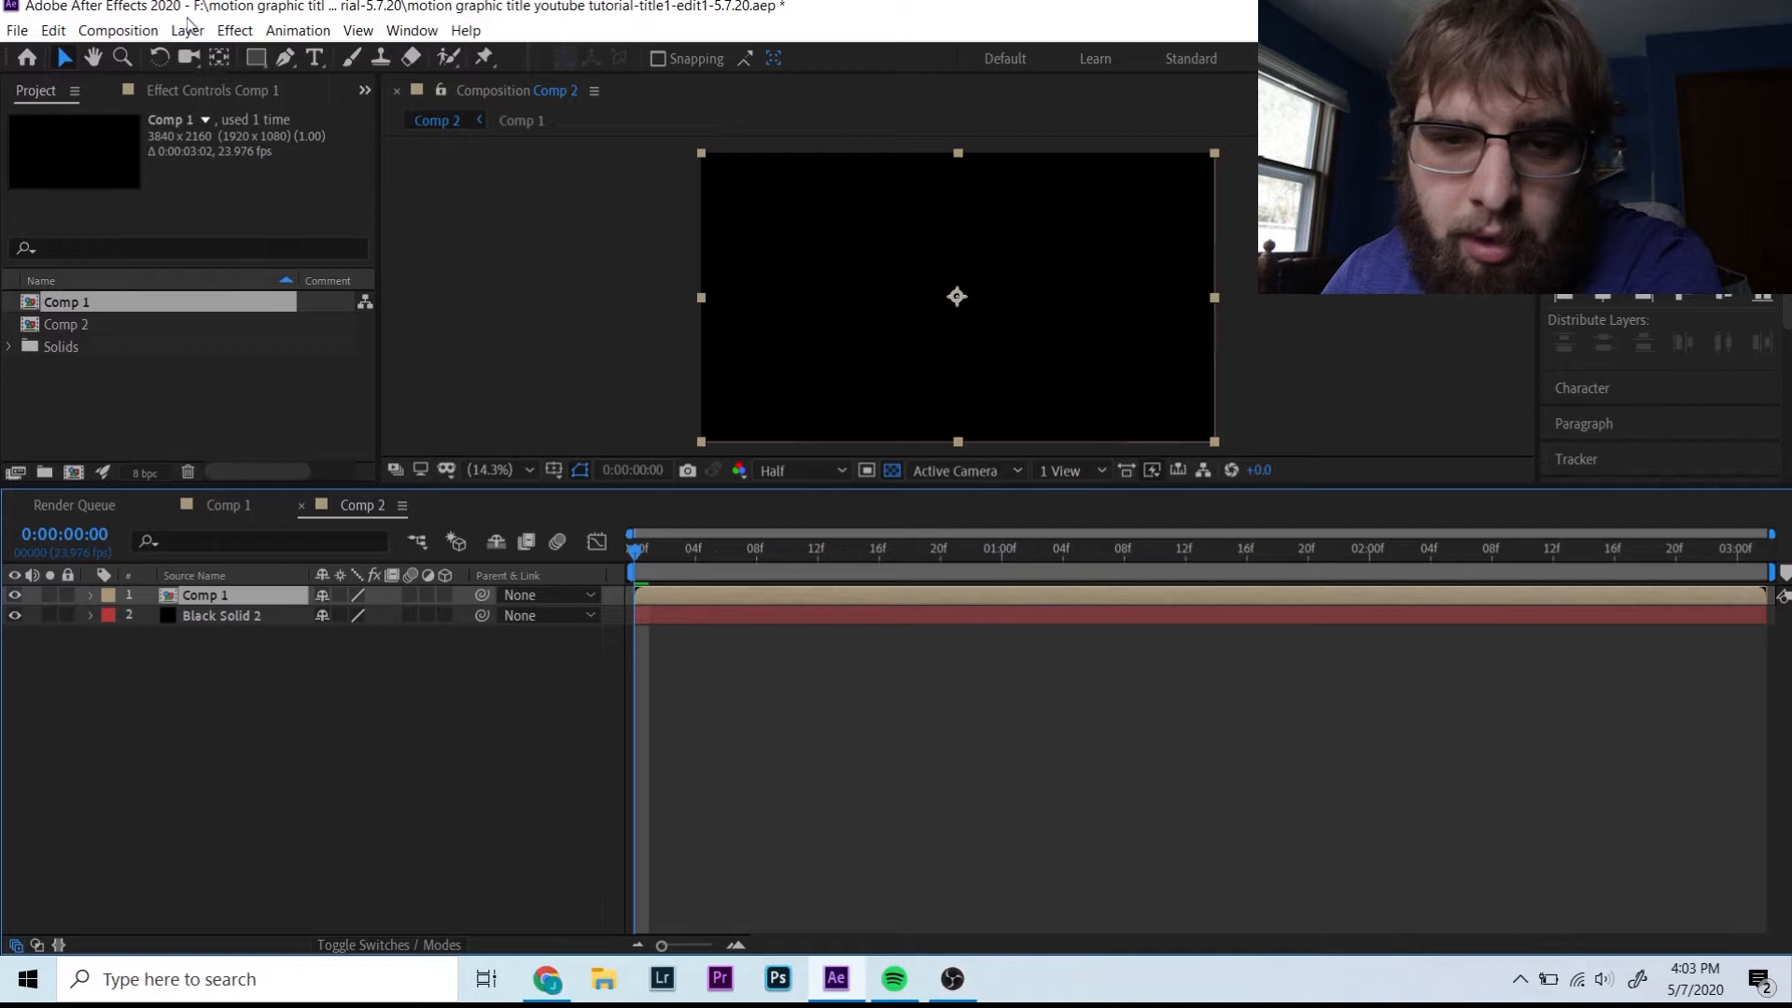
- Set the nested Comp 1's blending mode to Lighten and preview the title over black
click(188, 30)
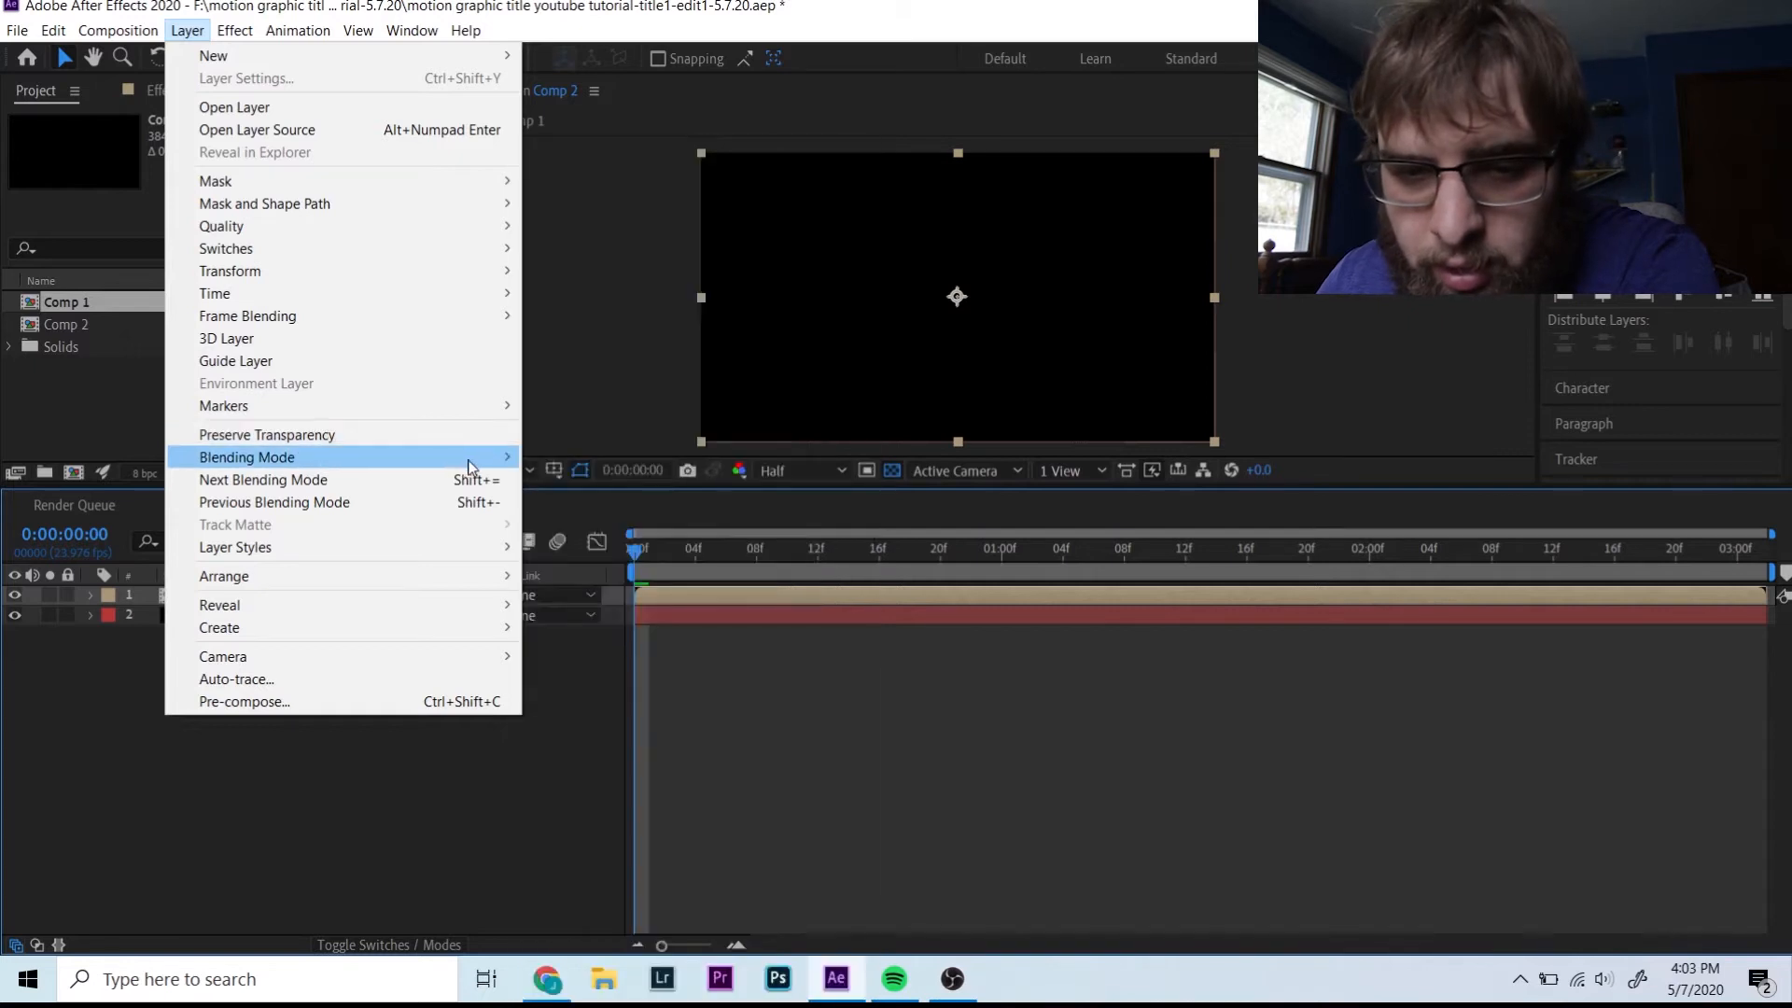
mouse_move(474, 459)
click(582, 406)
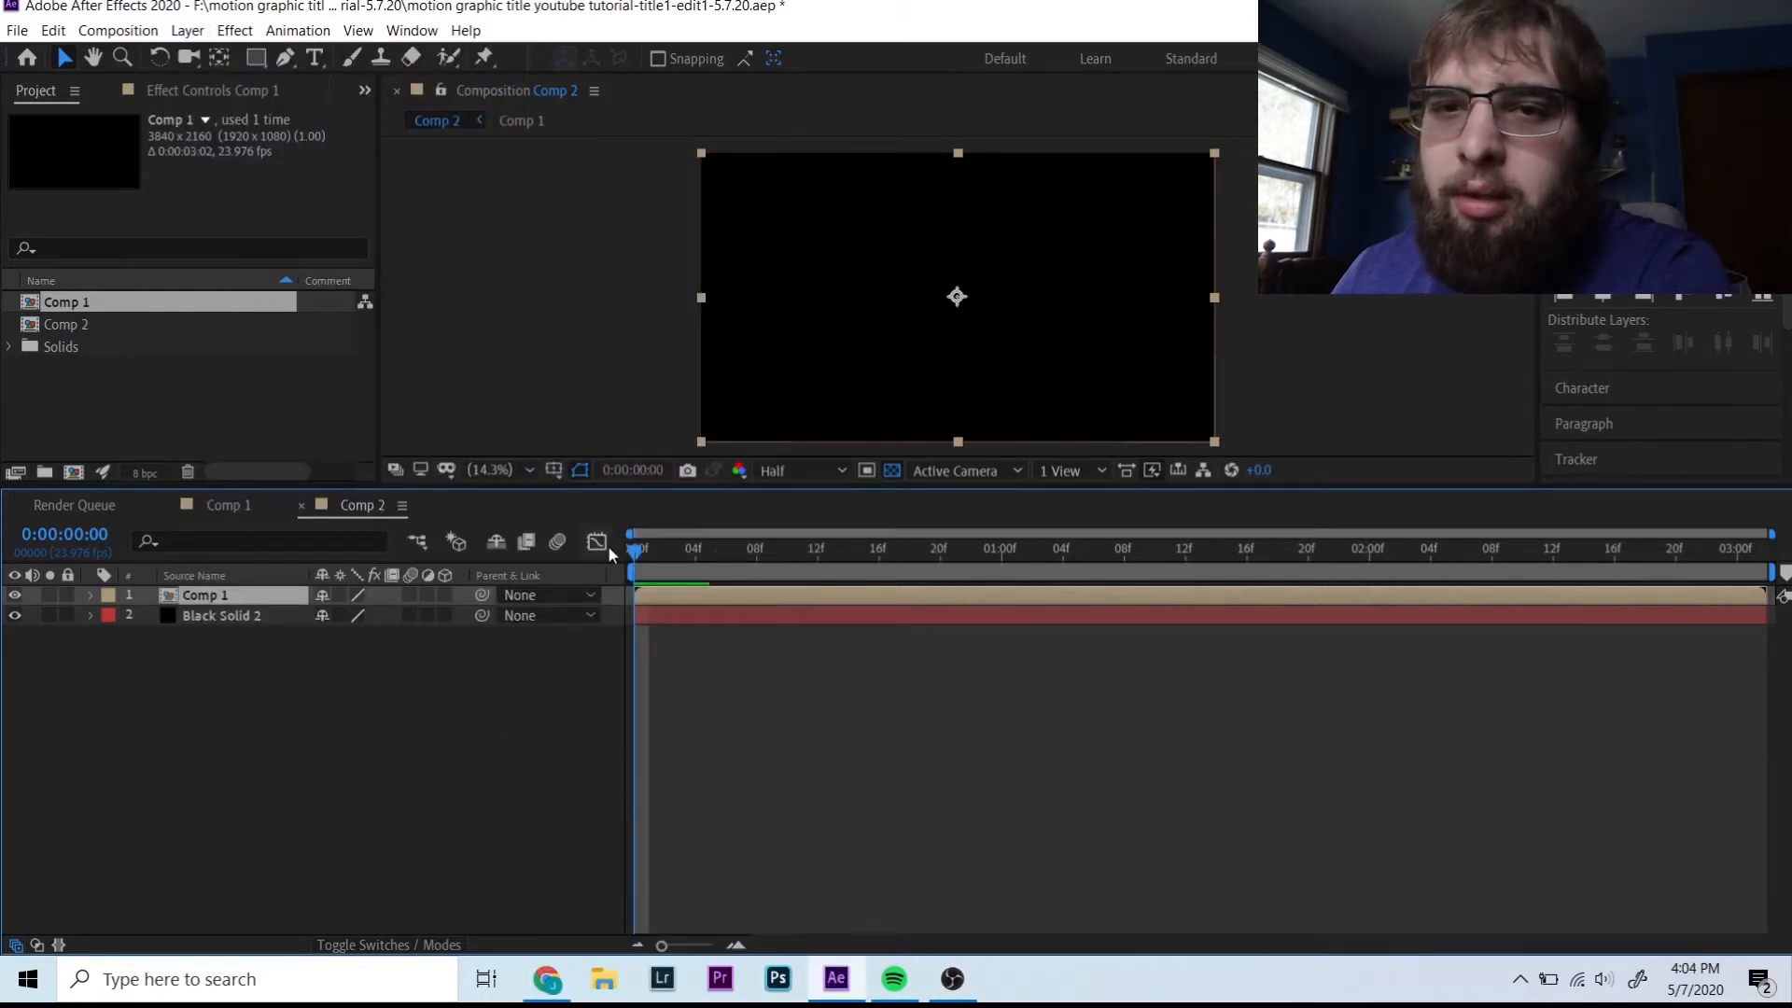
key(space)
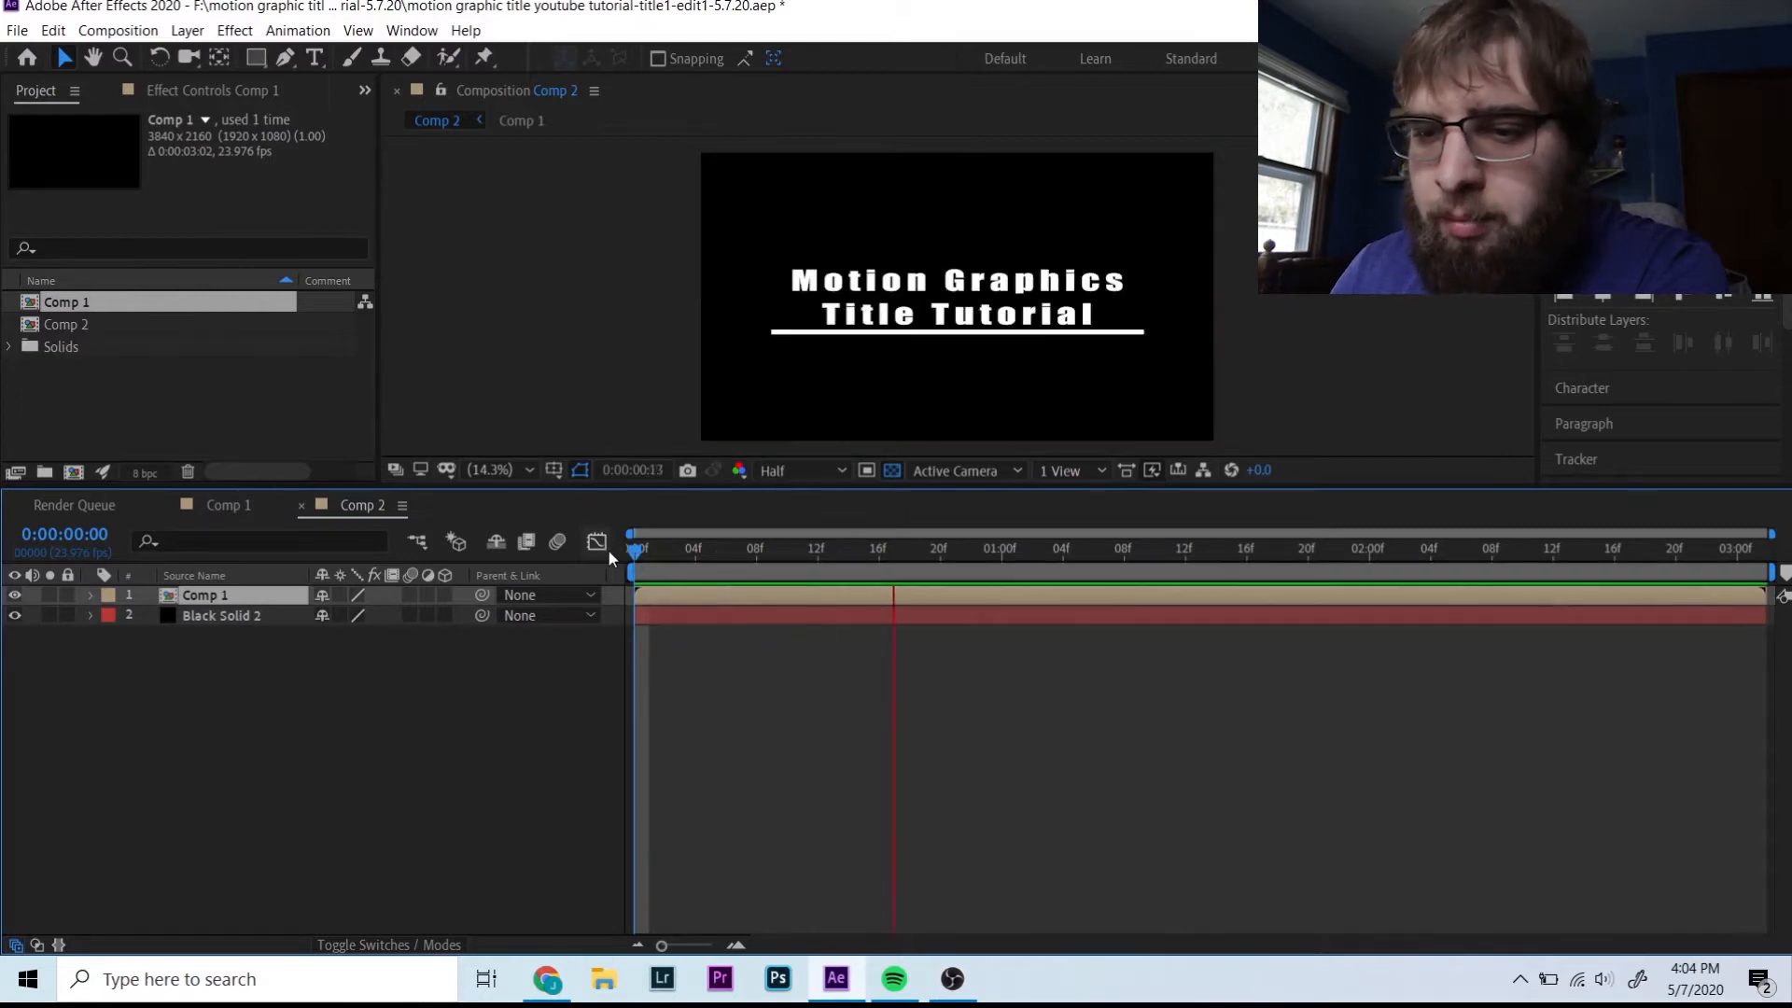
key(space)
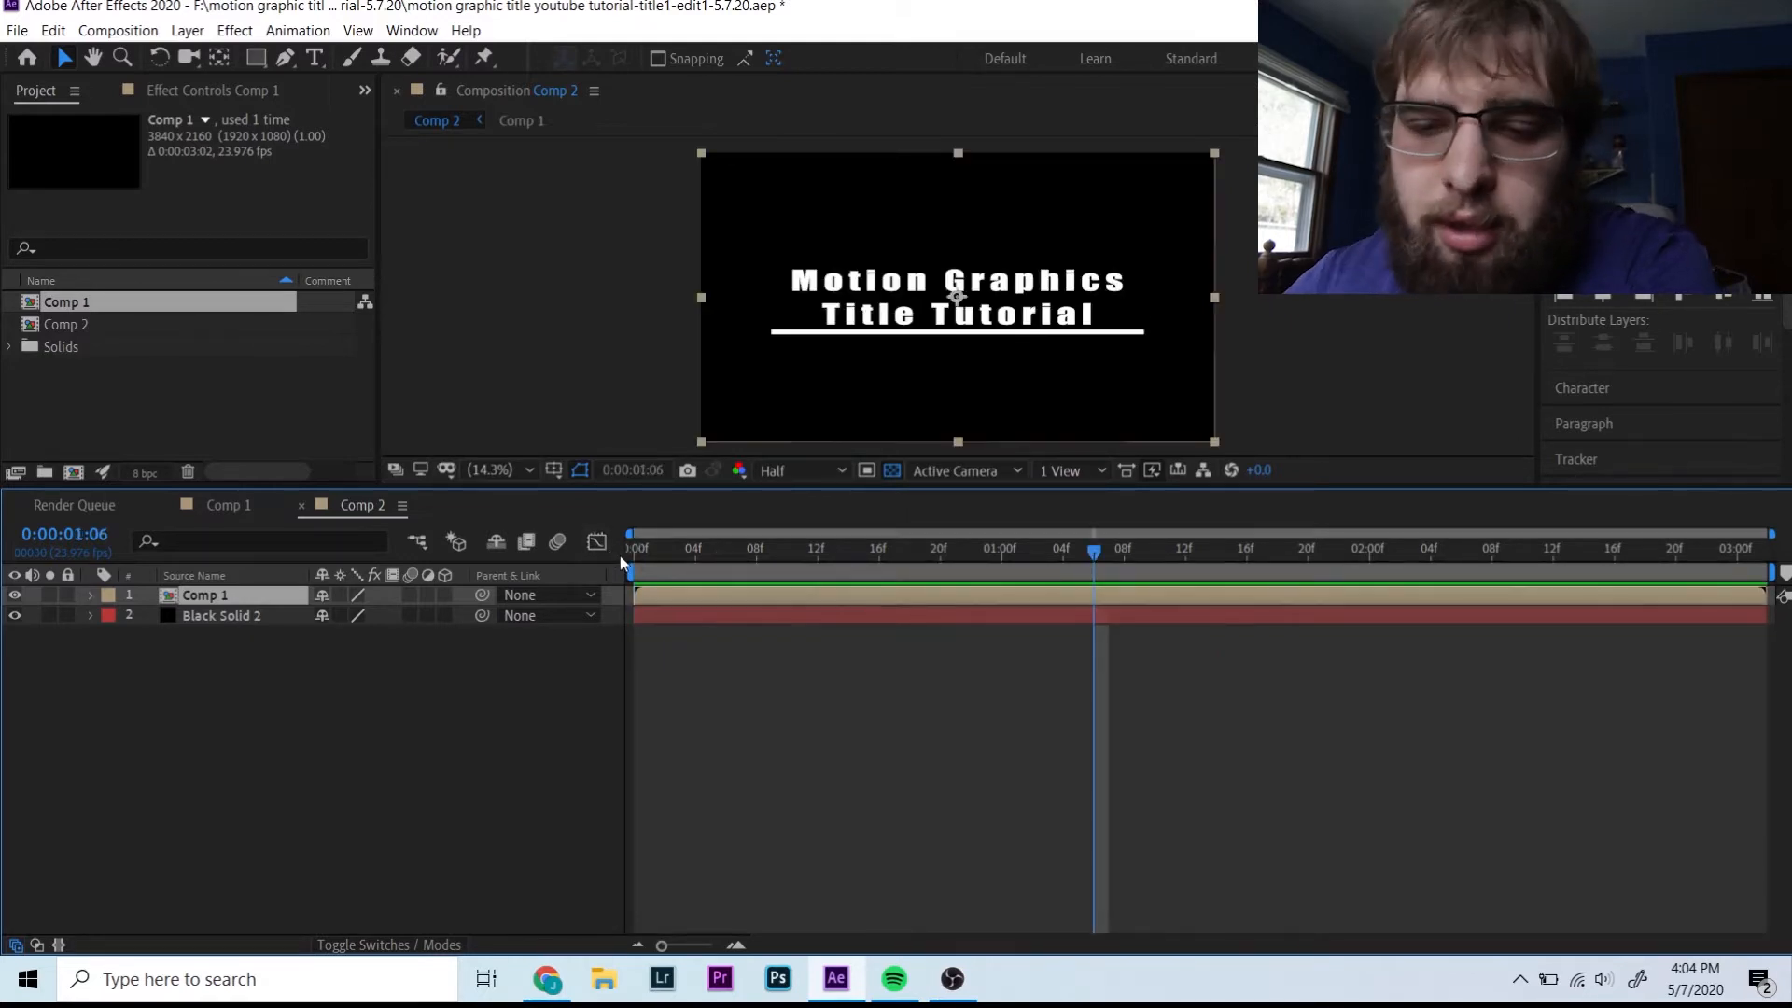
drag(651, 556, 619, 556)
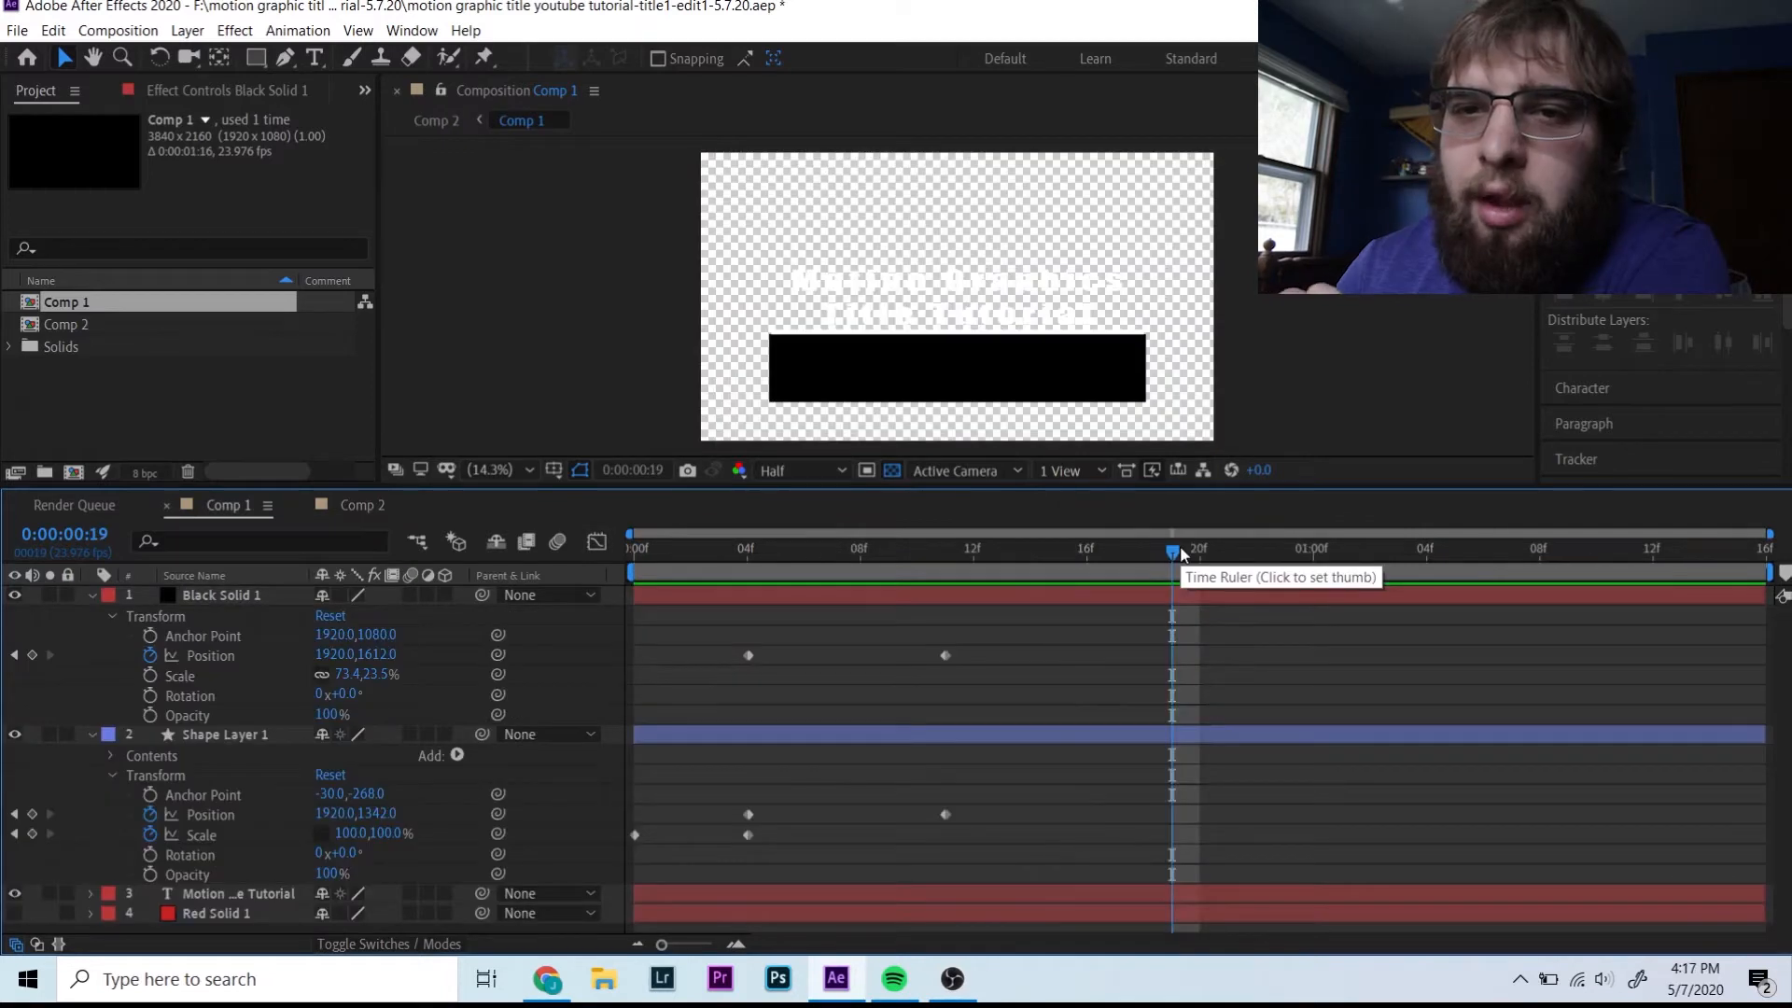
- Scrub Comp 1 to check the reveal timing around frames 18–21, then return to Comp 2
drag(1182, 552, 1135, 571)
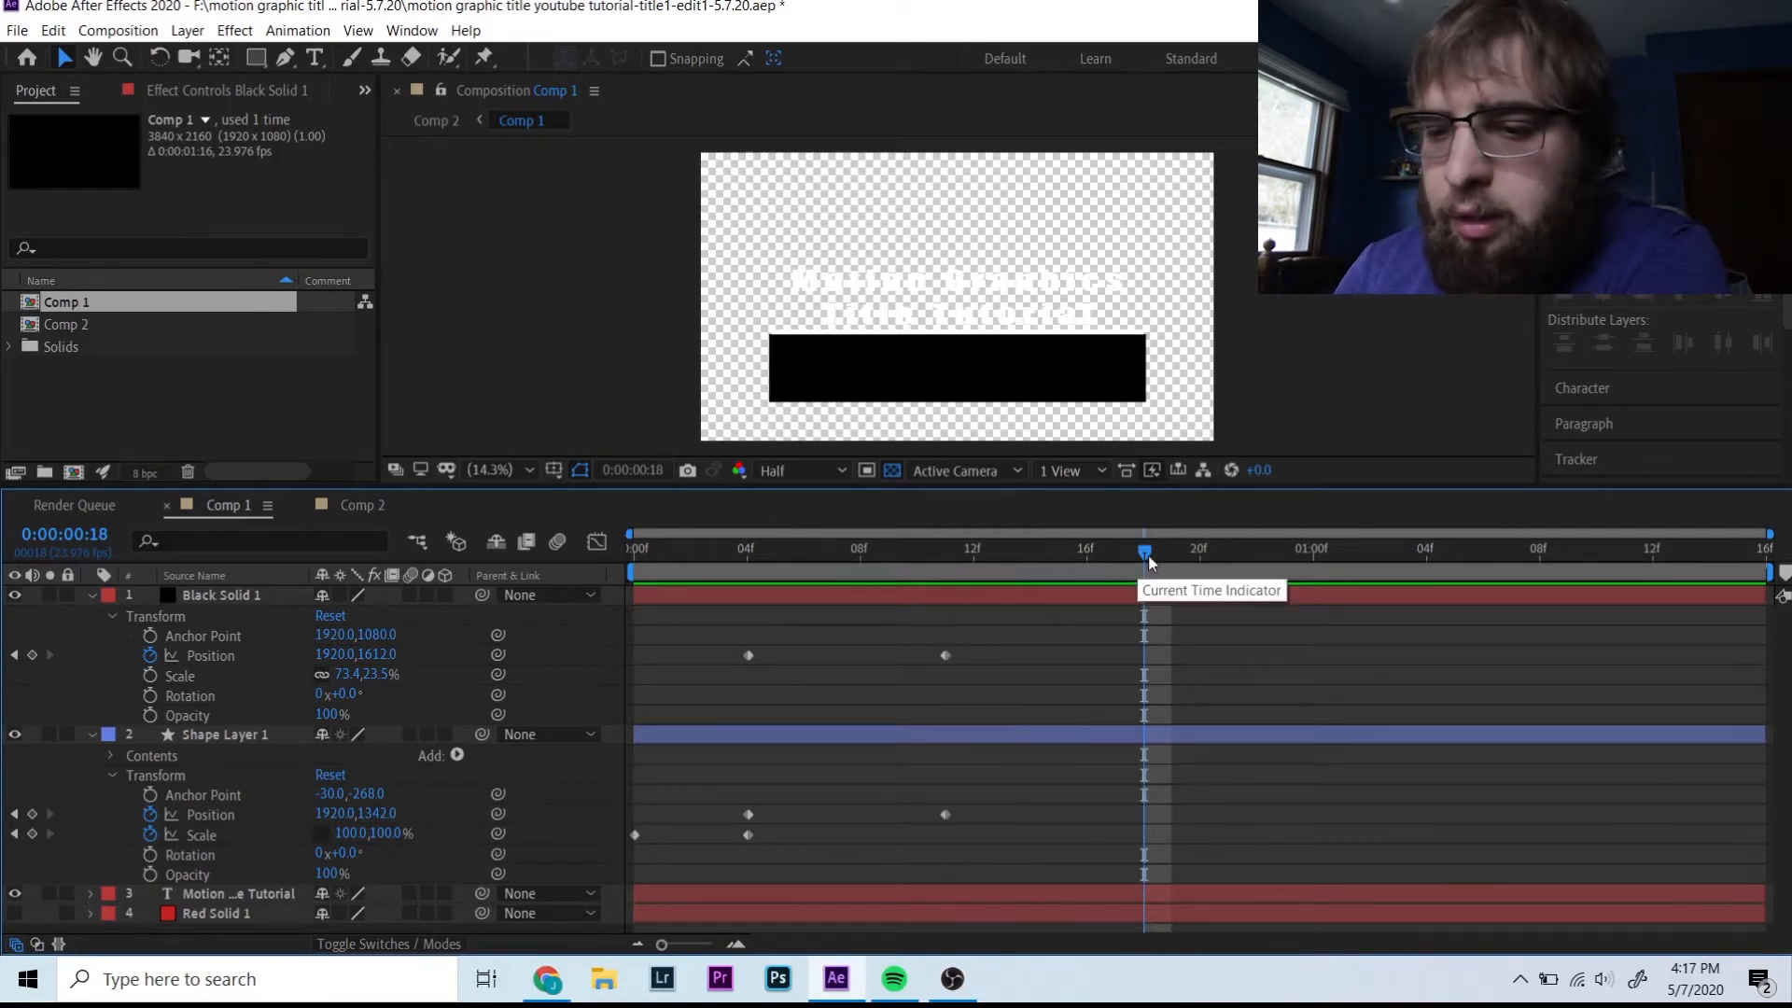
drag(1148, 561, 1226, 616)
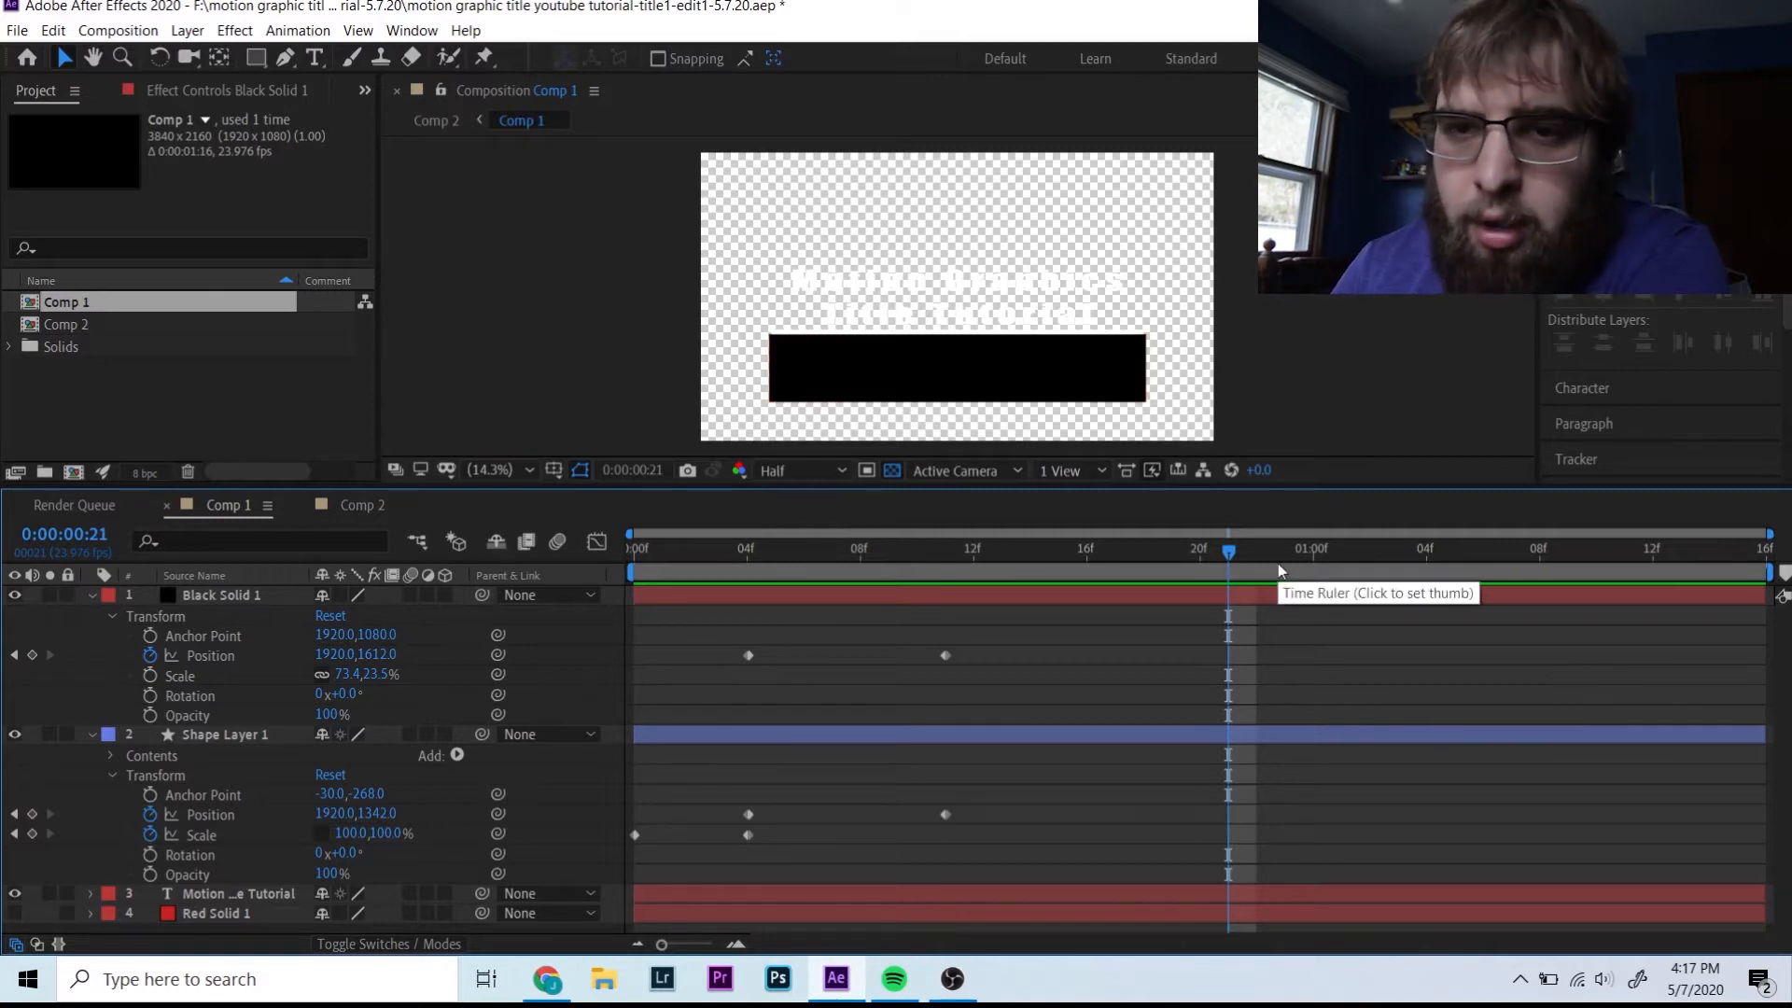
click(357, 507)
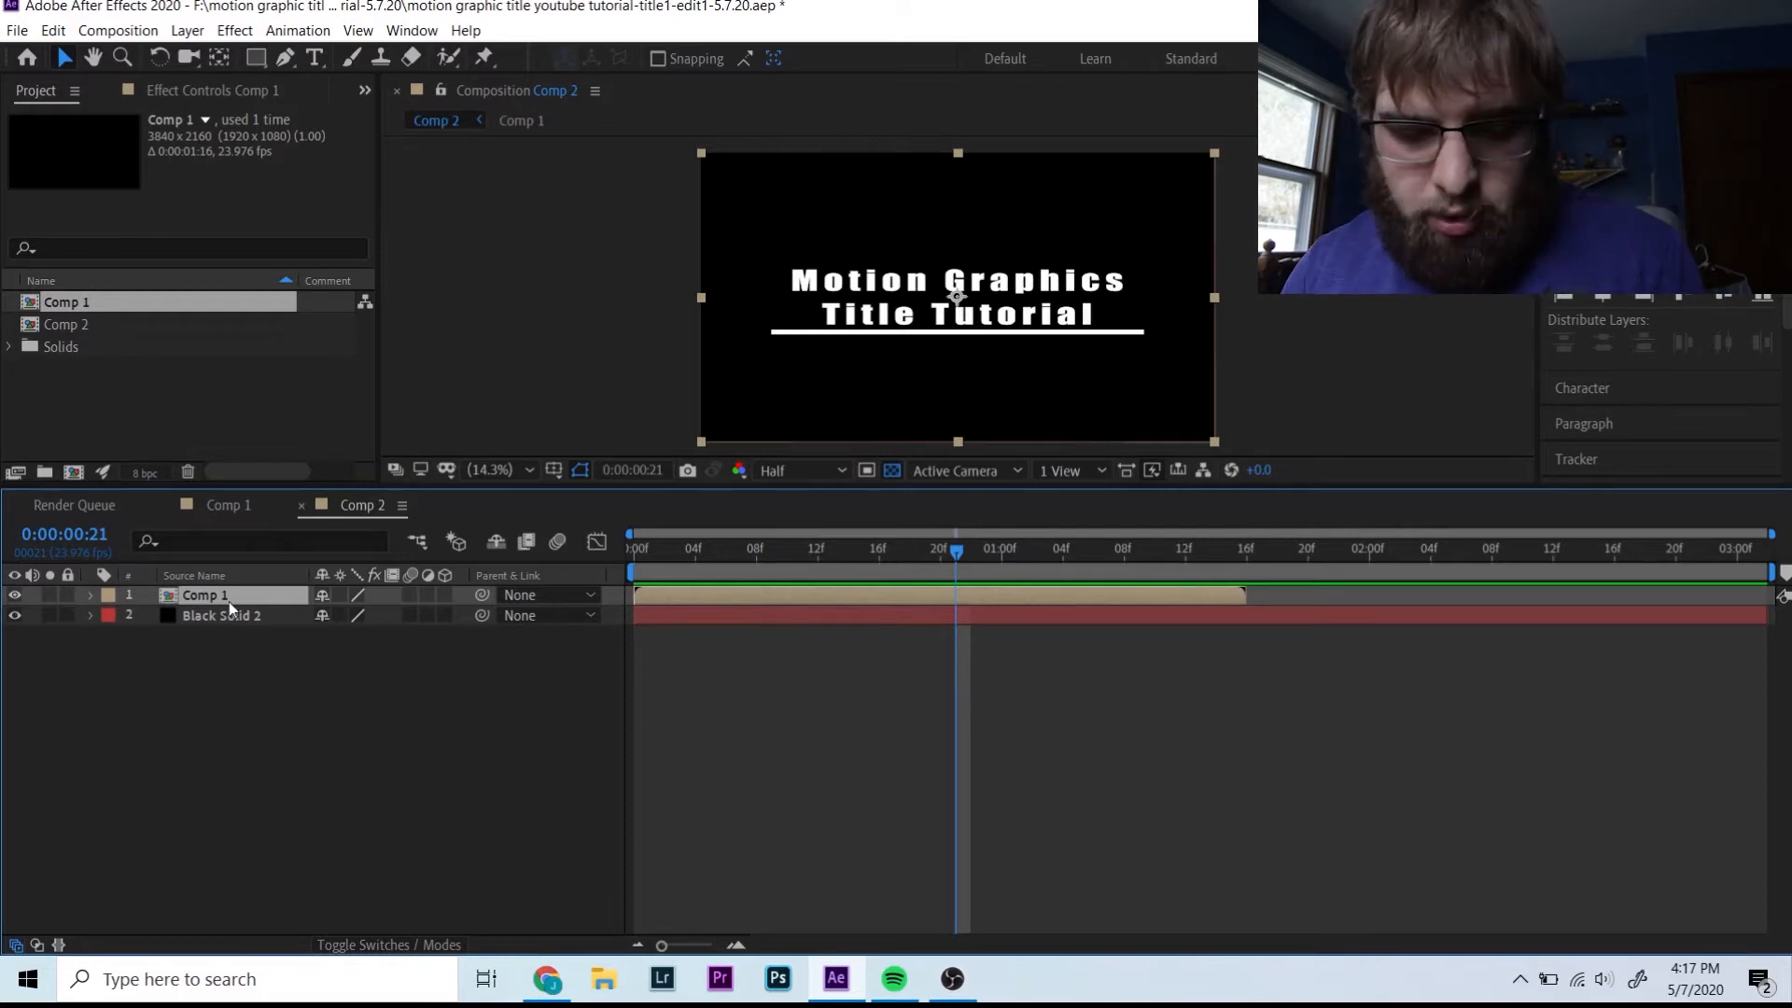
- Duplicate the nested Comp 1 layer
key(ctrl+d)
click(188, 31)
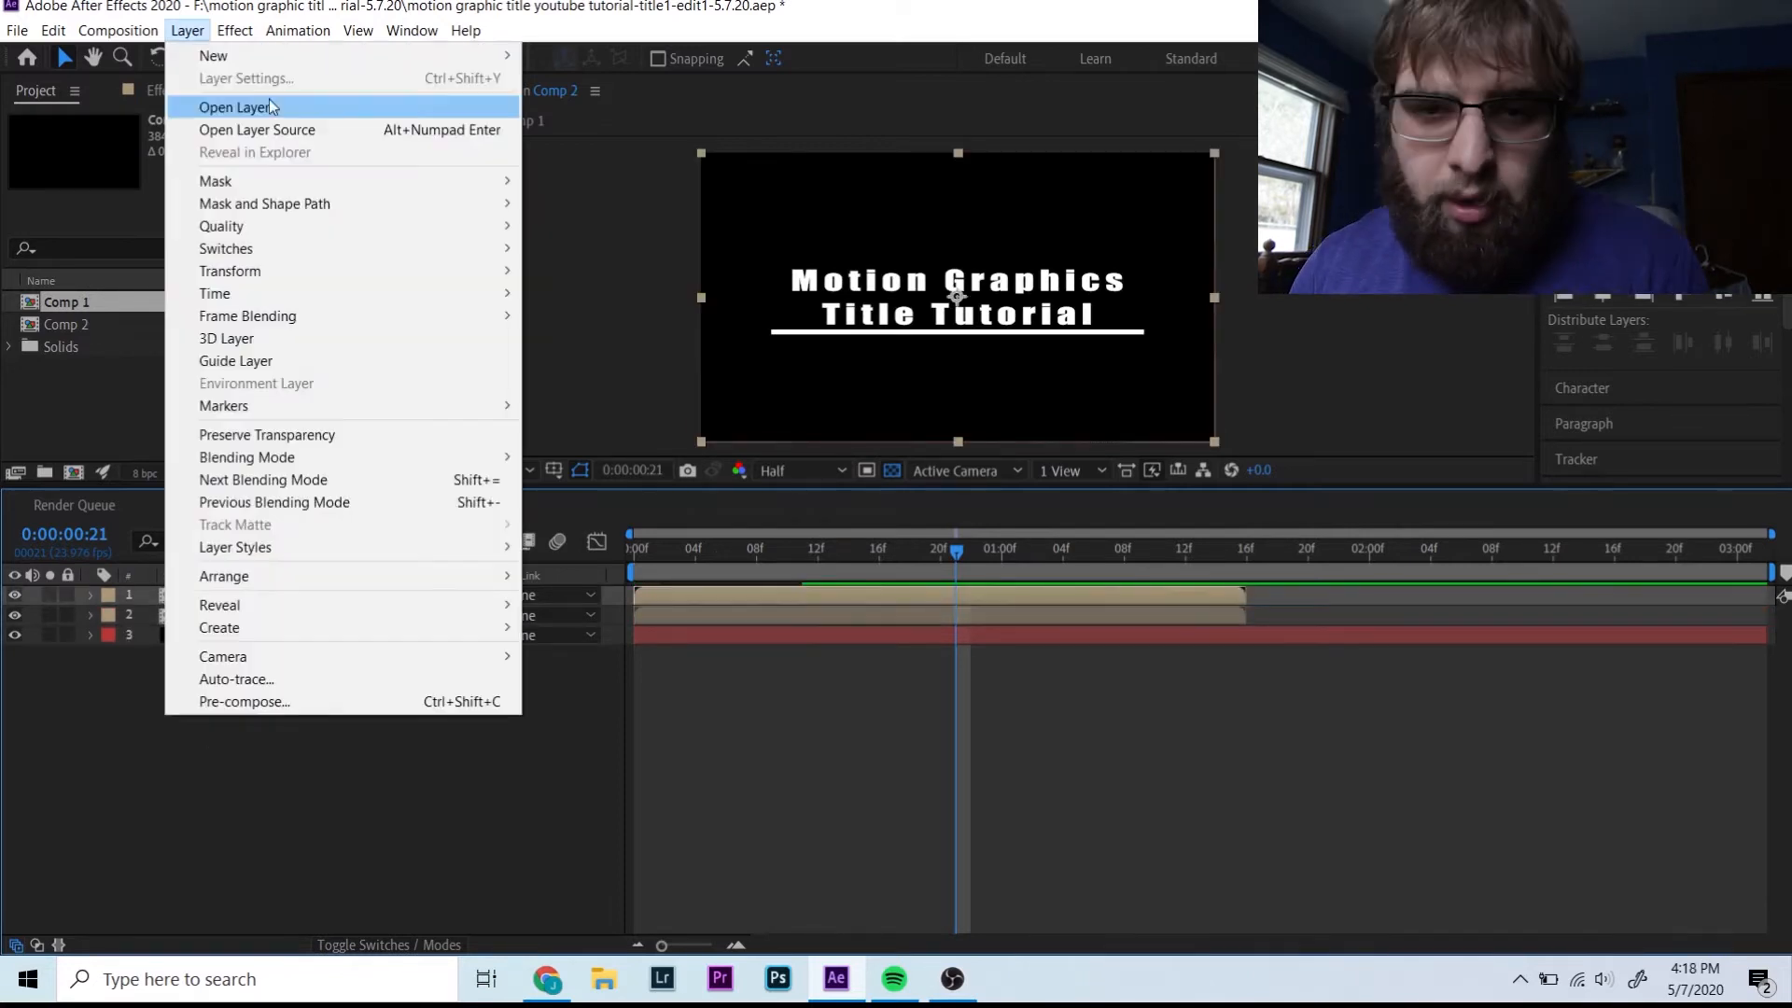
mouse_move(234, 31)
click(277, 7)
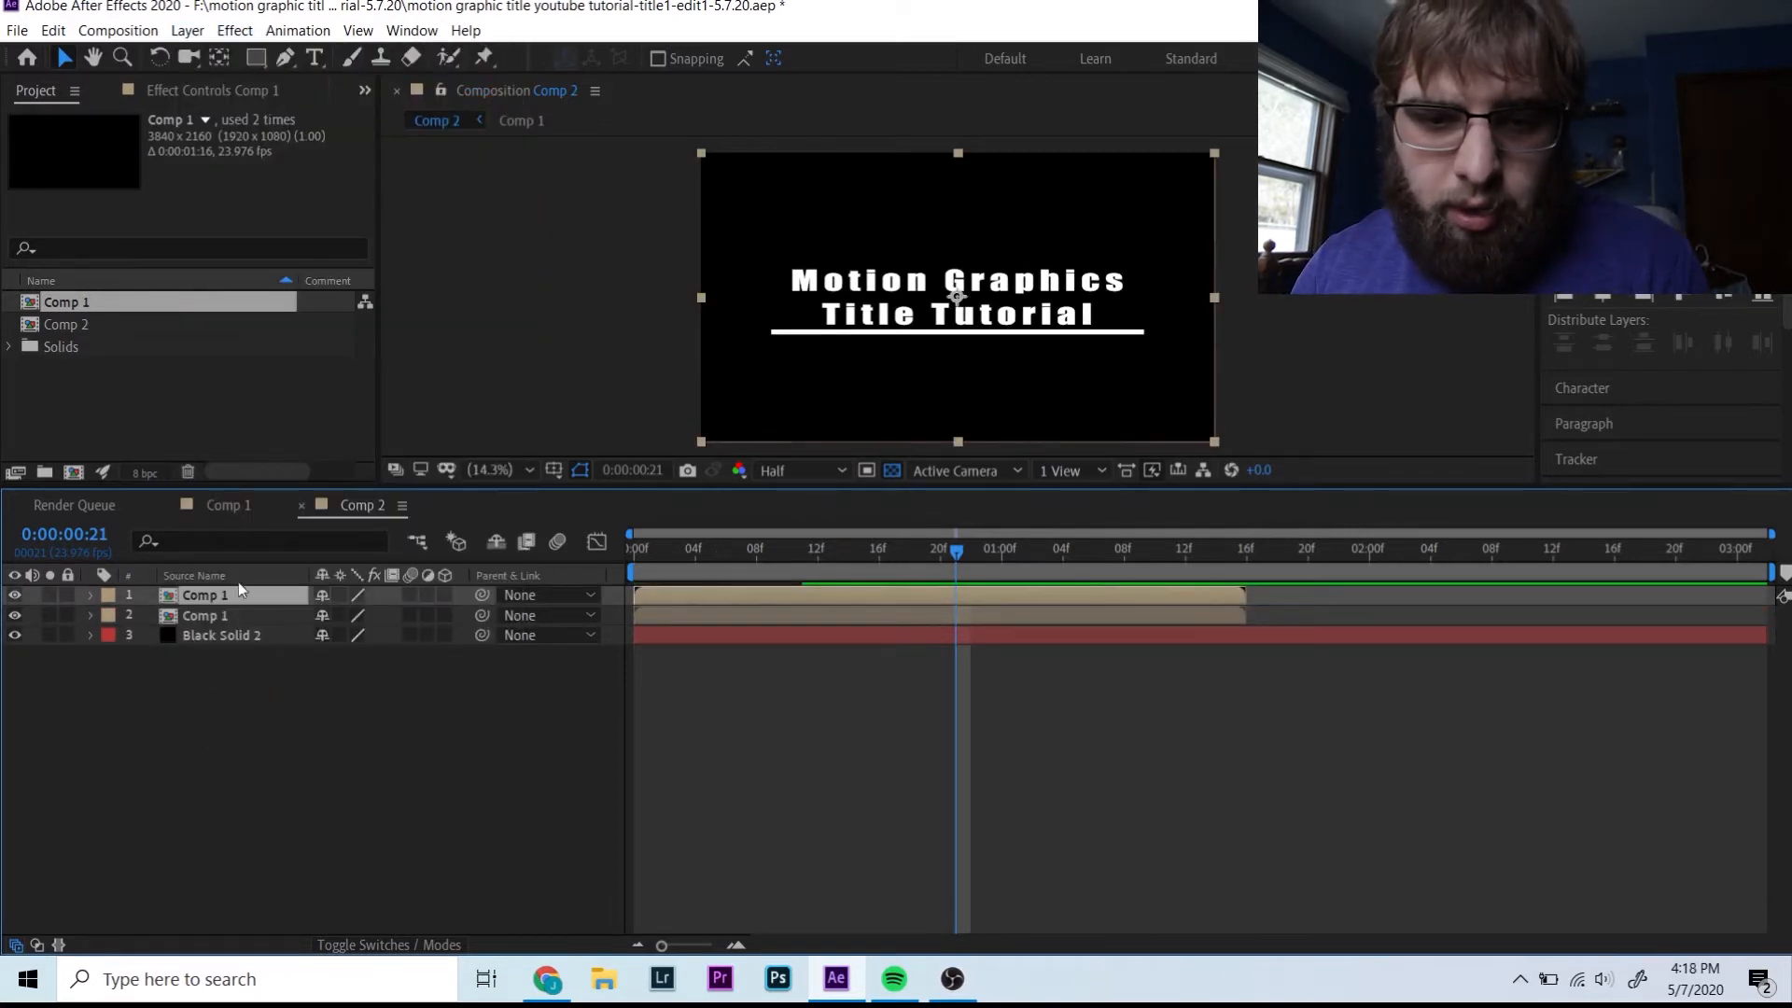
- Time-reverse the top Comp 1 layer and shift it later in the timeline
click(89, 596)
click(196, 33)
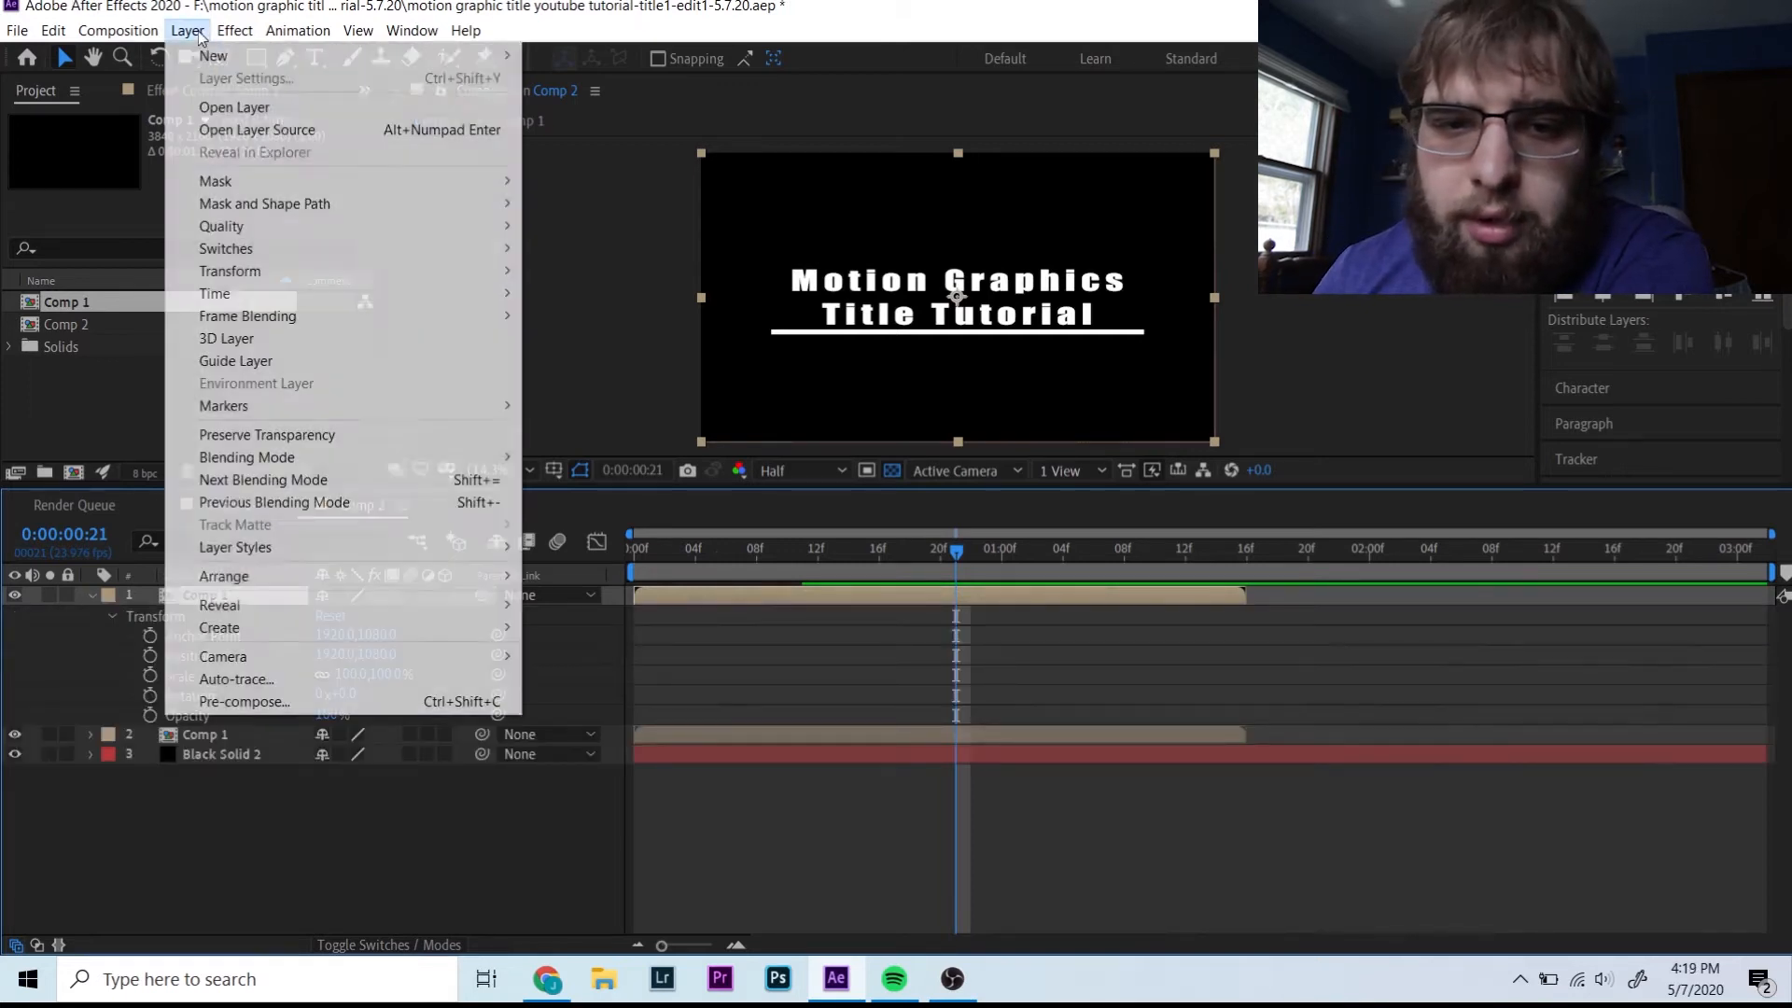
mouse_move(254, 294)
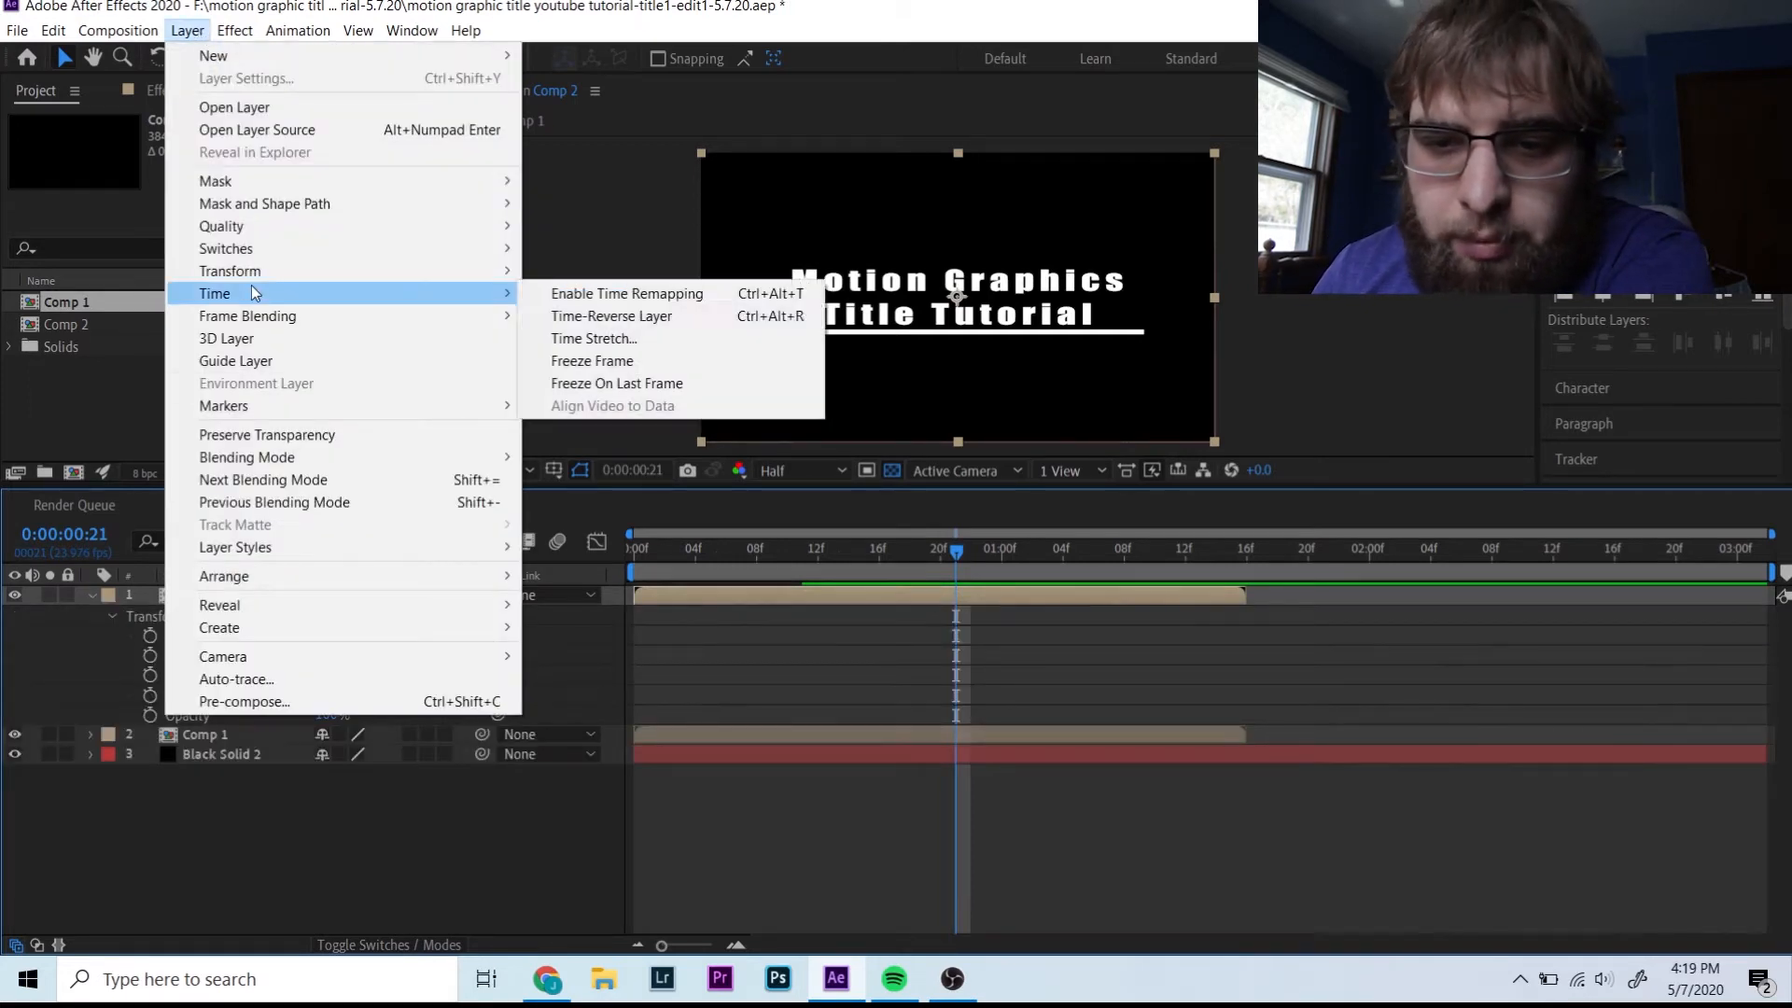
click(609, 316)
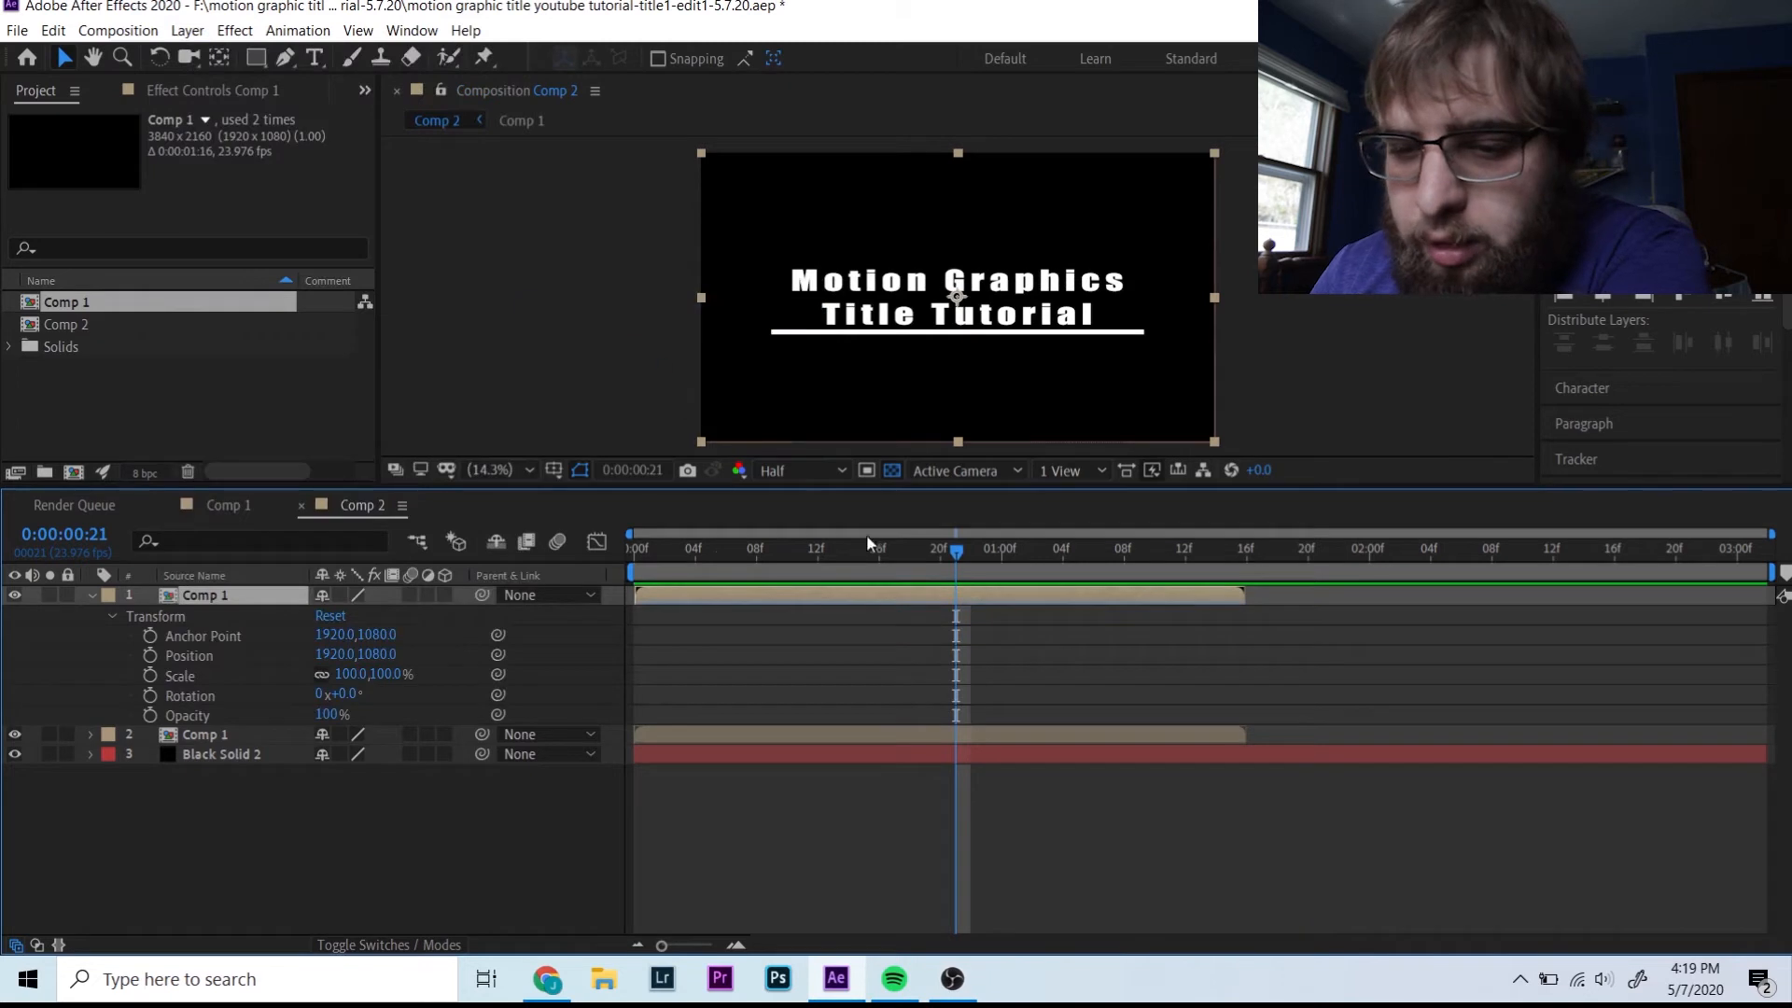
drag(751, 598, 1194, 616)
- Trim and slide the reversed Comp 1 layer to start at 0:00:01:16, then preview
drag(1111, 552, 1526, 557)
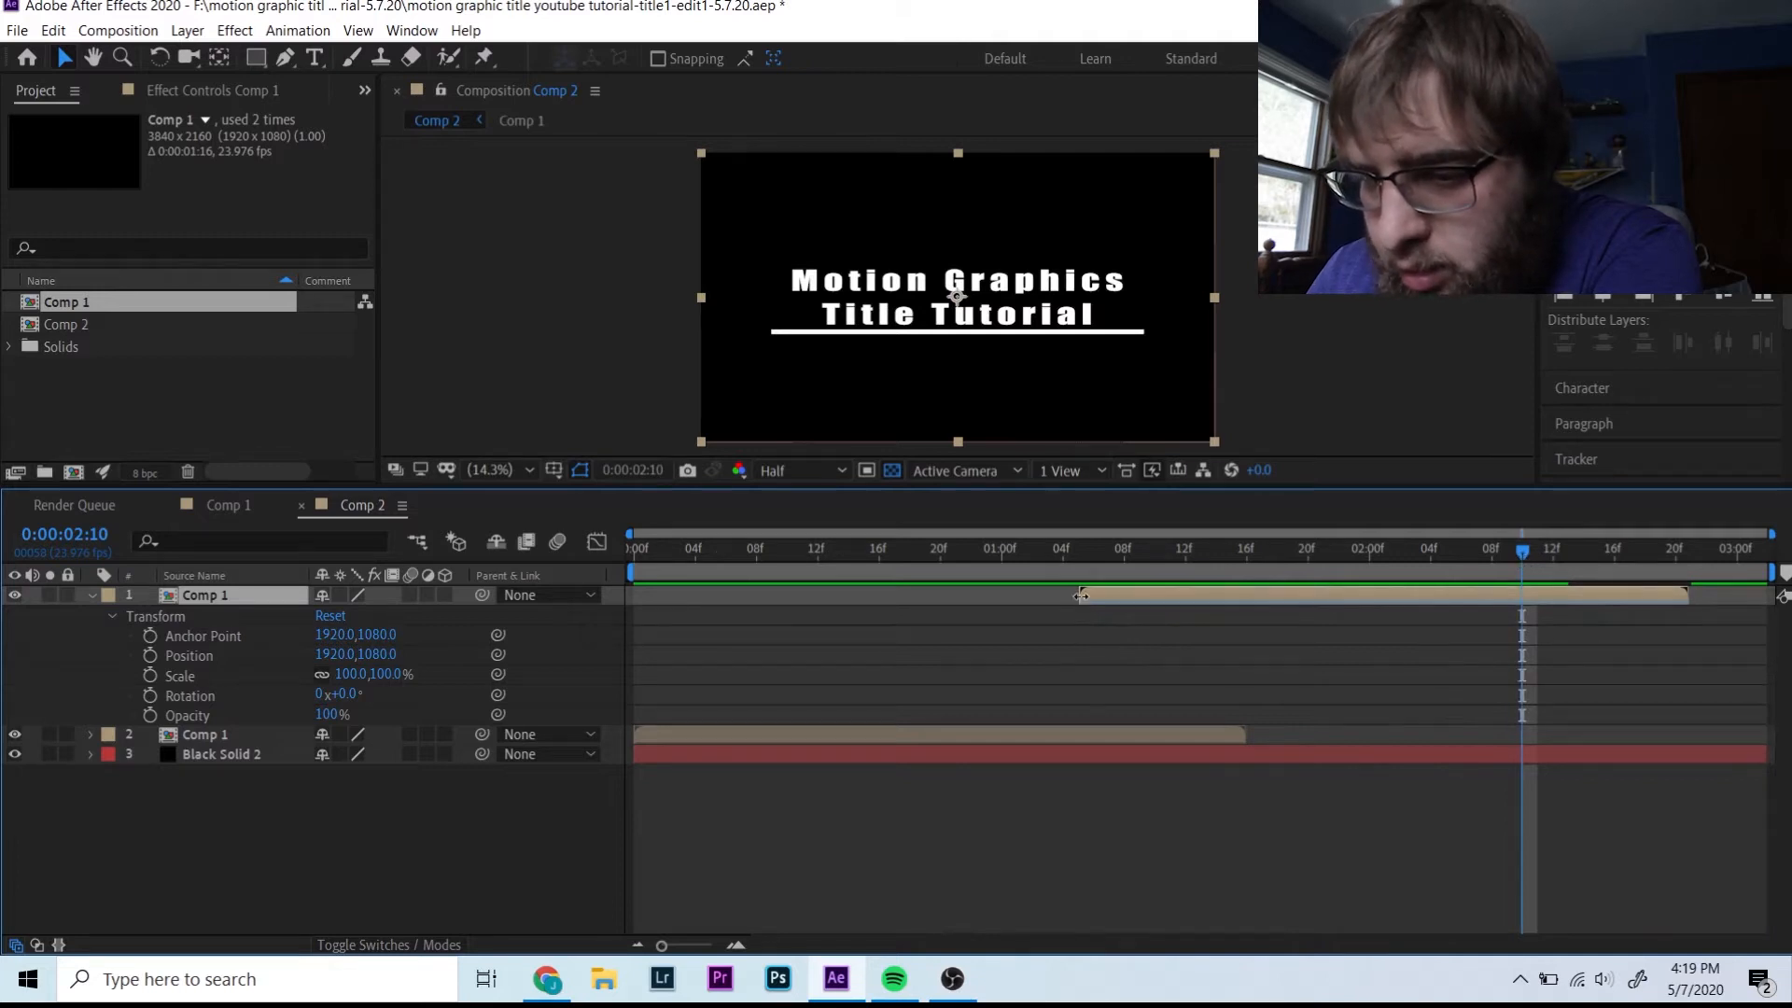
drag(1085, 603, 1524, 589)
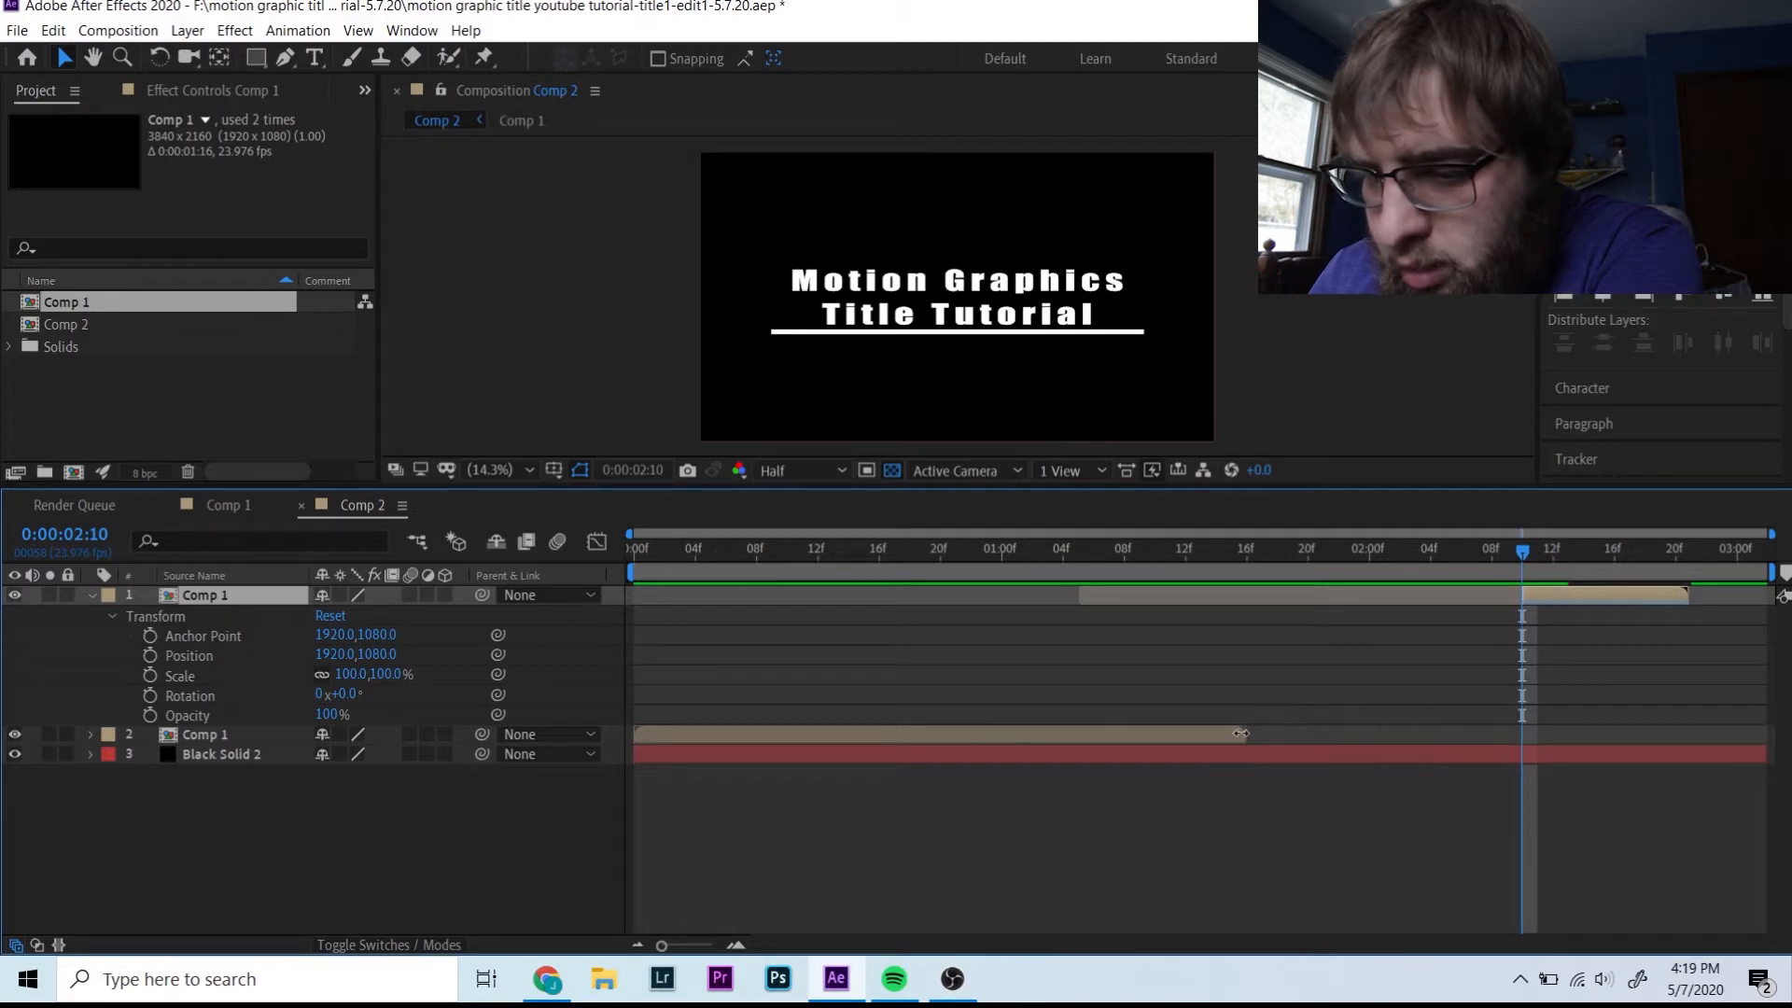
click(1241, 734)
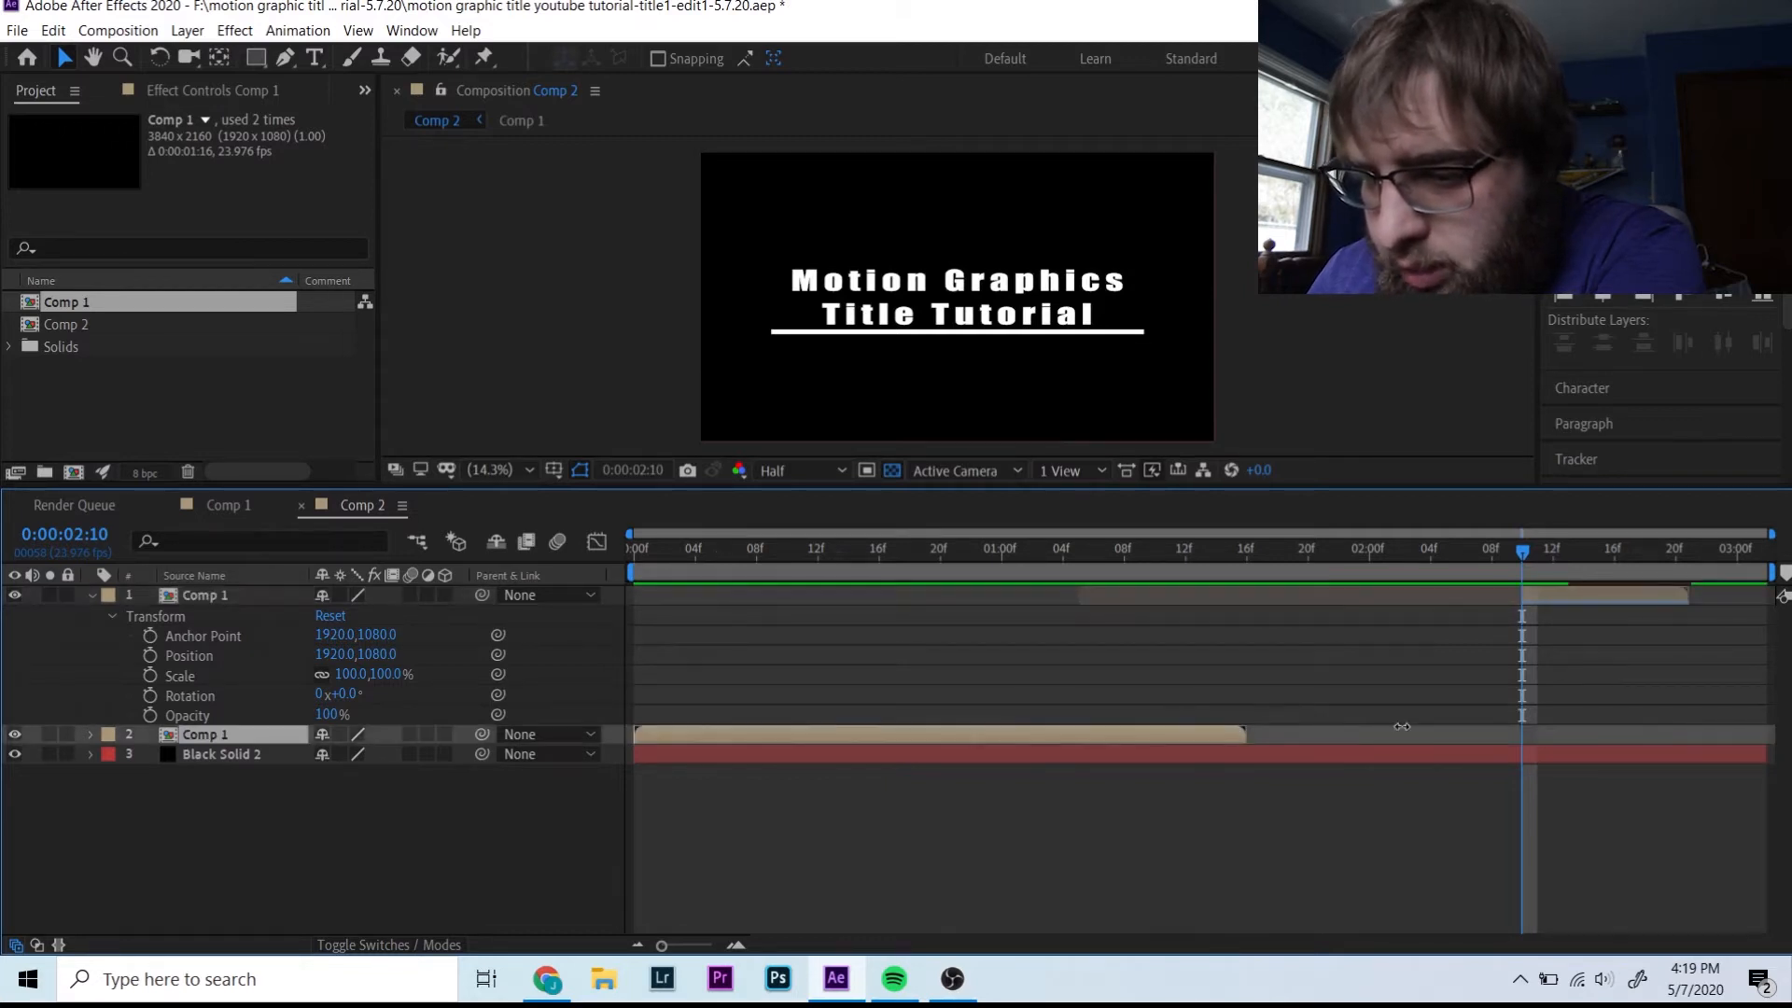
drag(1594, 588, 1332, 643)
click(1247, 548)
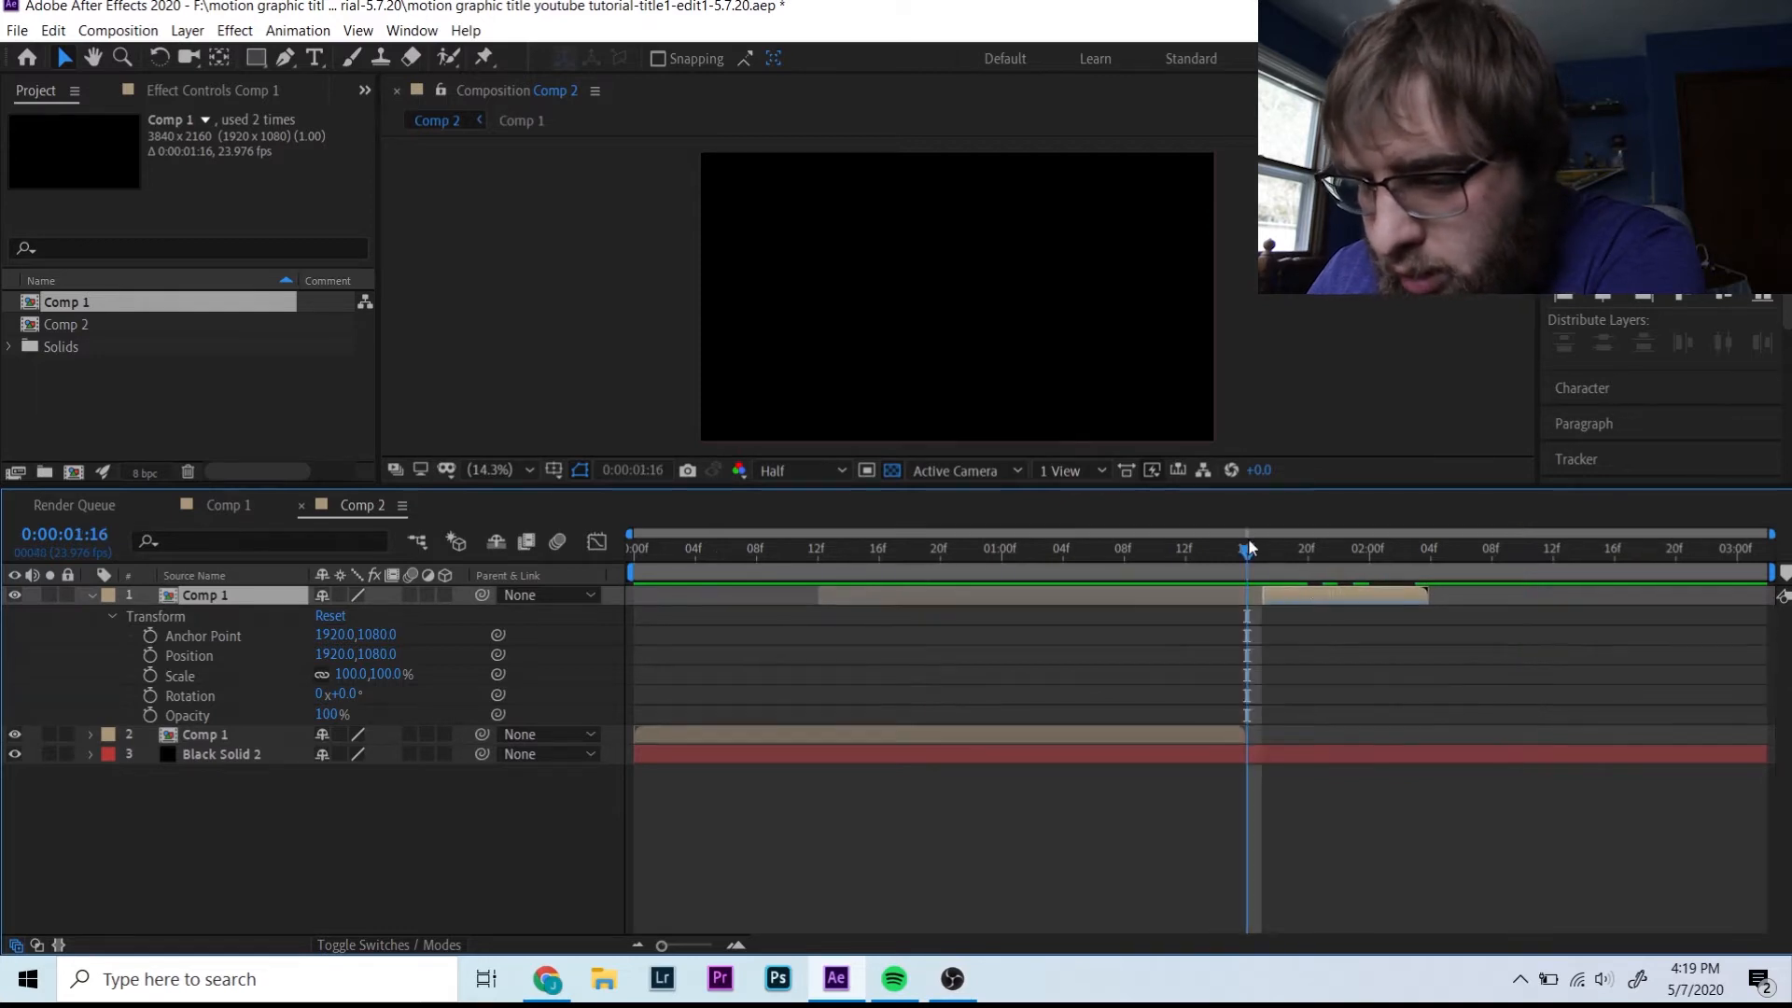
drag(1307, 588, 1299, 589)
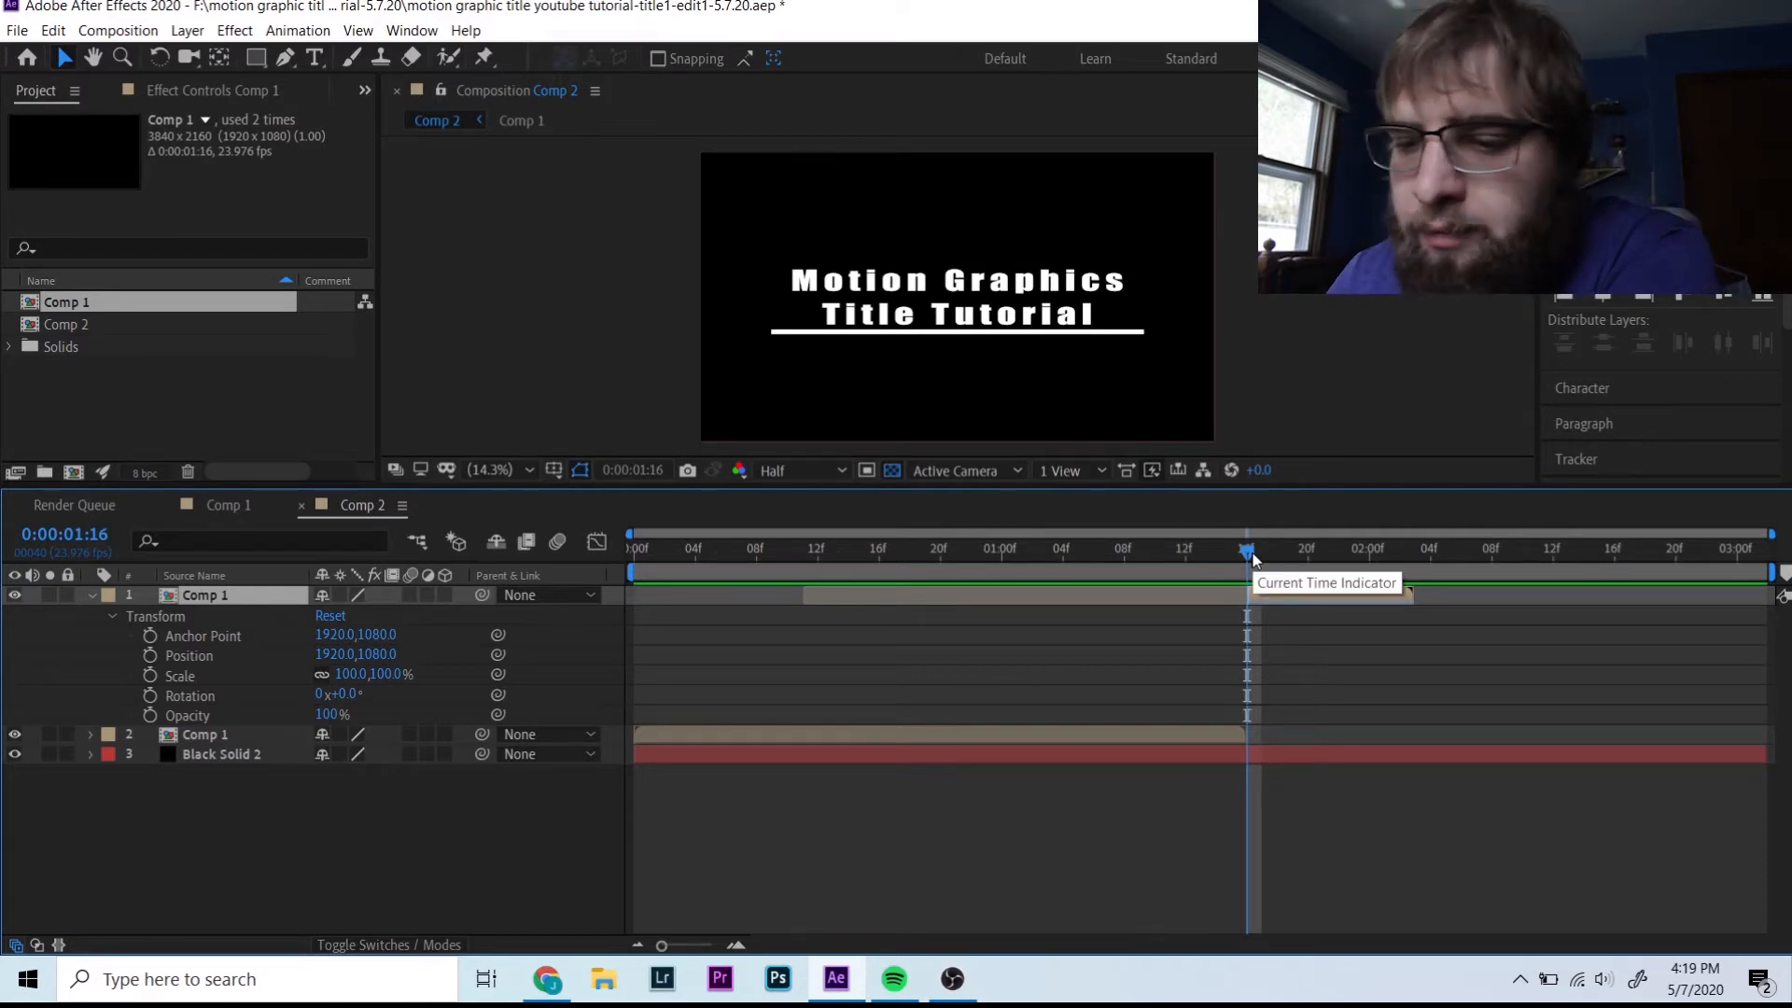
key(space)
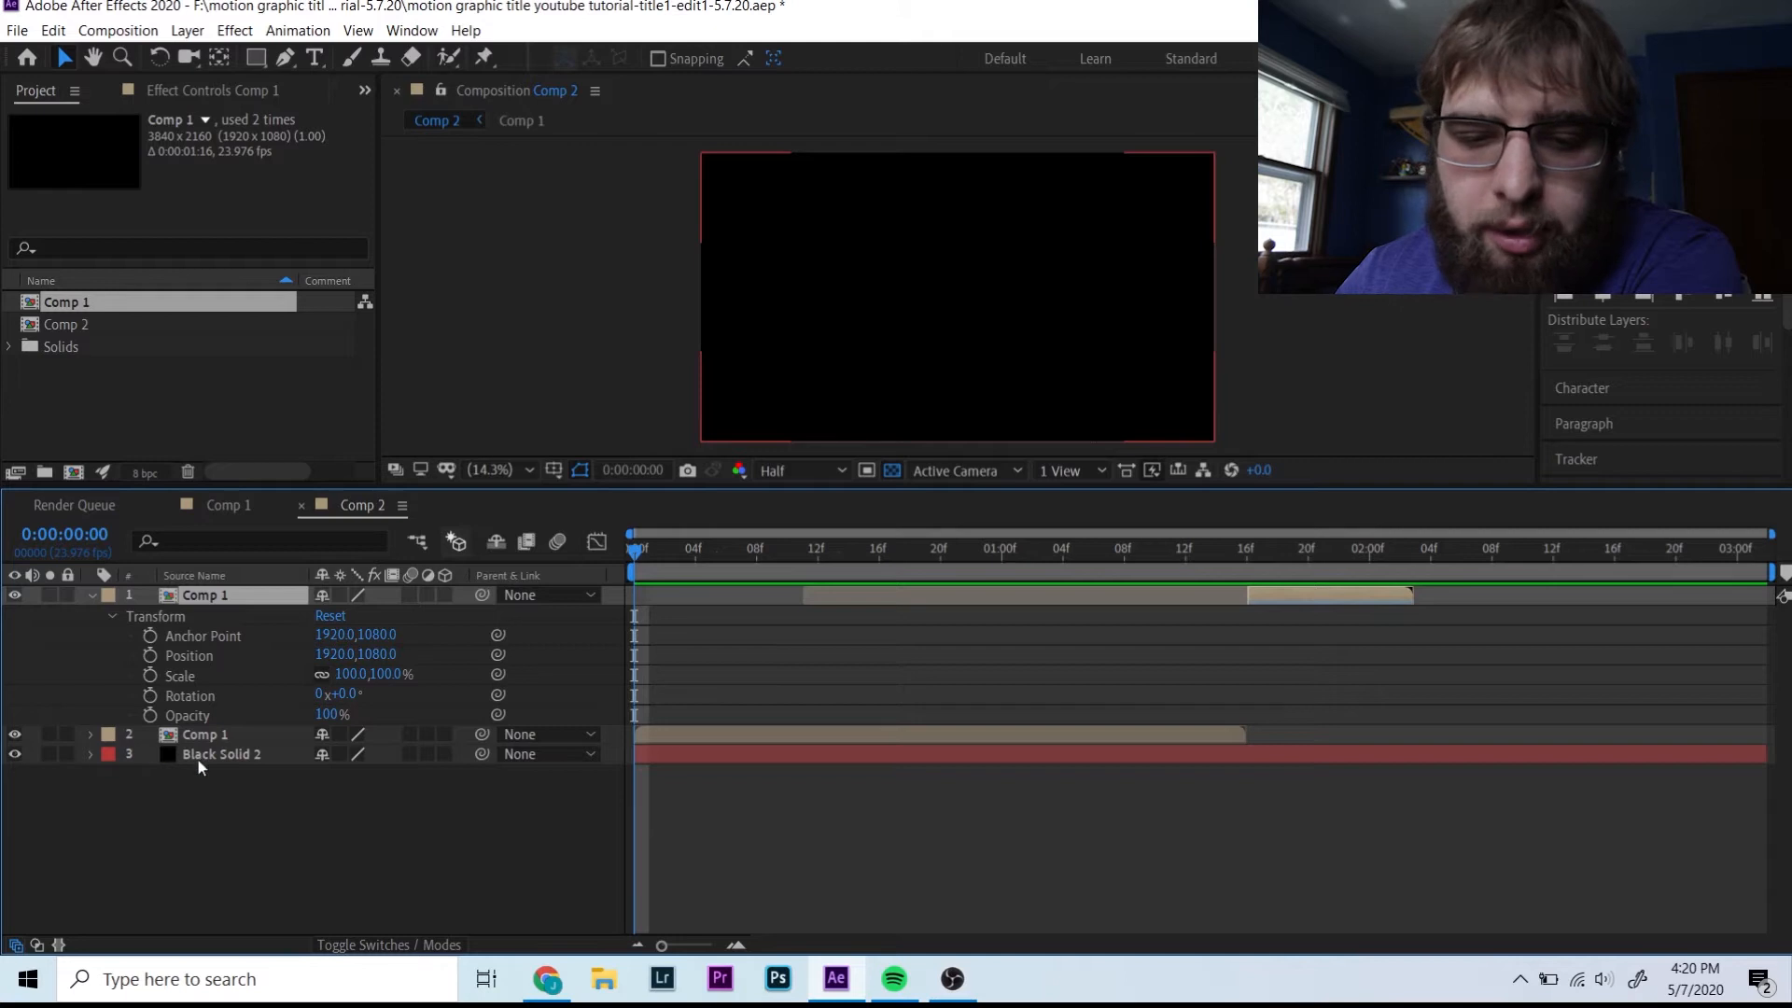
click(15, 754)
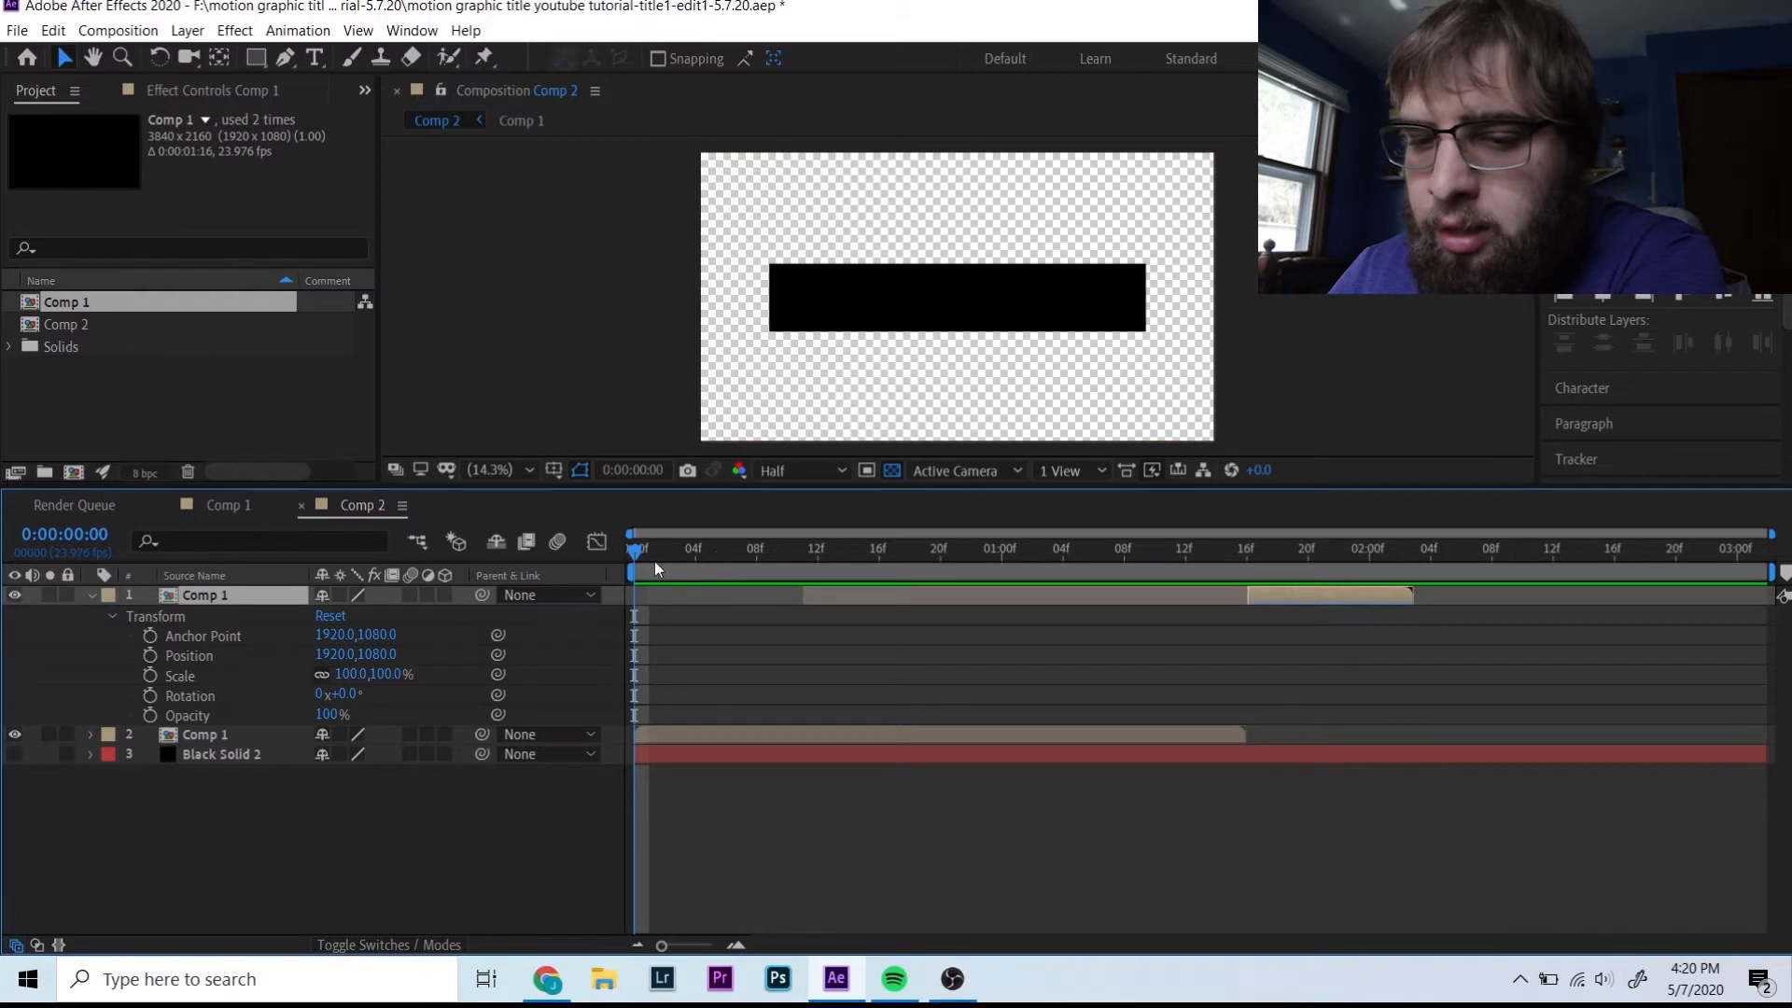
drag(655, 568, 925, 551)
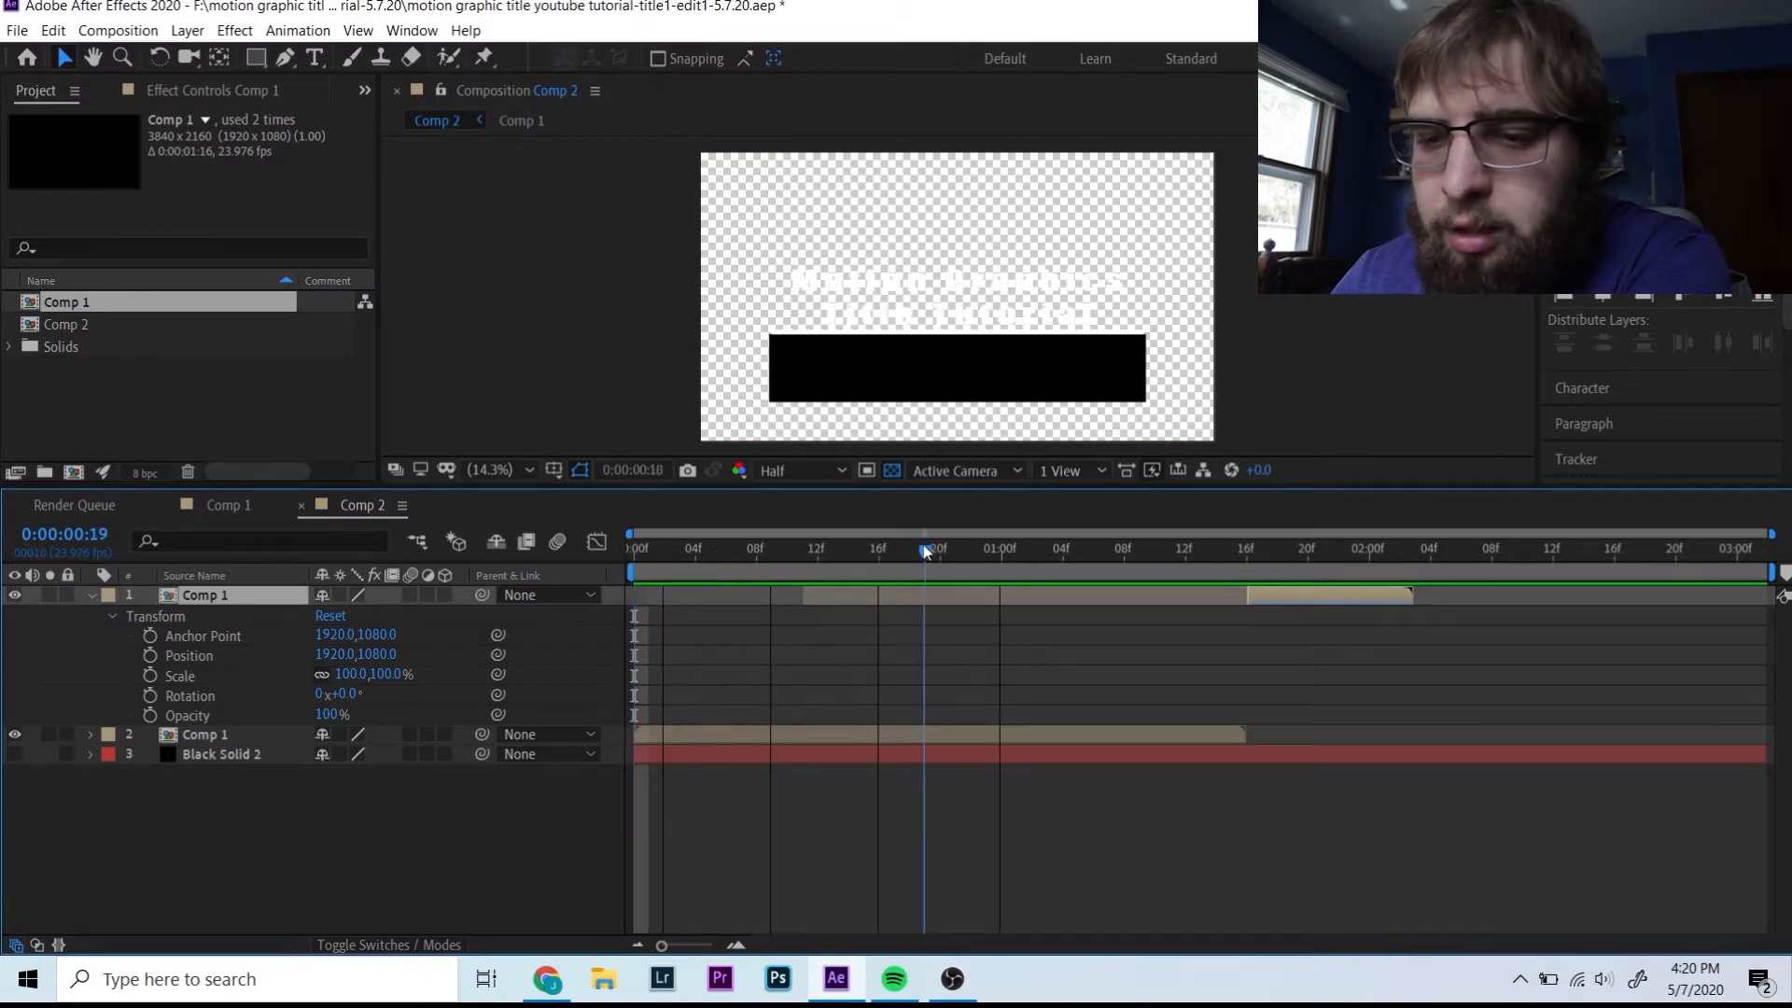
key(Home)
click(18, 30)
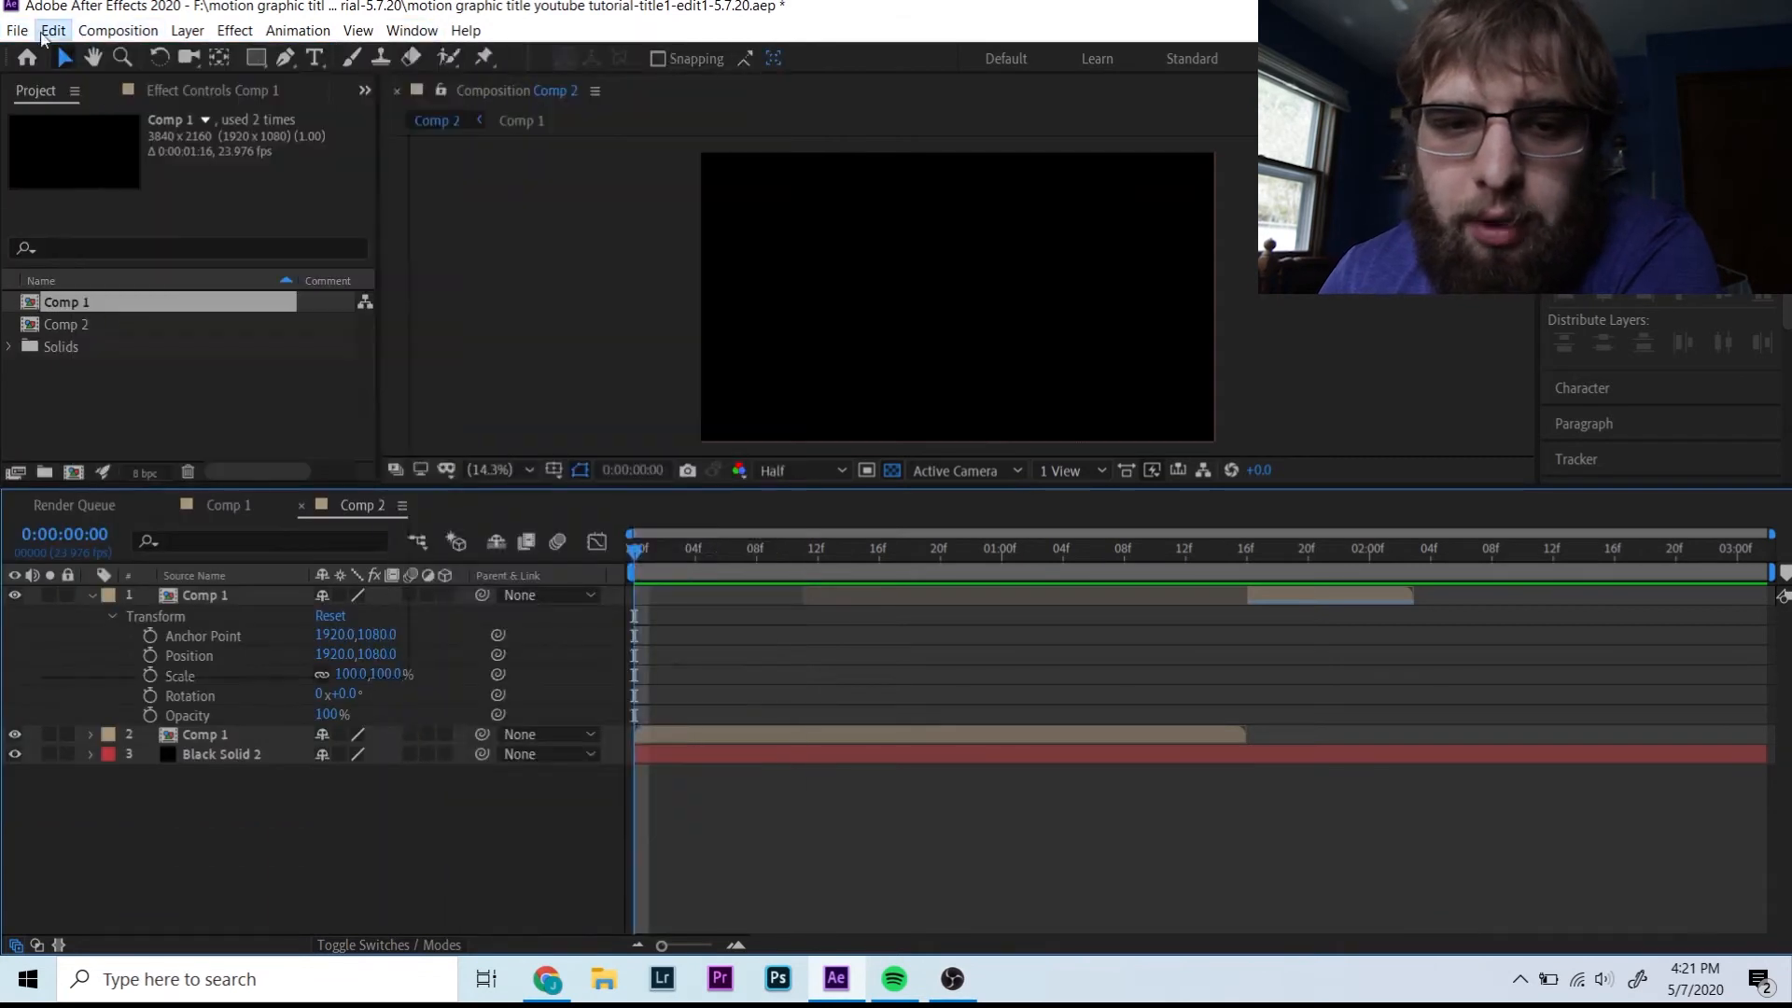
click(18, 30)
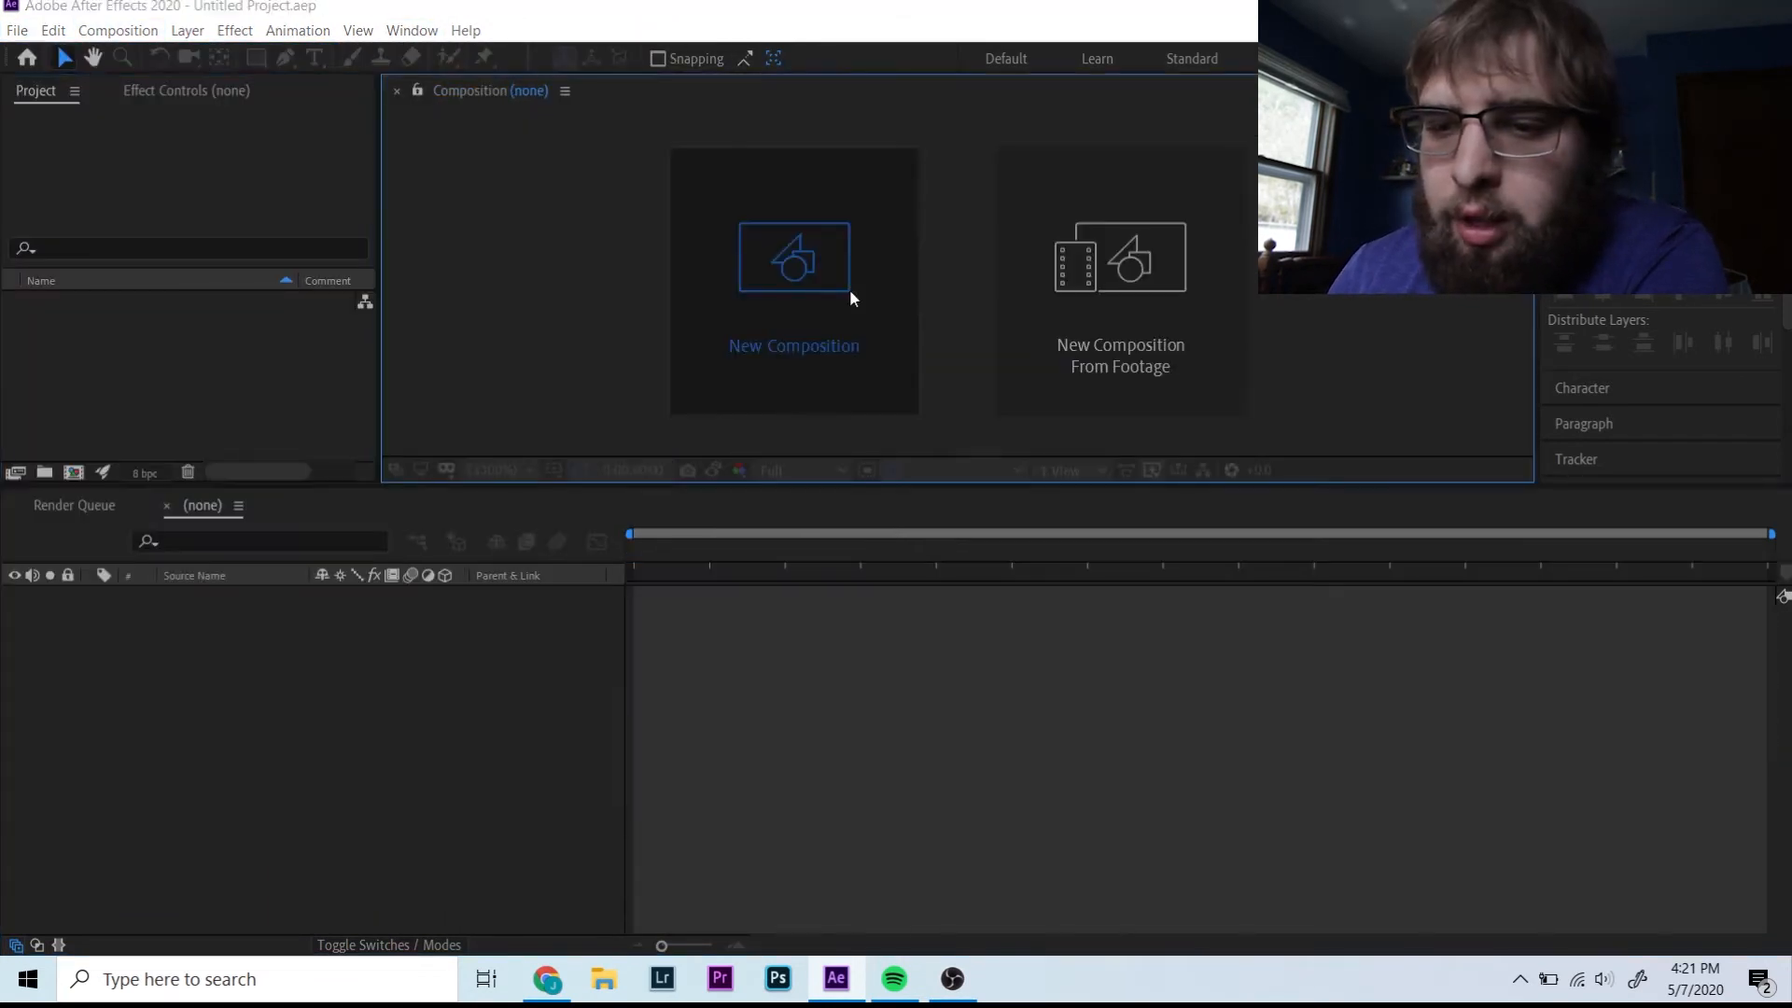
- Create a new composition and add a full-frame red (D92222) solid
click(849, 288)
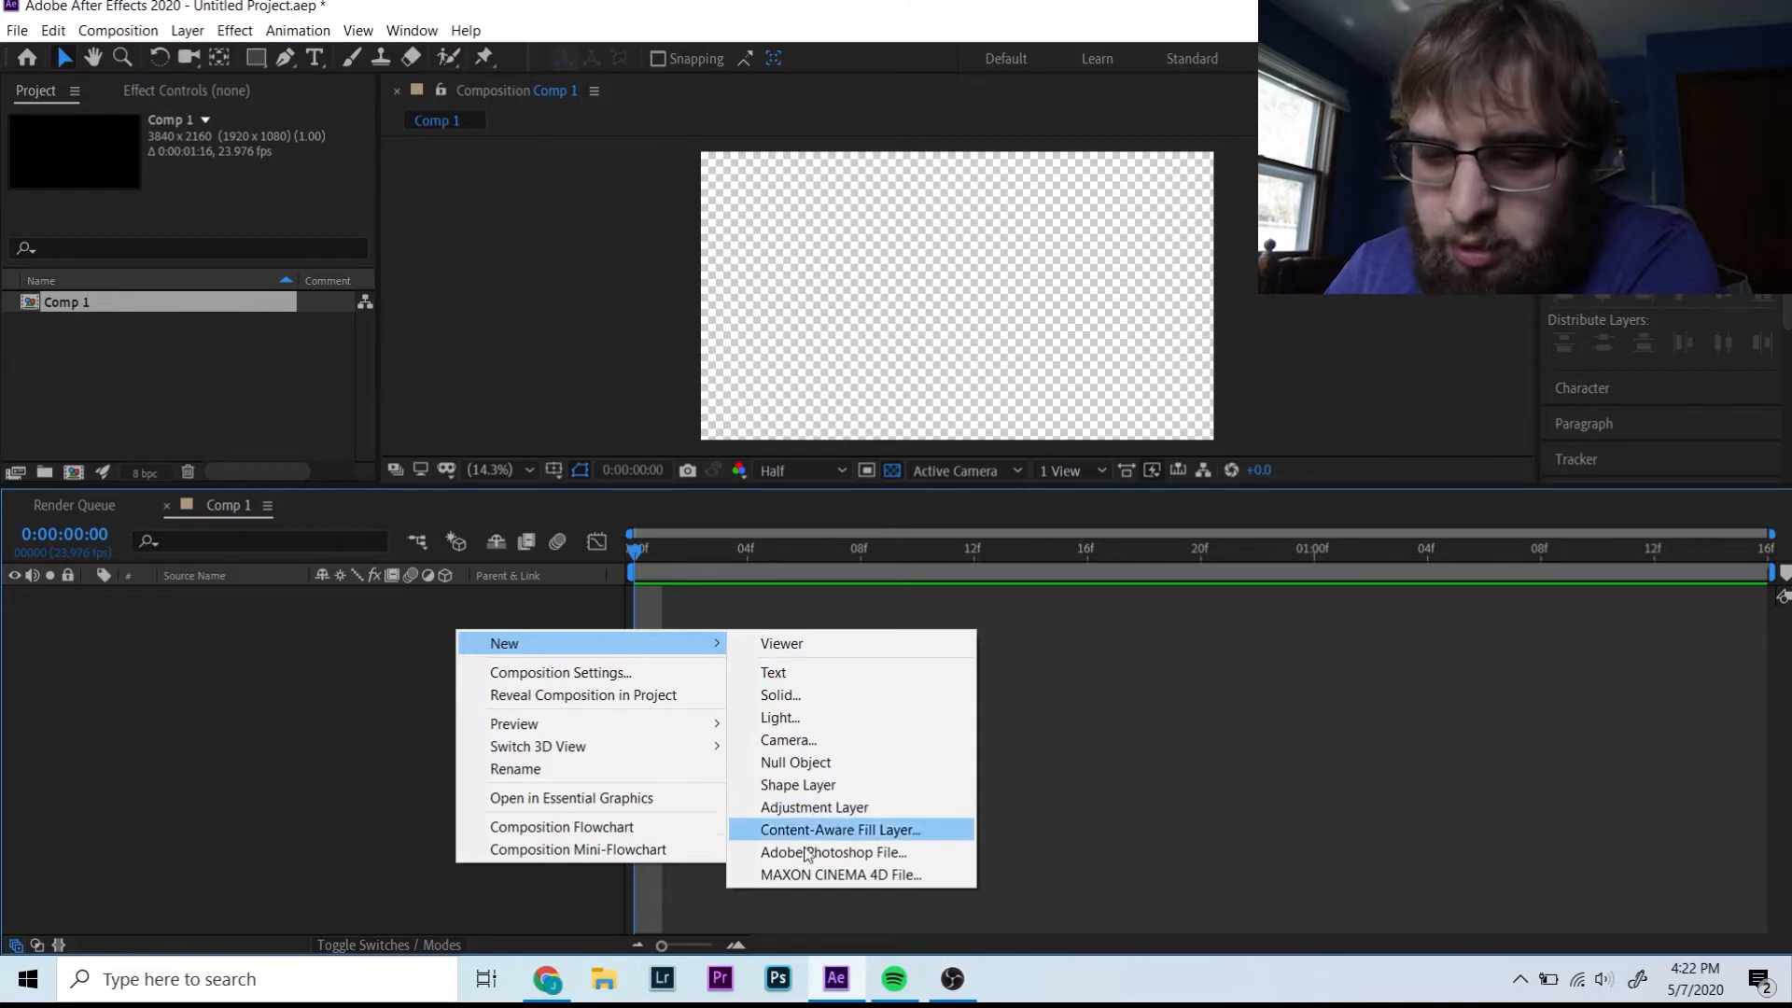
click(799, 694)
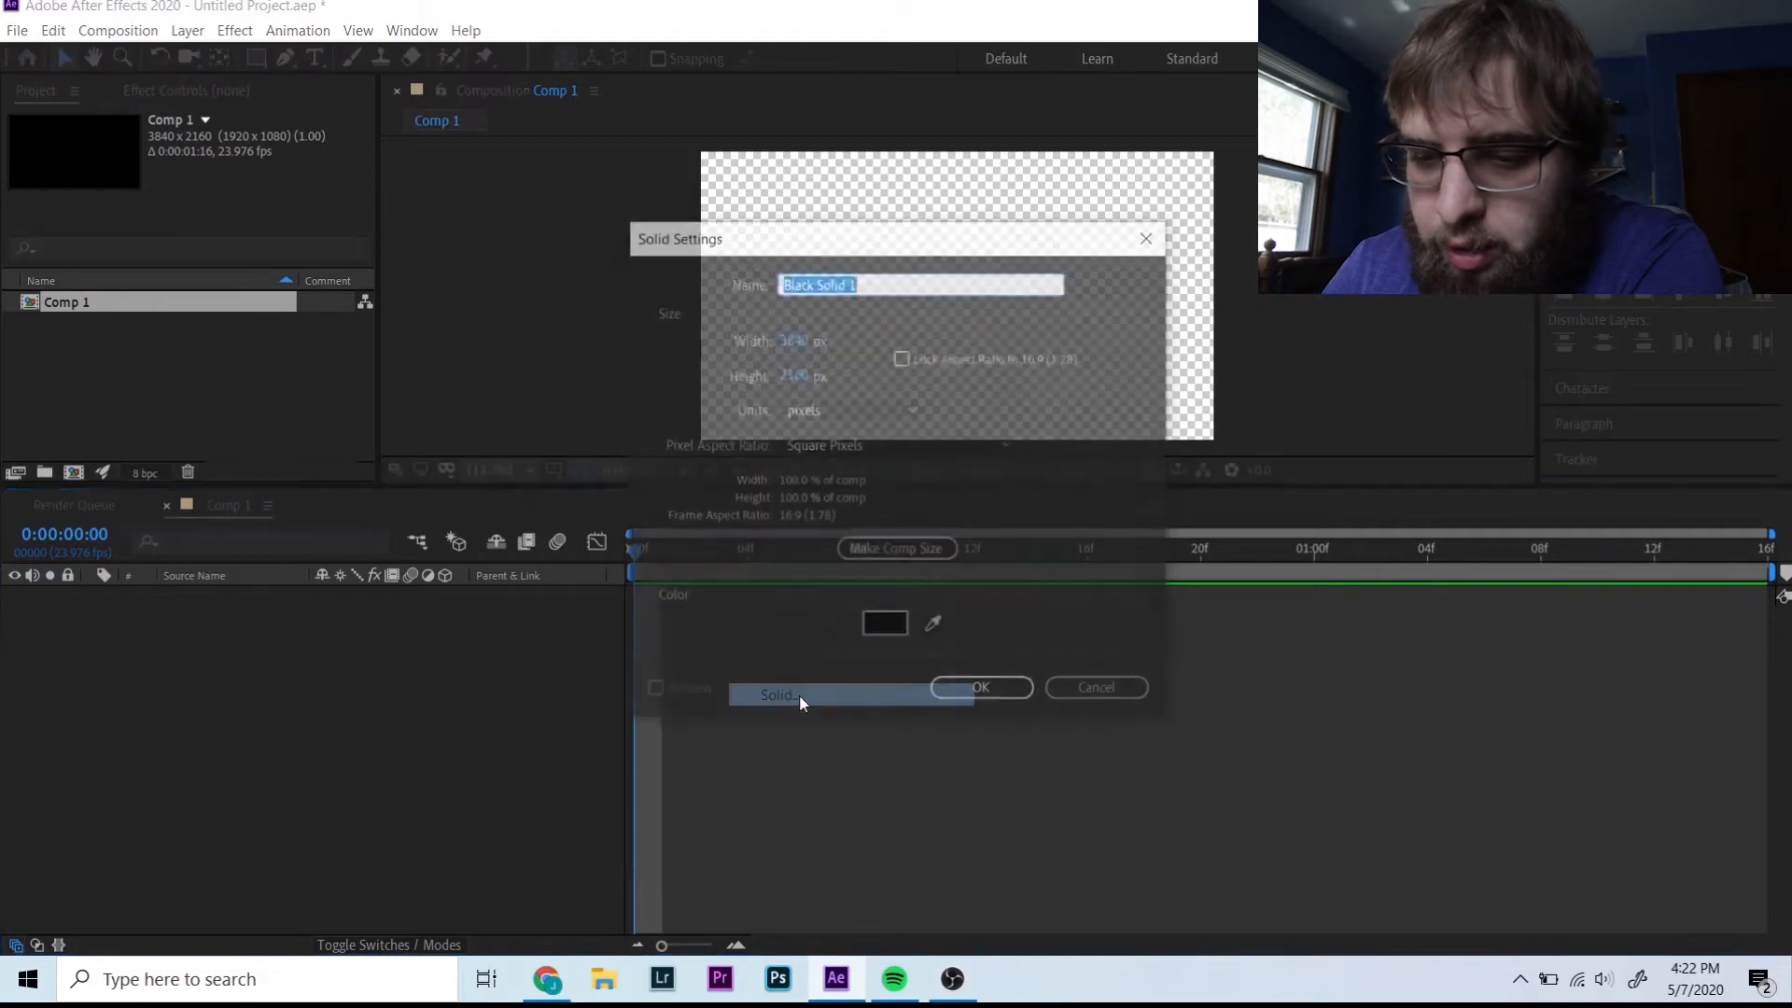
click(885, 624)
click(1290, 580)
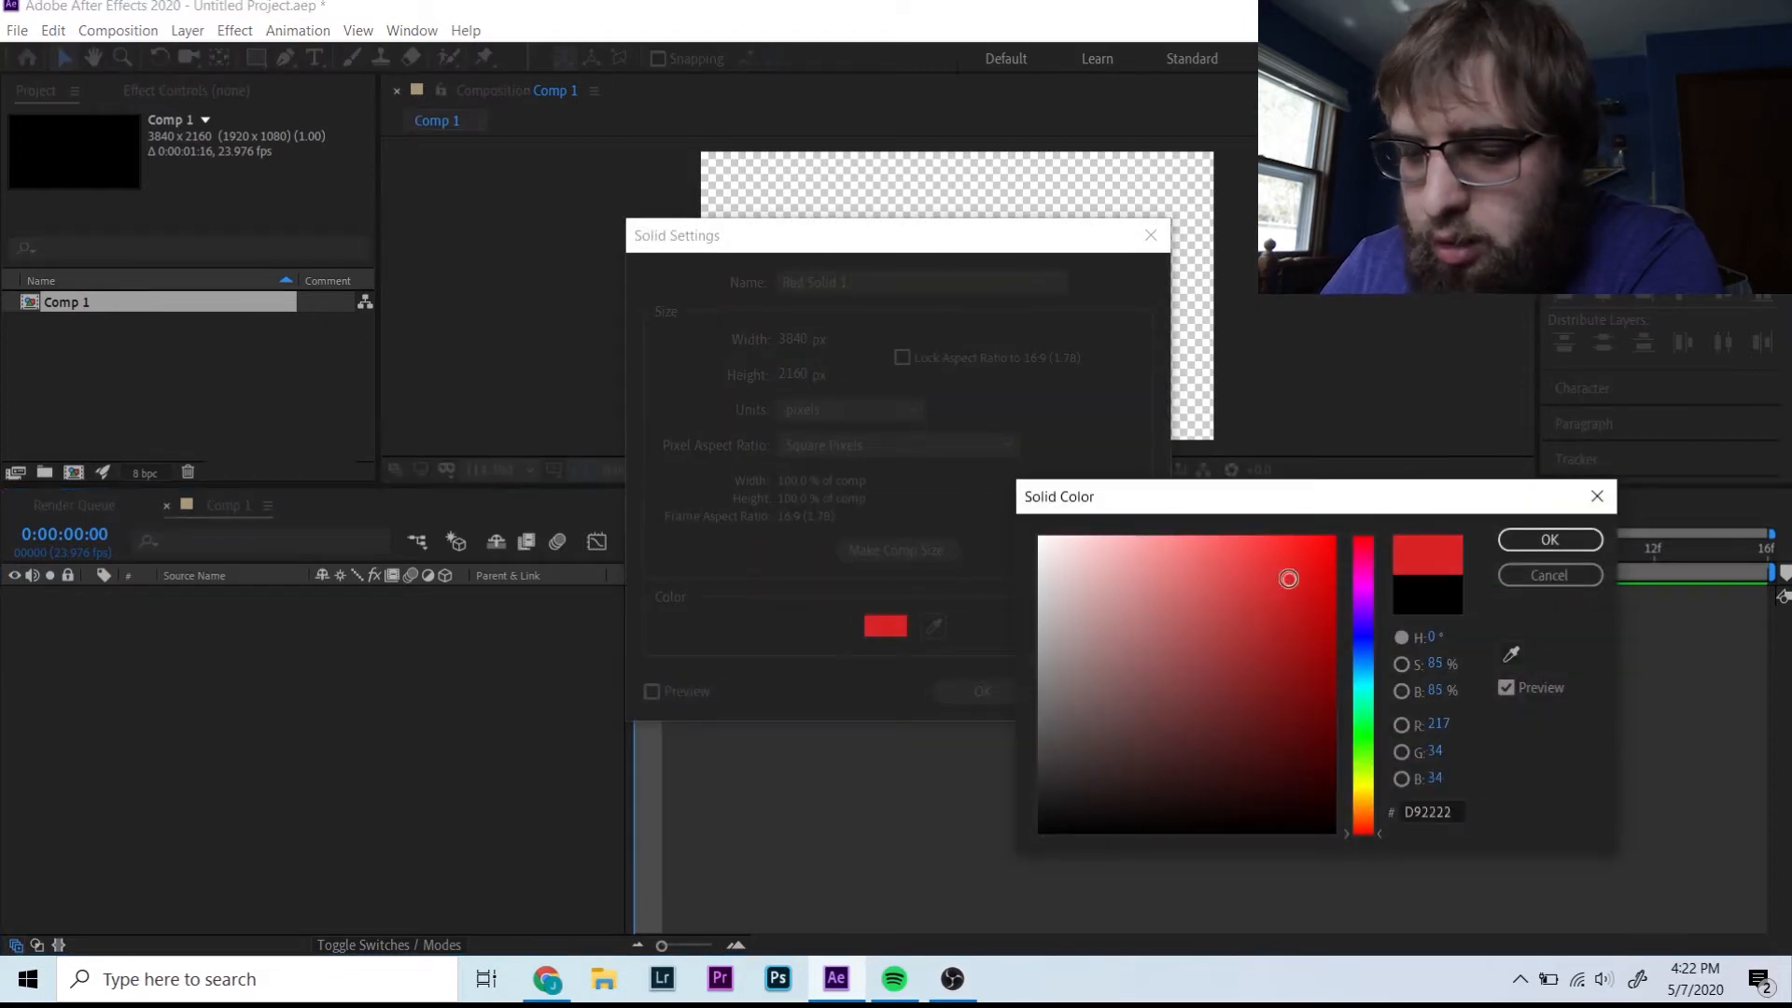
key(Return)
key(Return)
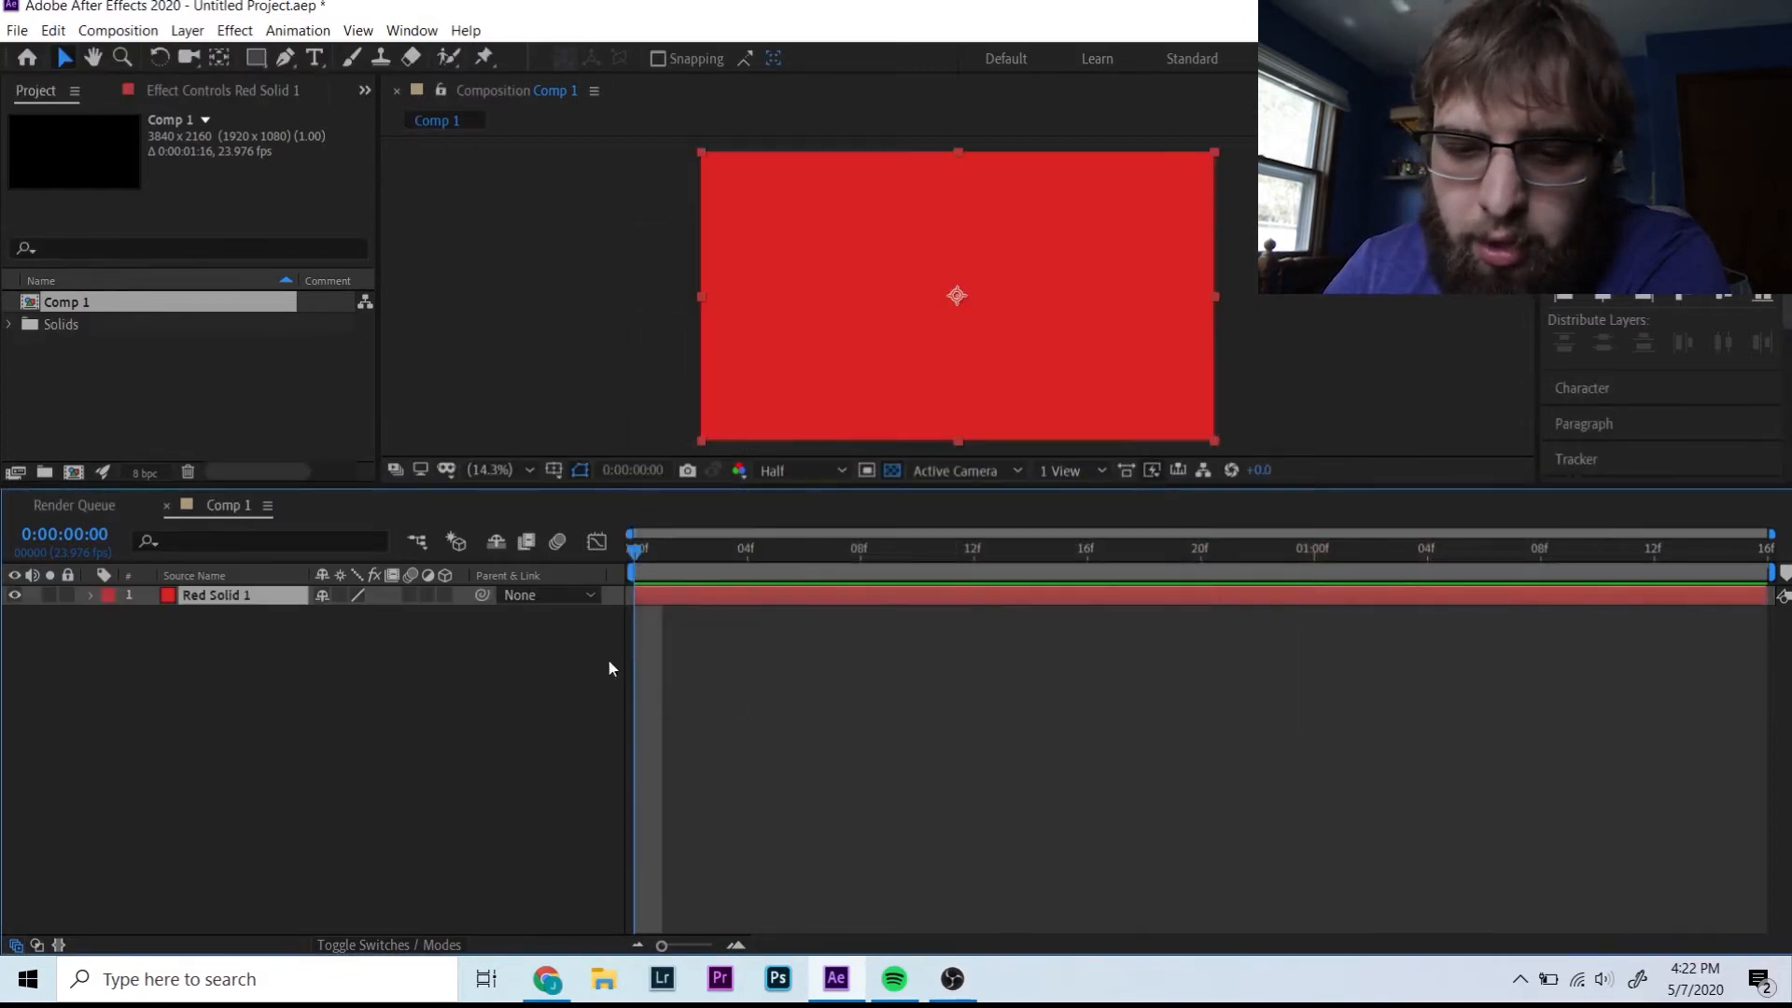
key(ctrl+alt+shift+t)
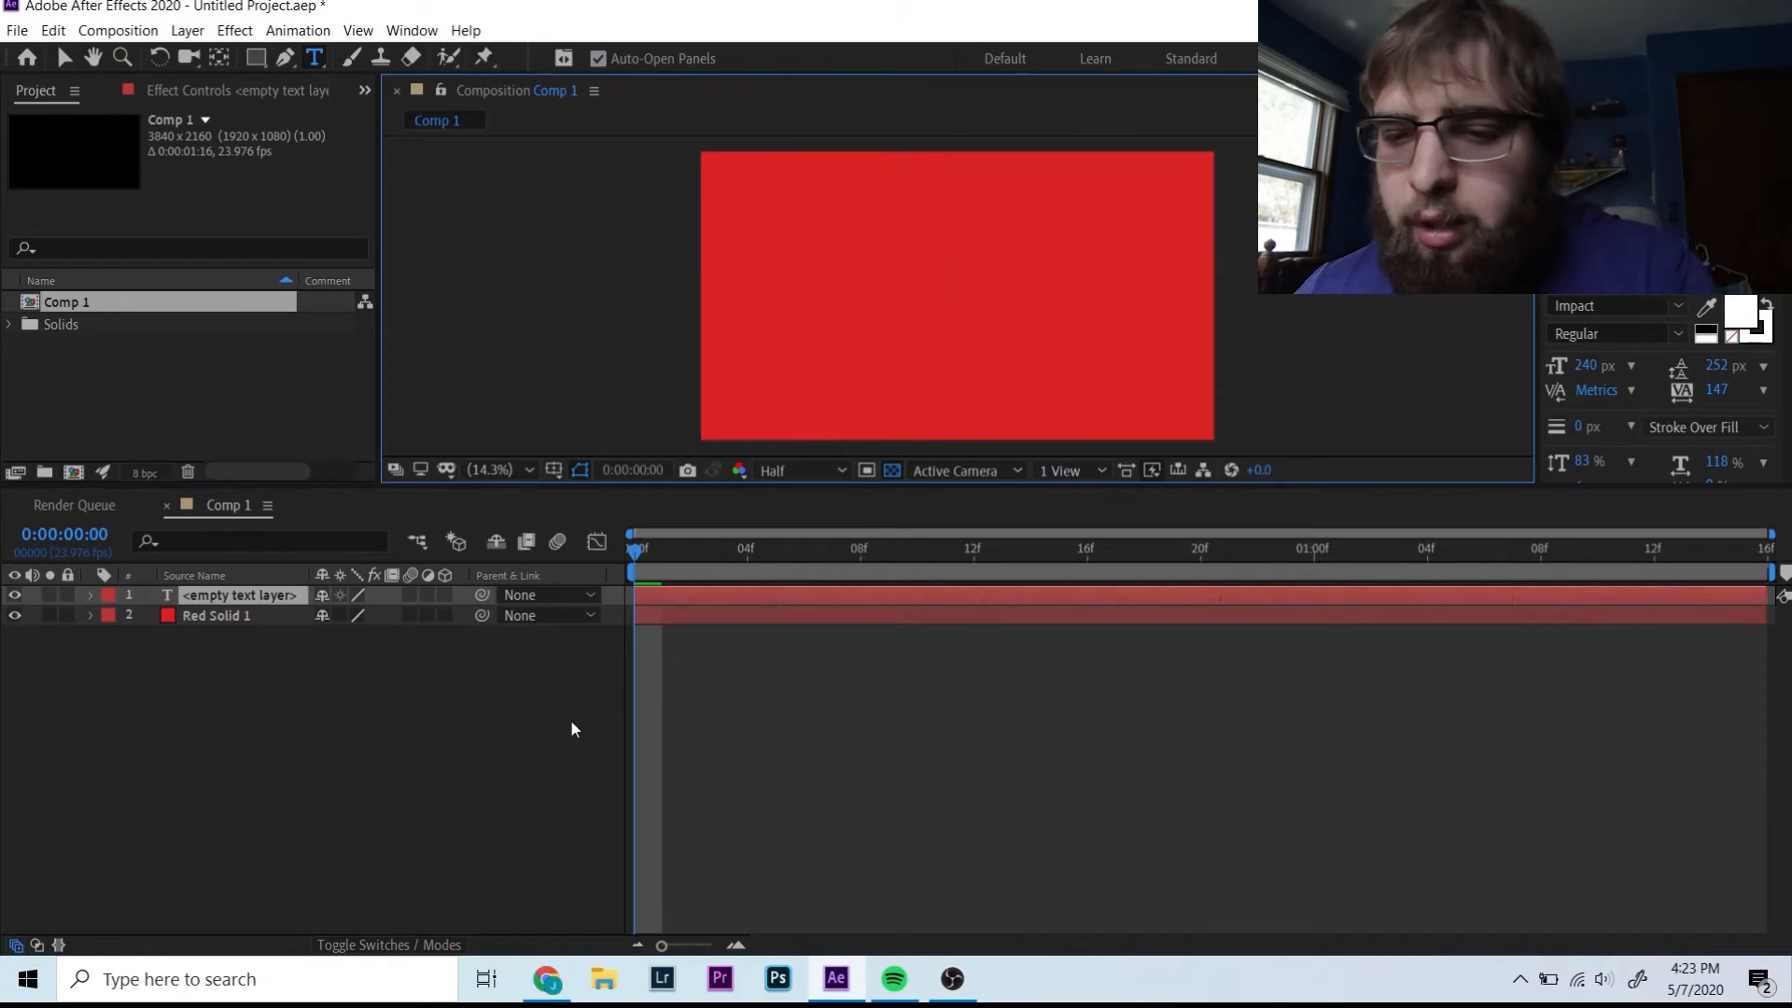
right_click(265, 689)
mouse_move(265, 689)
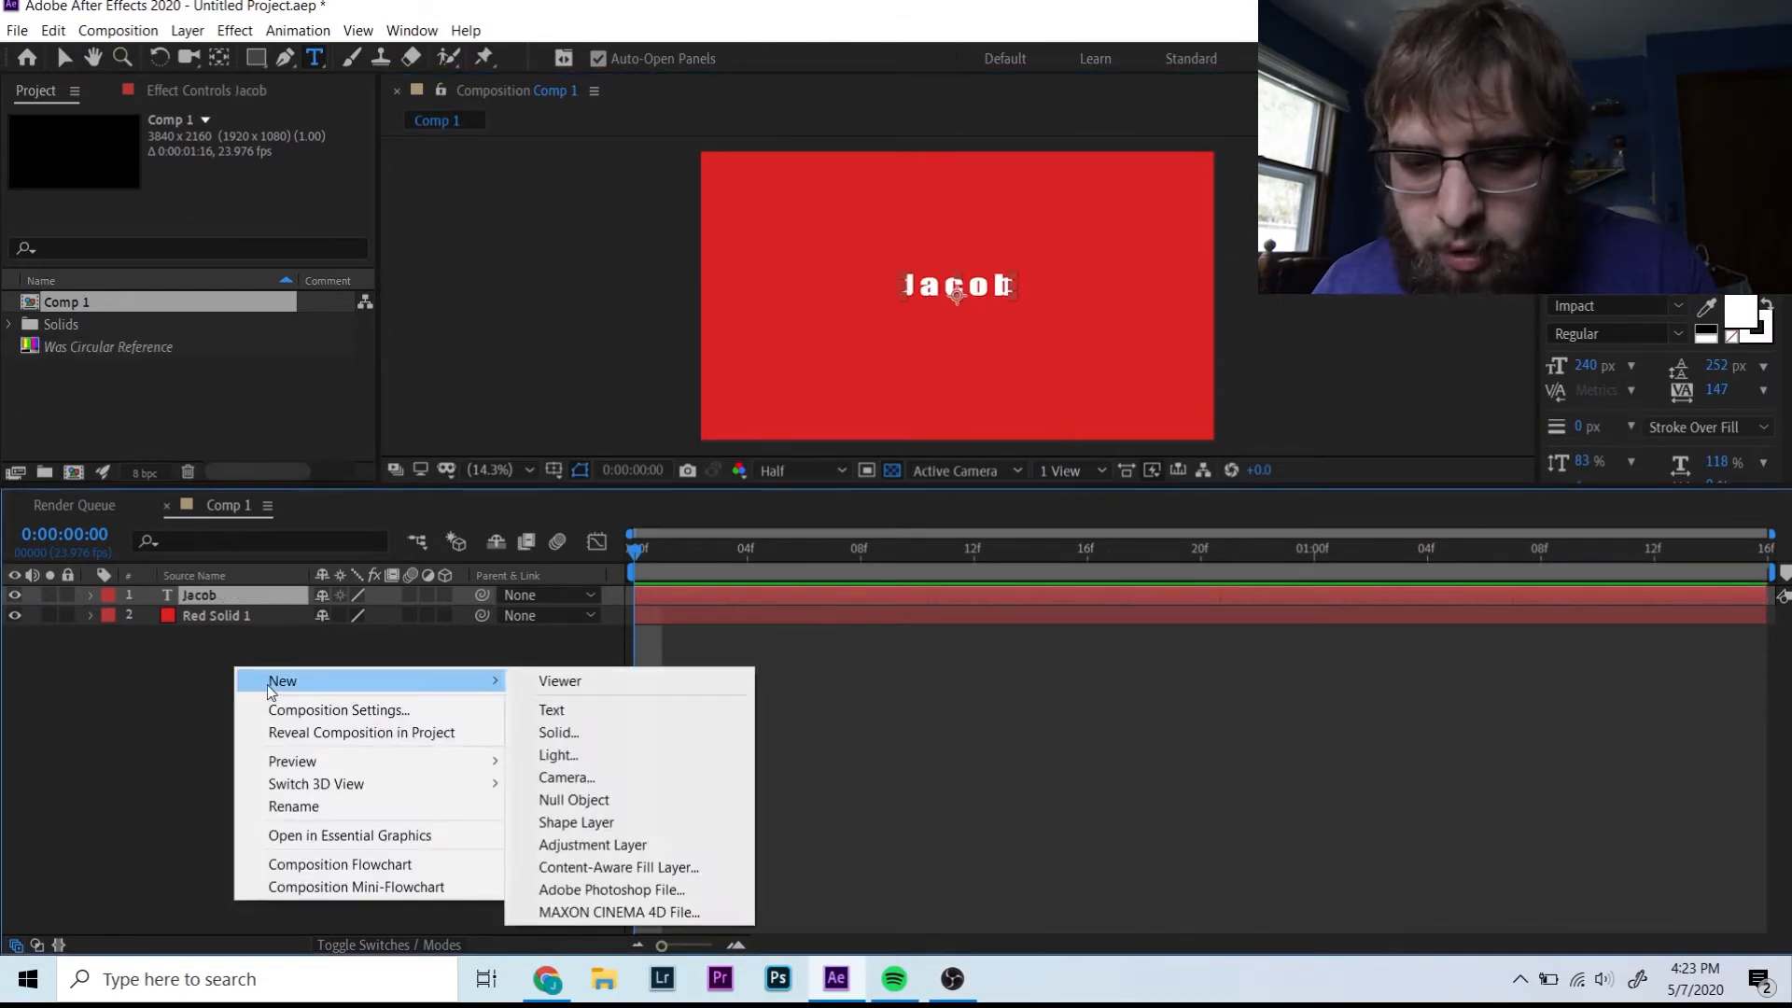
click(625, 709)
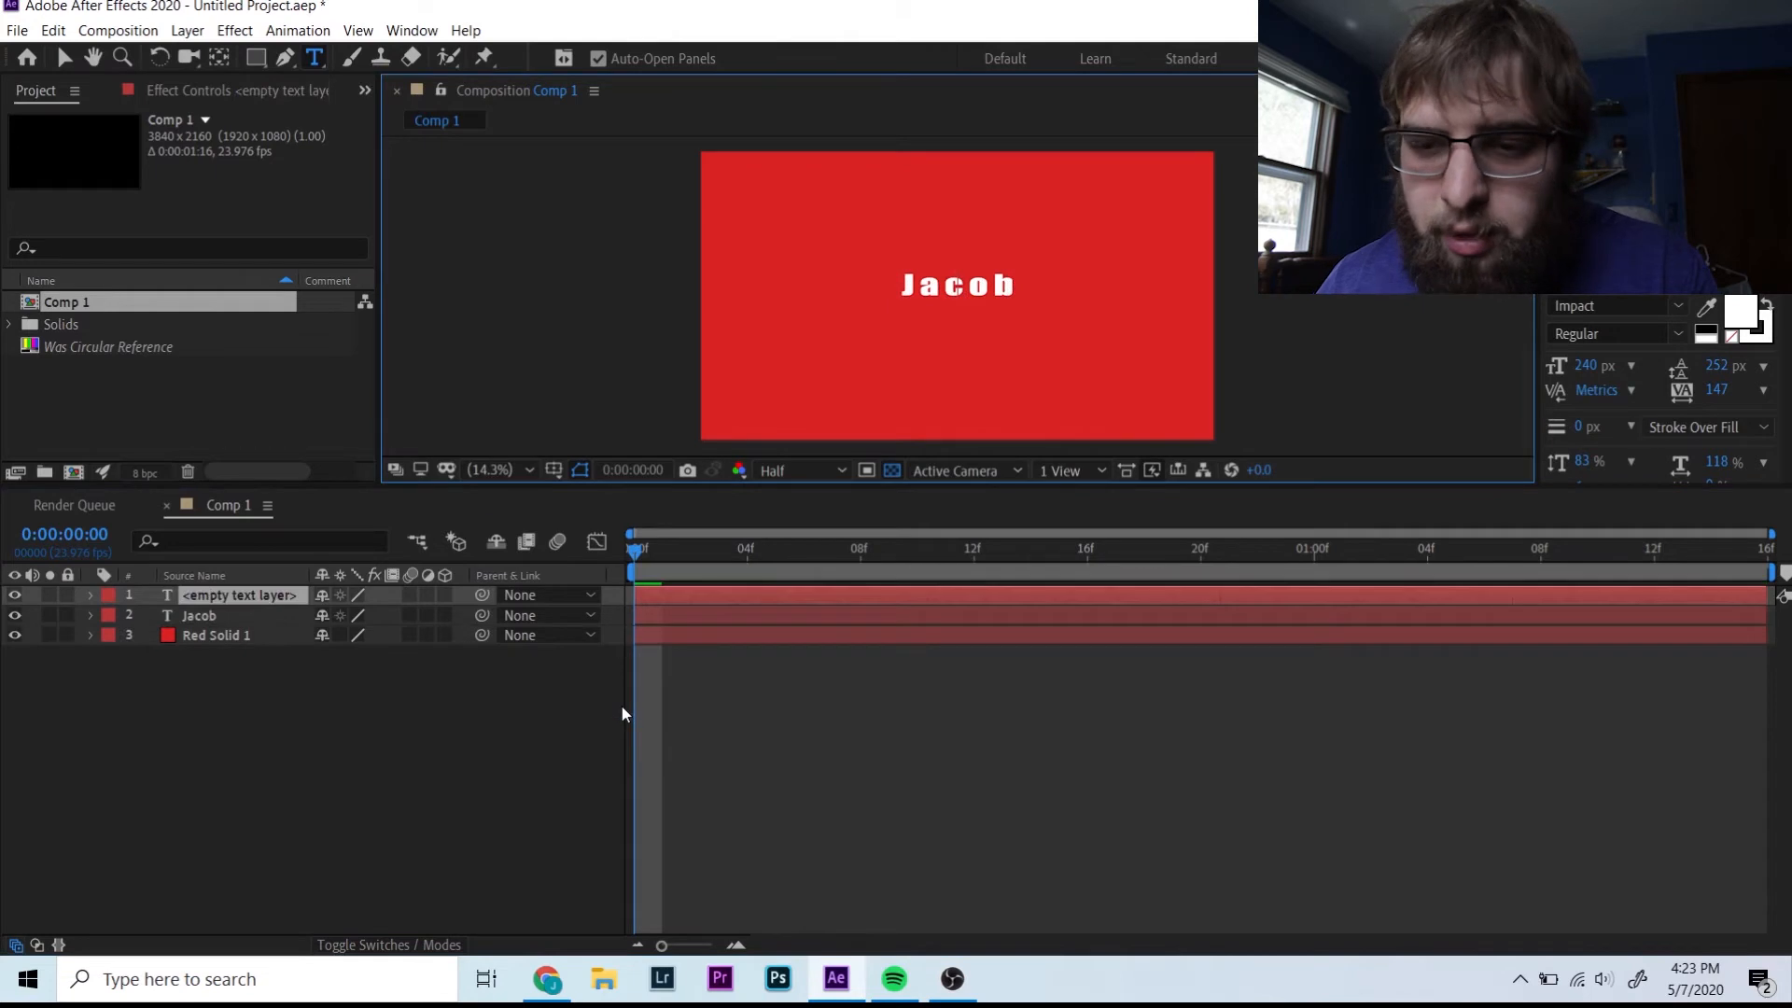
text(t)
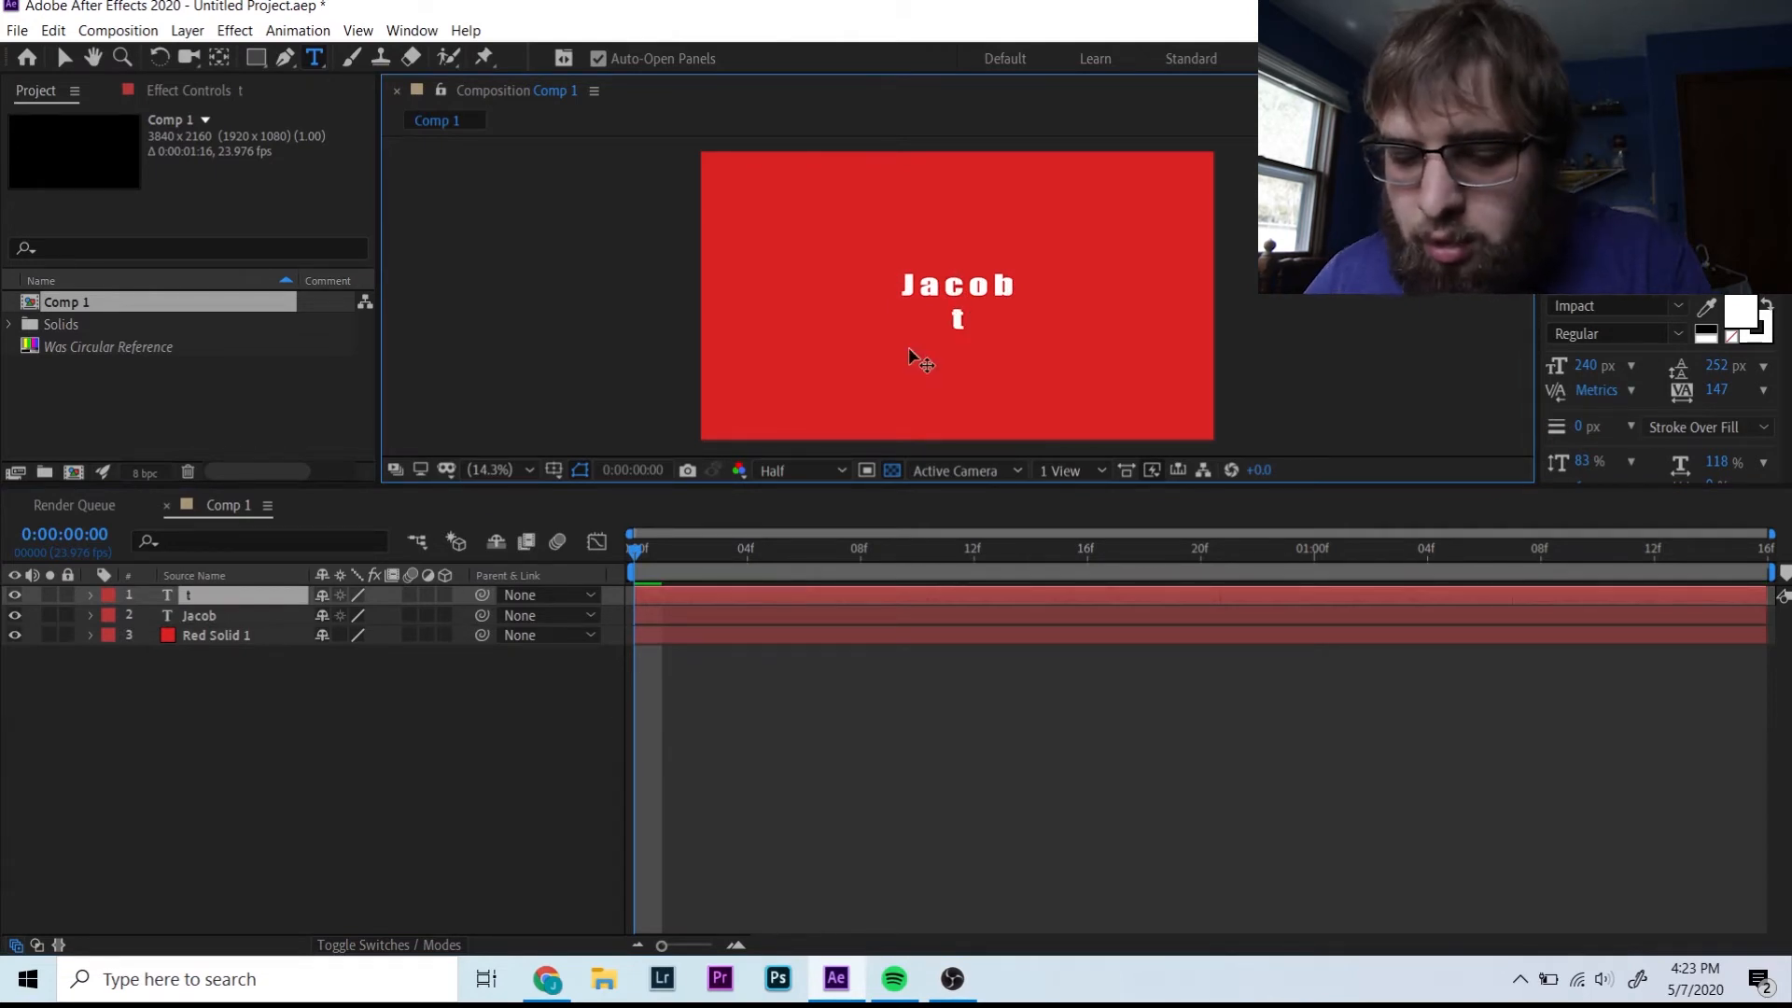
key(BackSpace)
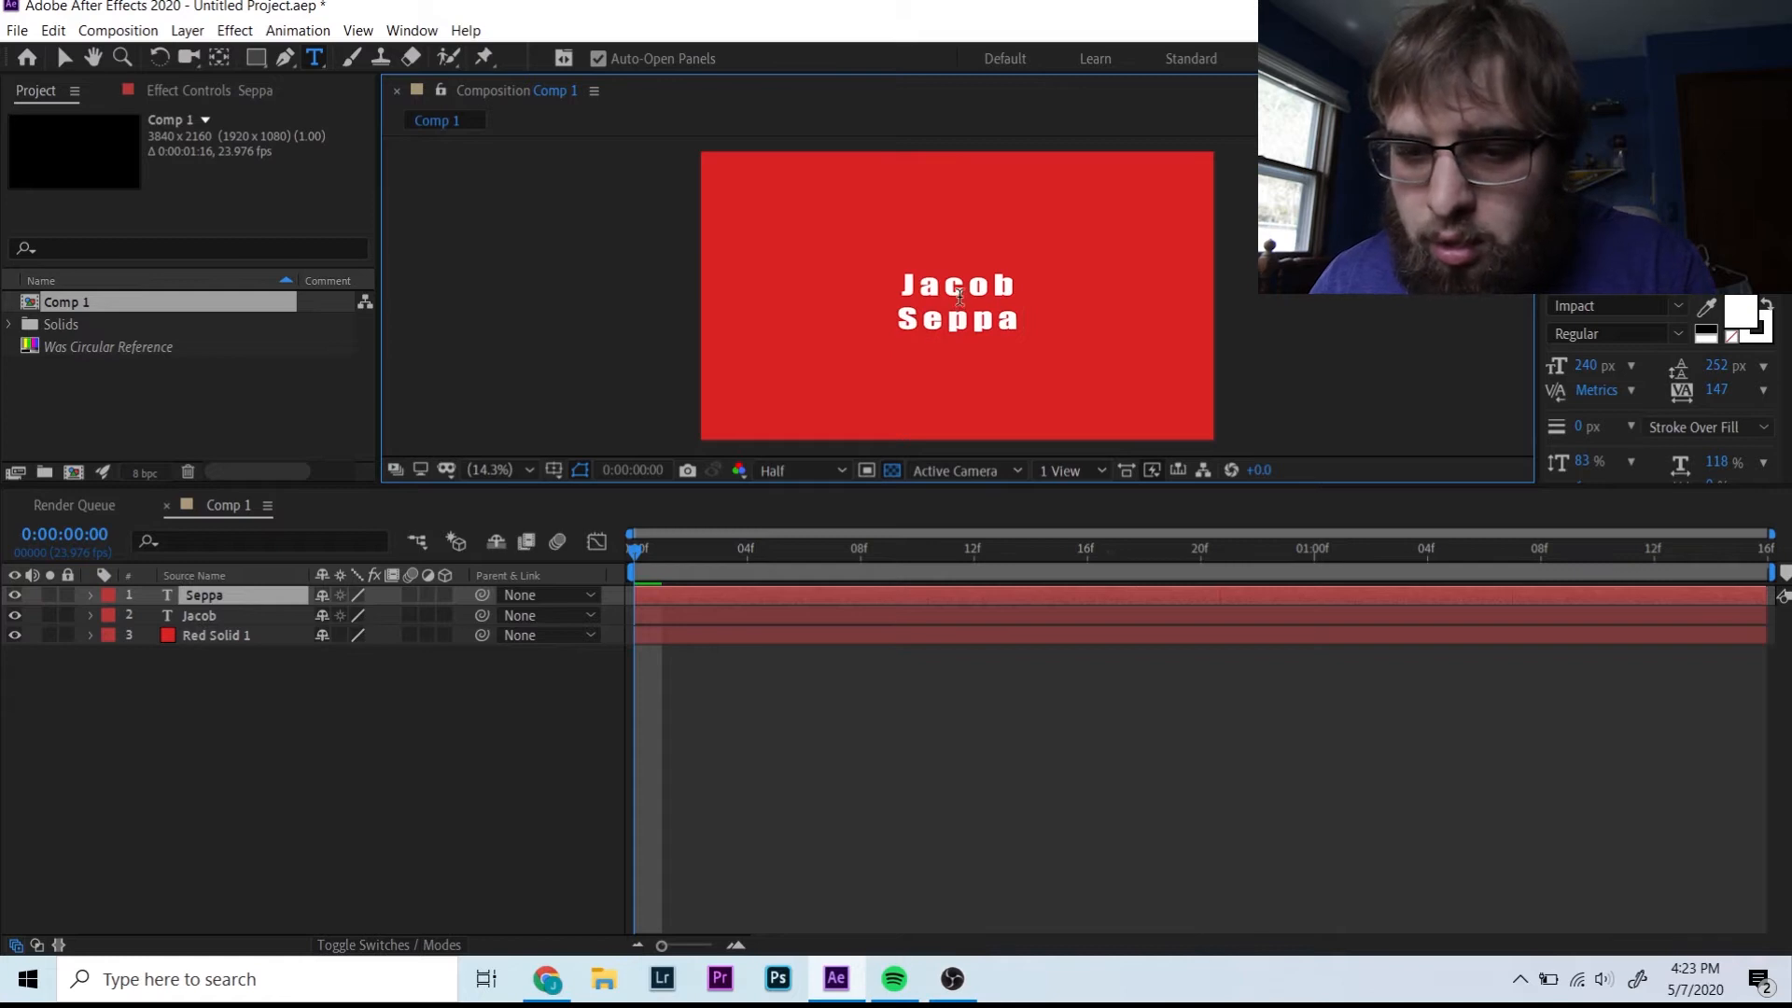
click(199, 617)
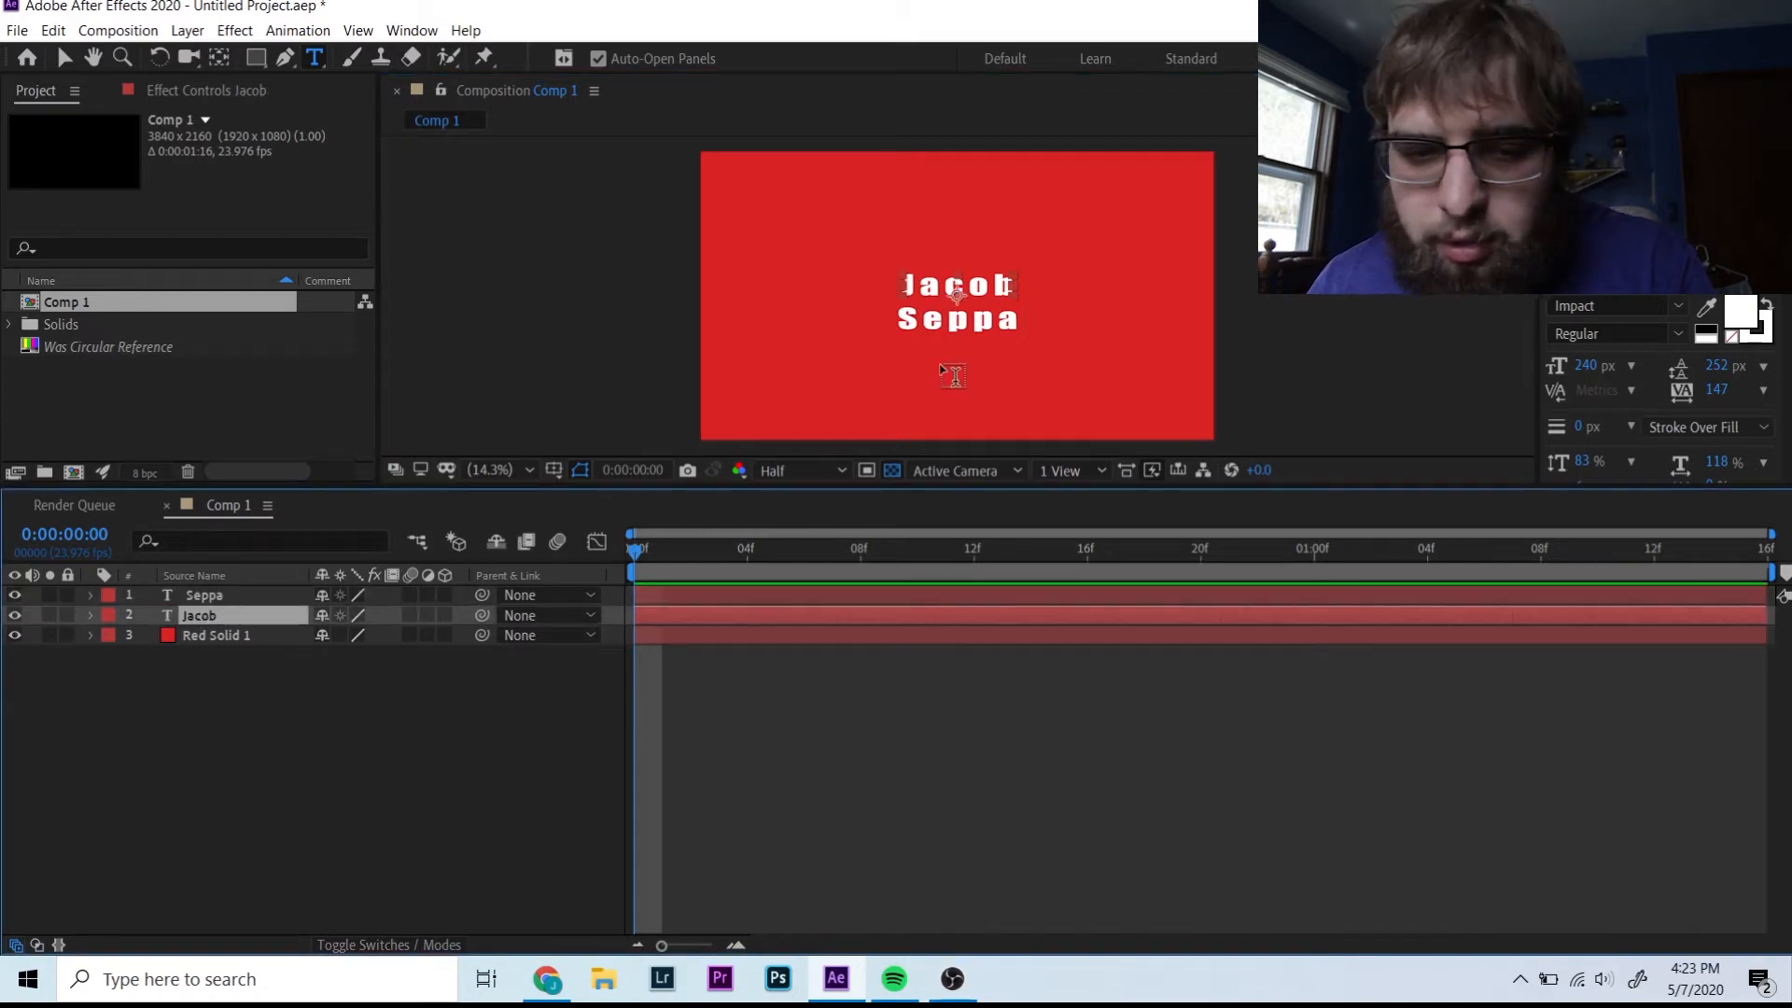
click(14, 596)
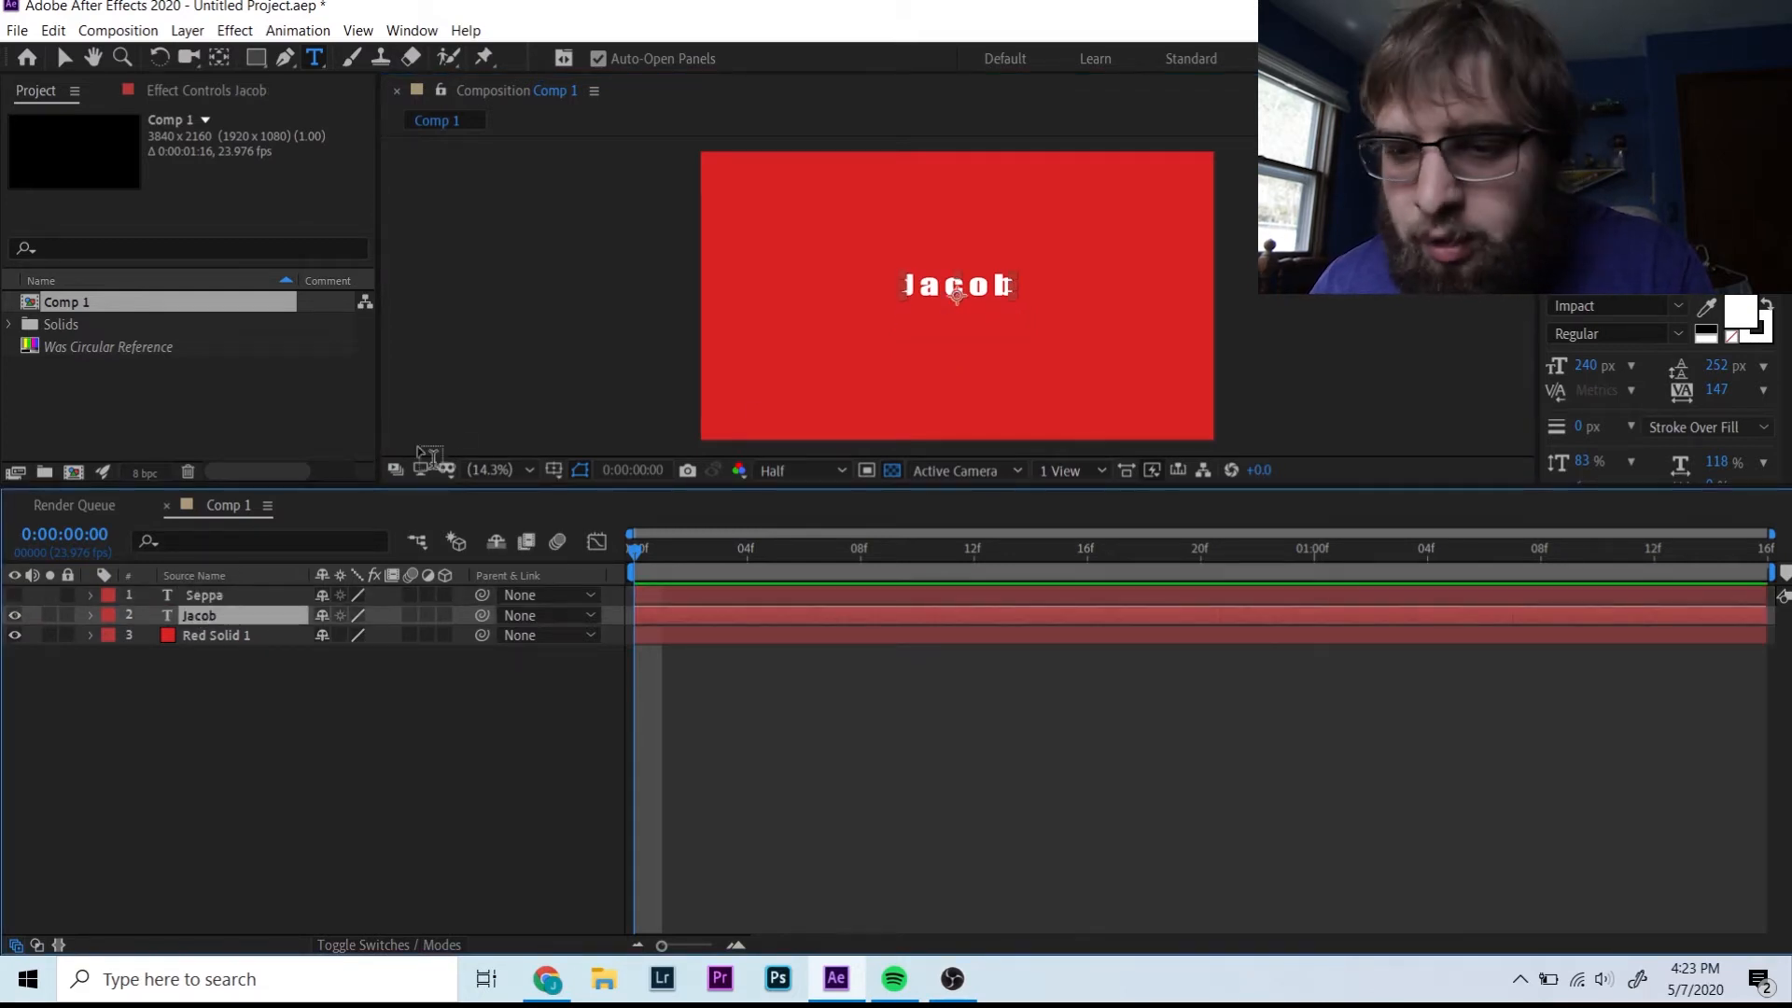
click(1613, 229)
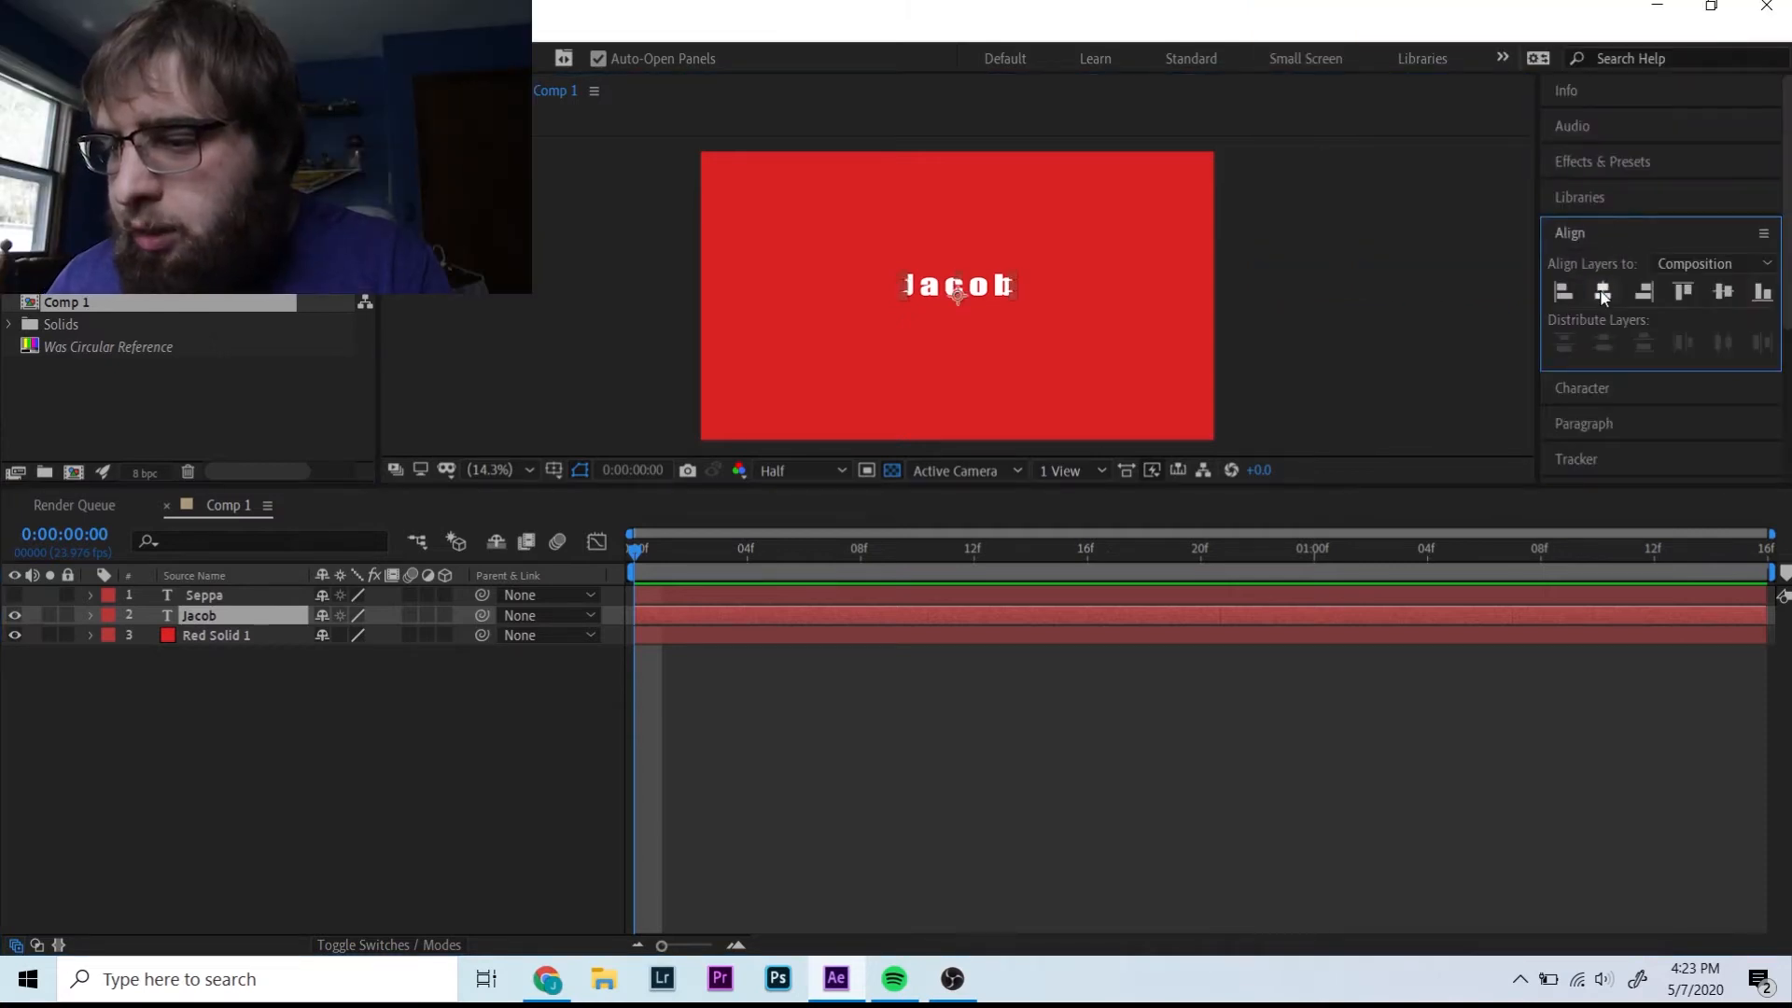
click(1723, 291)
click(14, 615)
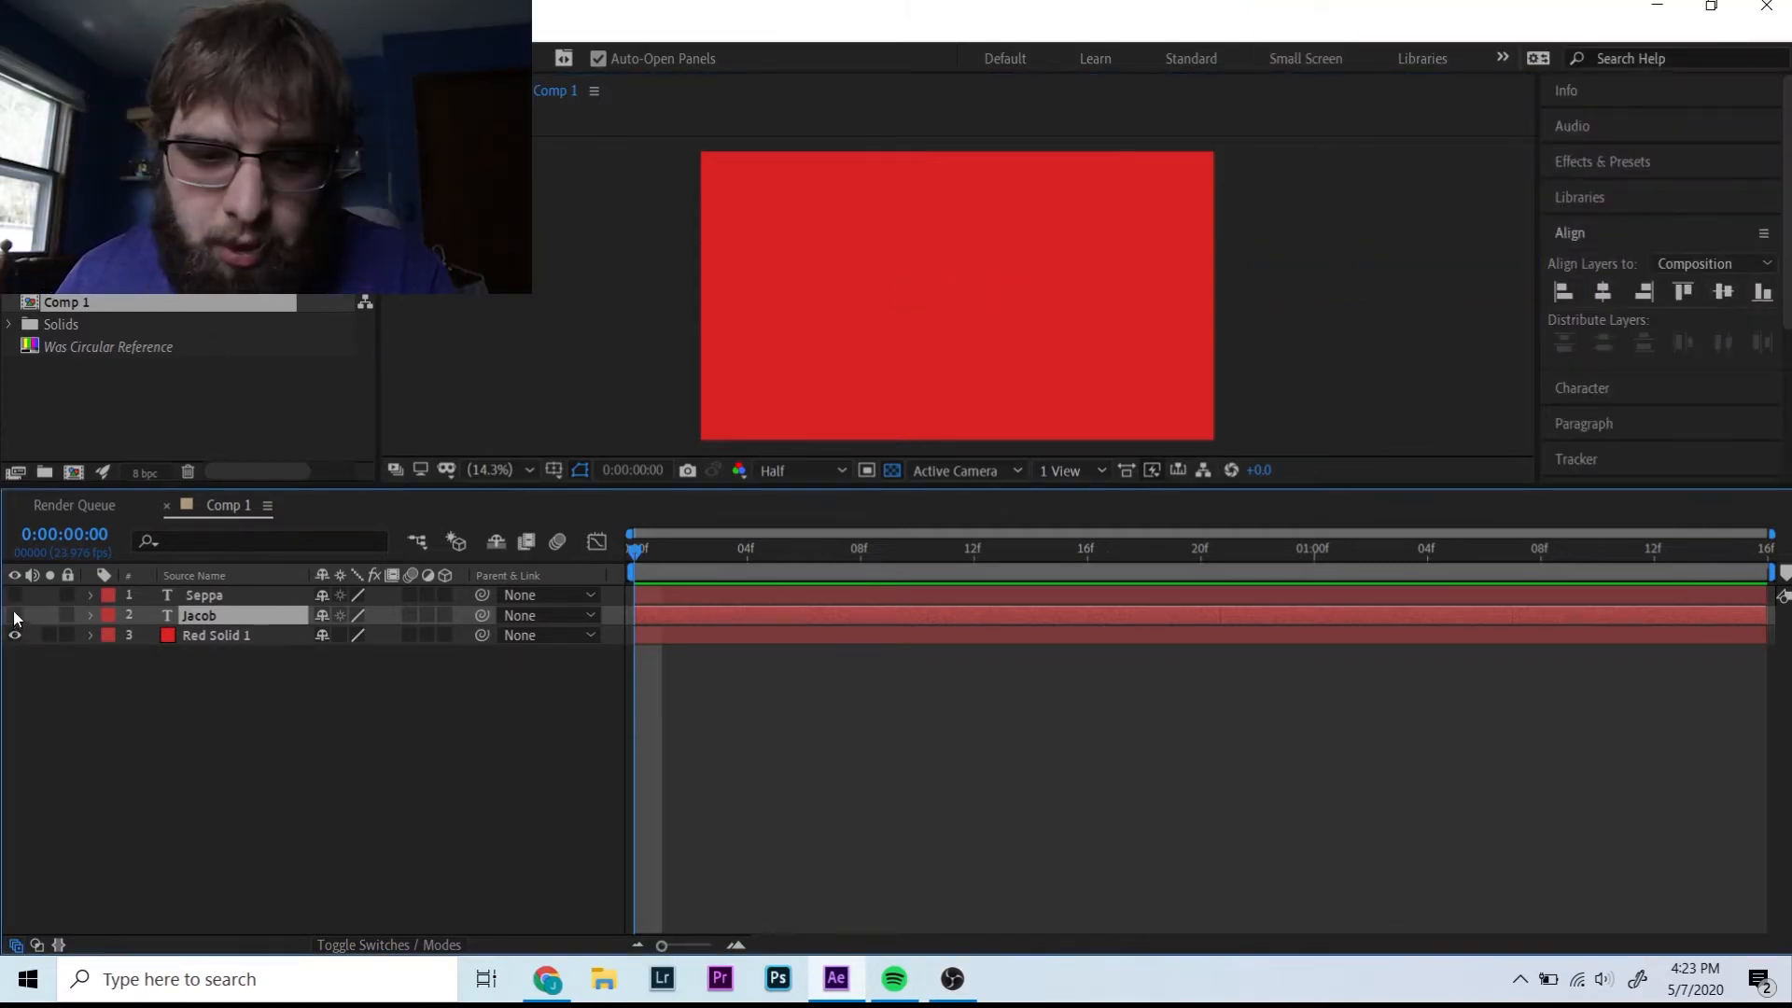
click(14, 595)
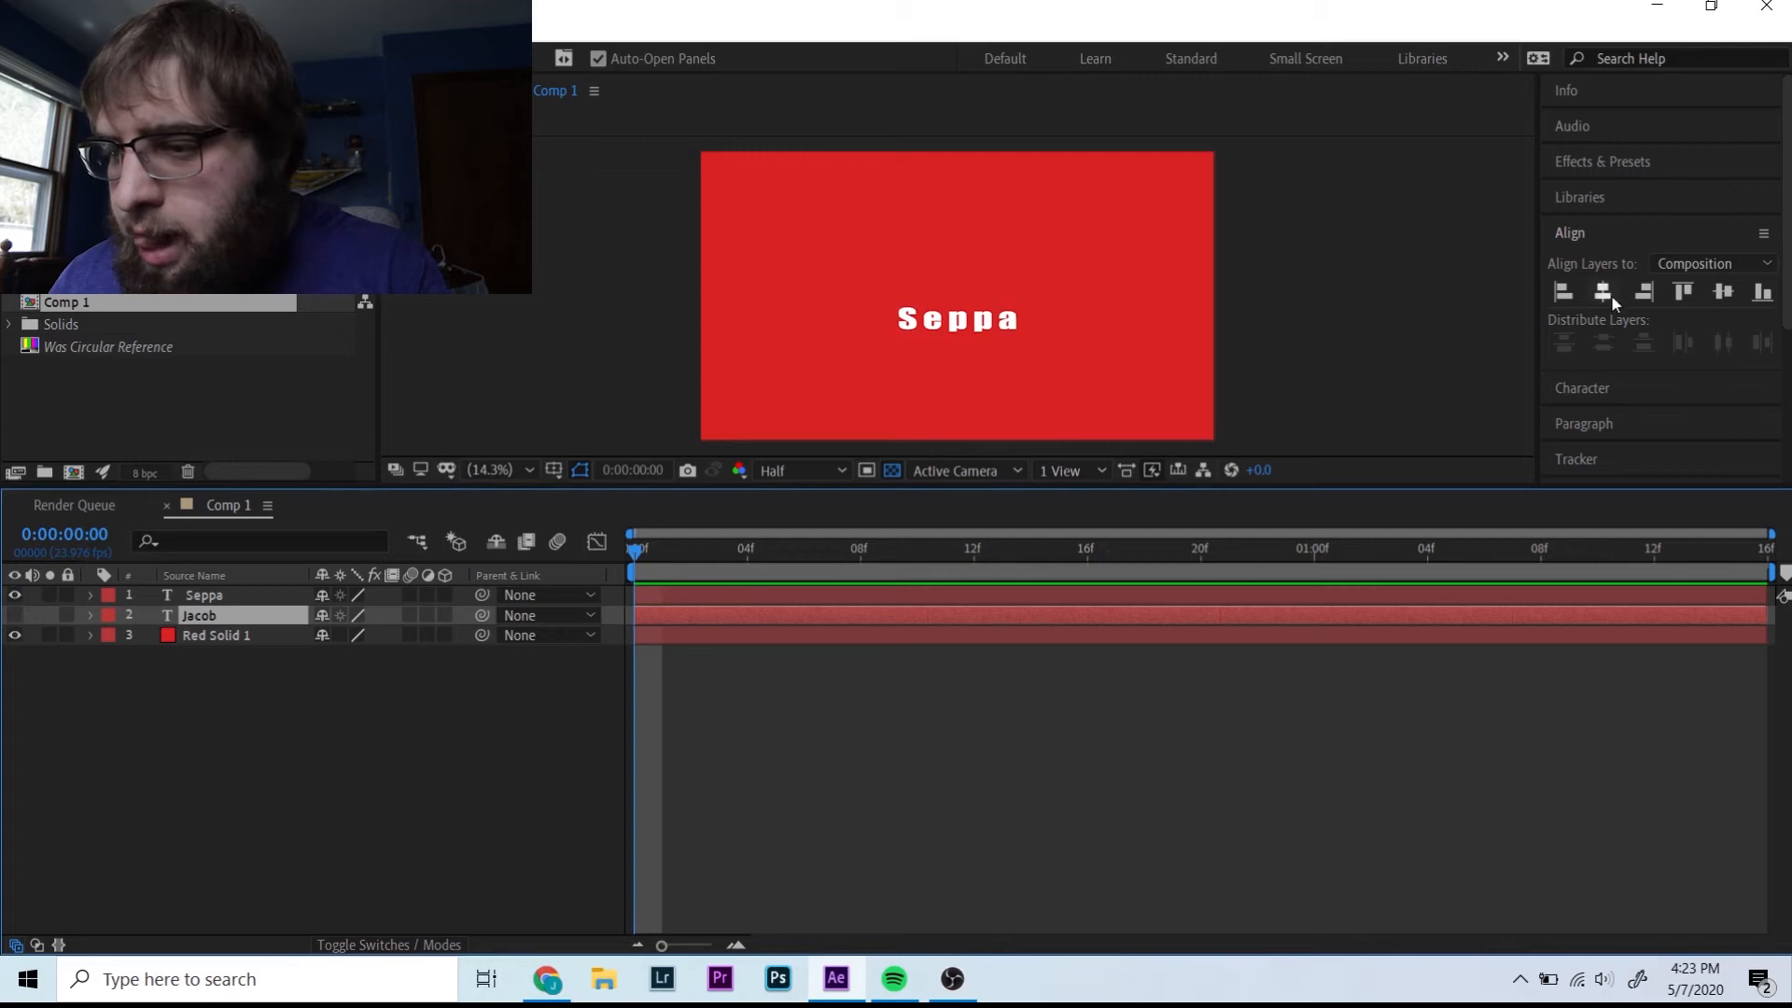
click(1604, 294)
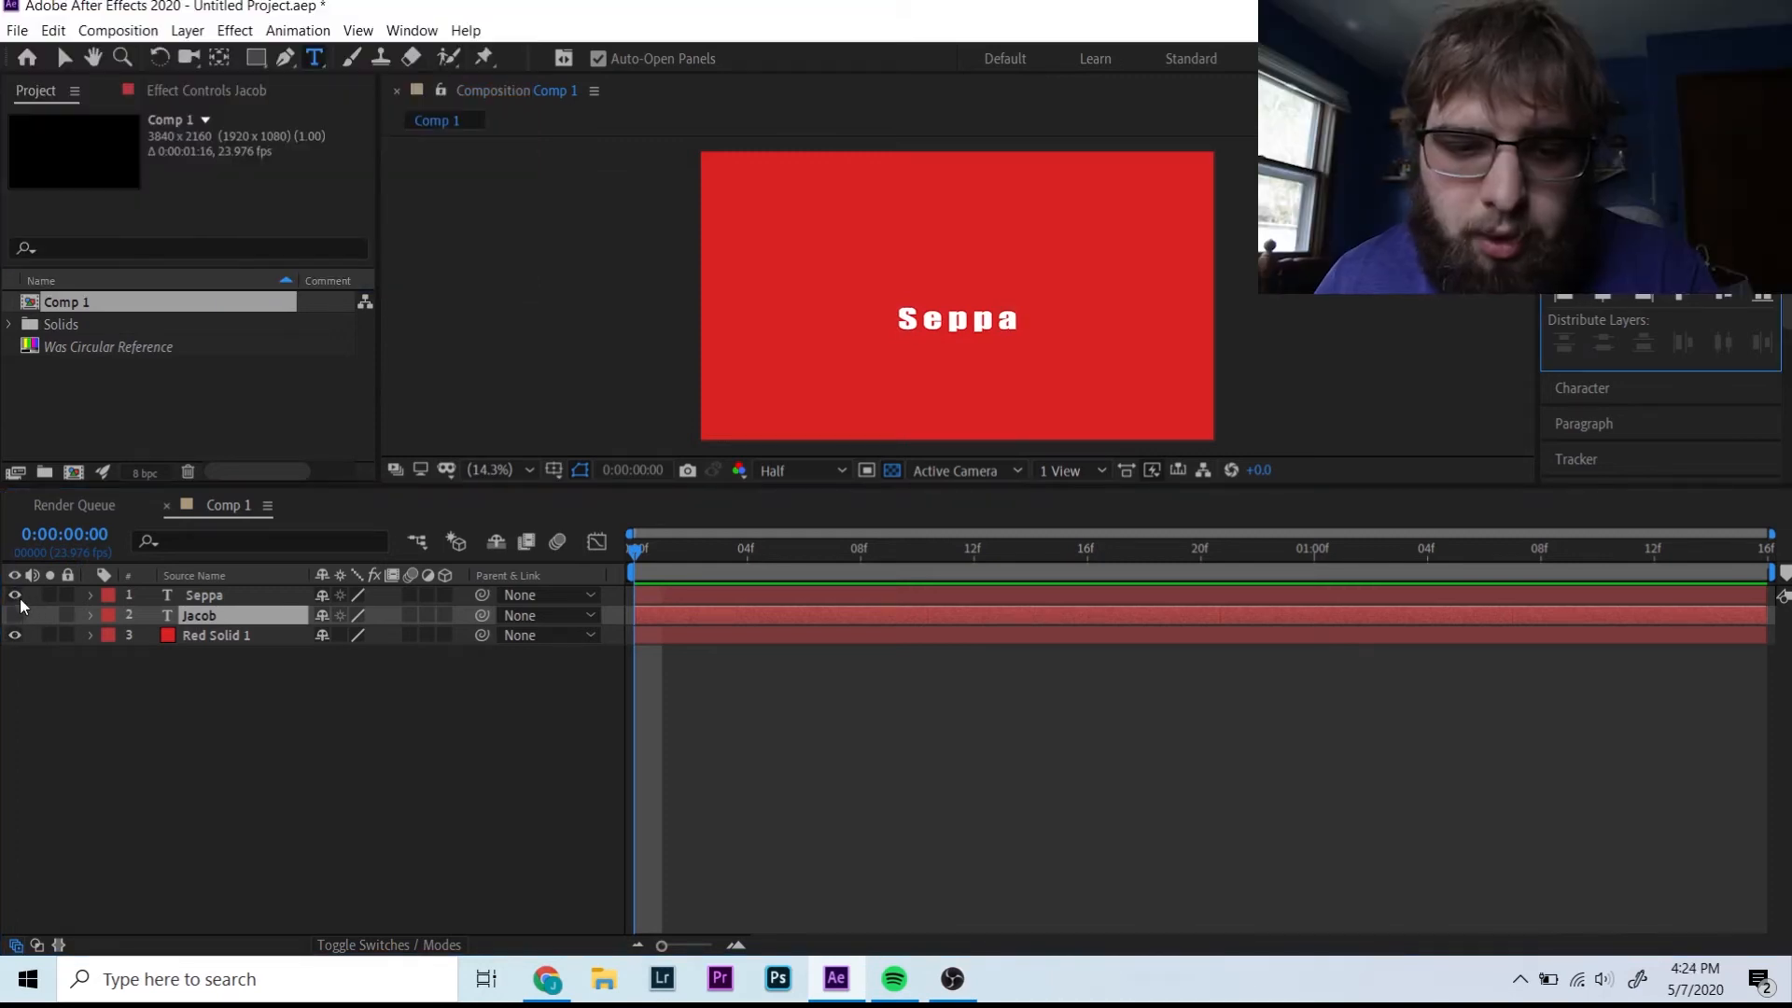
click(15, 595)
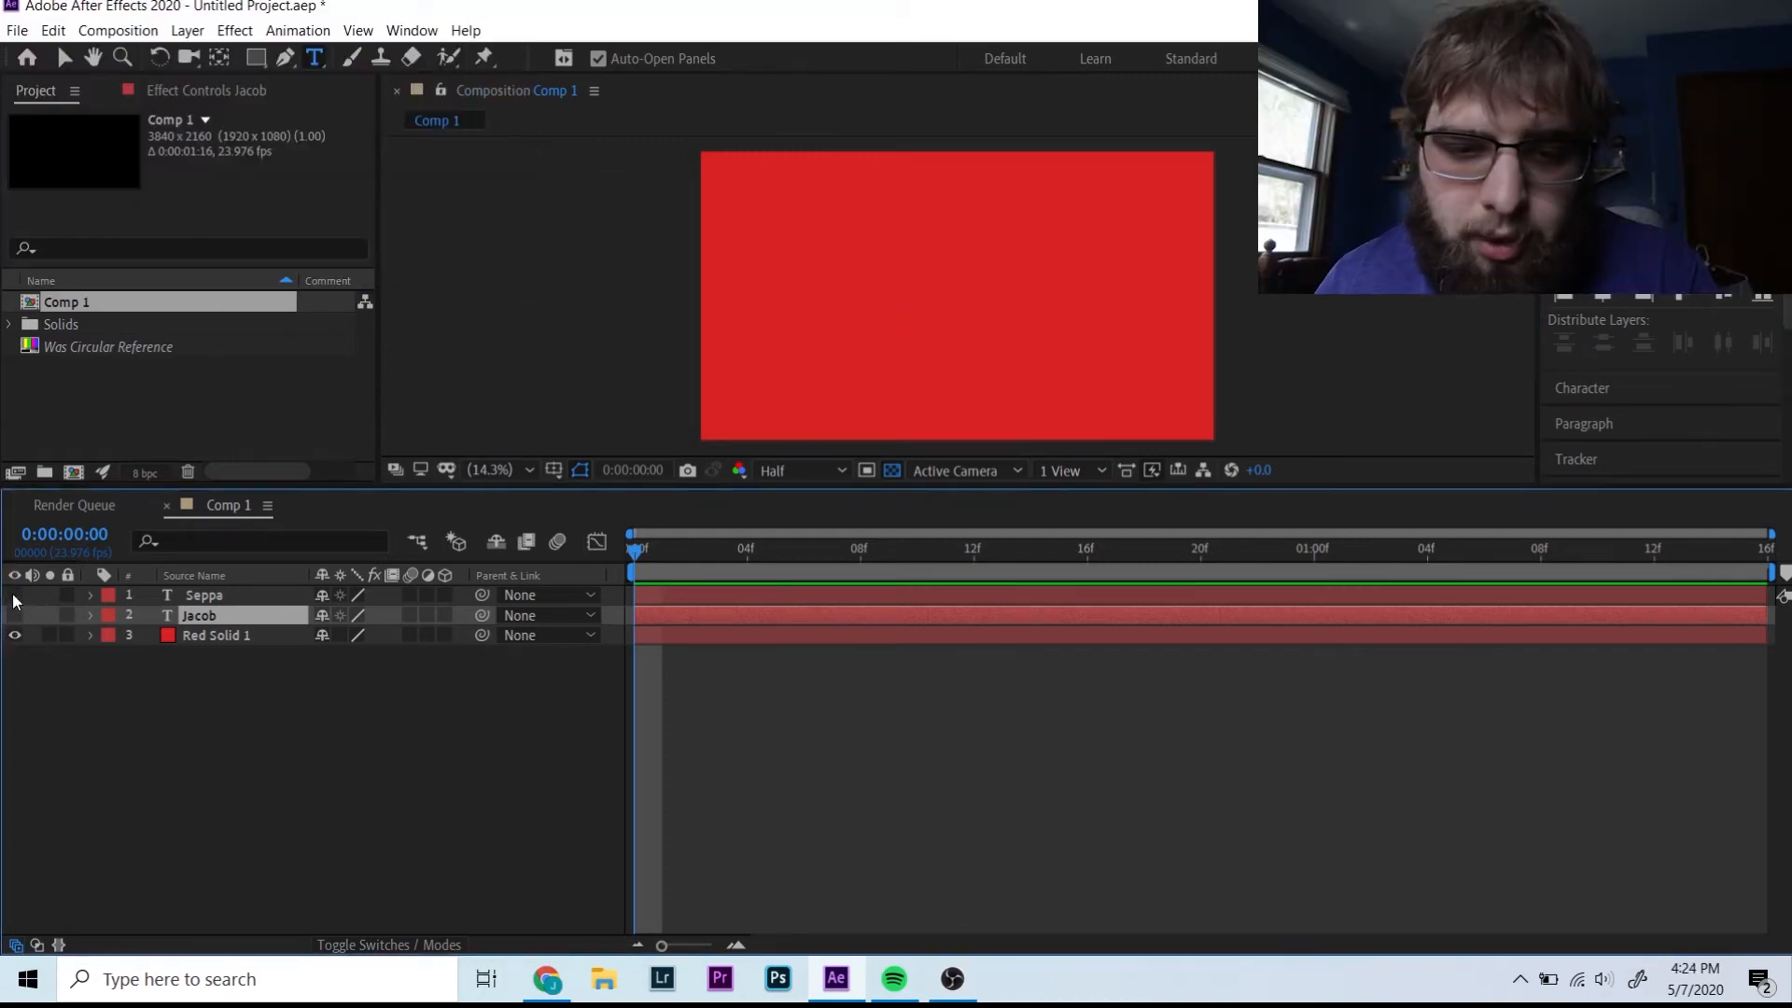
right_click(159, 758)
- Draw a short vertical Pen line left of Seppa on a new shape layer above Seppa
mouse_move(252, 537)
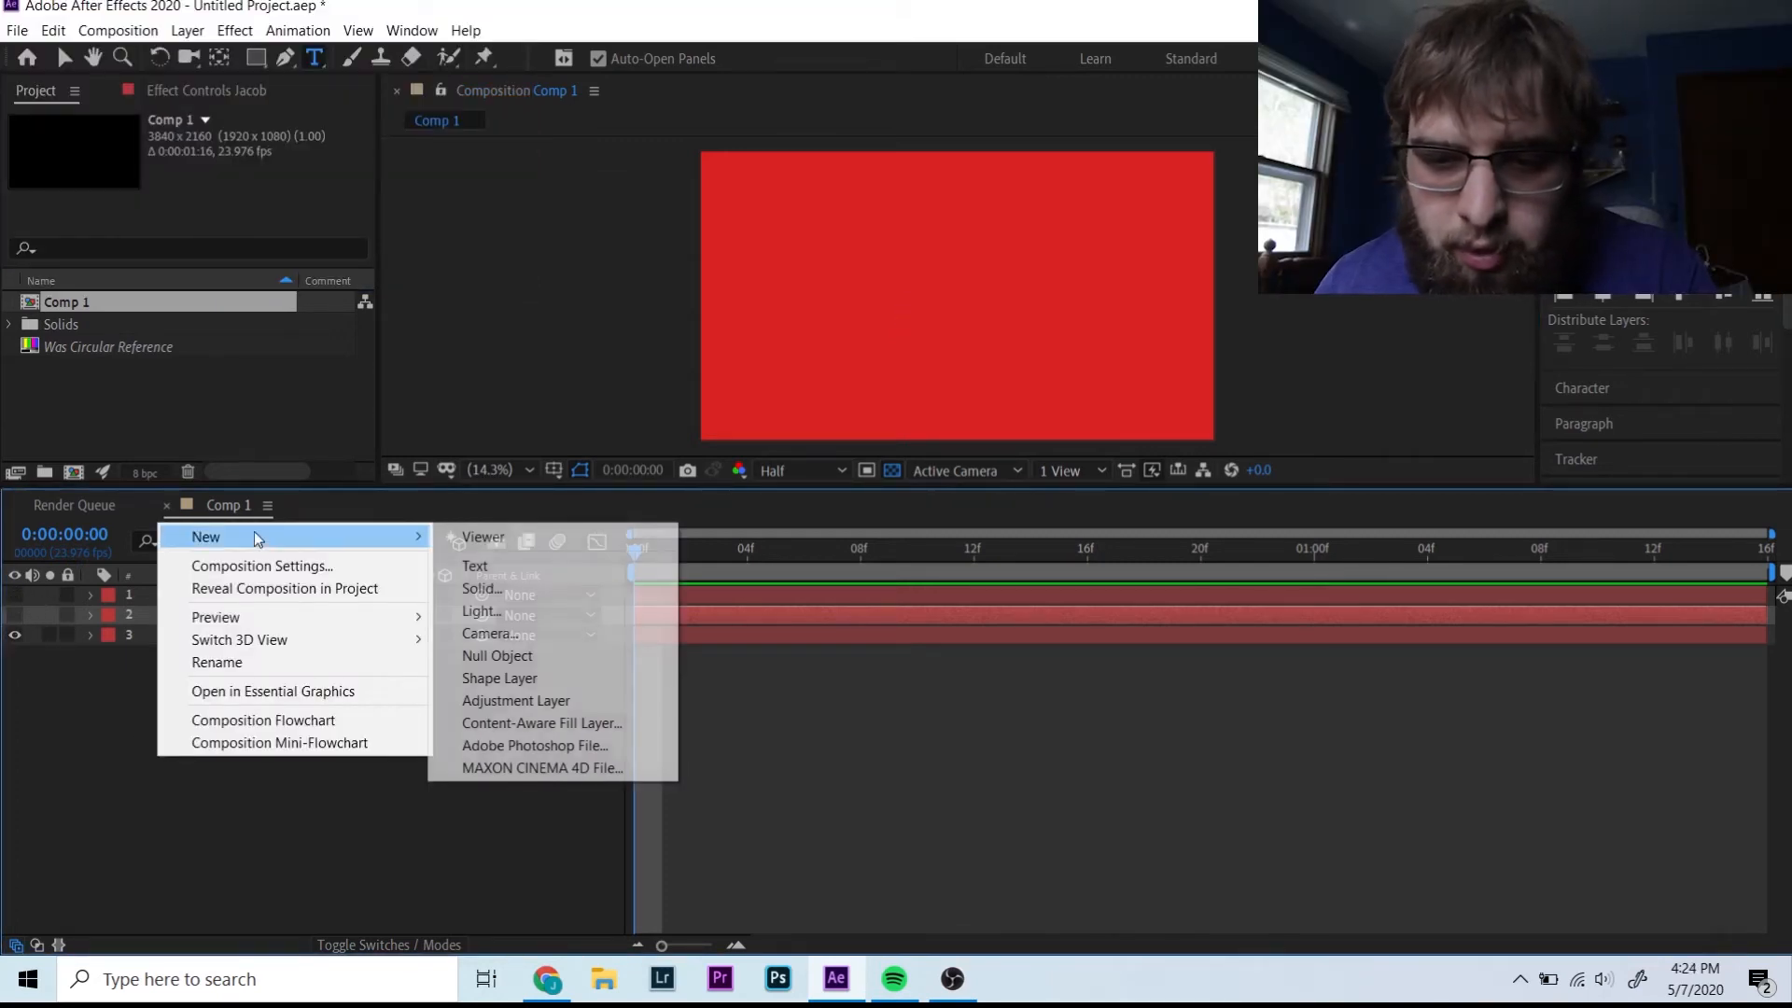
click(523, 678)
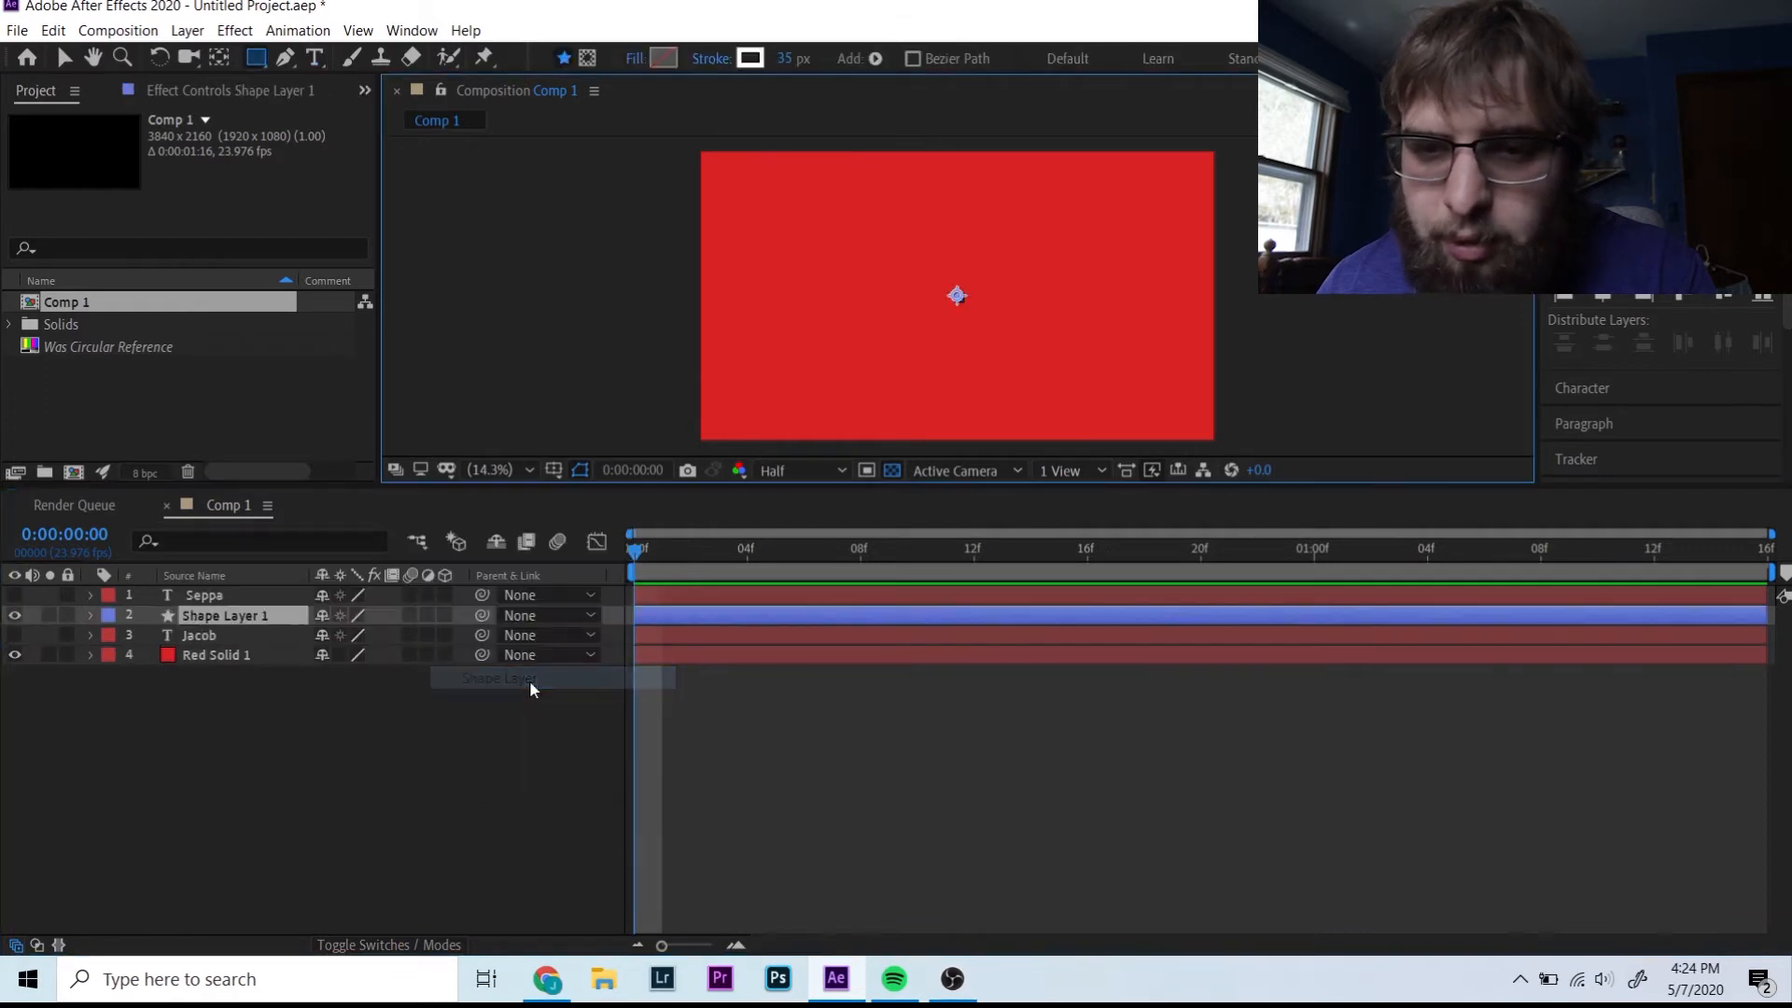
click(285, 57)
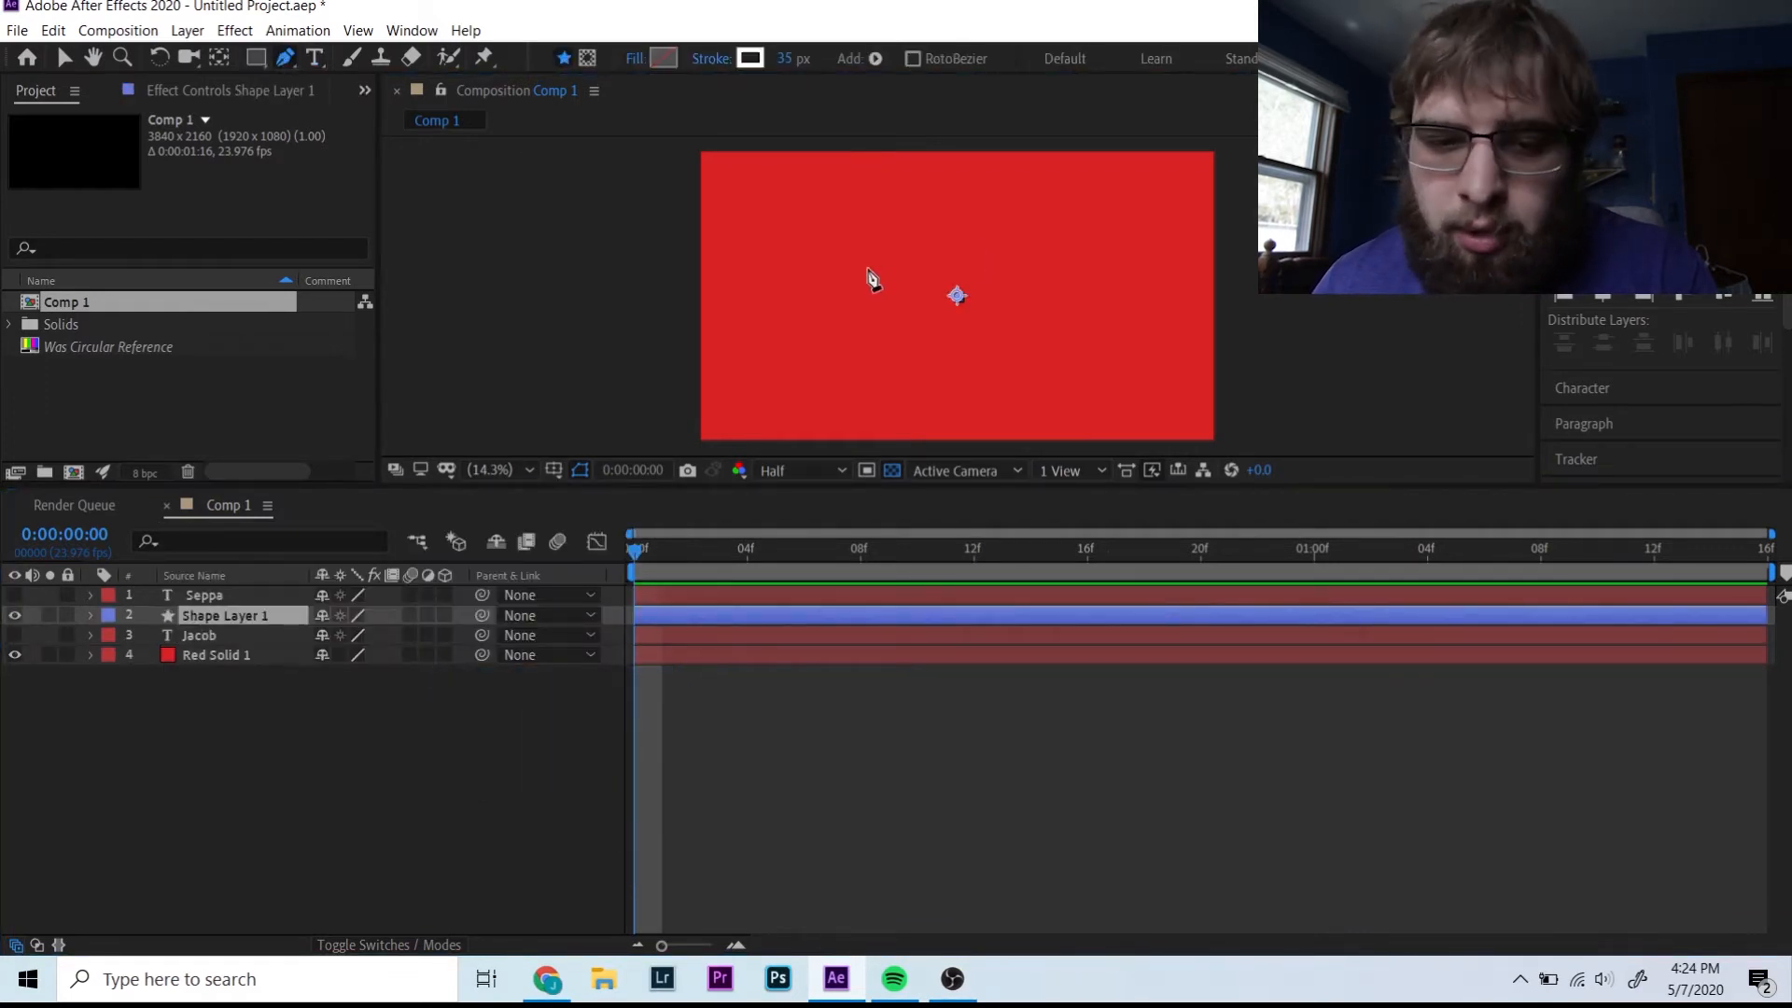
click(14, 595)
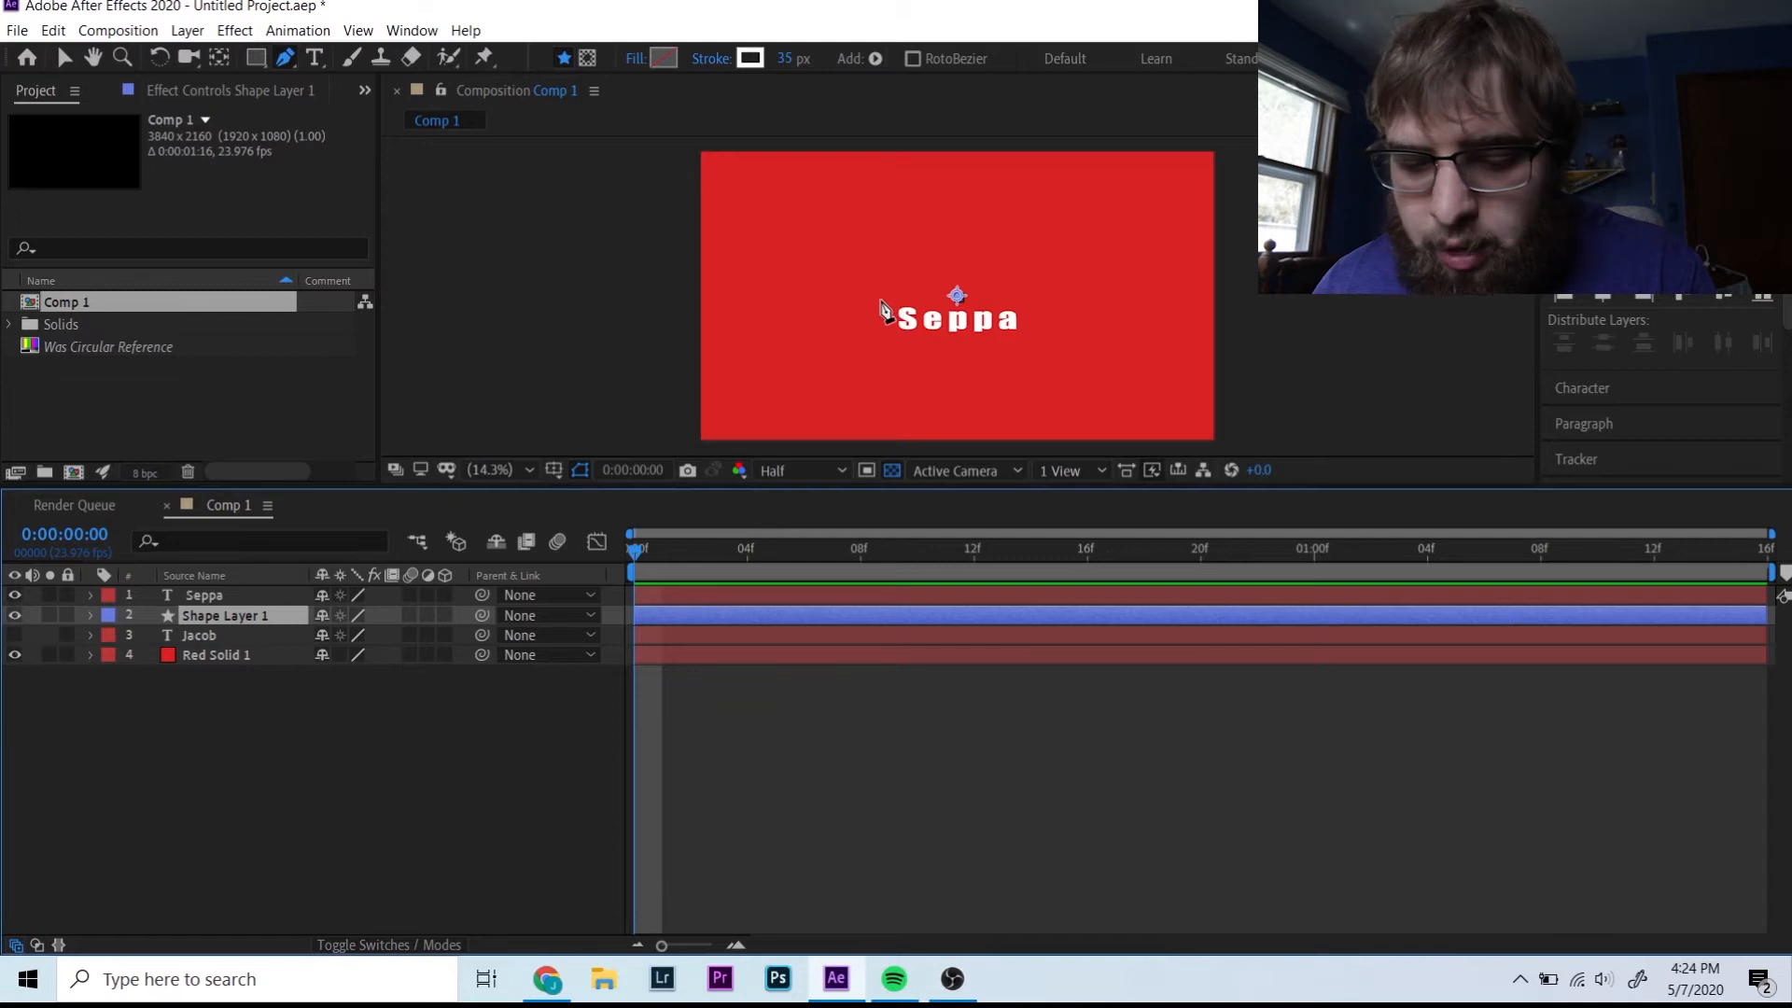
click(881, 301)
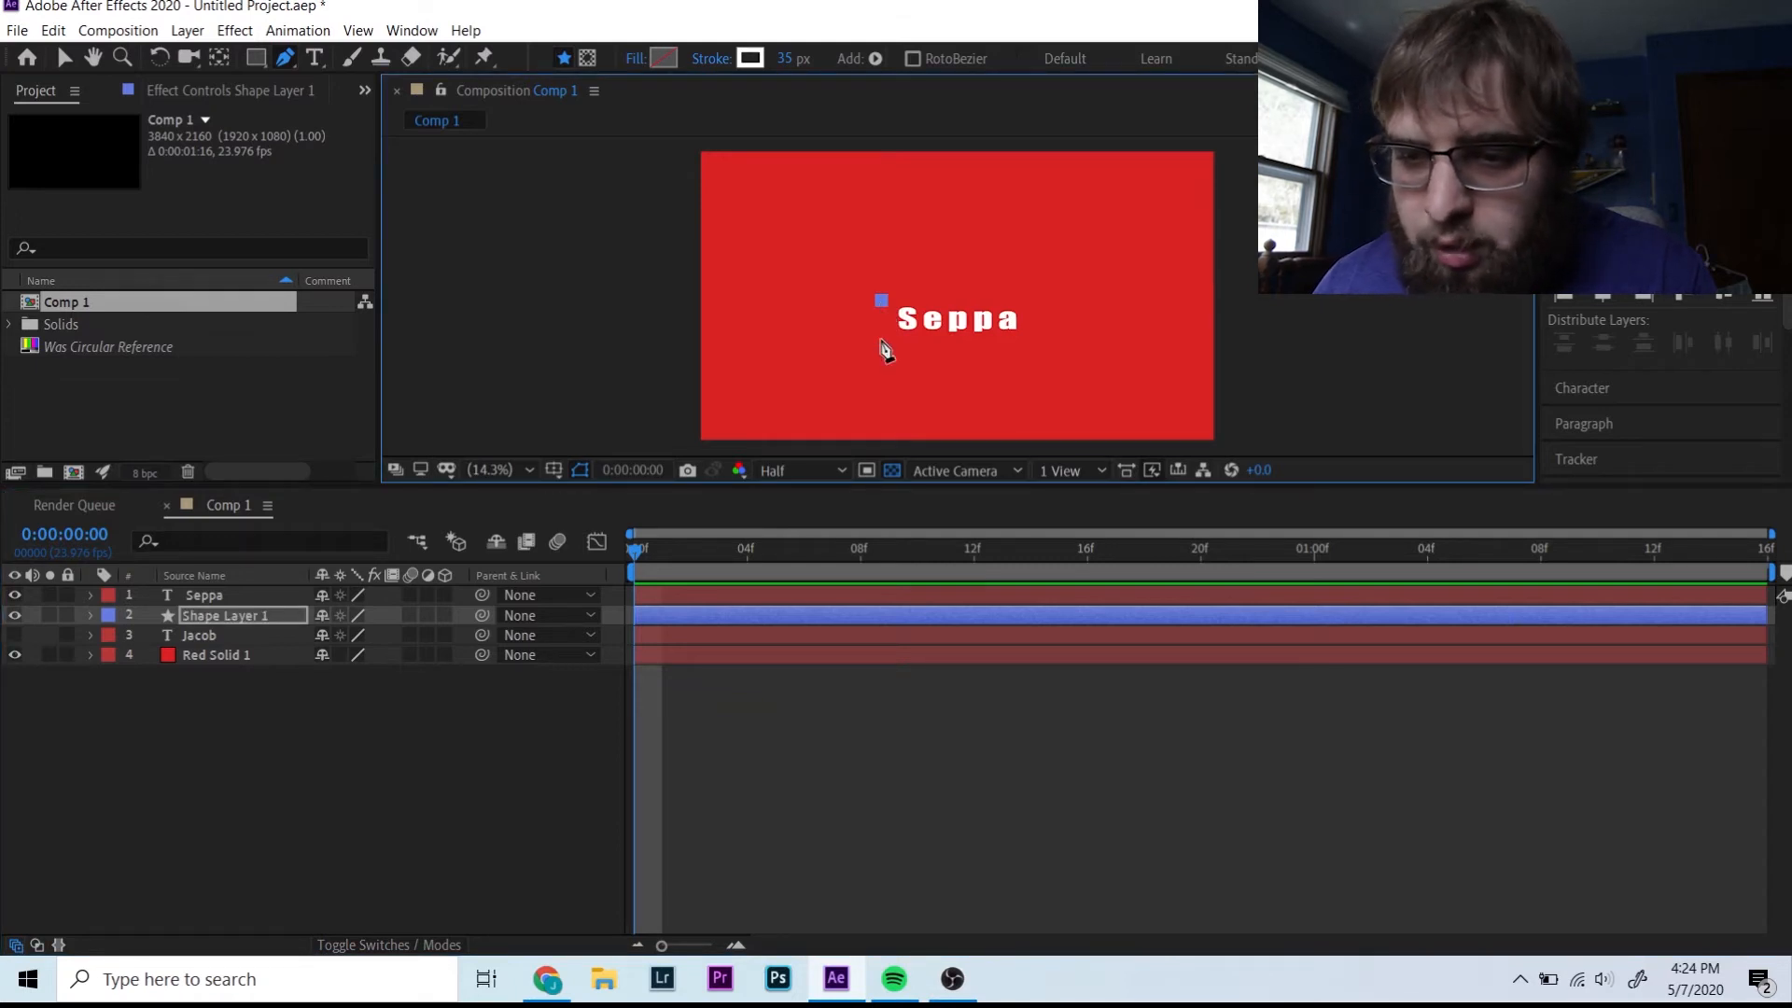
click(881, 340)
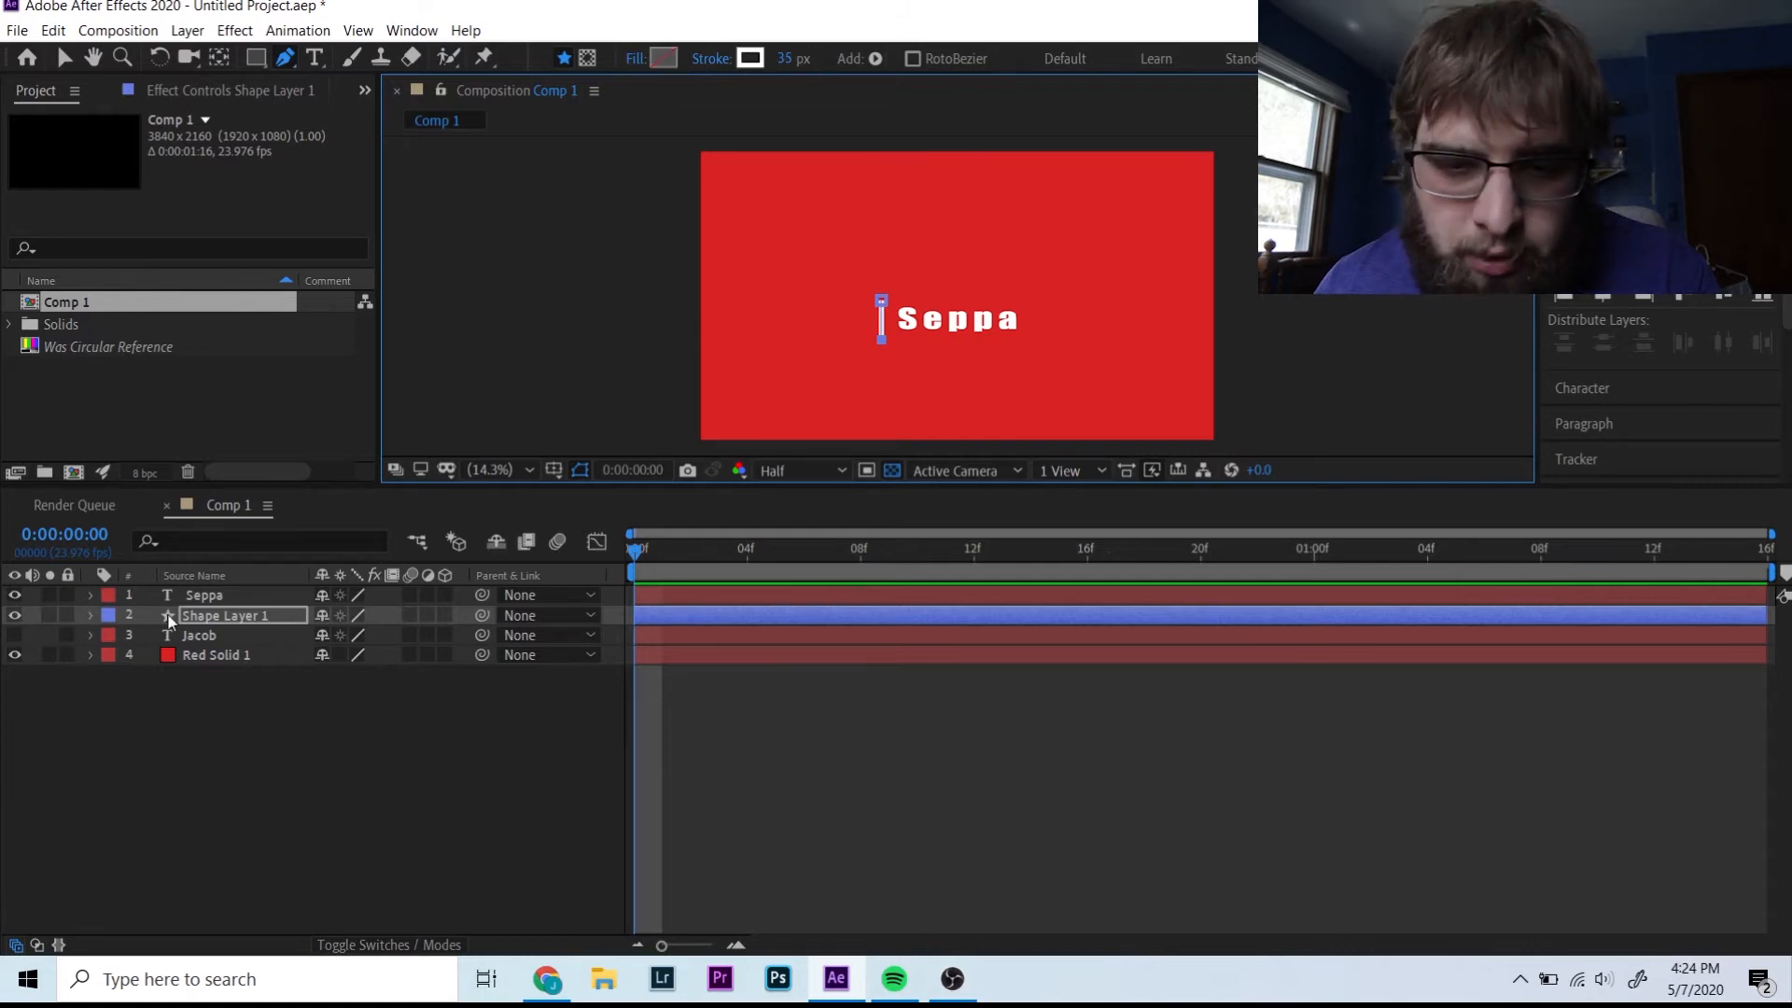
drag(198, 618, 199, 601)
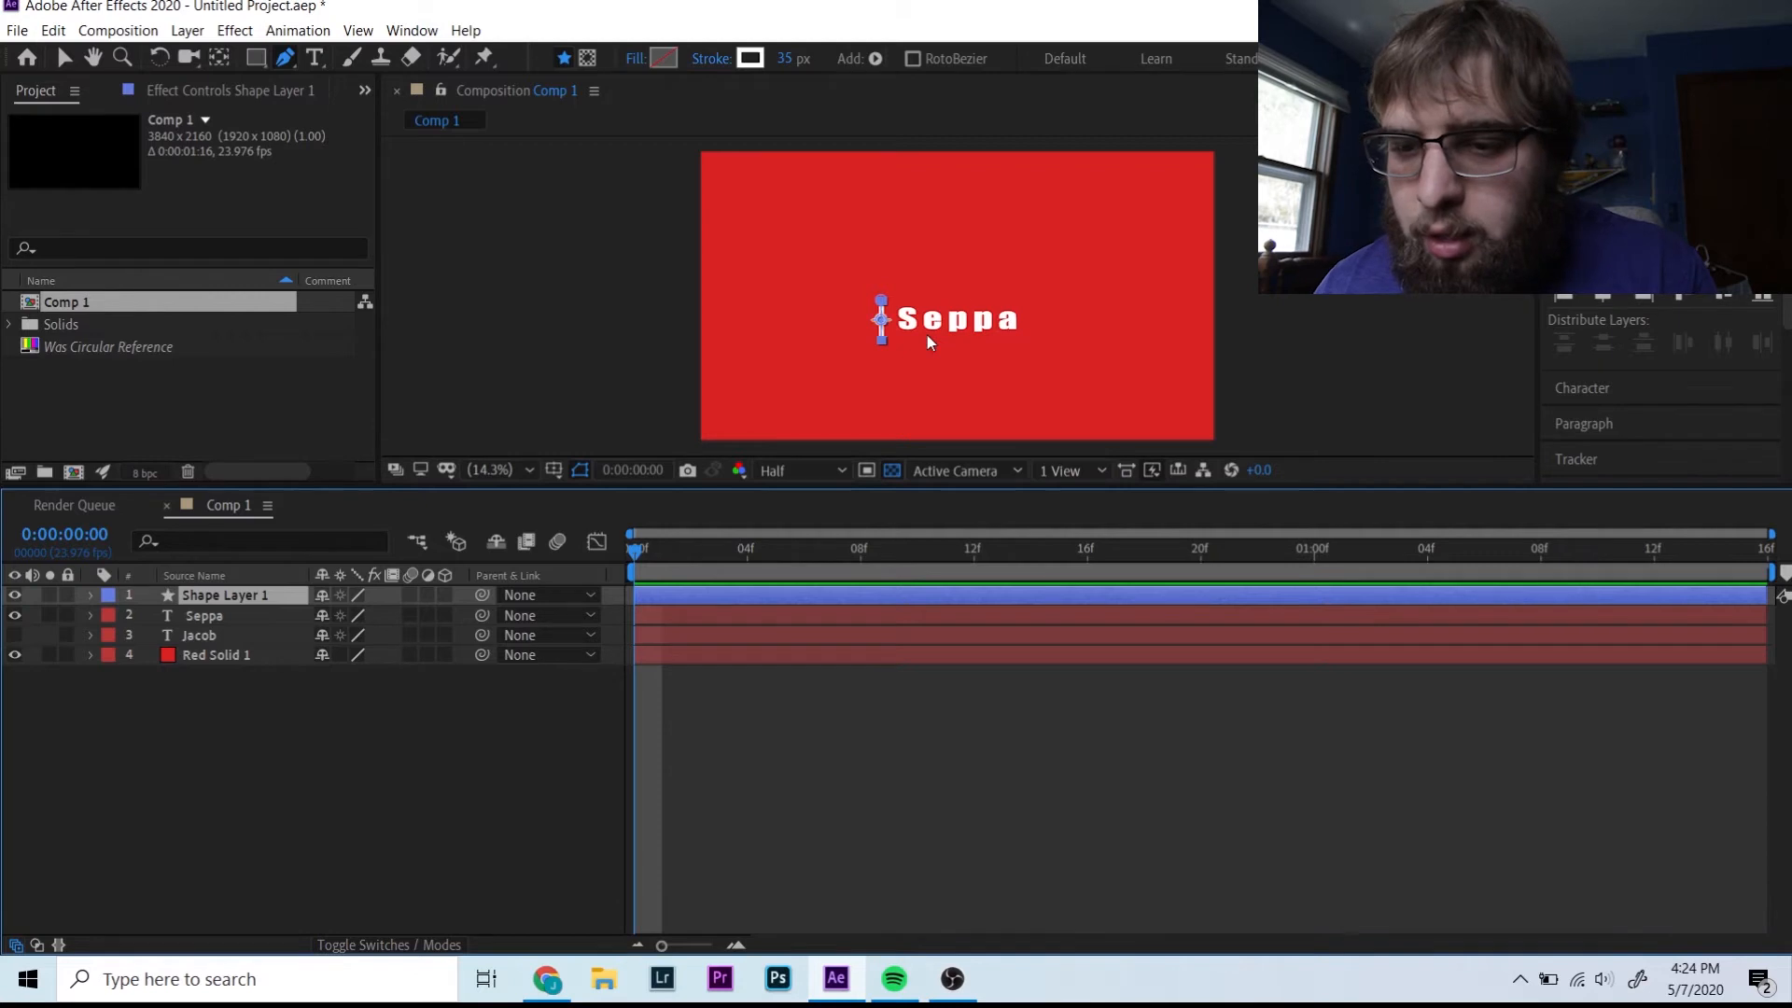
- Scrub Seppa's Position X to the left and zoom the viewer to 33.3%
click(91, 616)
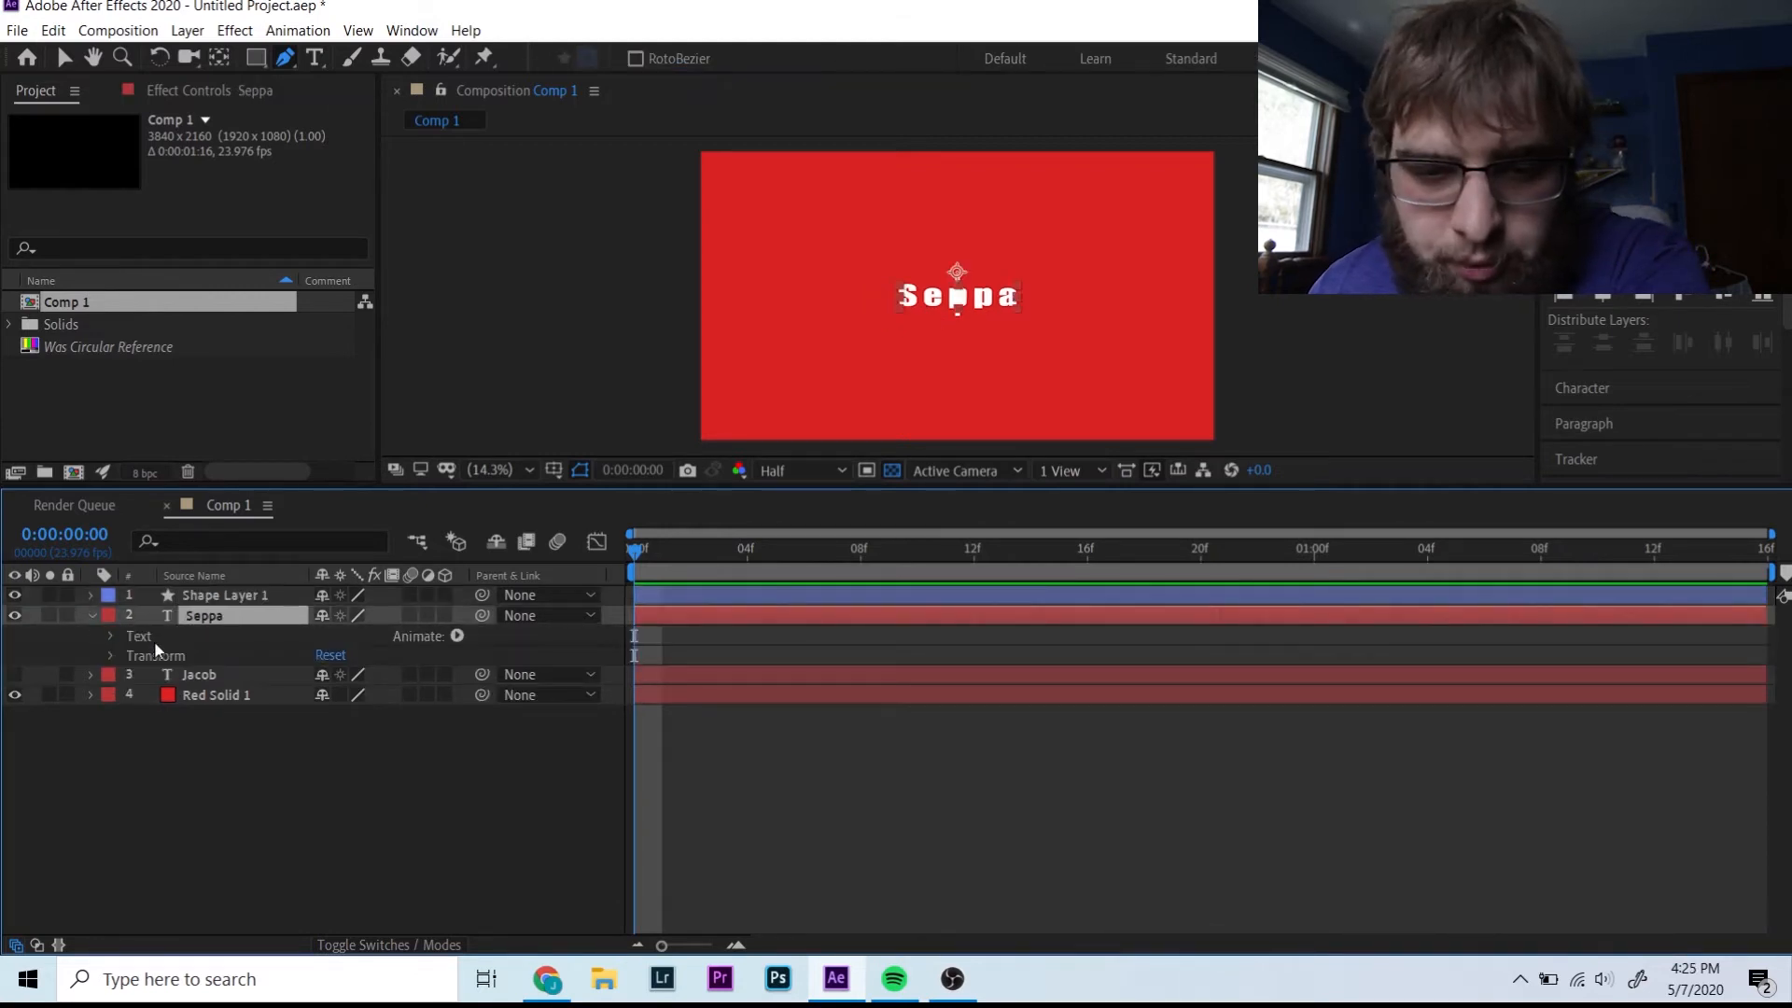
click(110, 657)
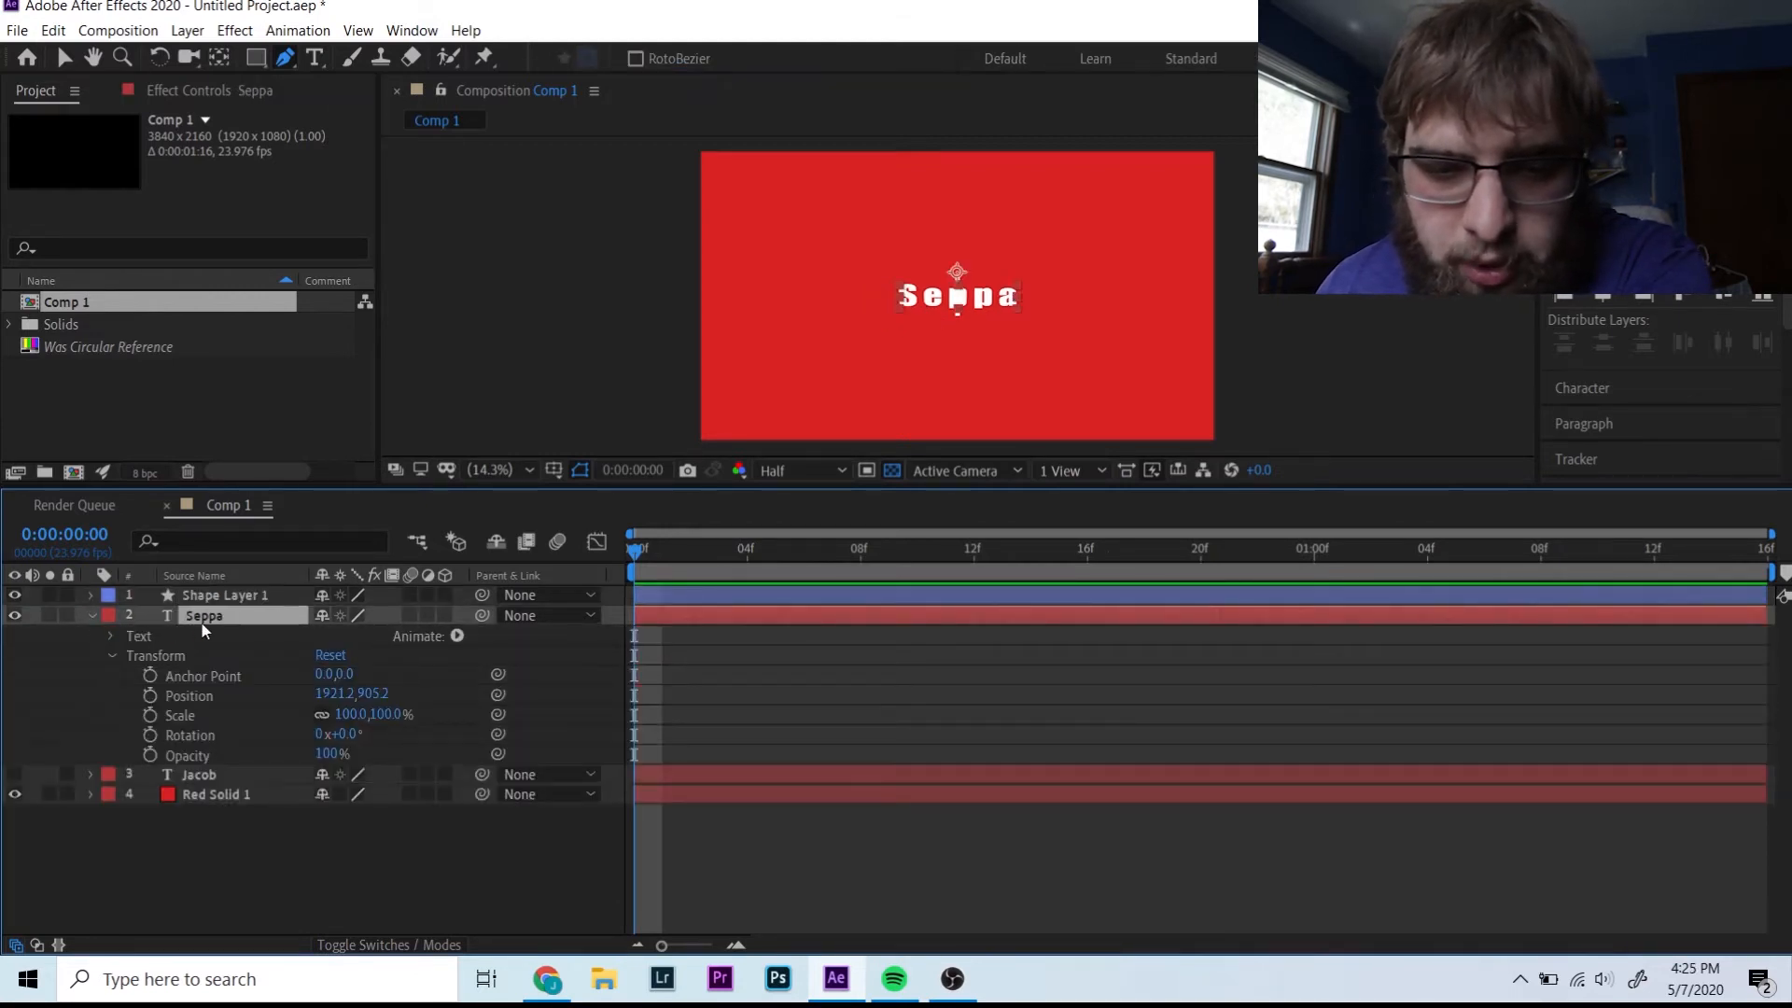
drag(329, 694, 5, 712)
drag(340, 694, 42, 691)
click(487, 471)
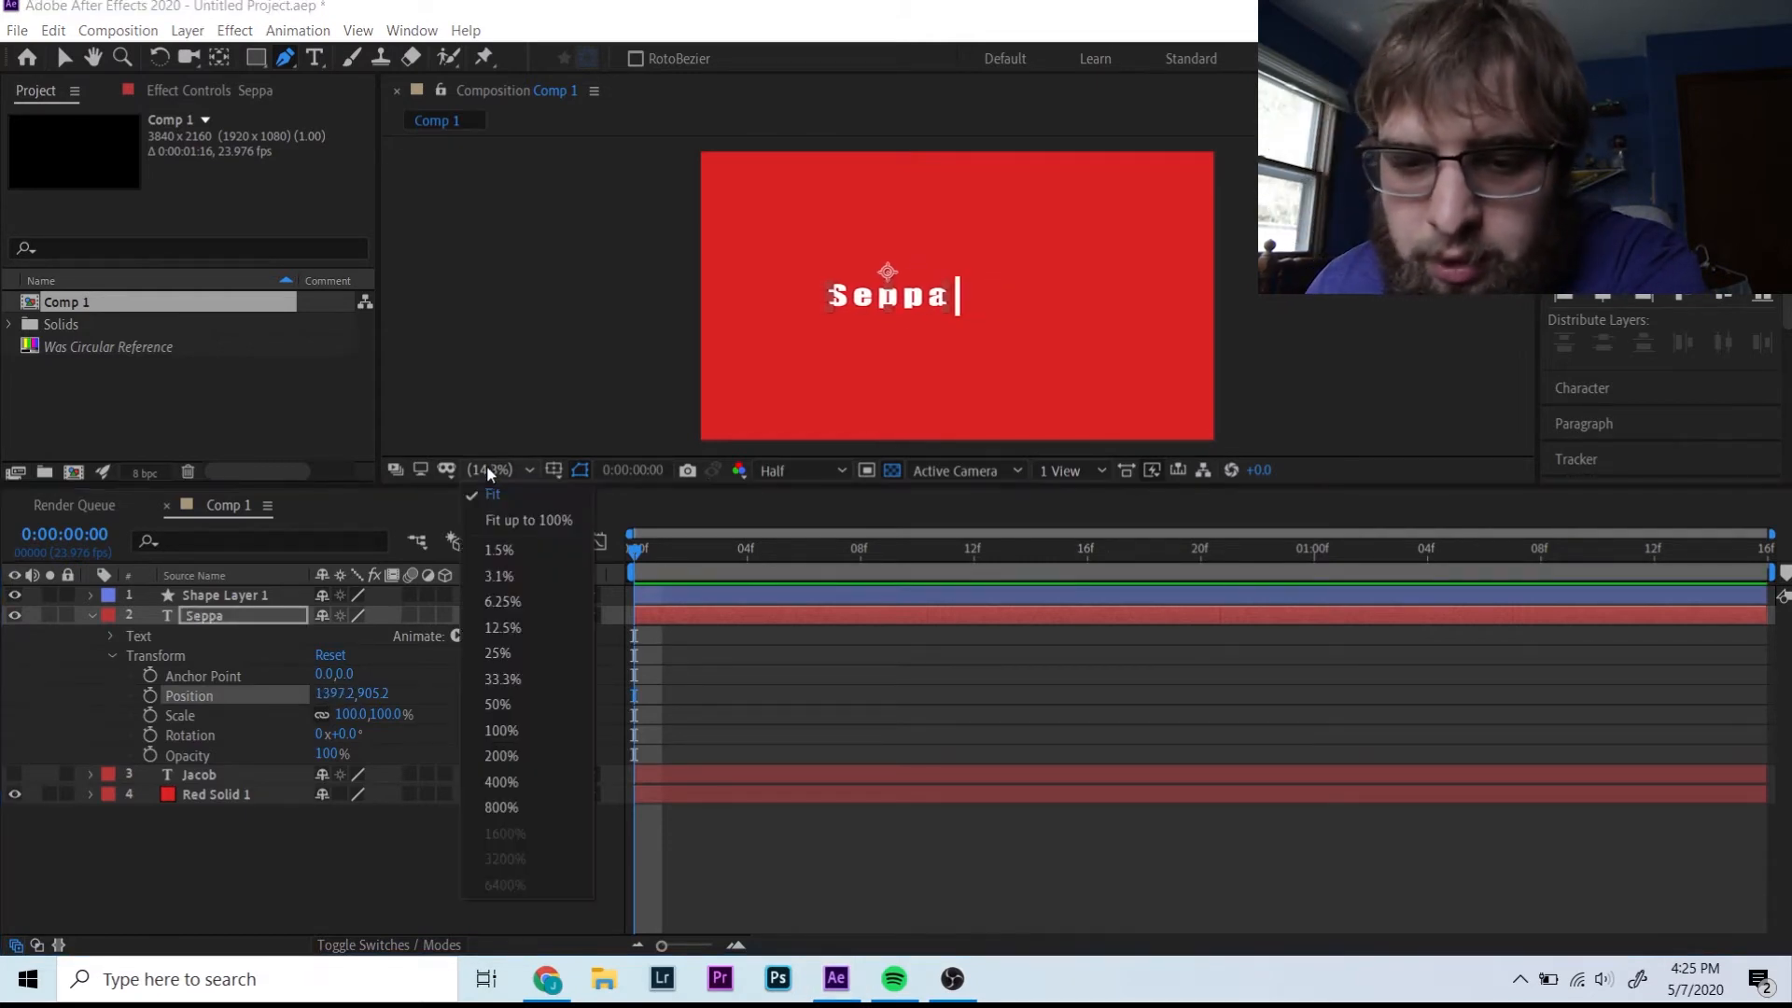
click(530, 679)
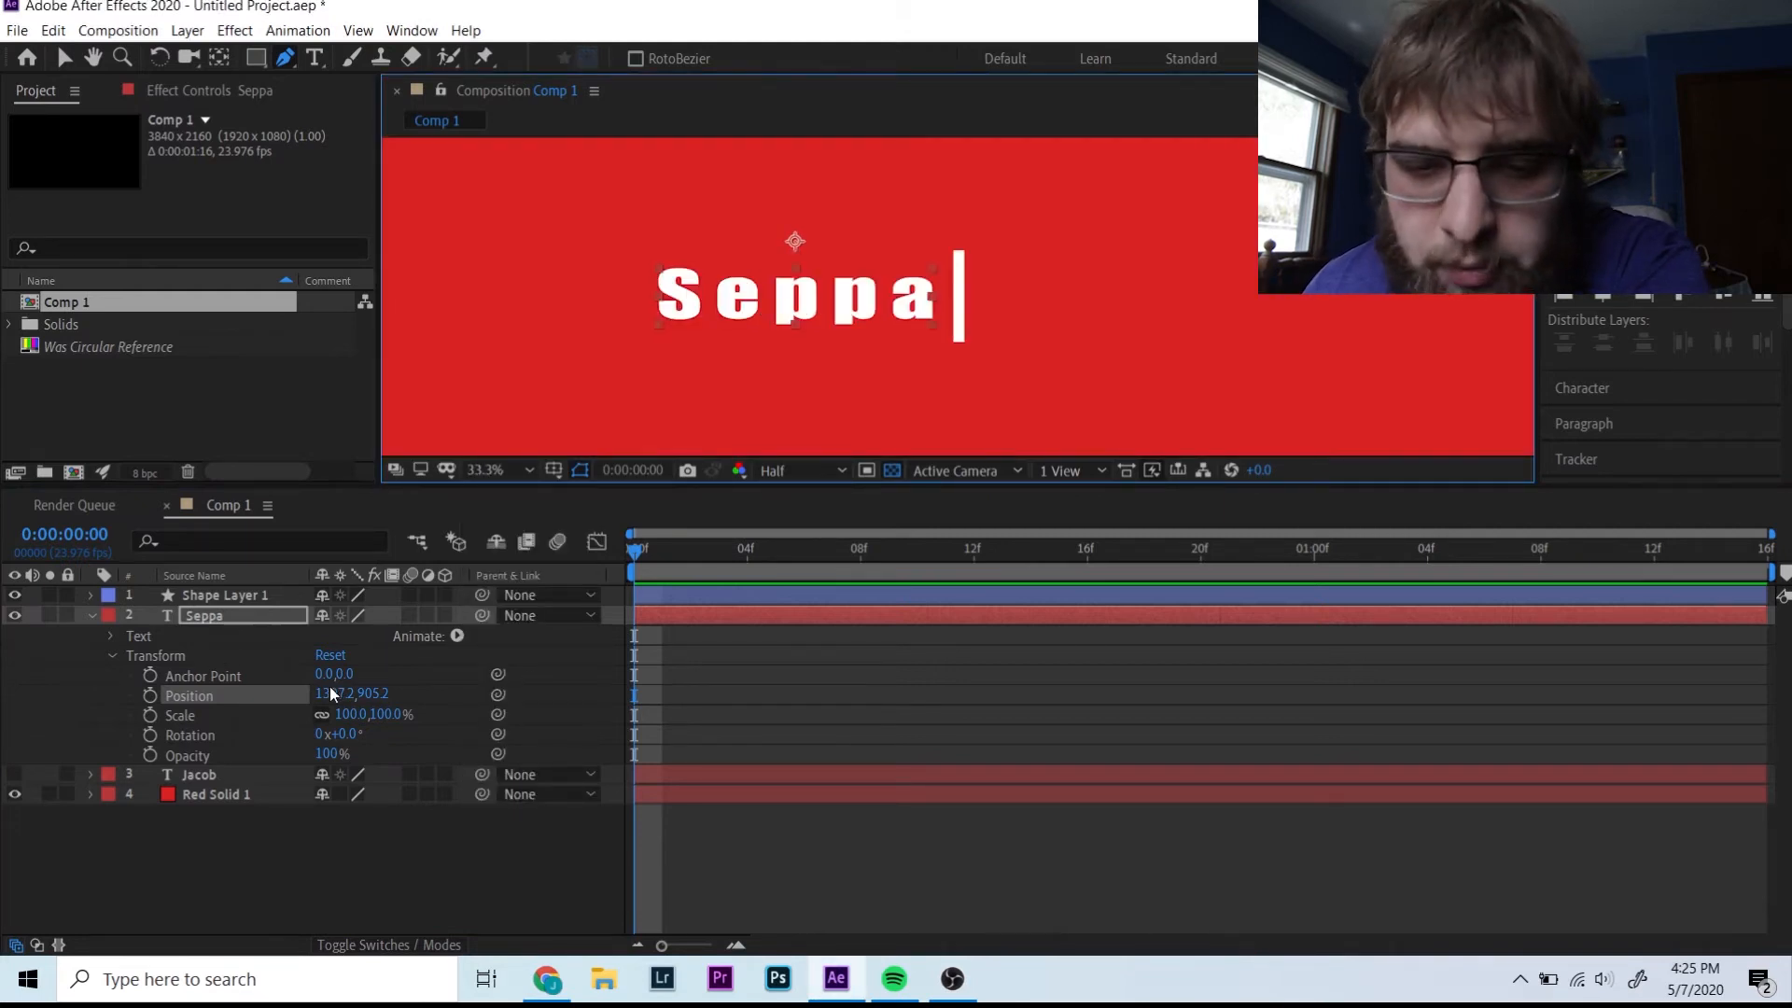
drag(332, 695, 376, 696)
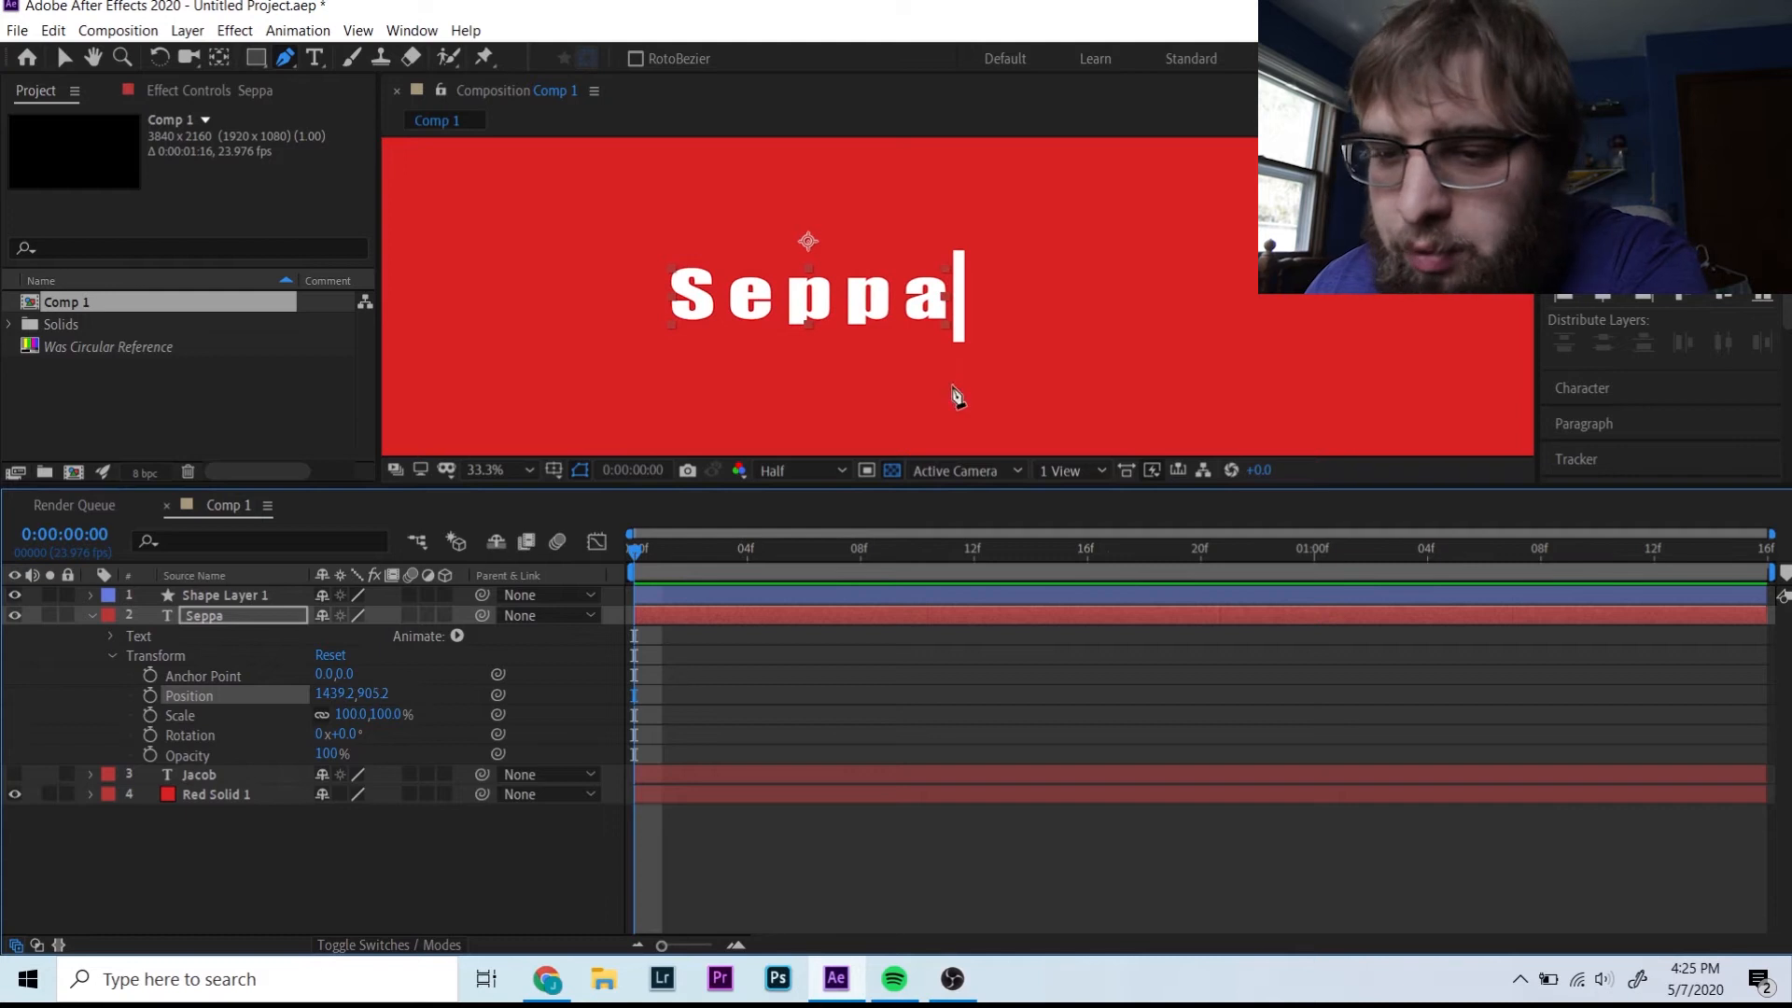
click(90, 615)
- Unhide Jacob and set its Position X (2039, then 1710), ending left of the divider
click(185, 639)
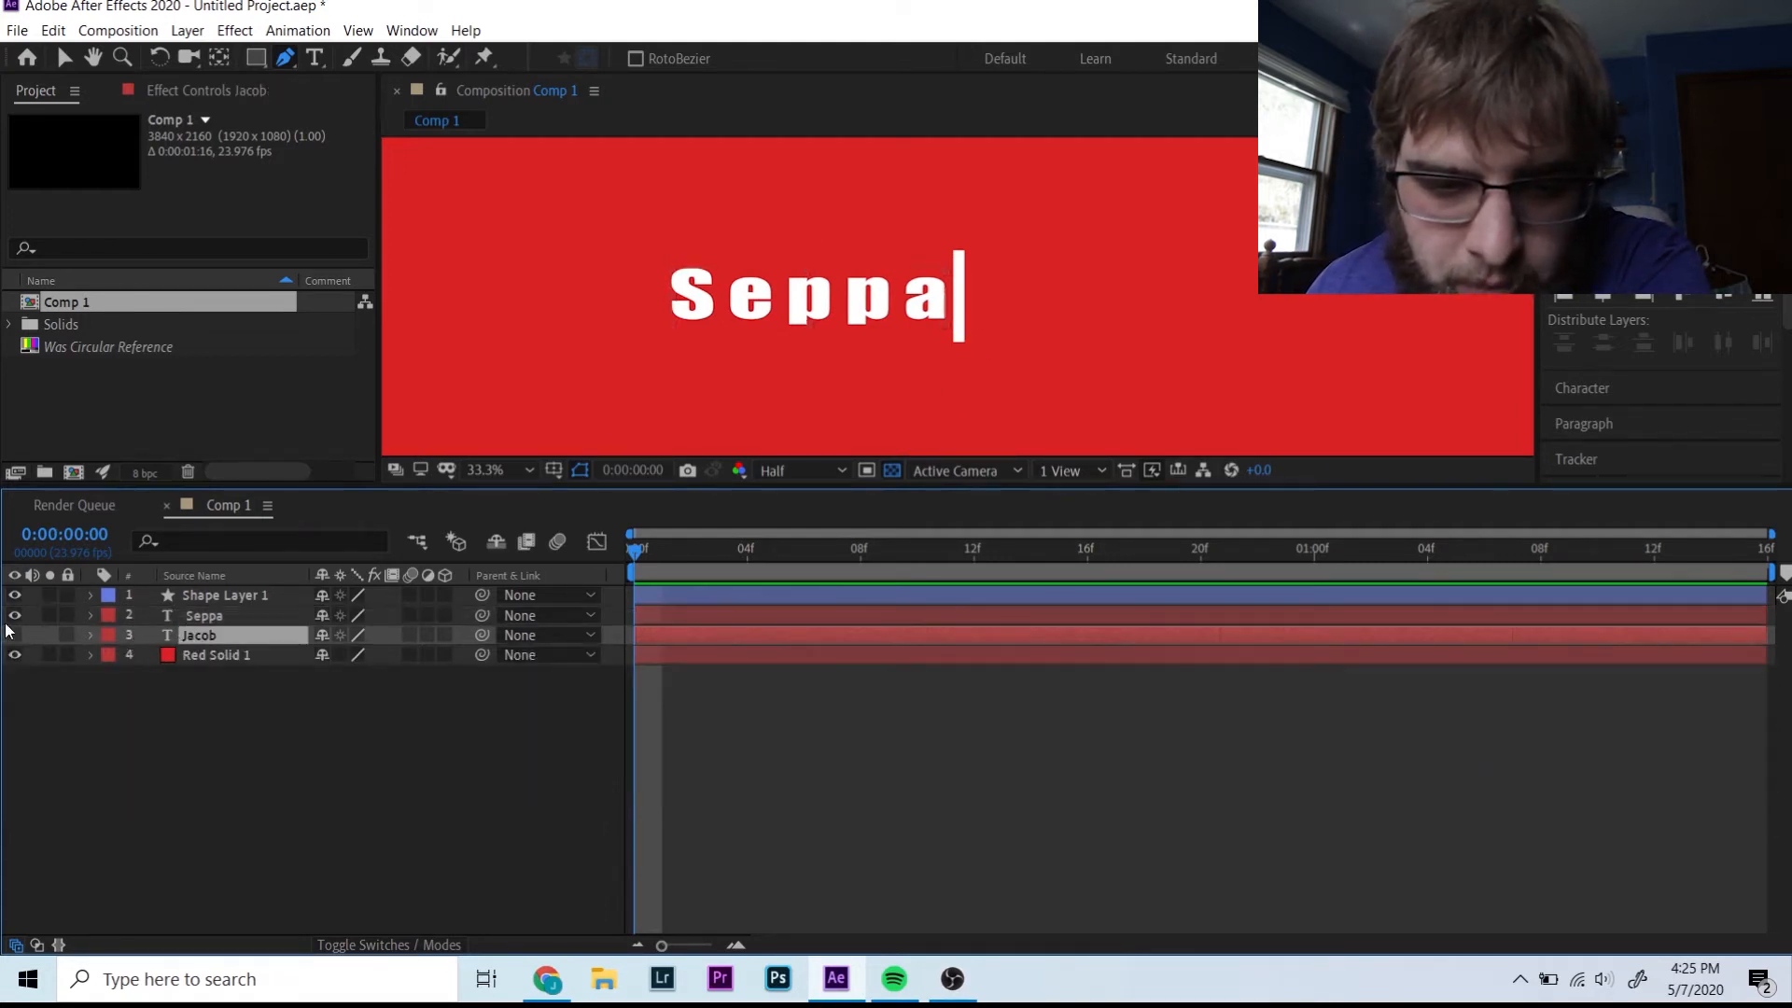
click(14, 615)
click(14, 635)
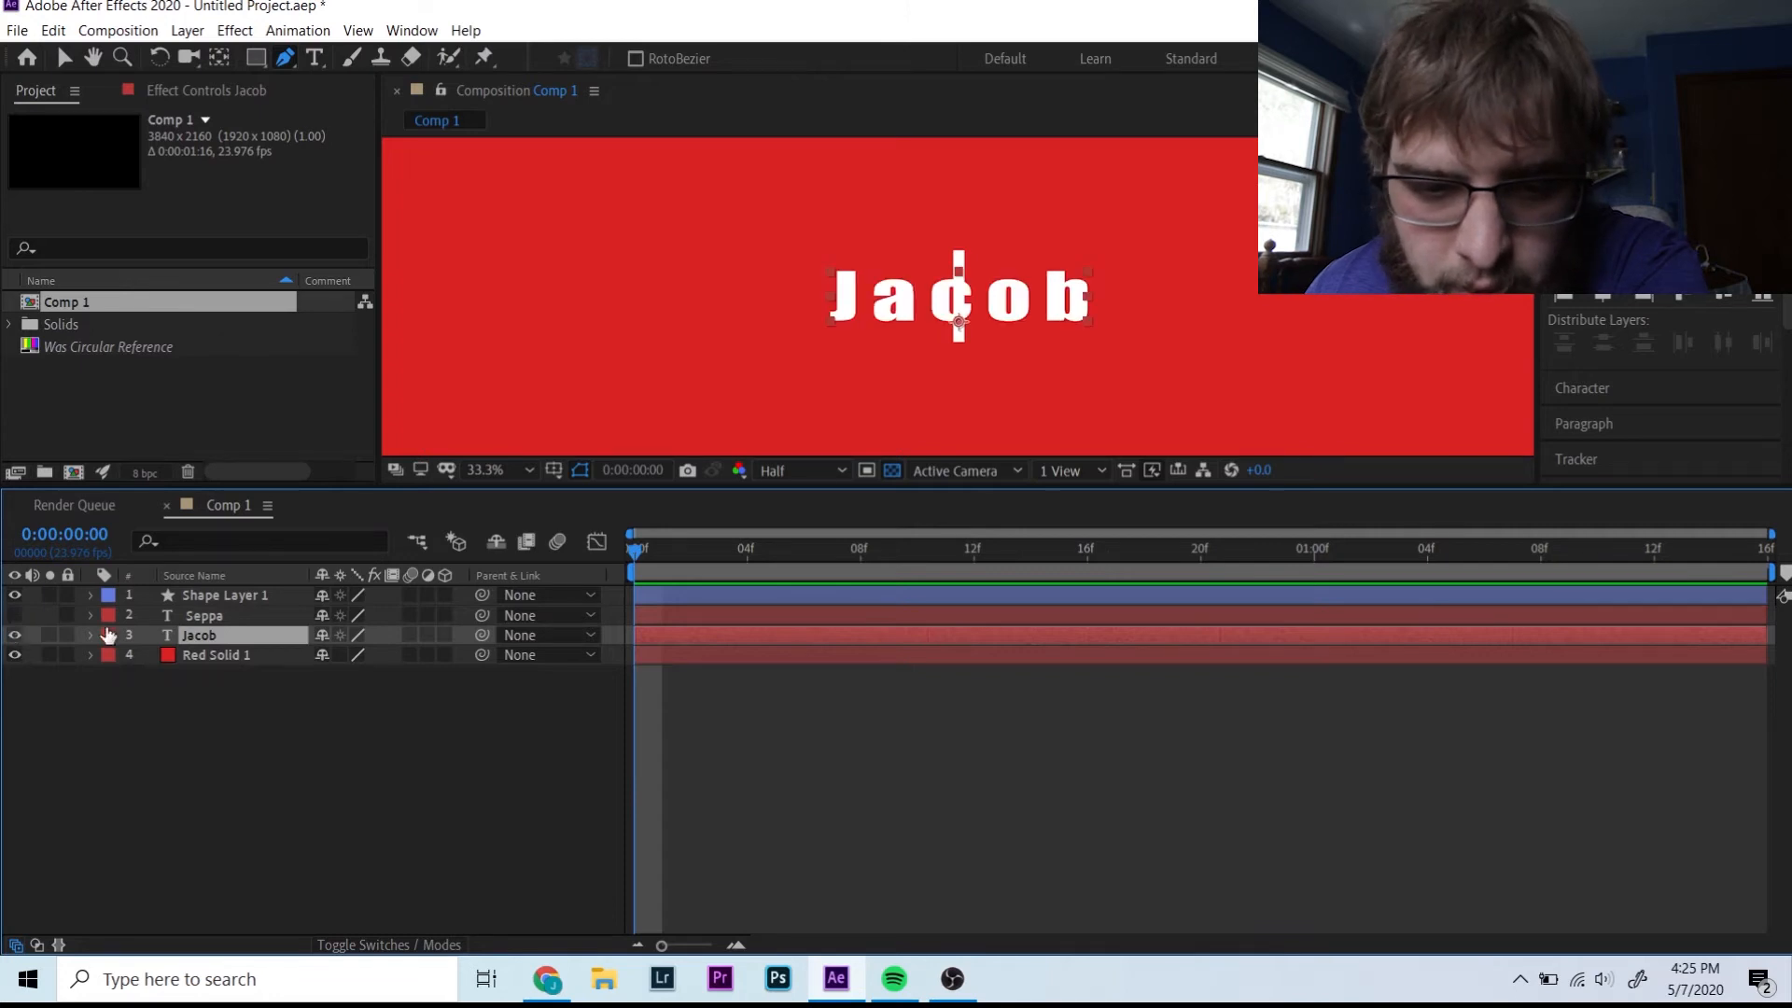
click(90, 635)
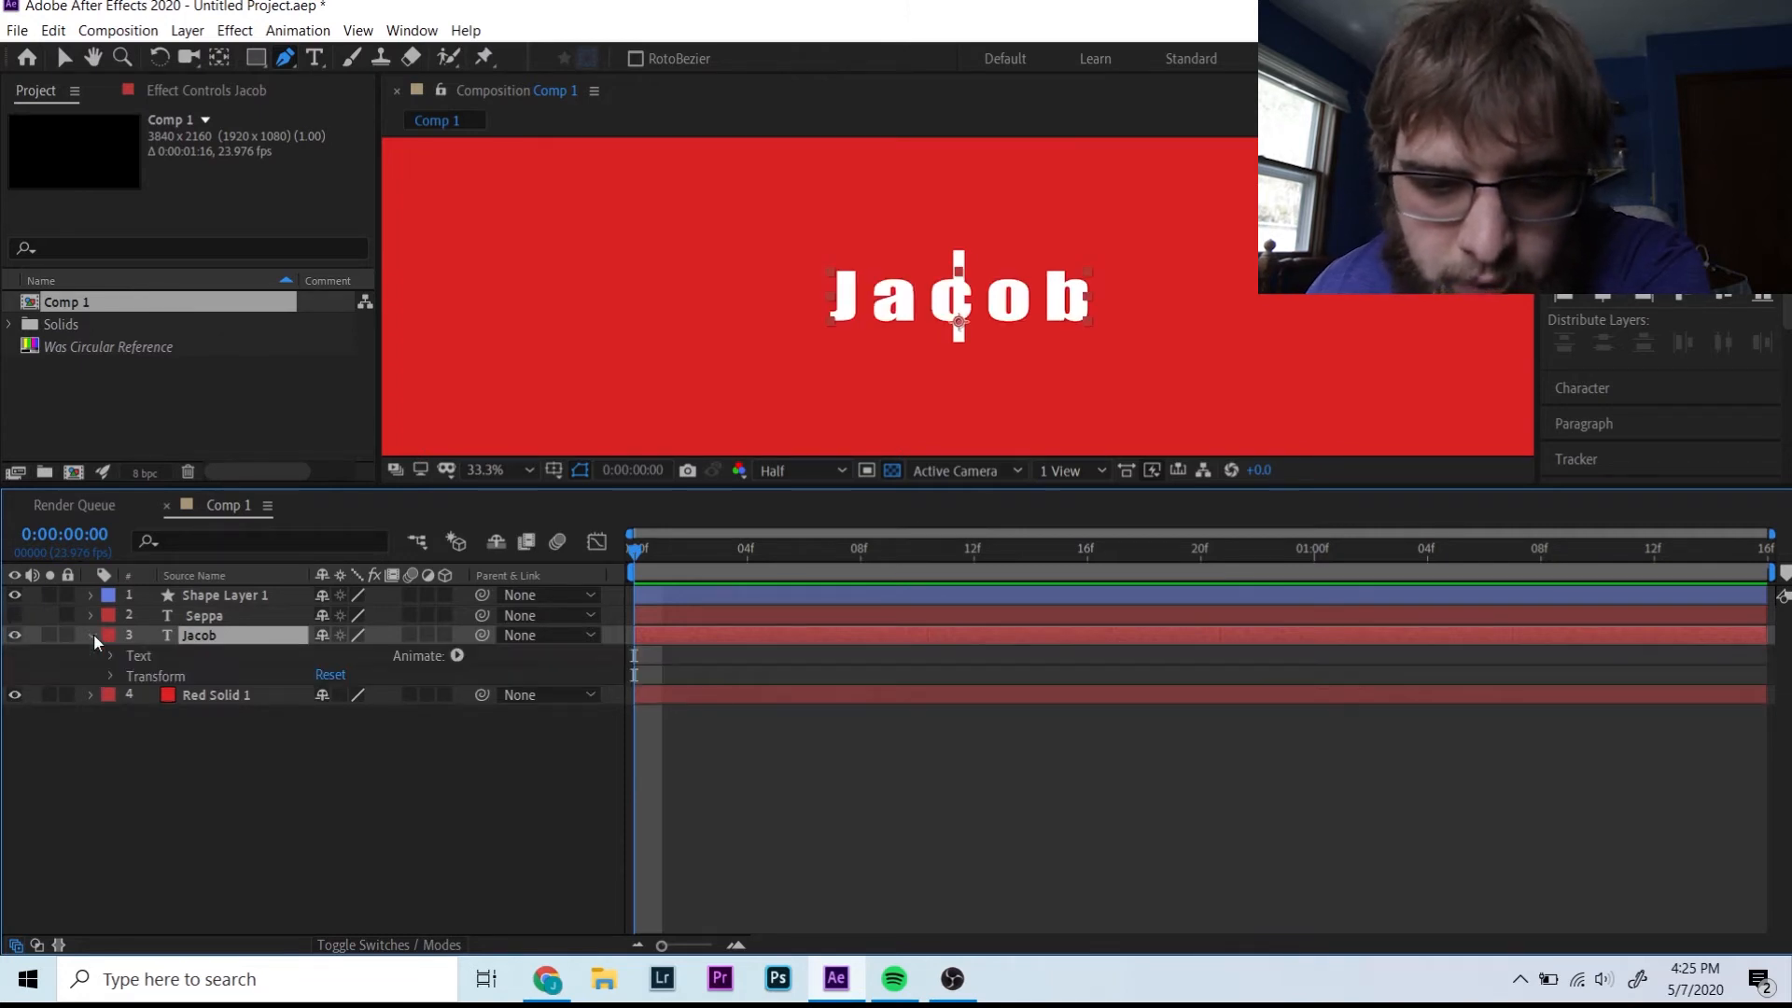
click(110, 676)
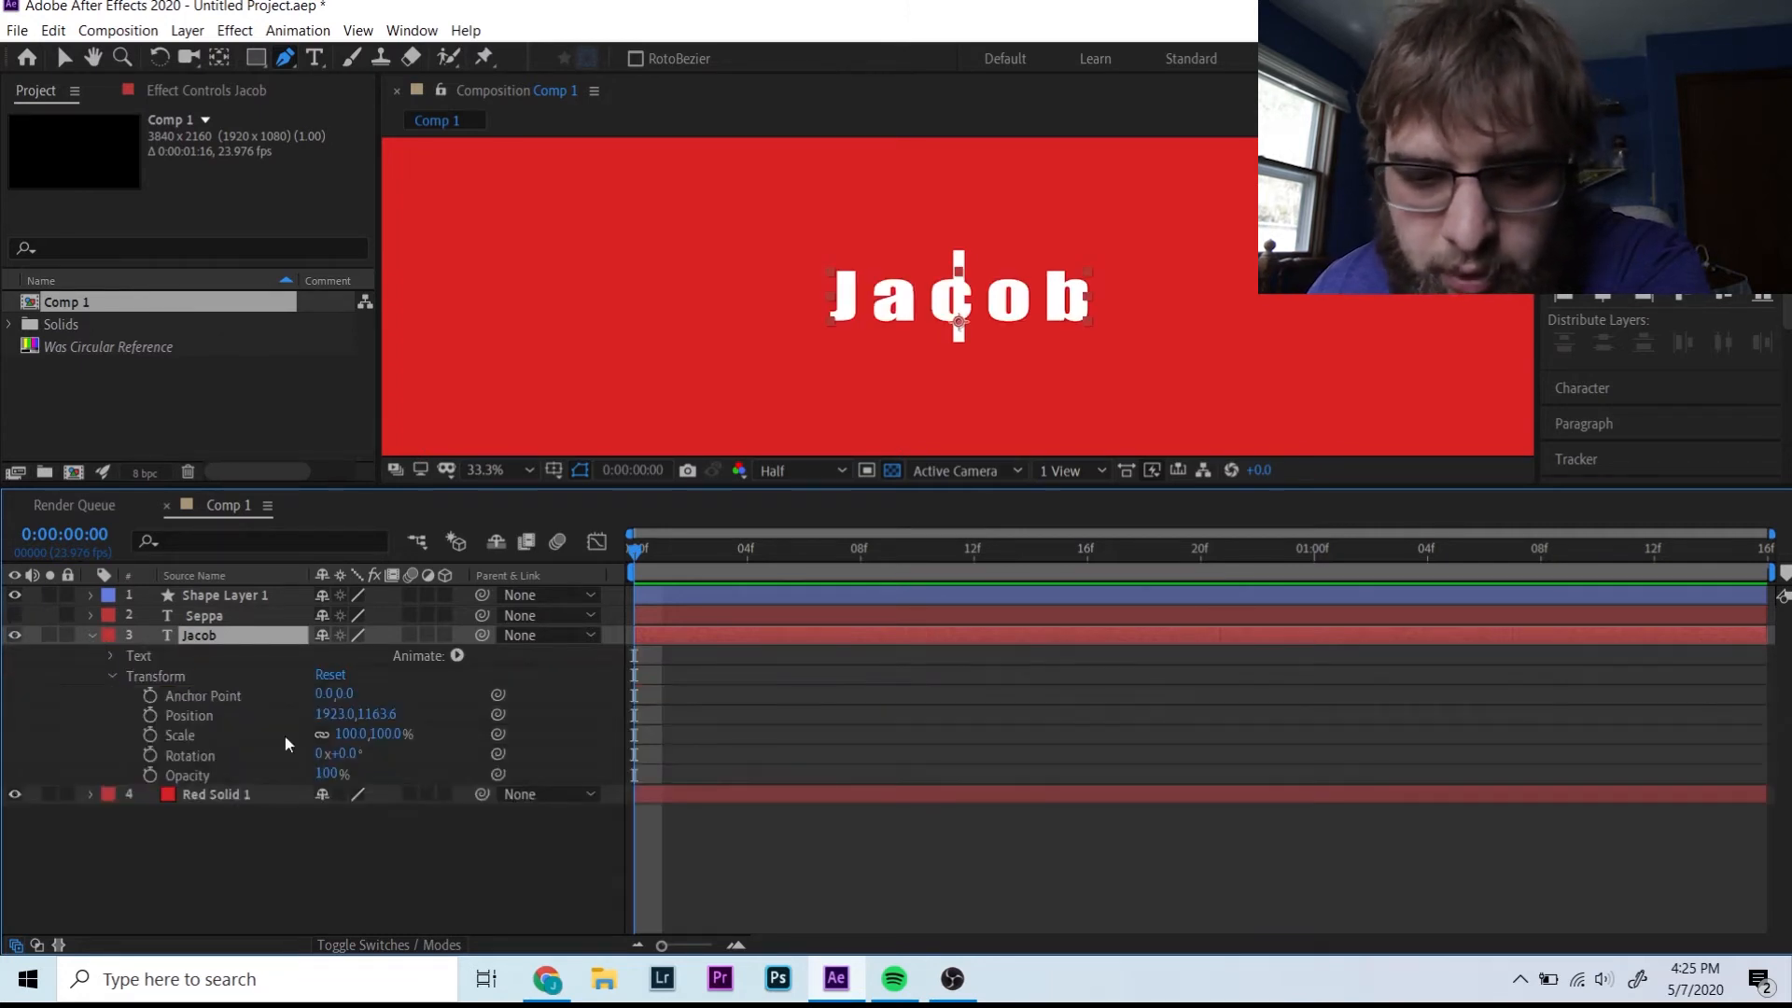
drag(334, 714, 885, 733)
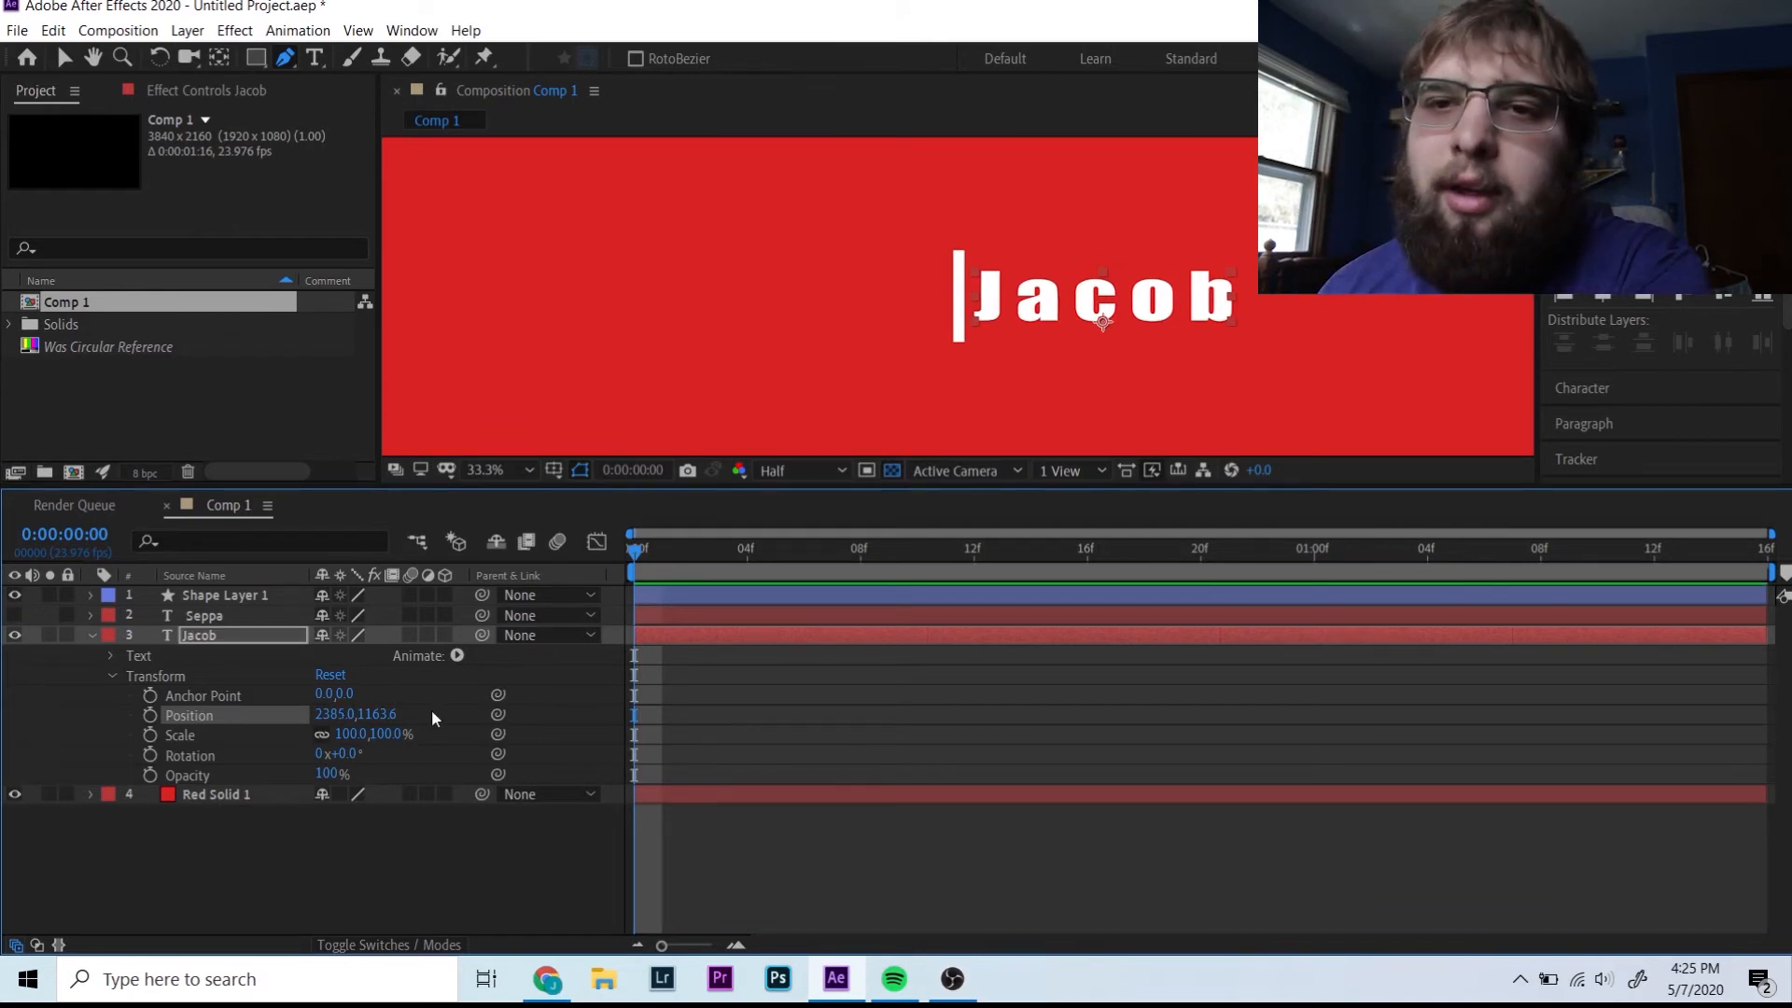
click(347, 714)
text(2039)
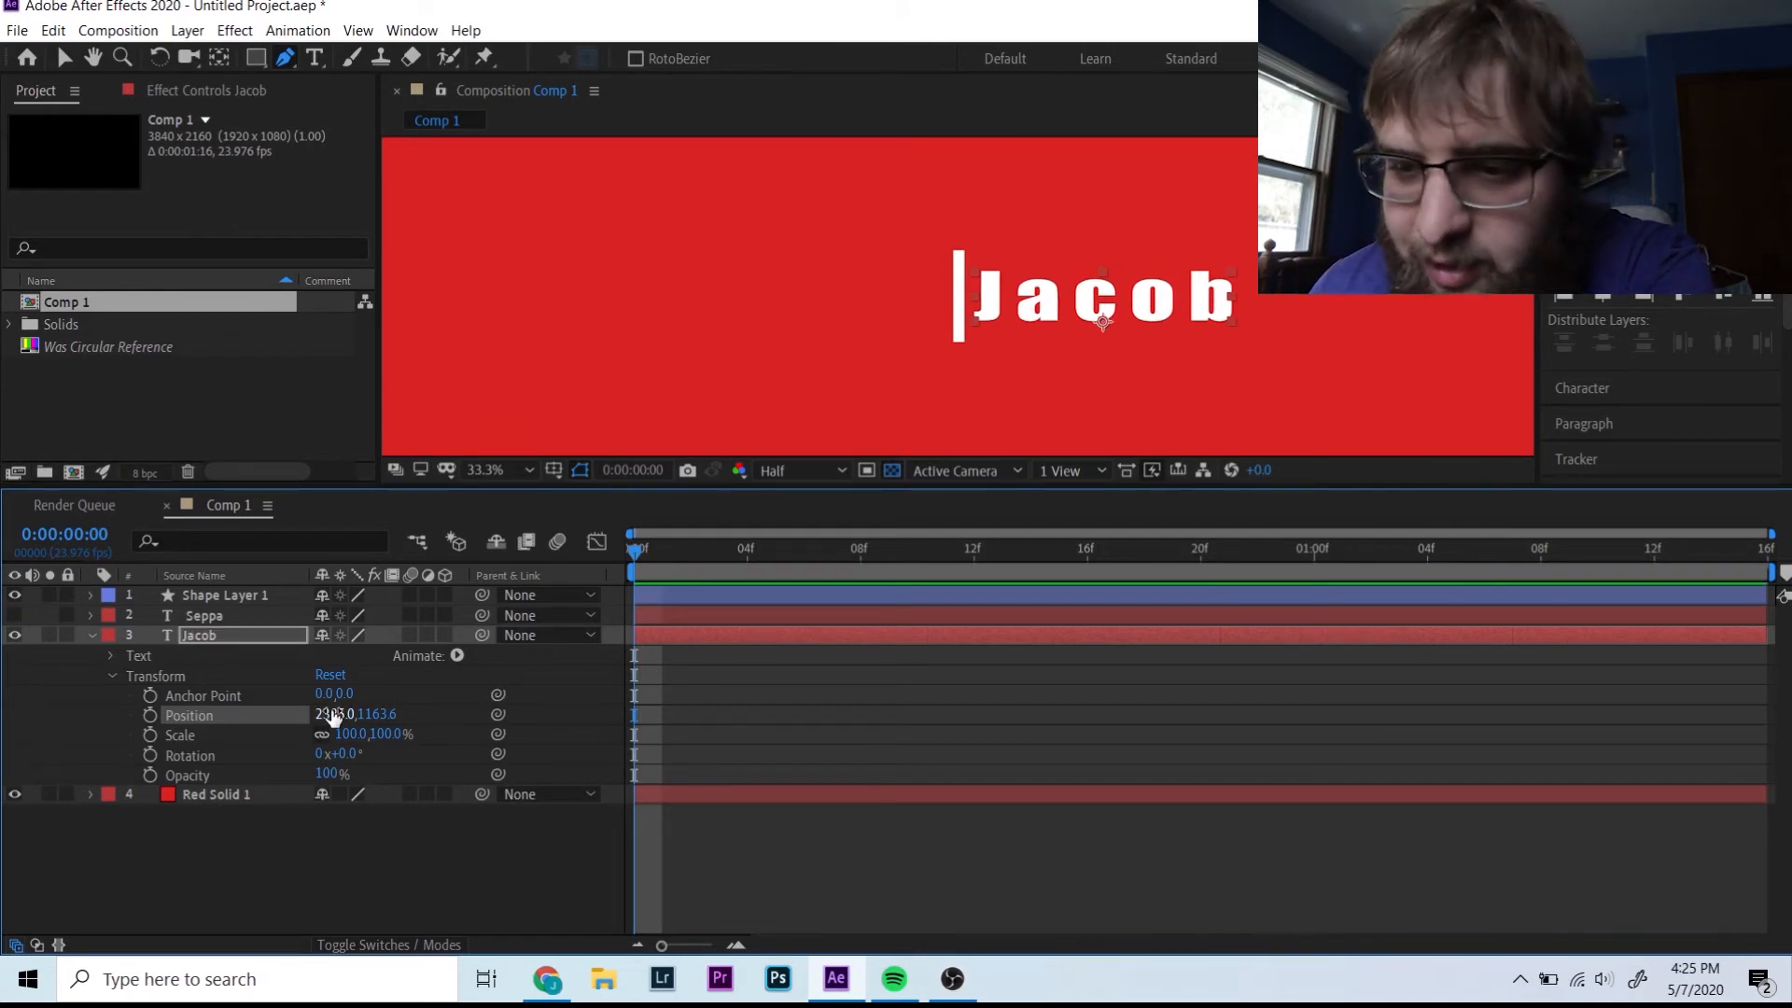
key(Return)
click(334, 714)
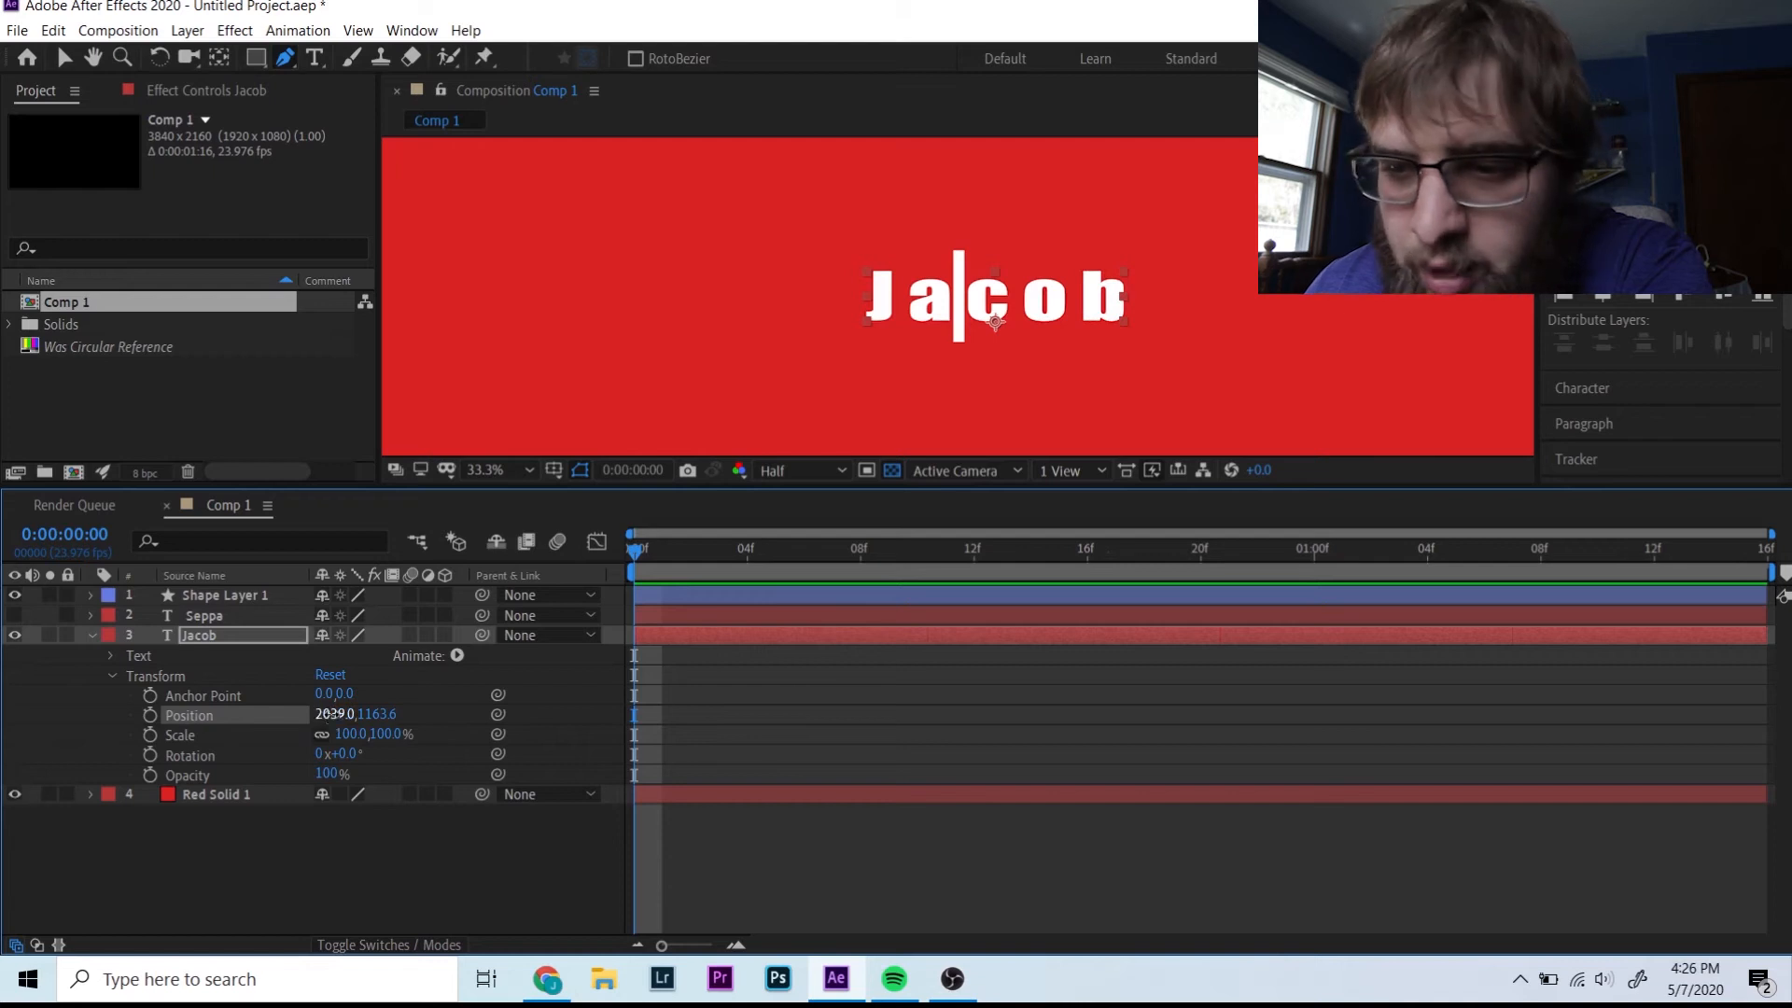
text(1710)
key(Return)
drag(334, 714, 120, 679)
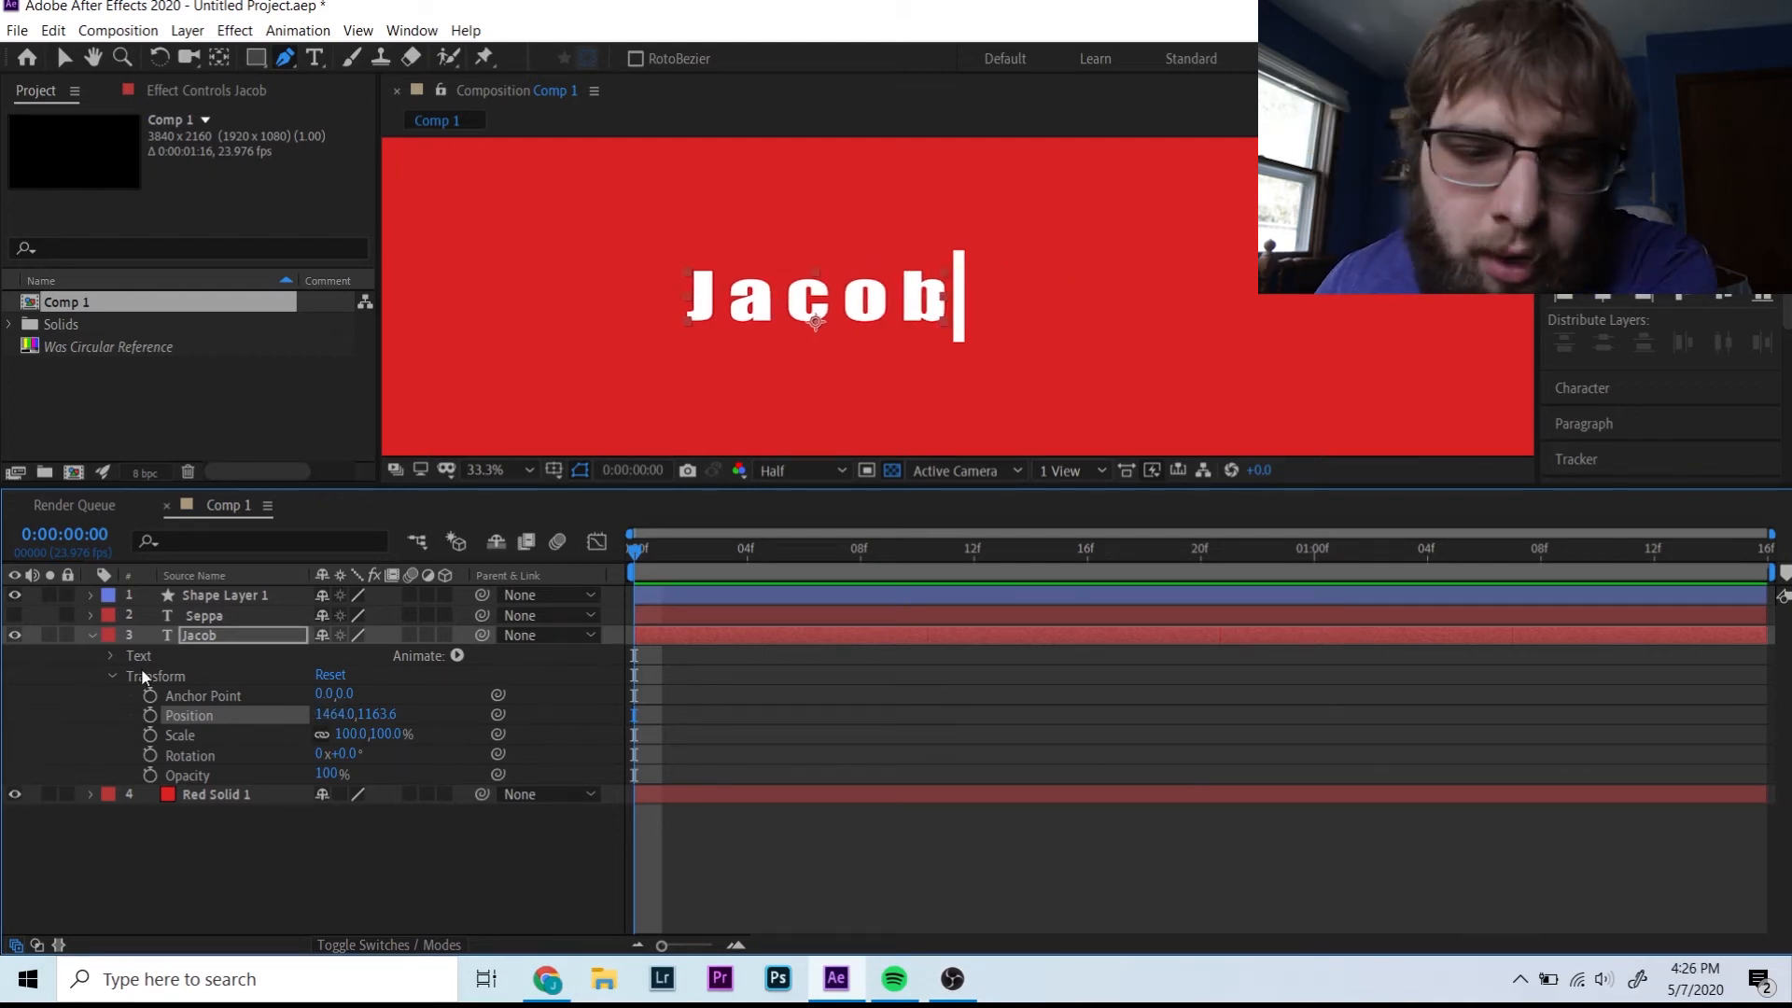
click(91, 635)
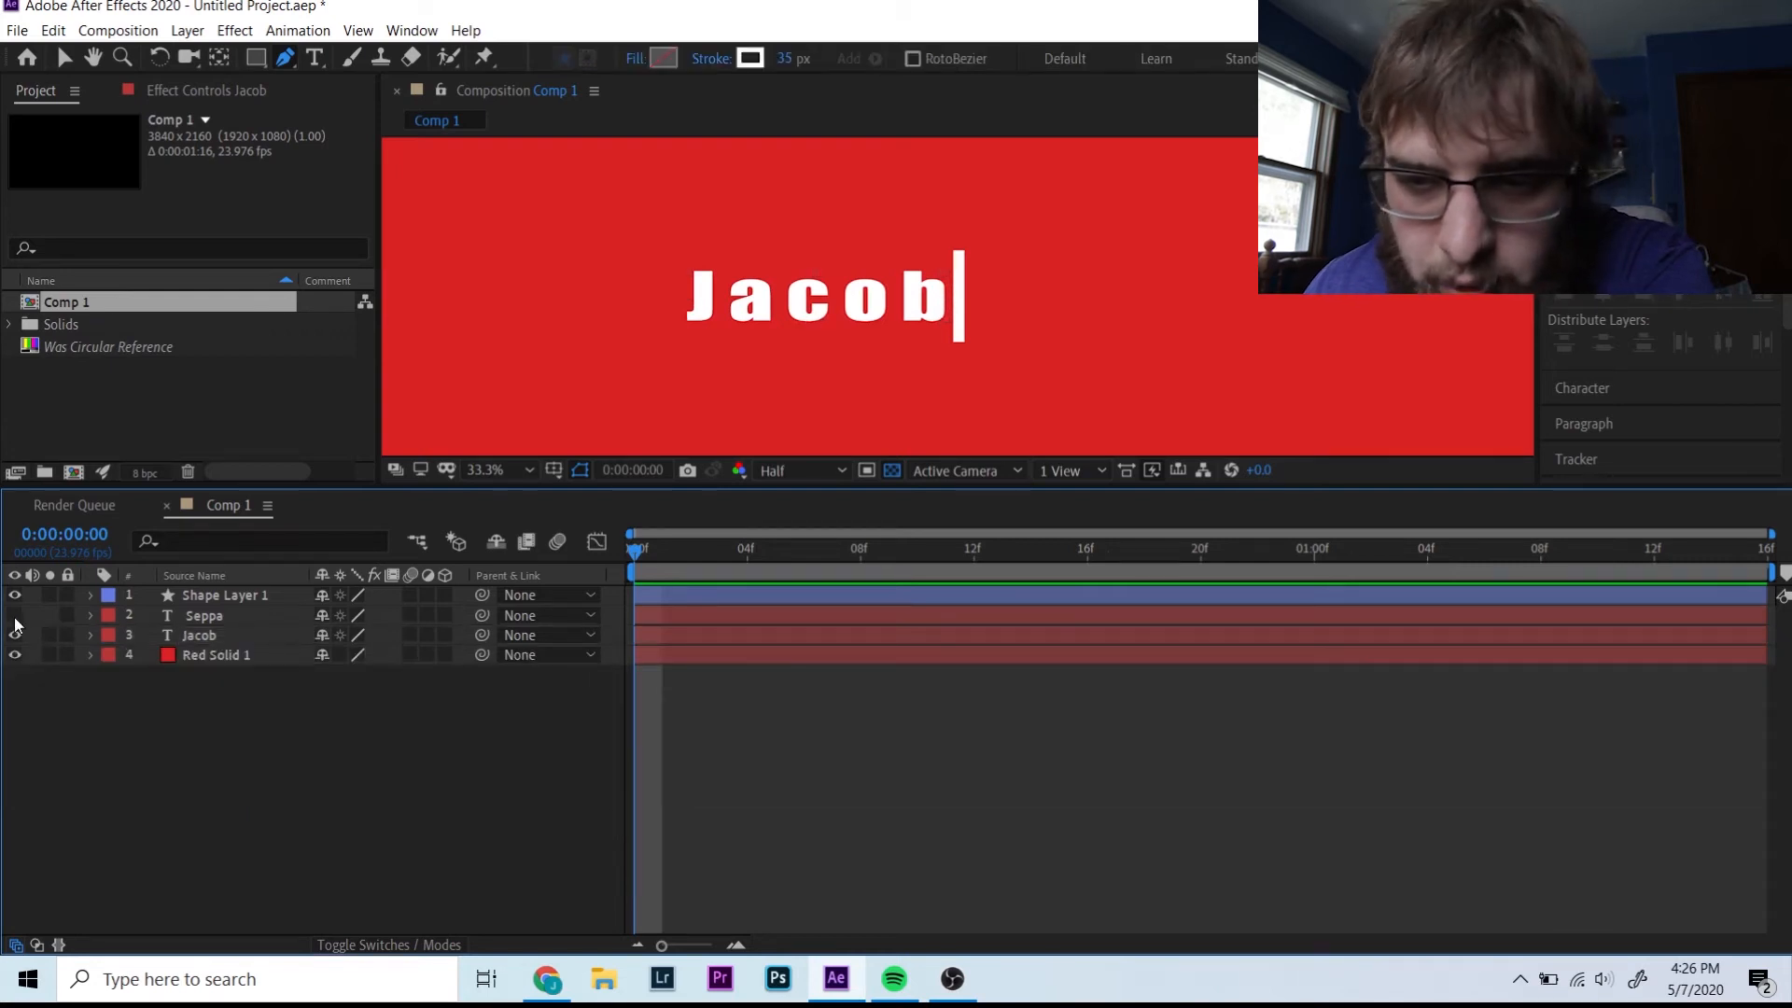
- Unhide Seppa and place it just right of the divider line
click(15, 617)
click(91, 617)
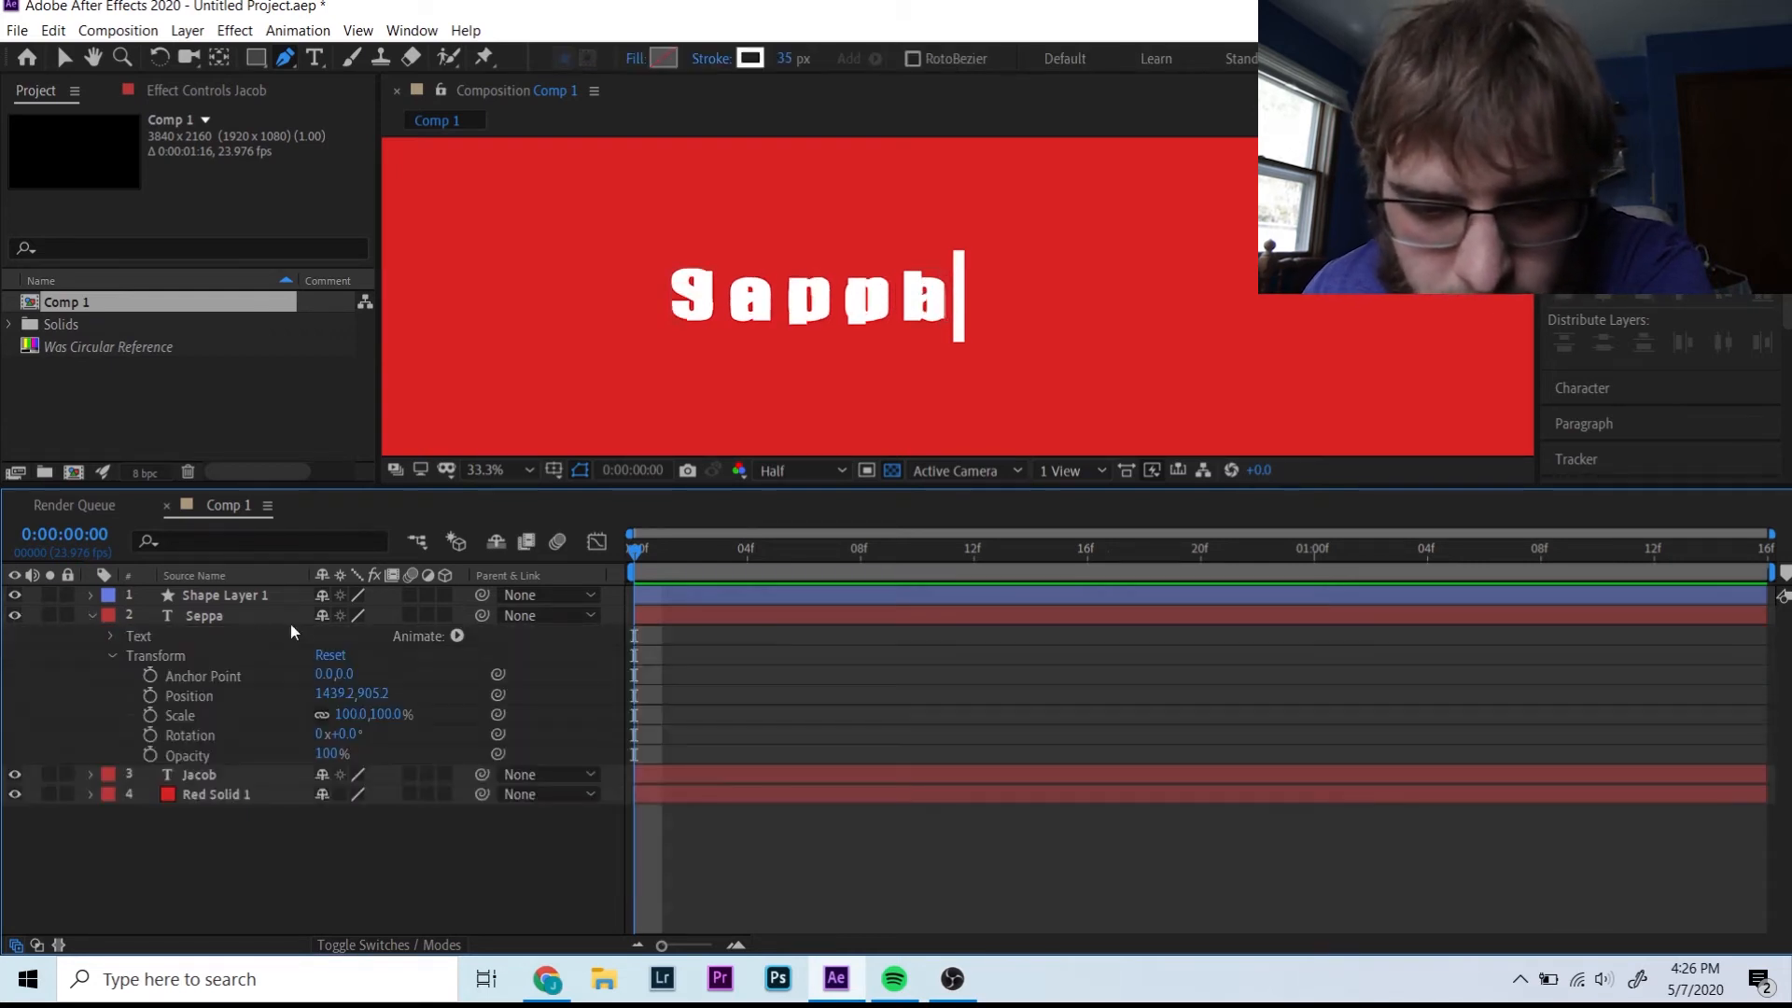
drag(334, 695, 1348, 648)
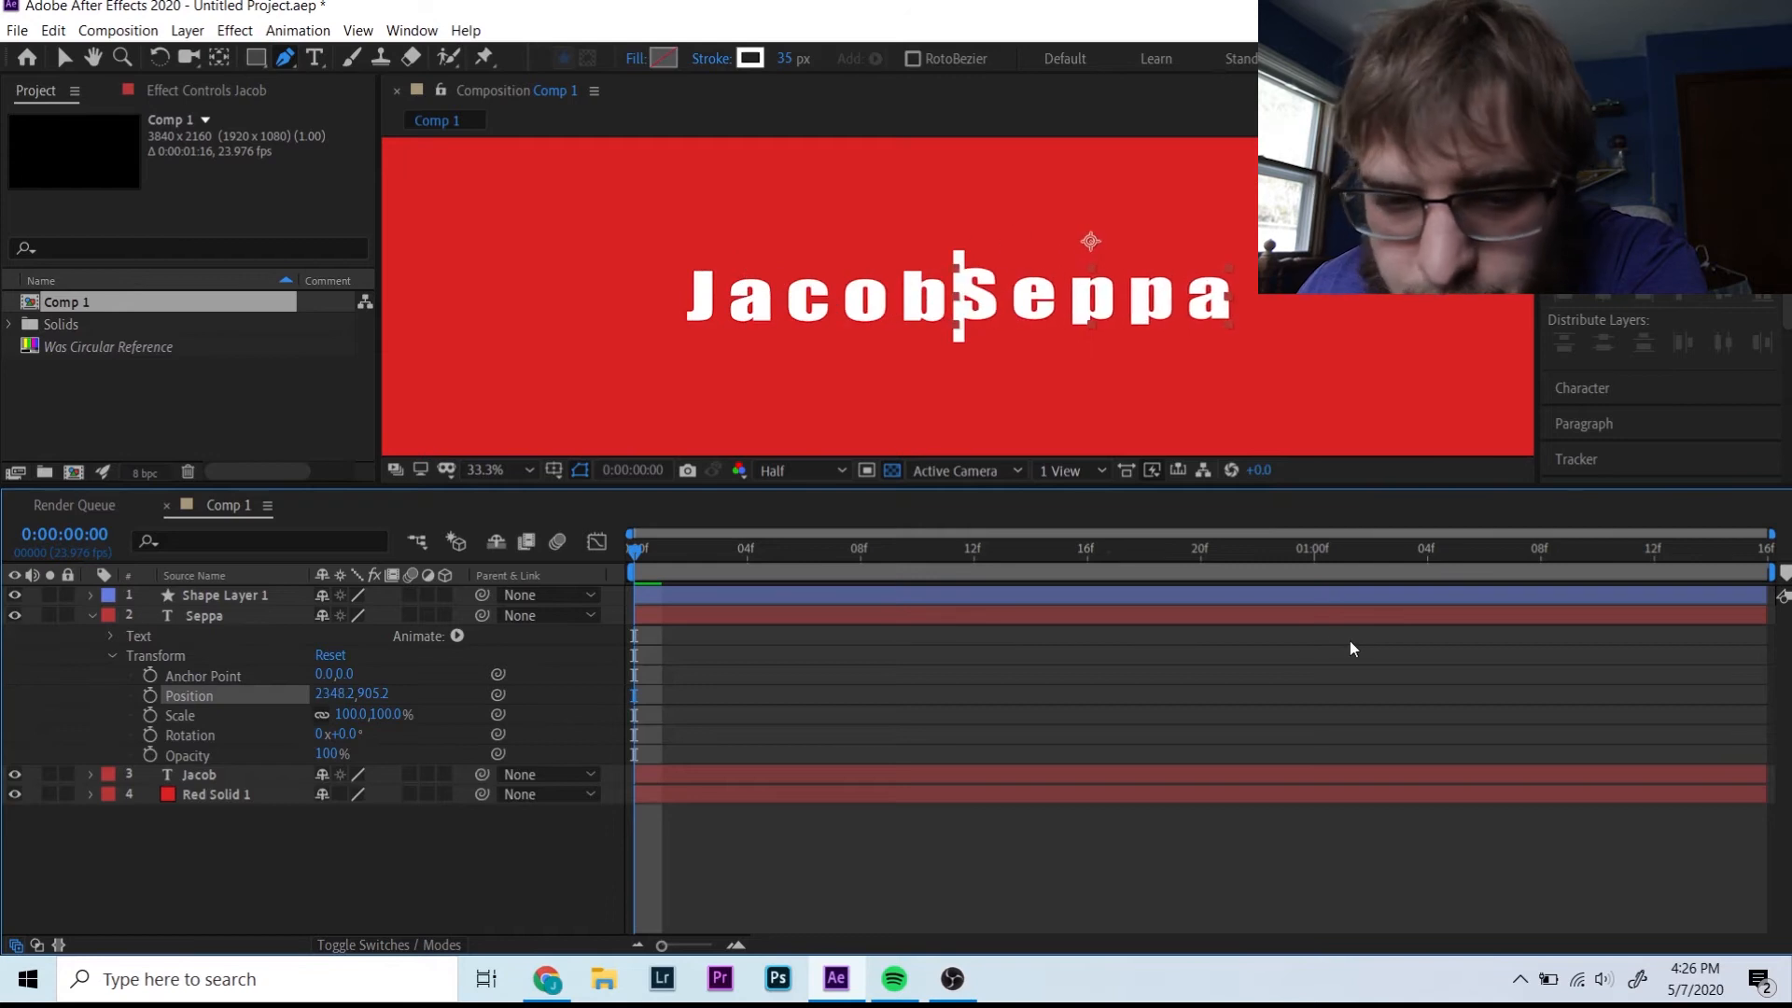
drag(403, 692, 327, 692)
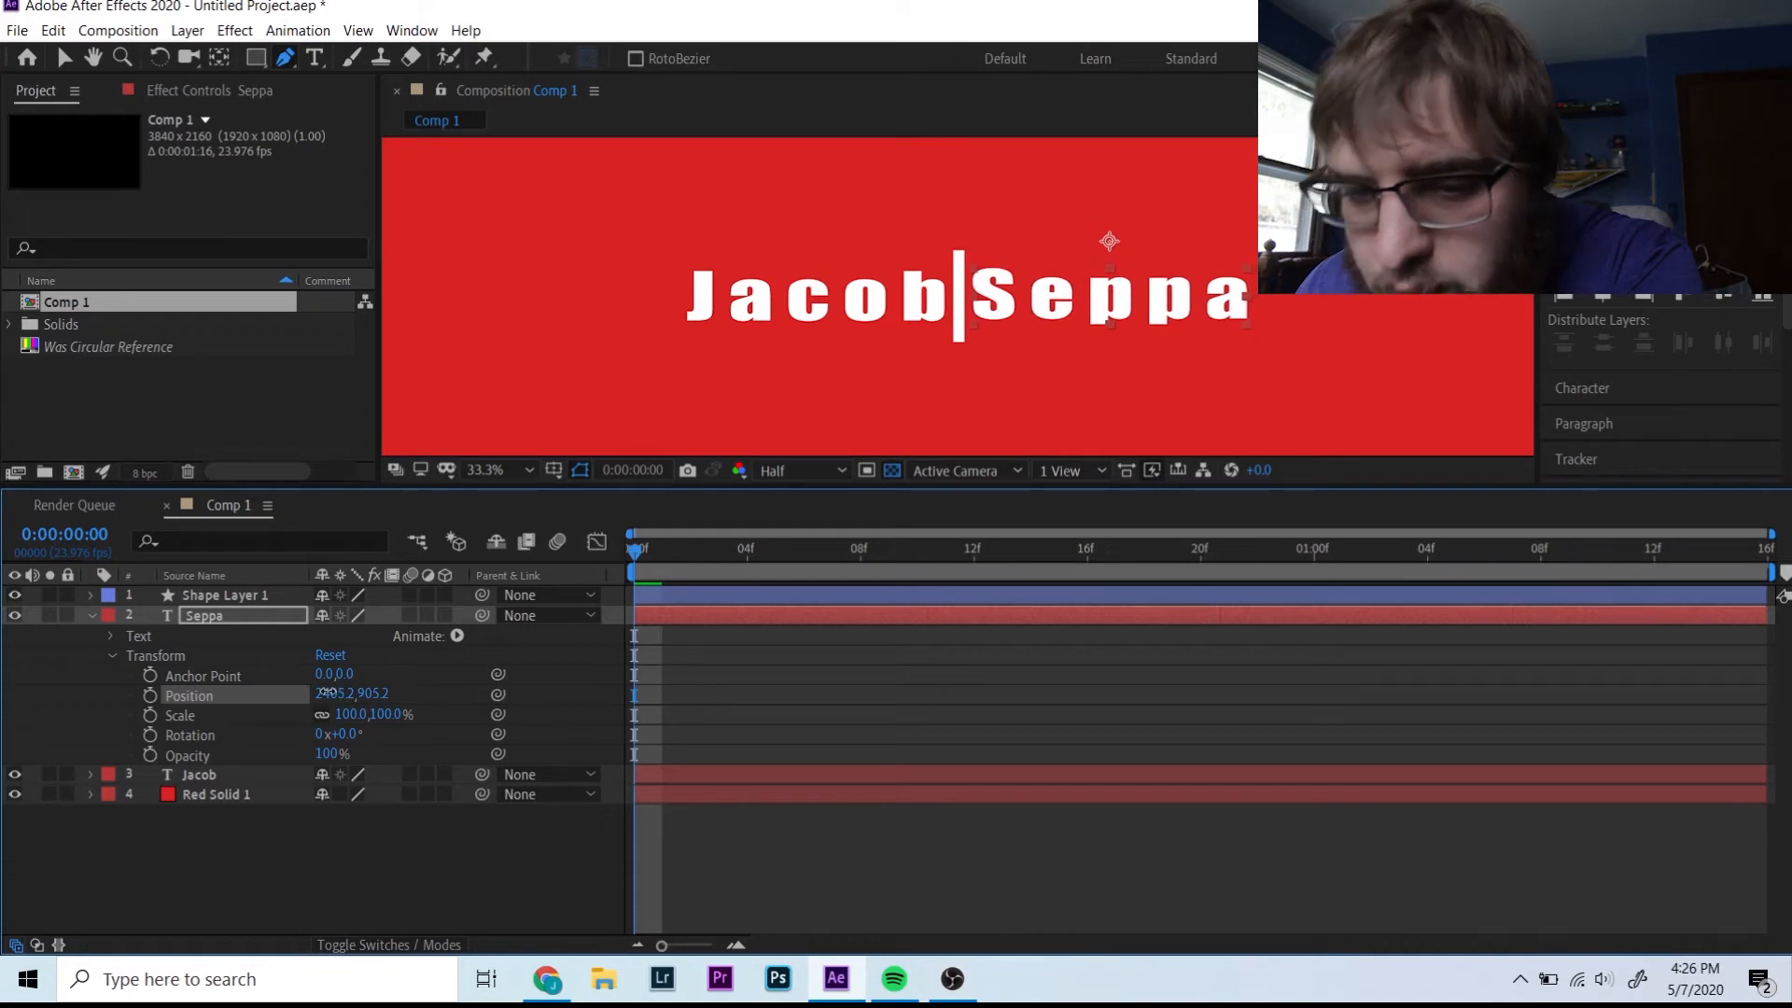
click(92, 615)
click(89, 595)
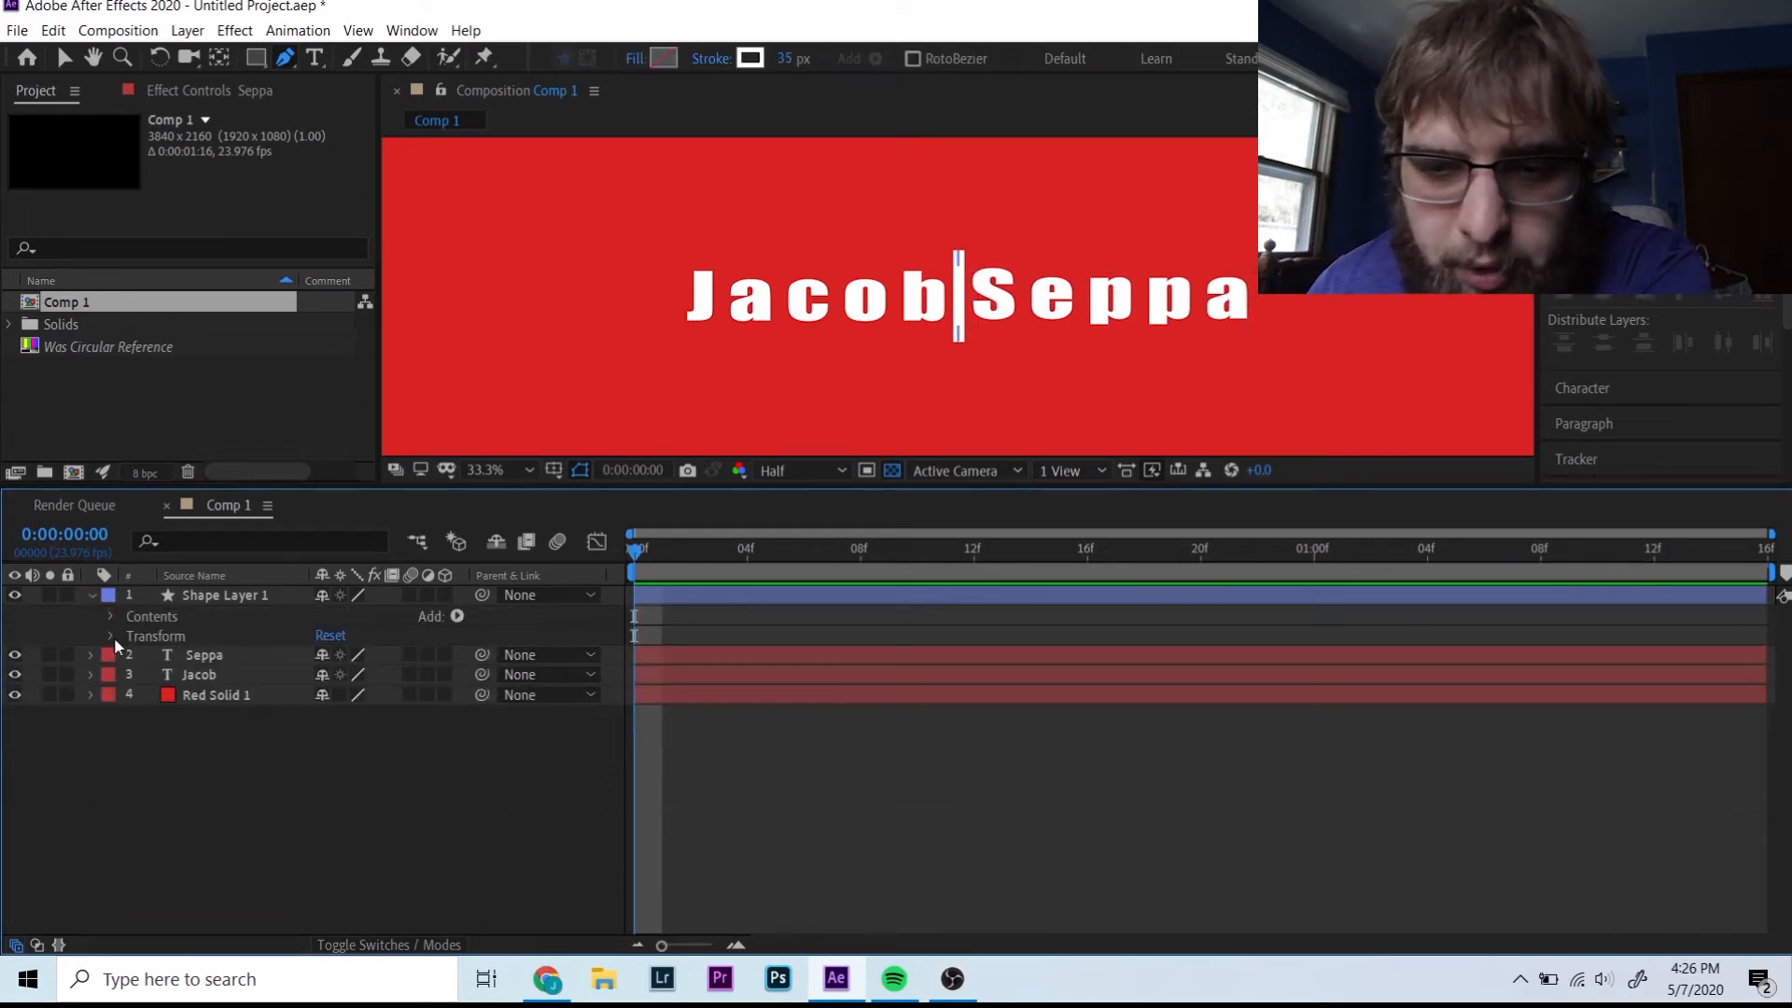
- Keyframe the line's Scale from 100,0% at frame 0 to 100,100% at frame 4, then preview
click(111, 637)
click(238, 598)
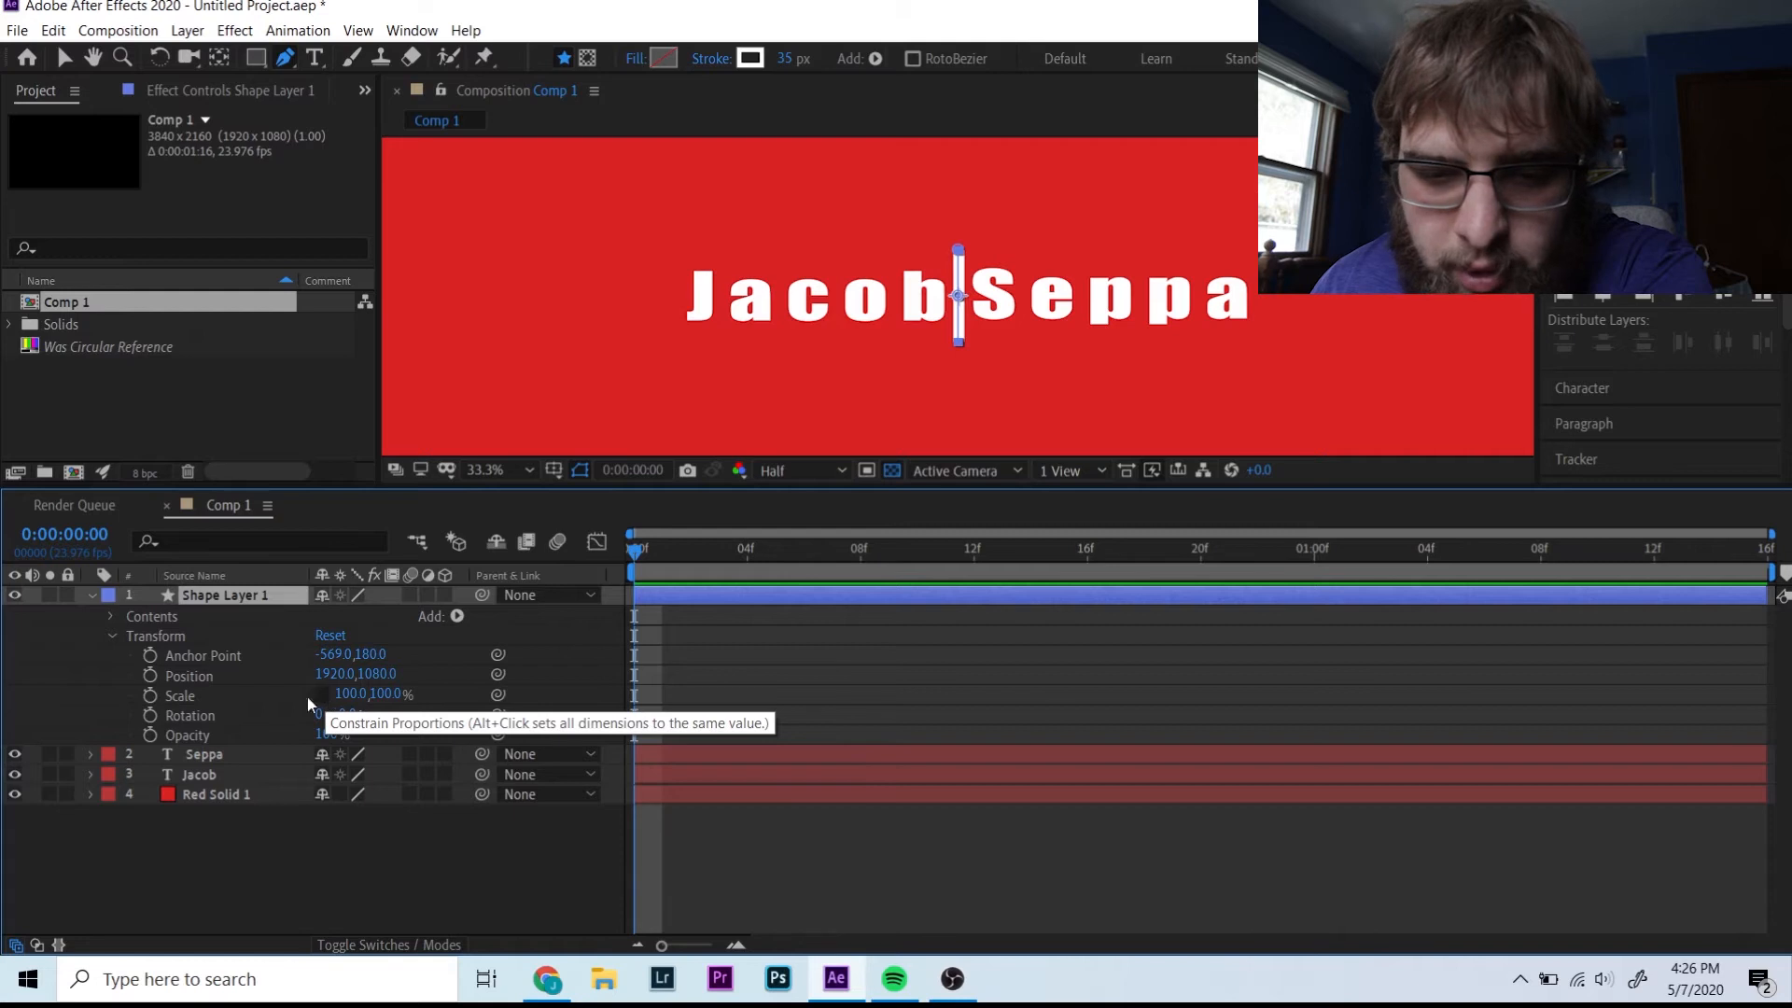
click(149, 695)
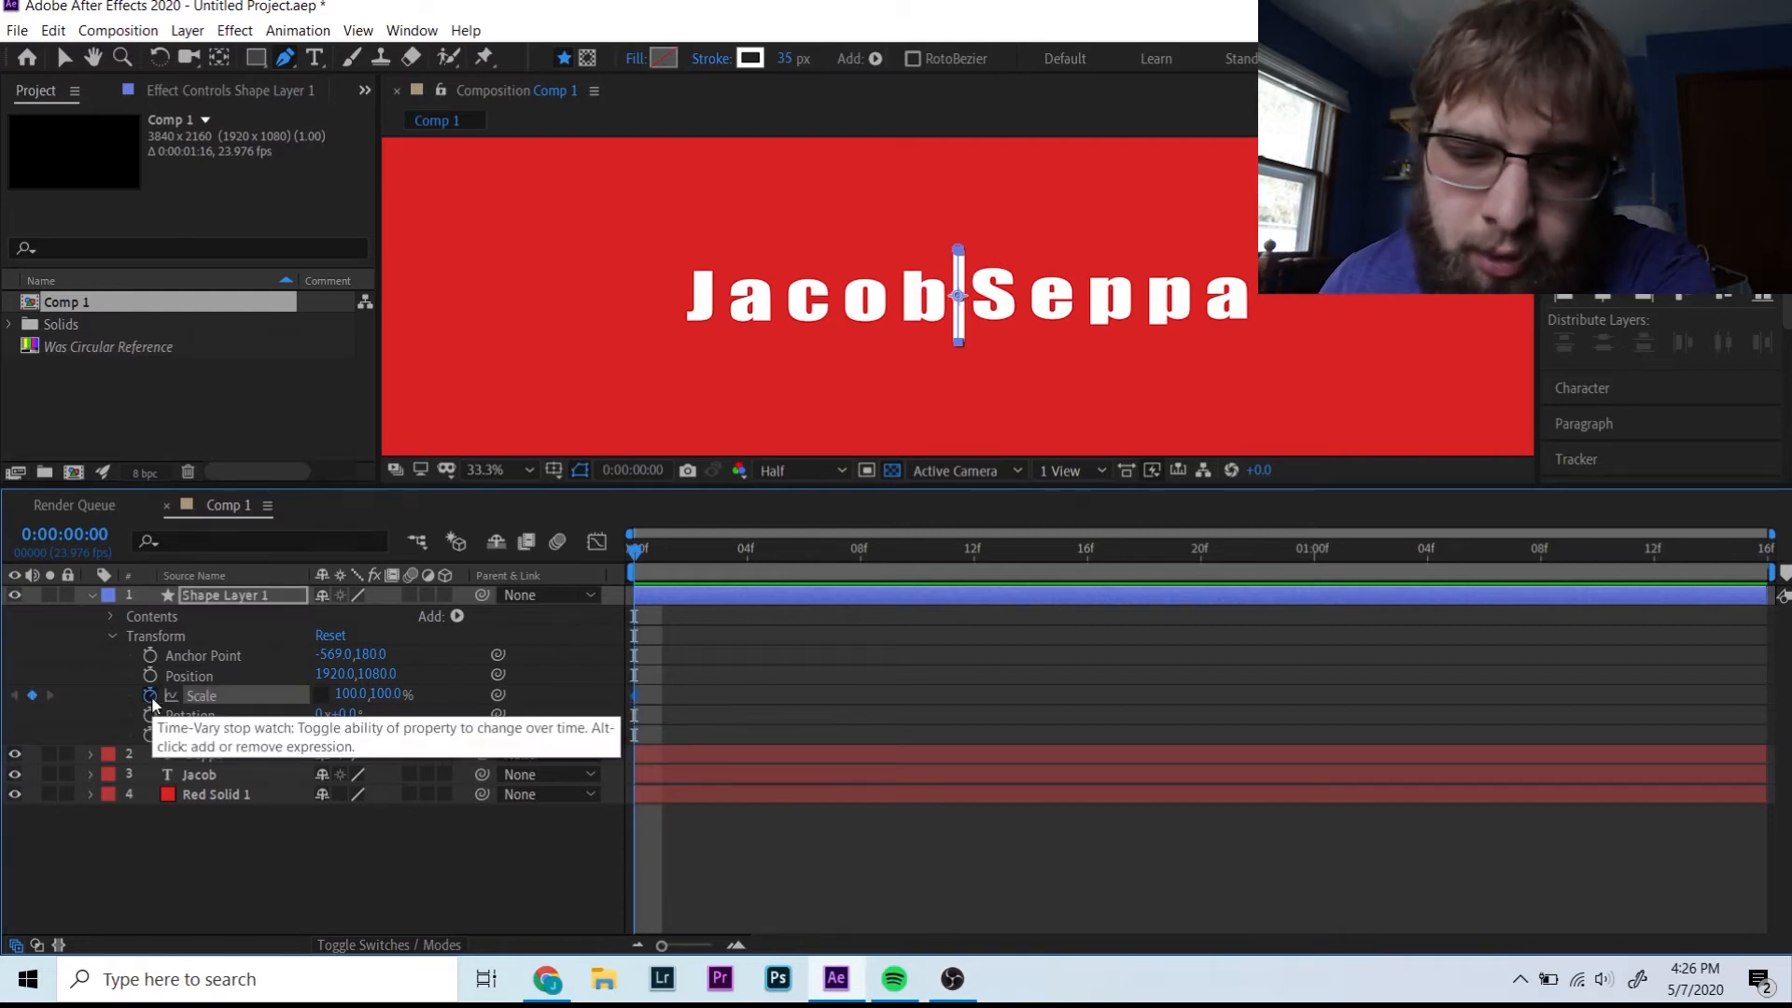
click(350, 694)
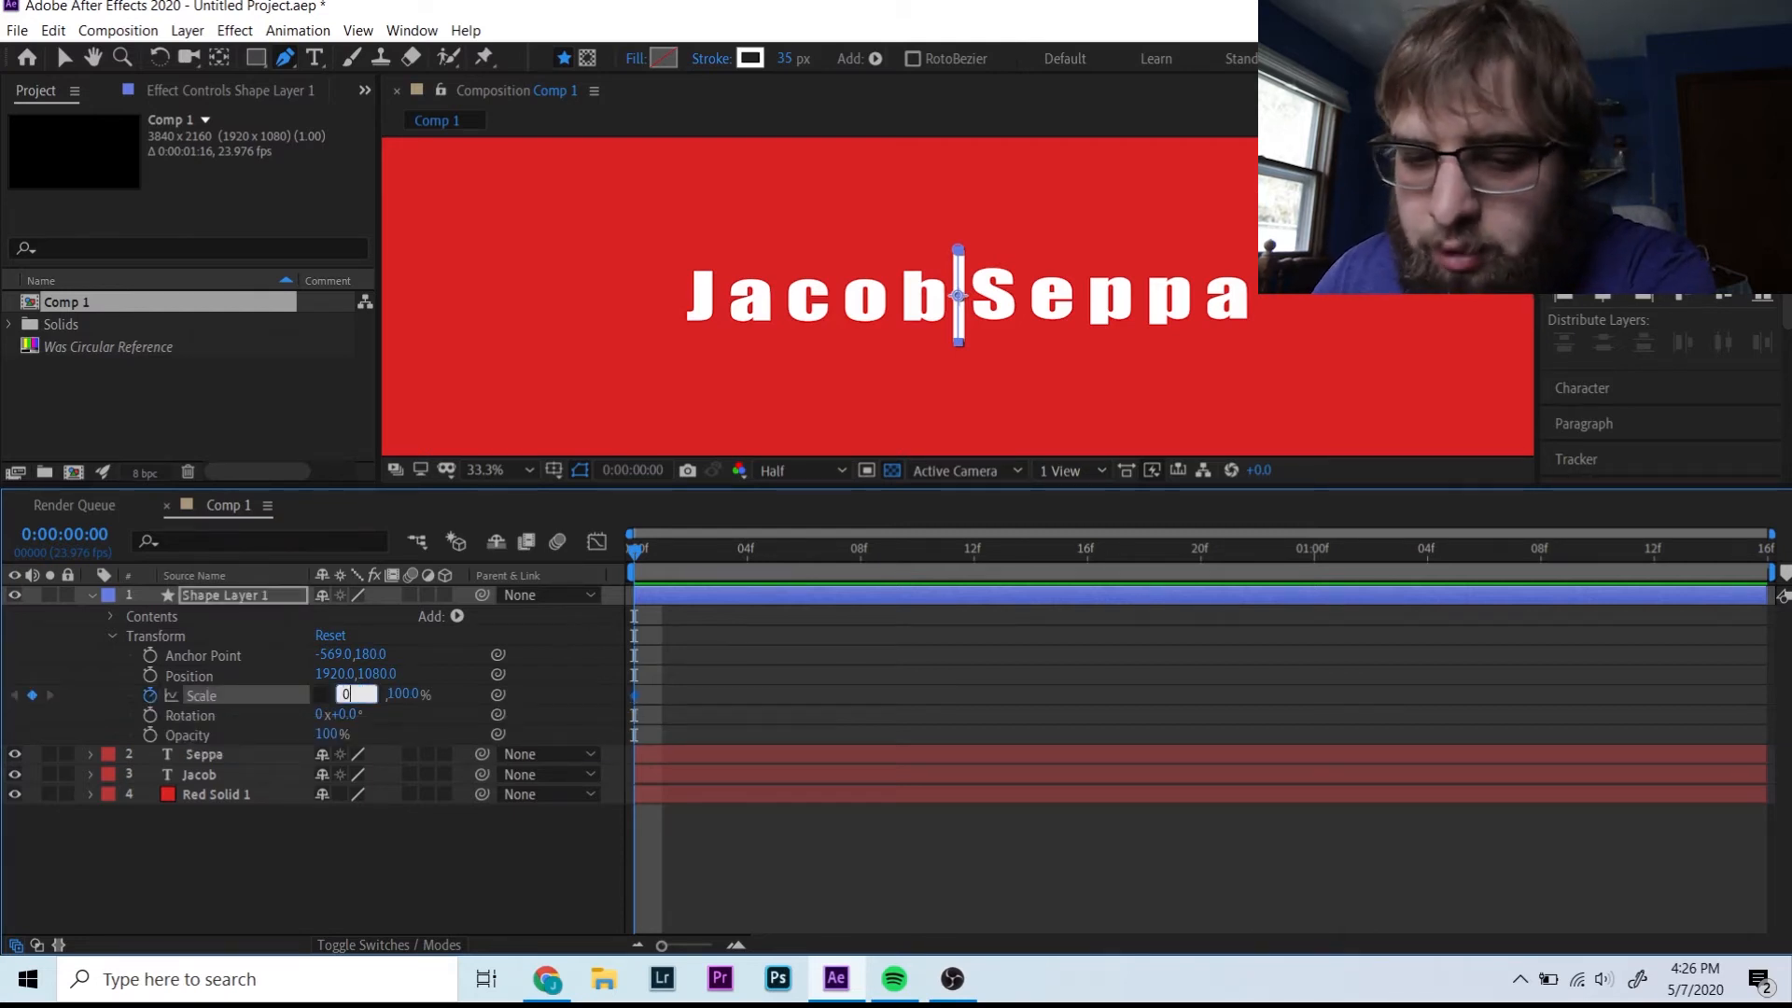
key(Return)
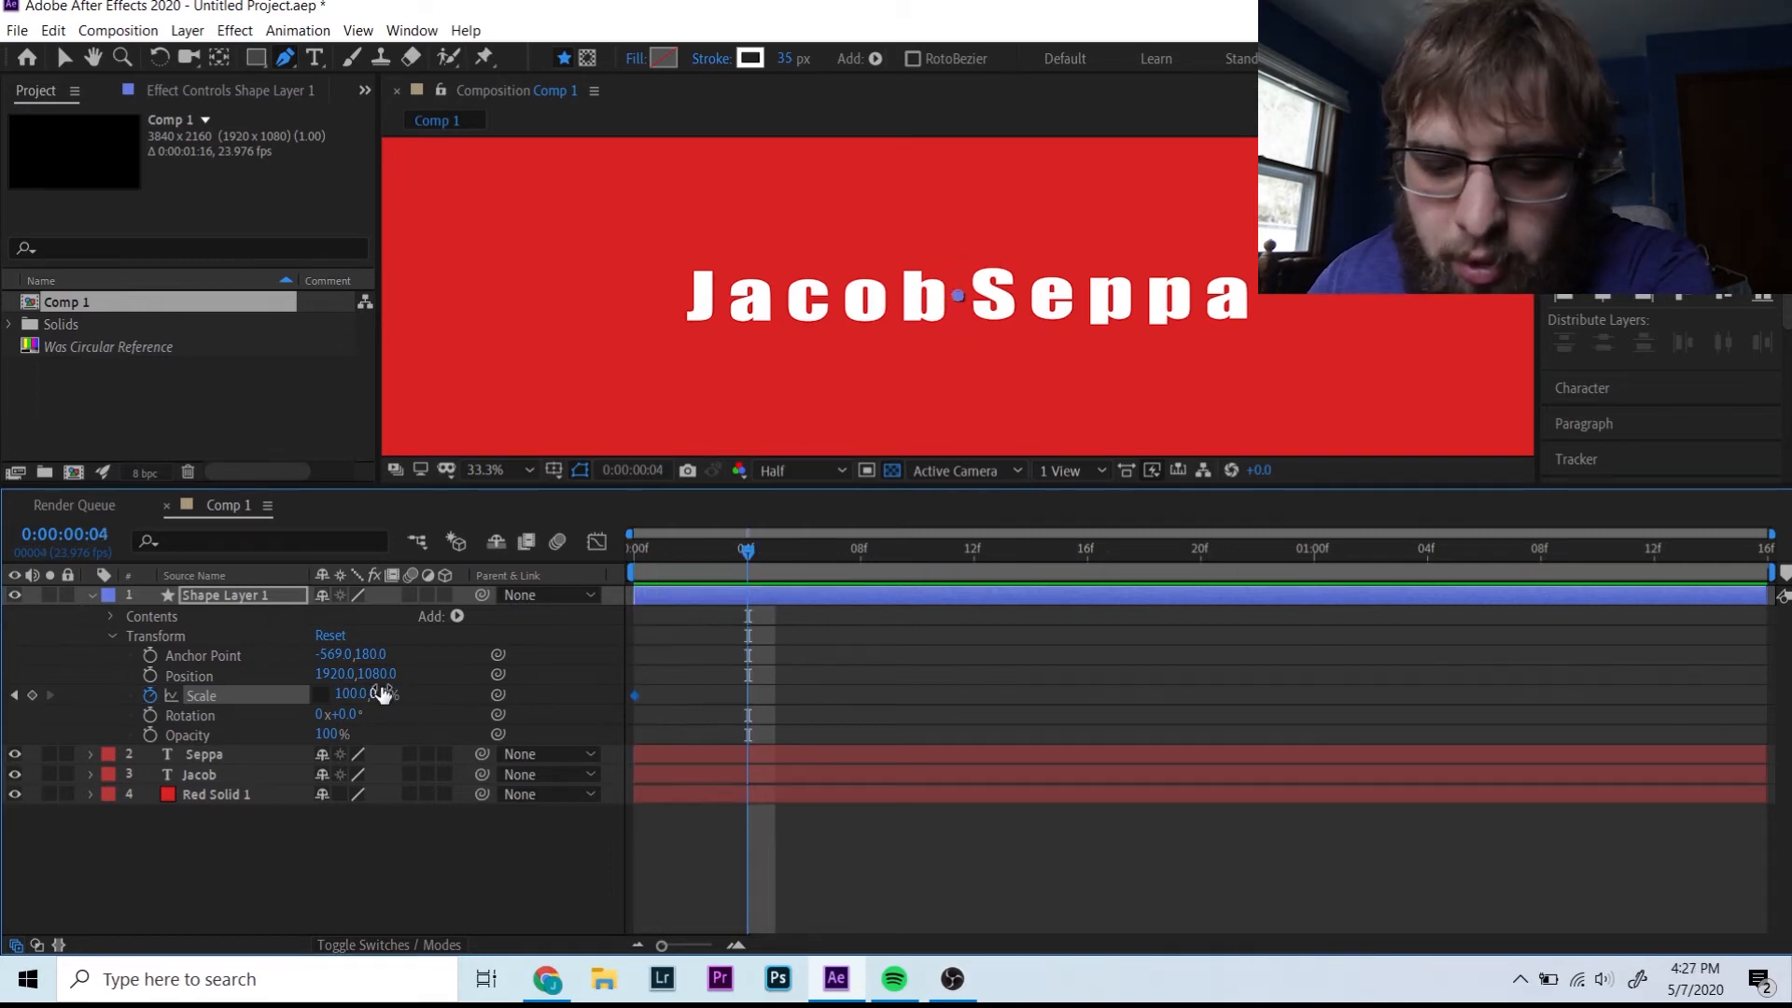
text(100)
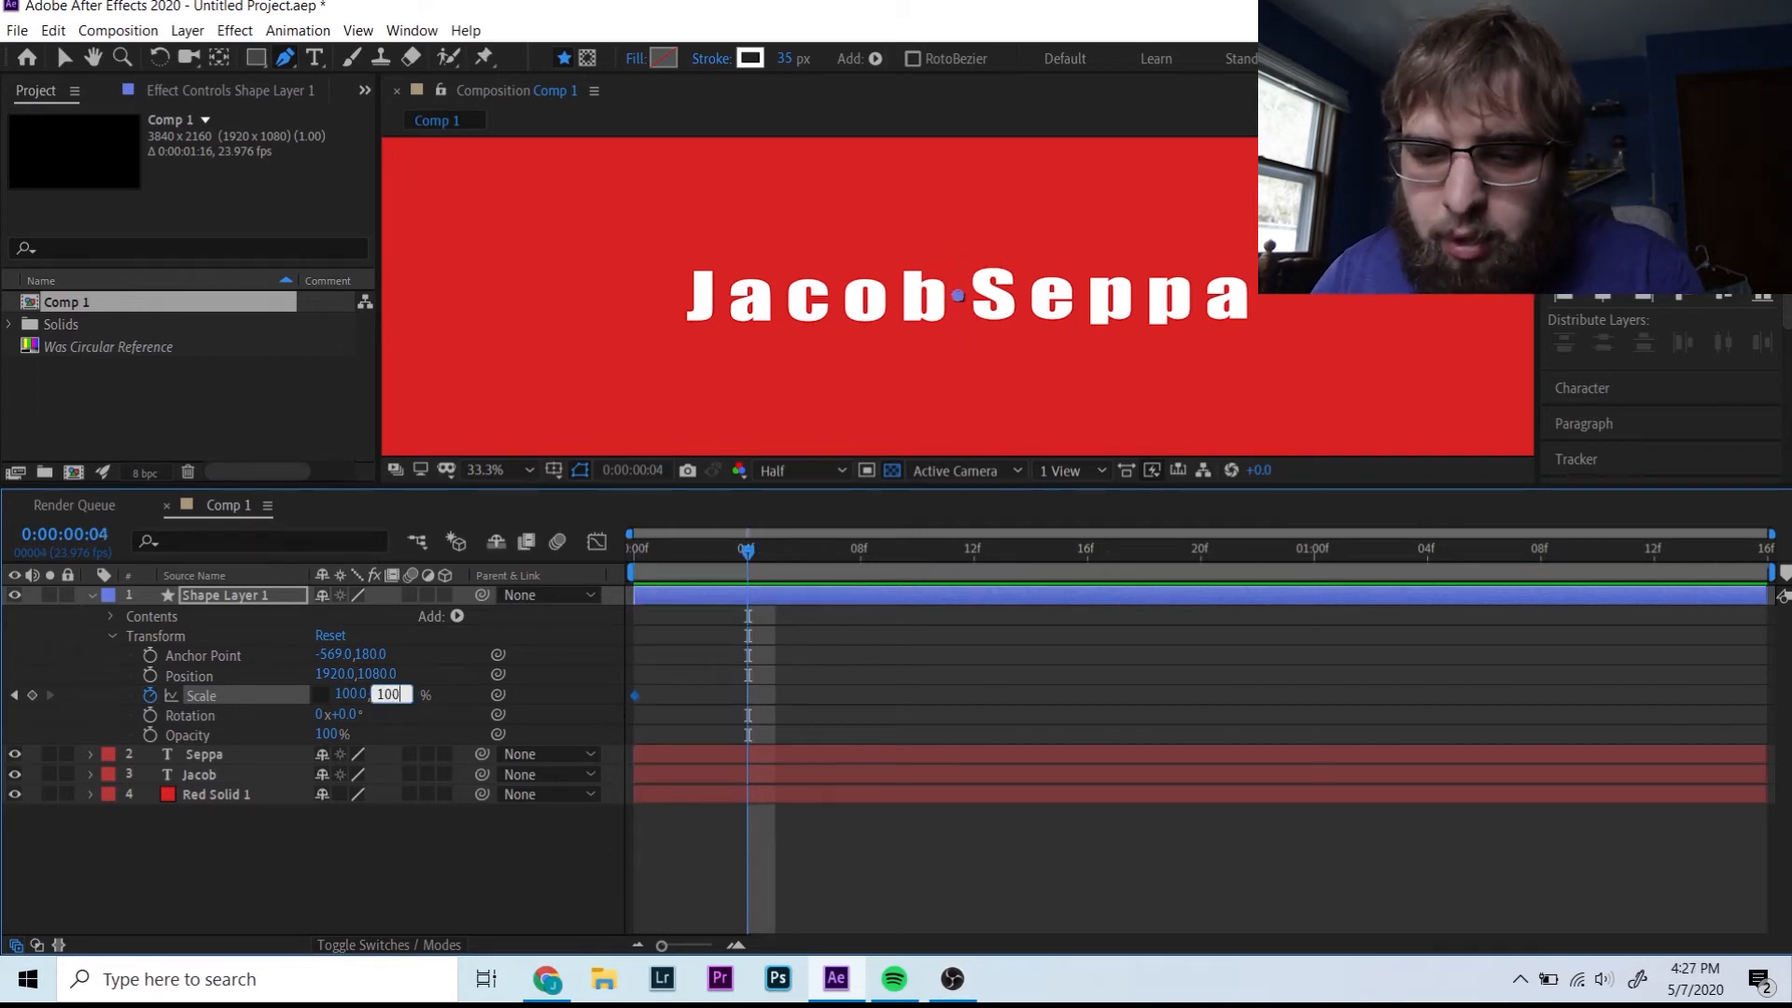
key(Return)
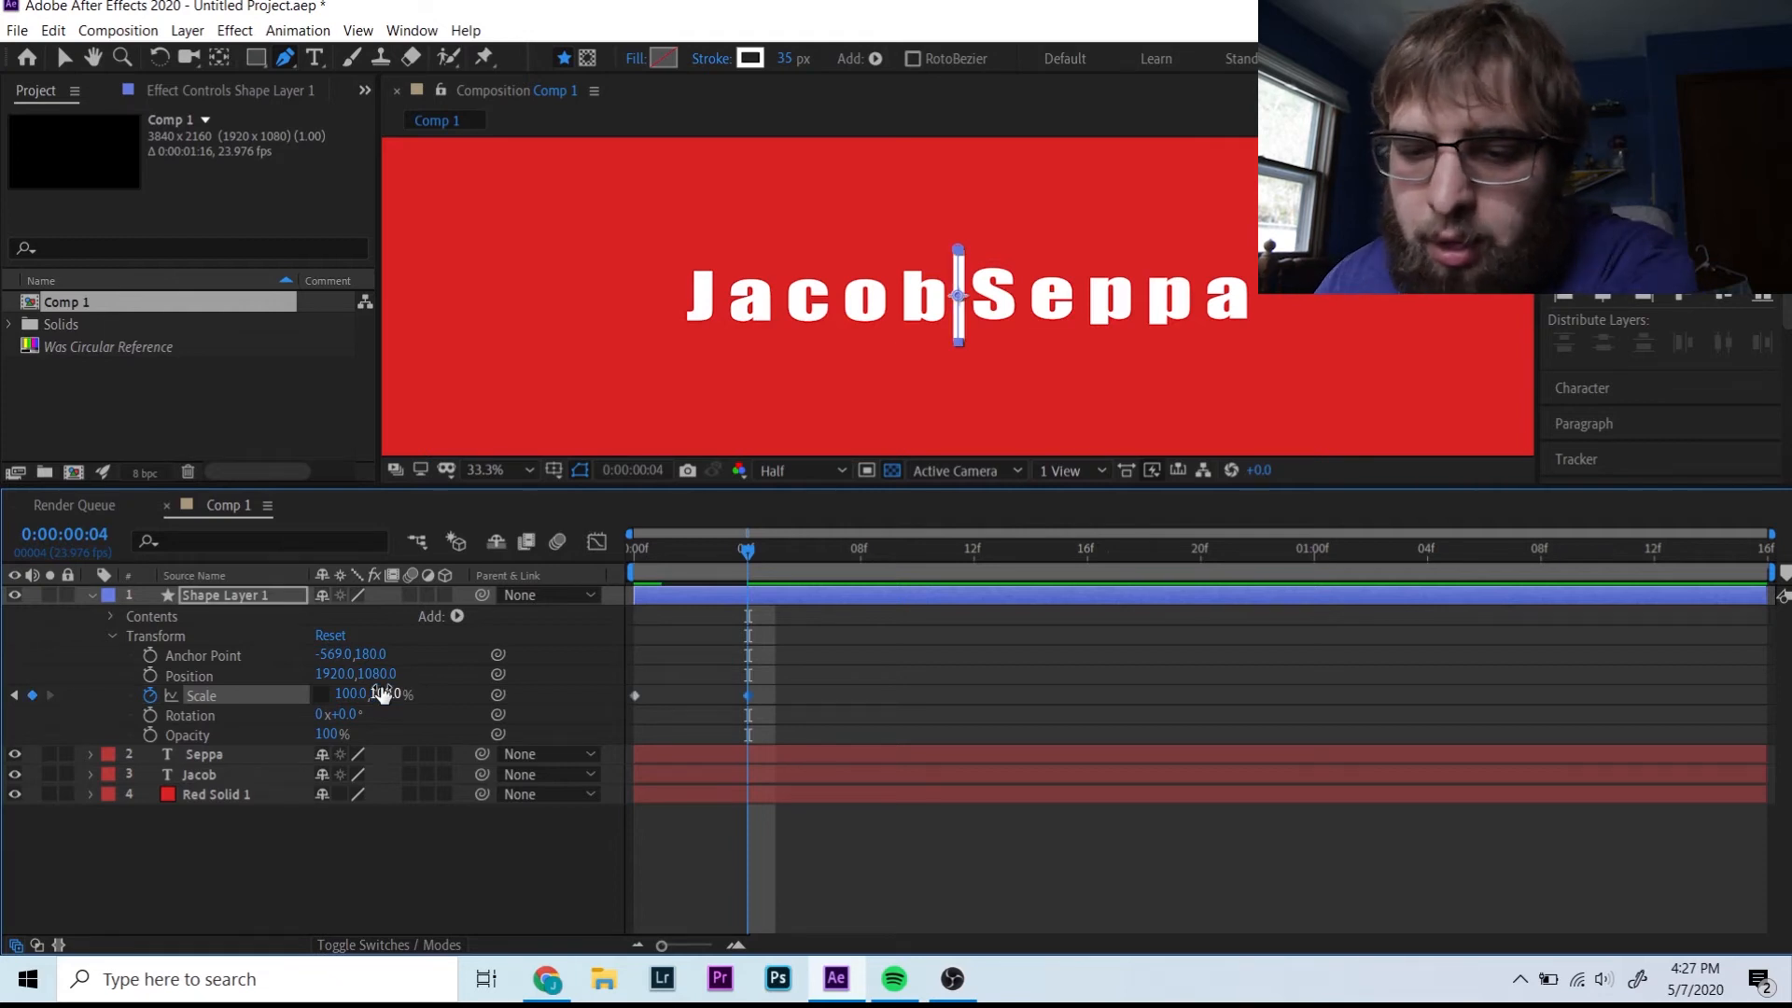
drag(747, 550, 502, 545)
key(space)
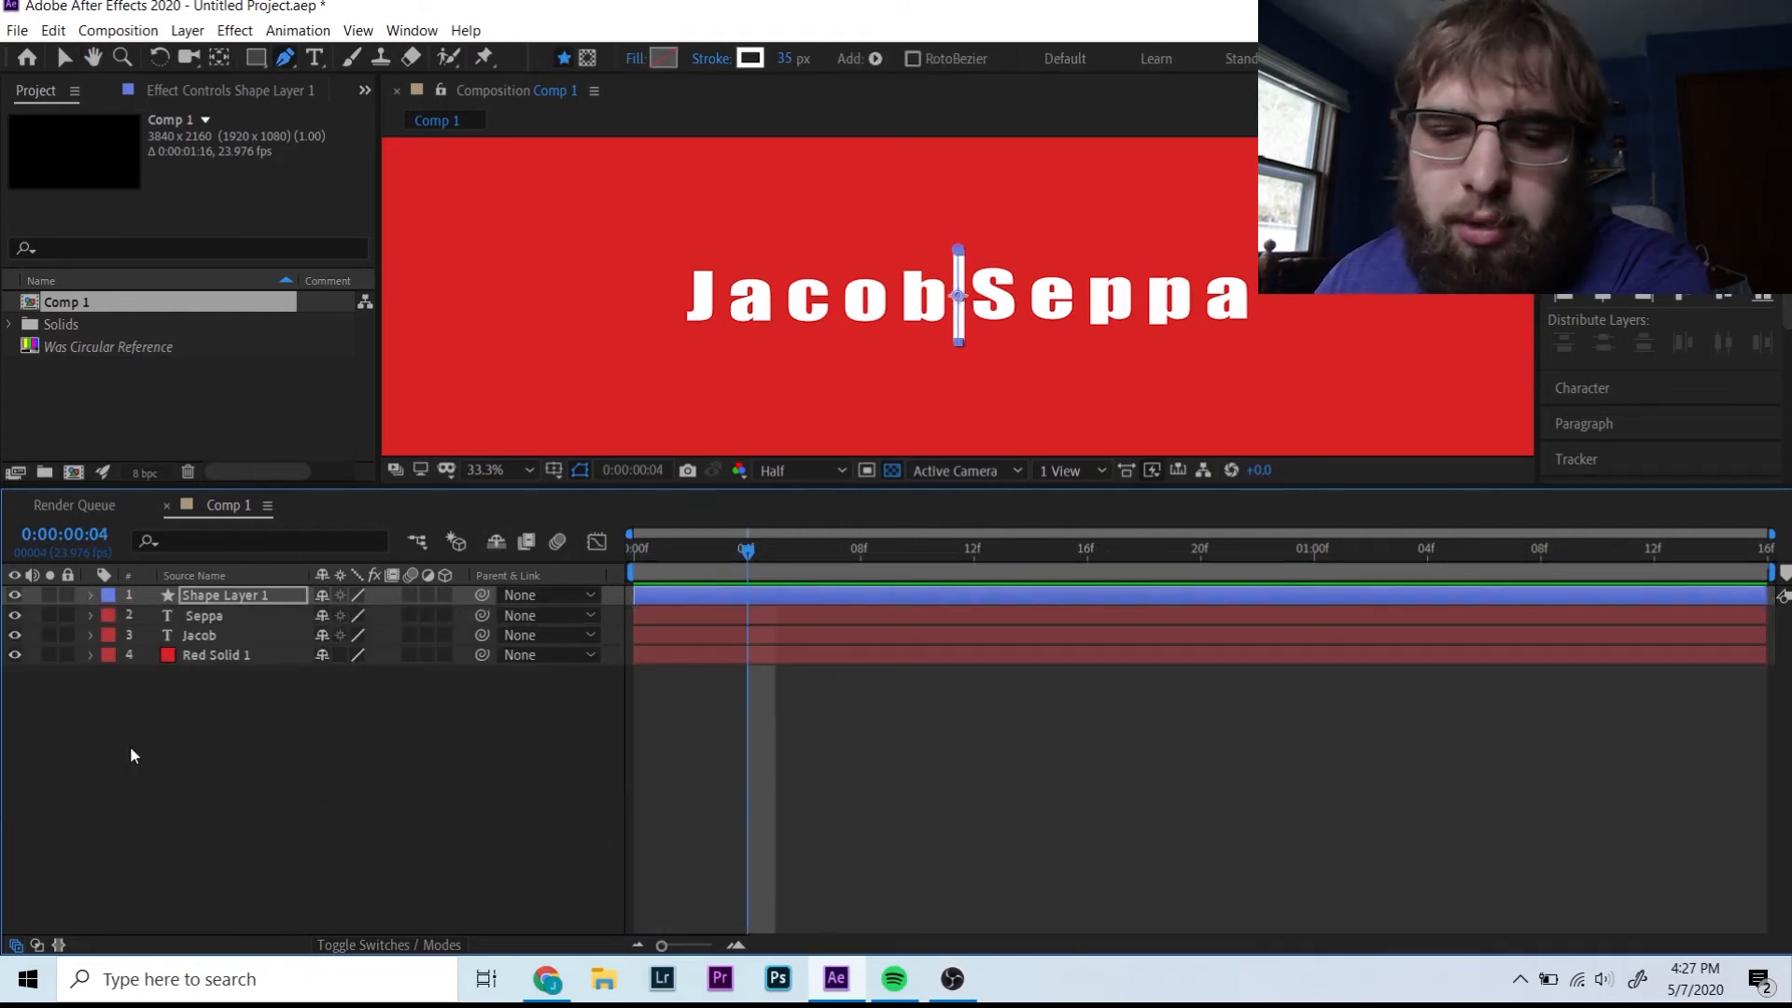
- Add a black (000000) solid layer and fit the composition in the viewer
right_click(131, 747)
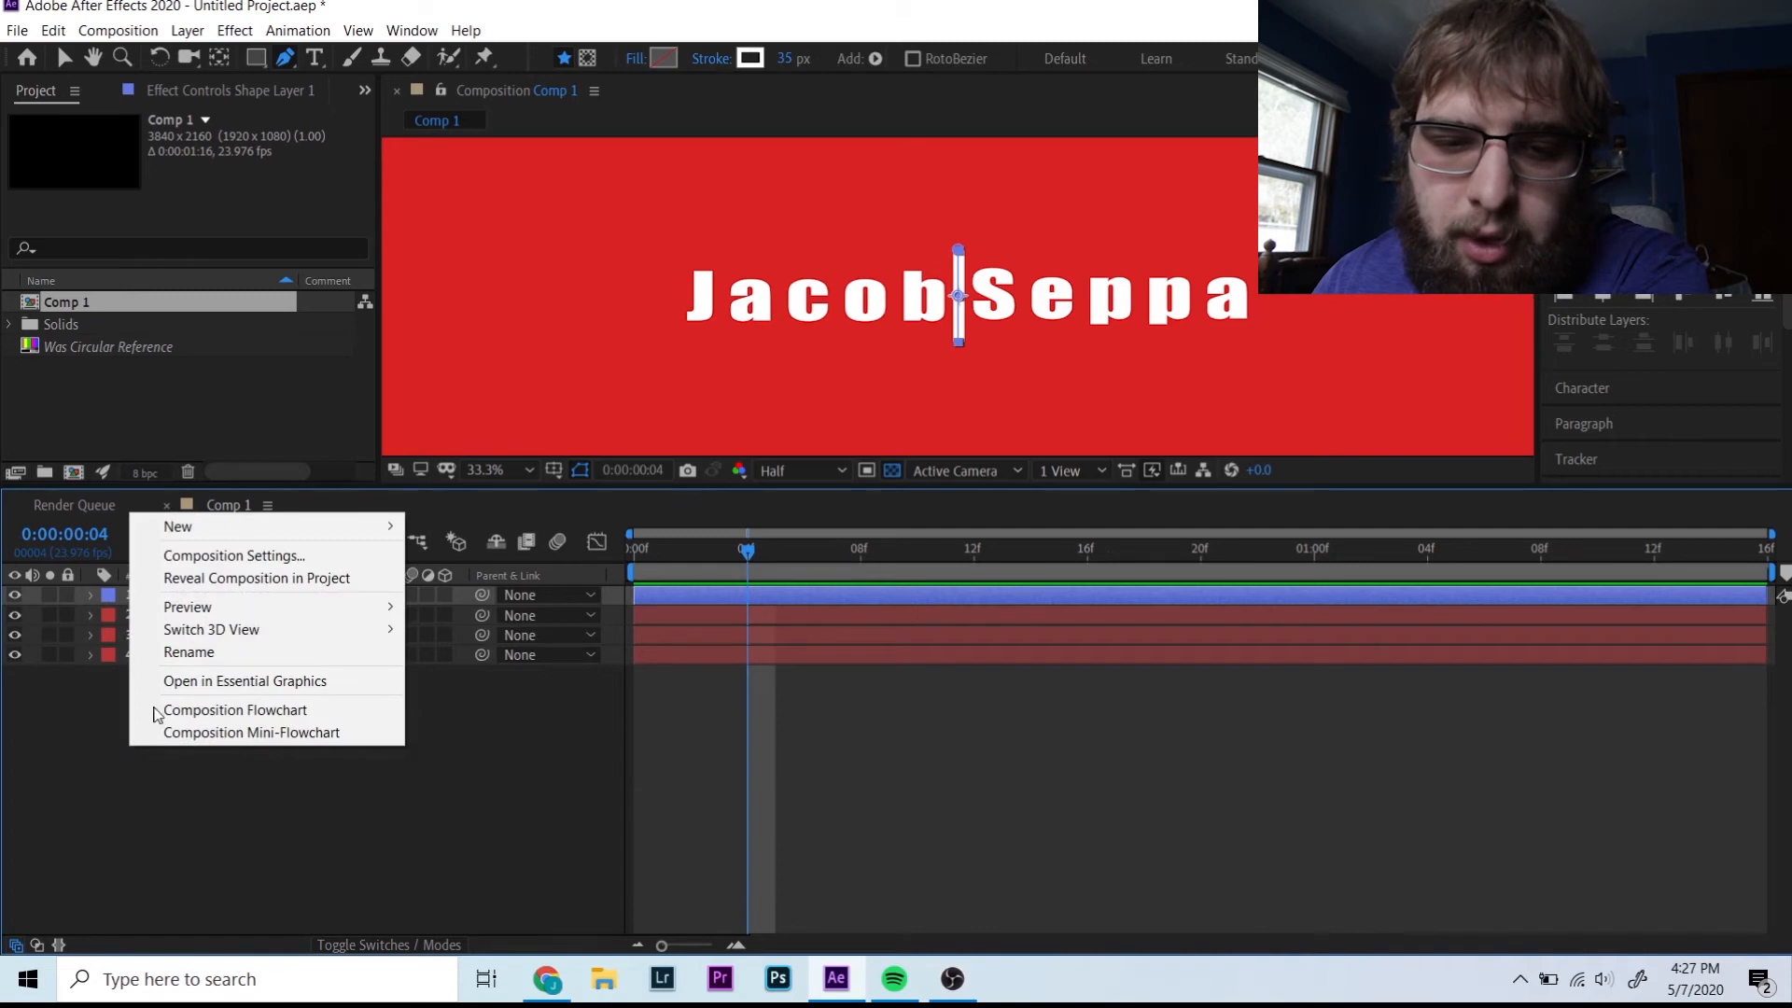
mouse_move(235, 539)
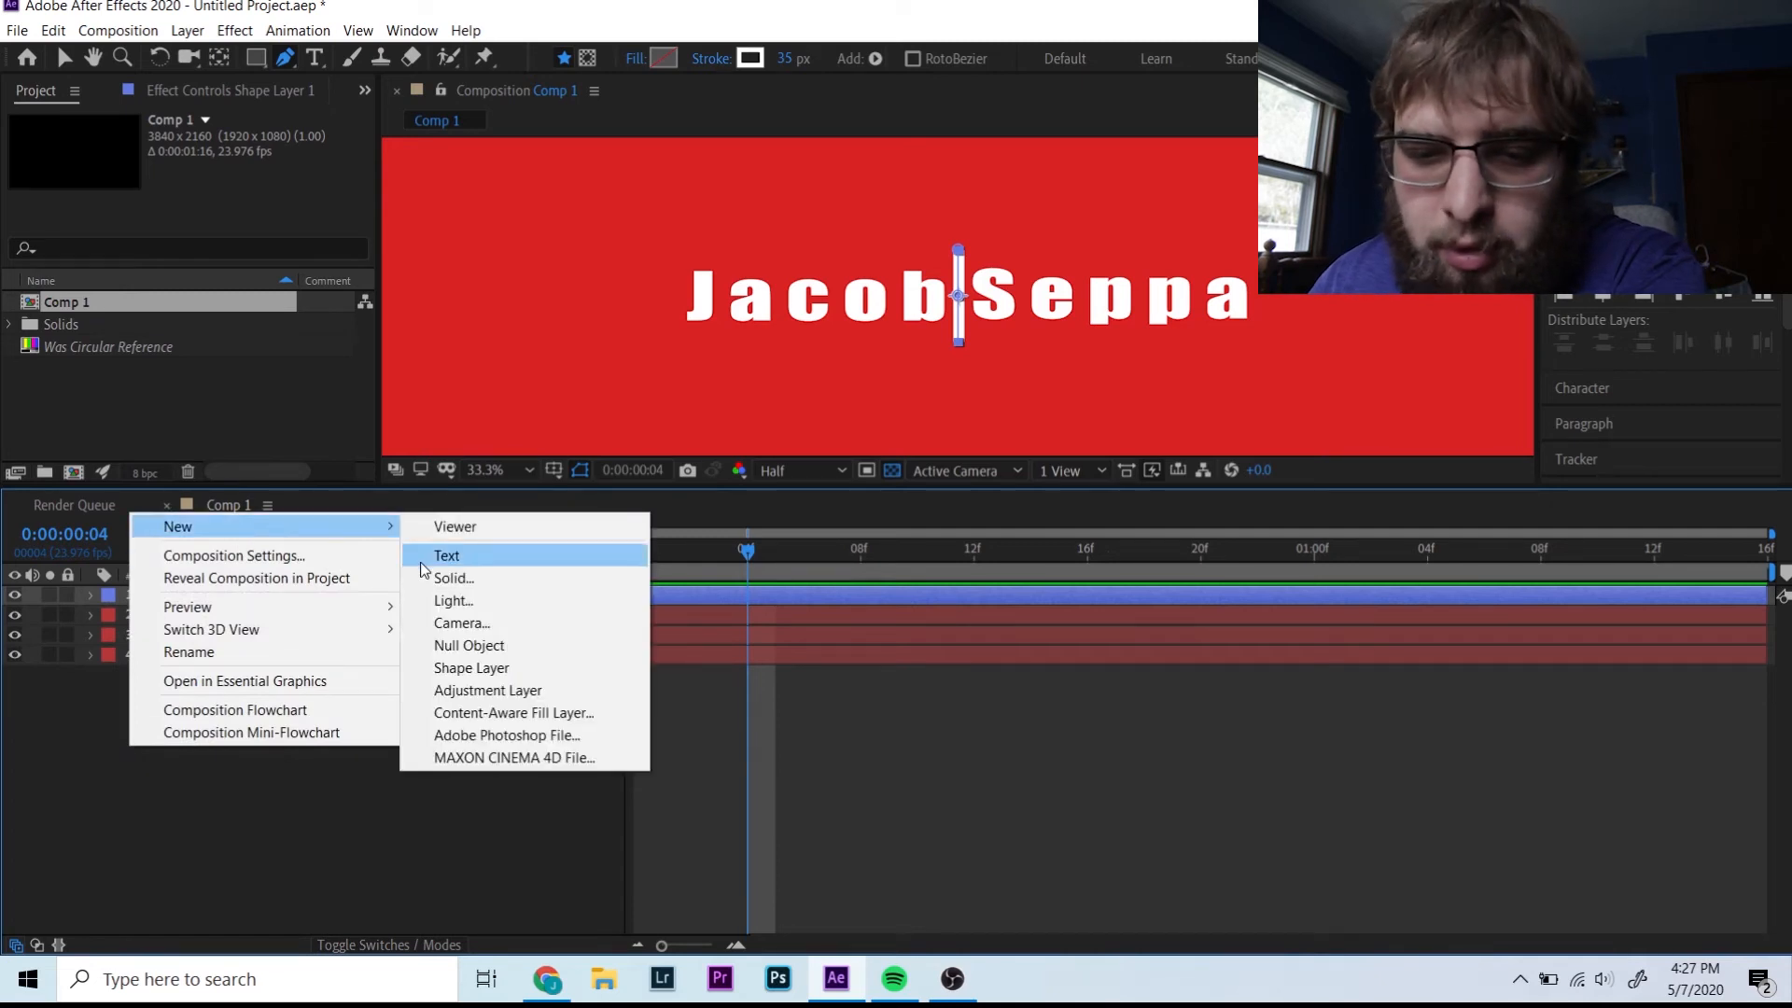
click(462, 579)
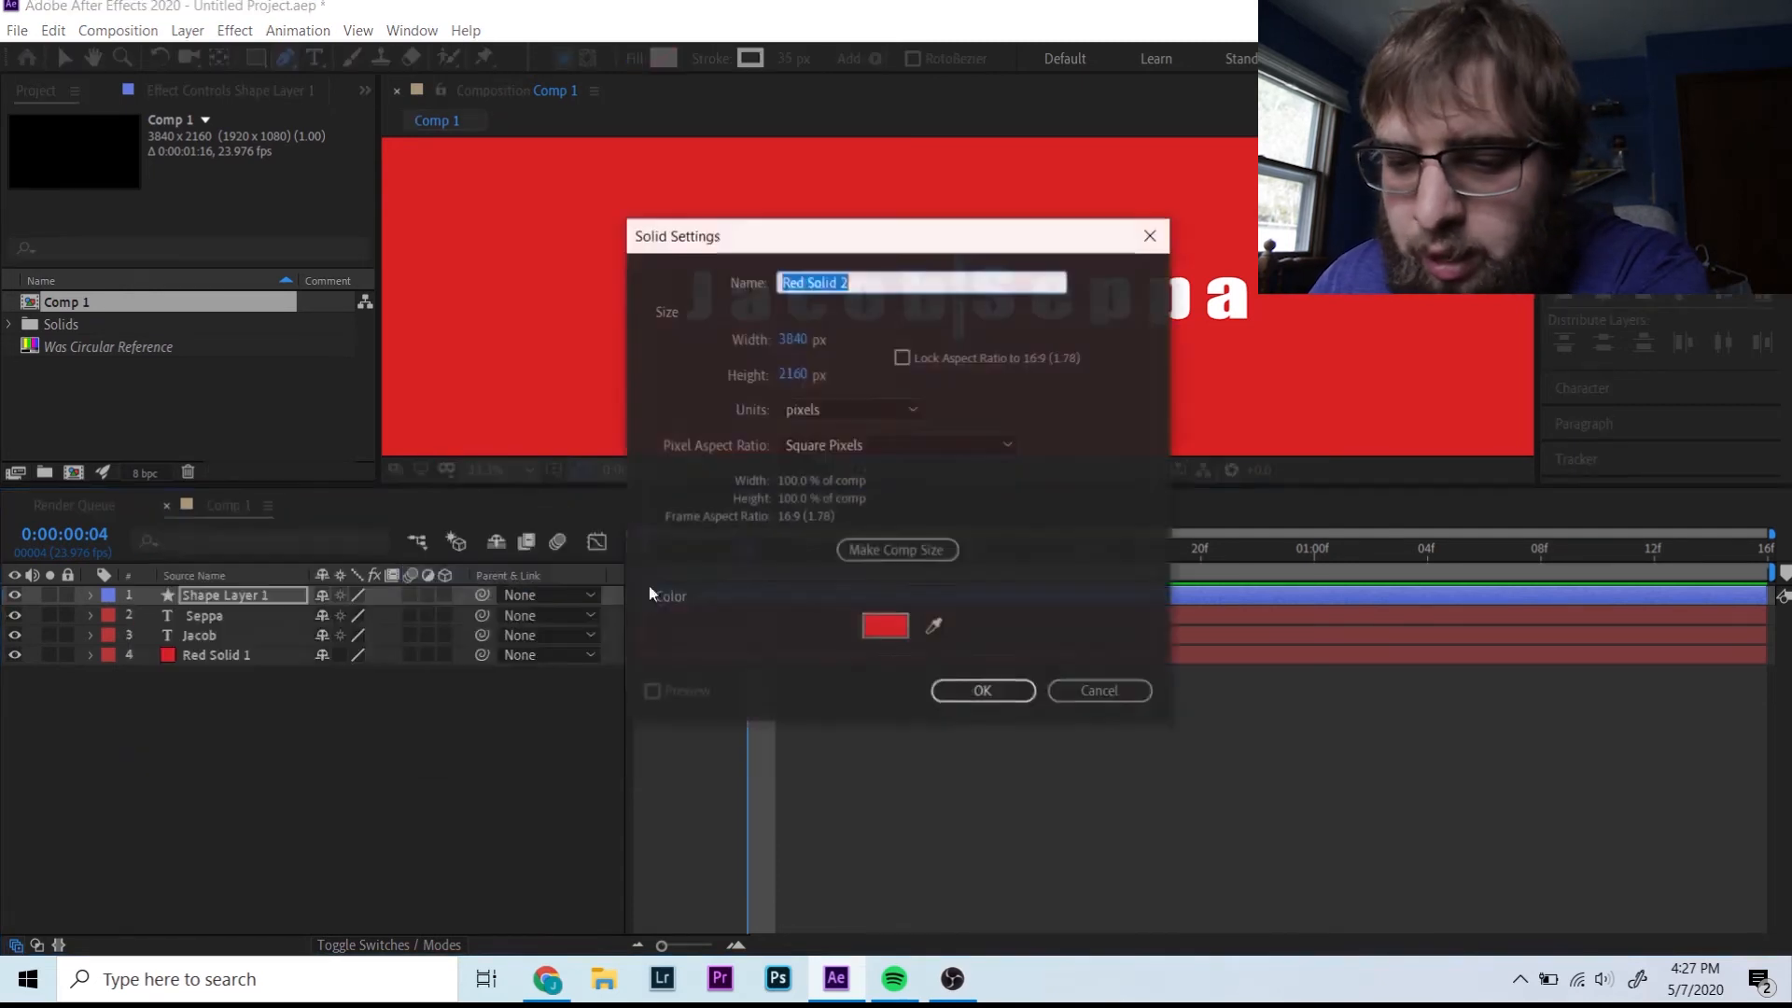
click(868, 632)
text(000000)
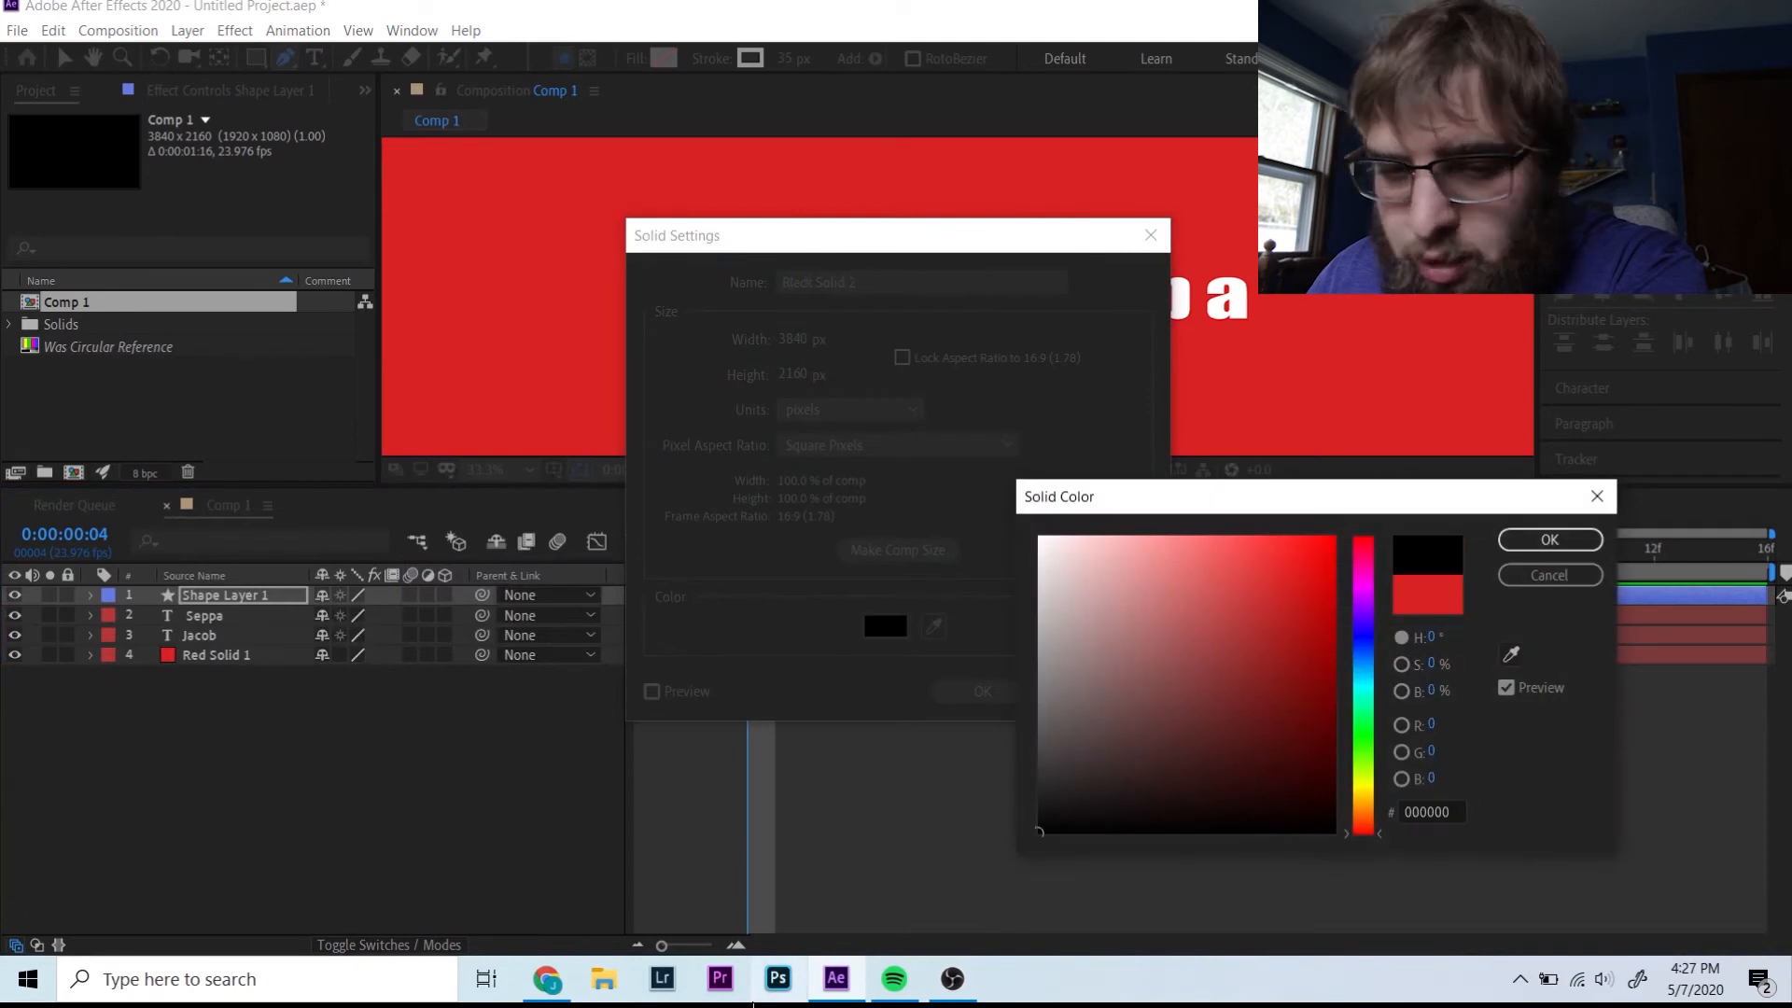
key(Return)
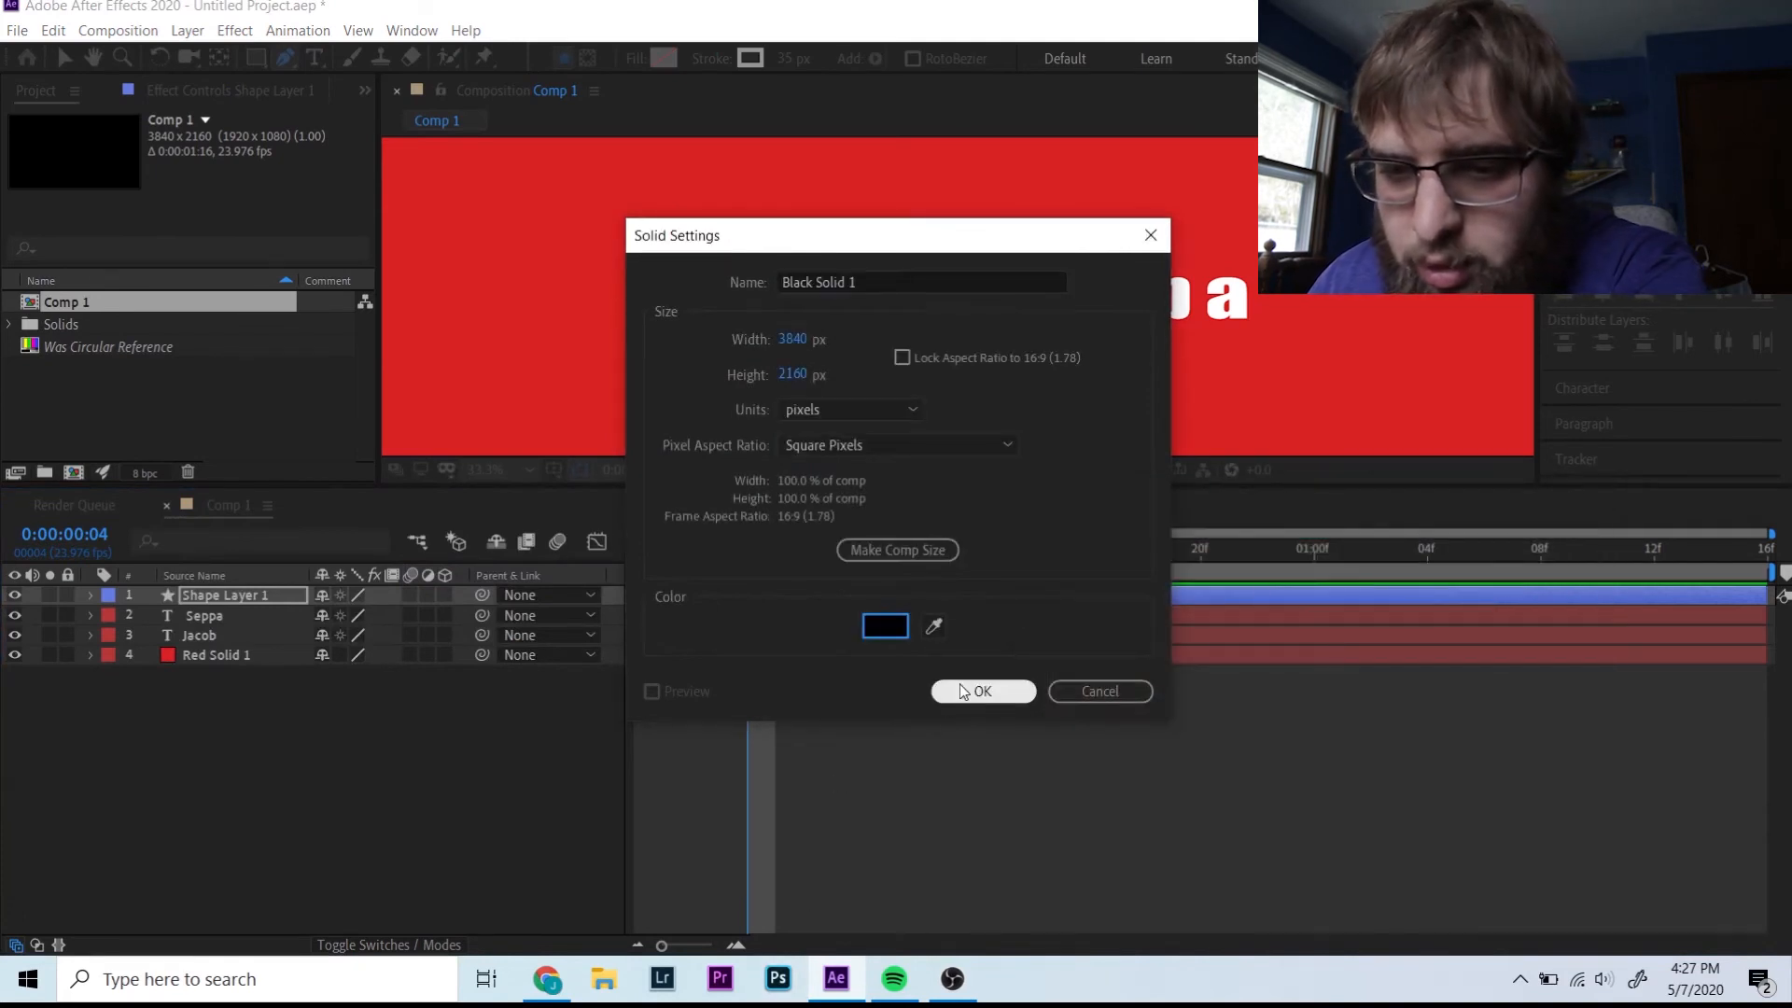
click(961, 691)
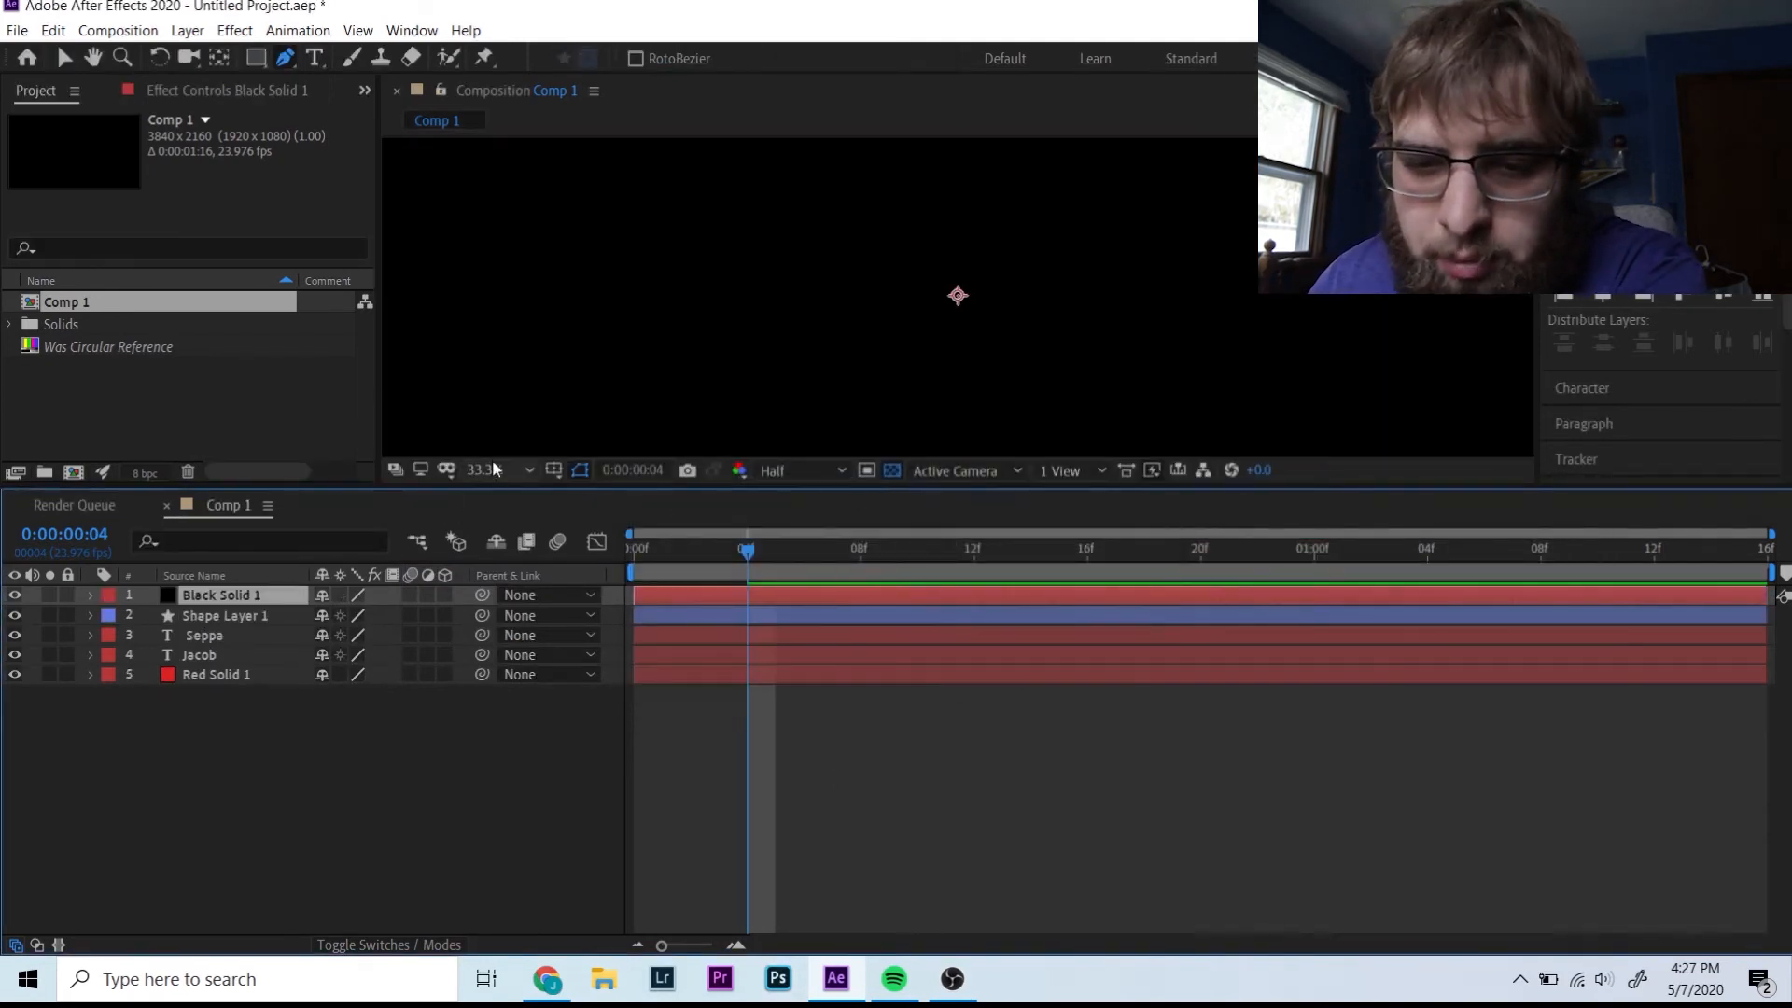
click(491, 464)
click(513, 509)
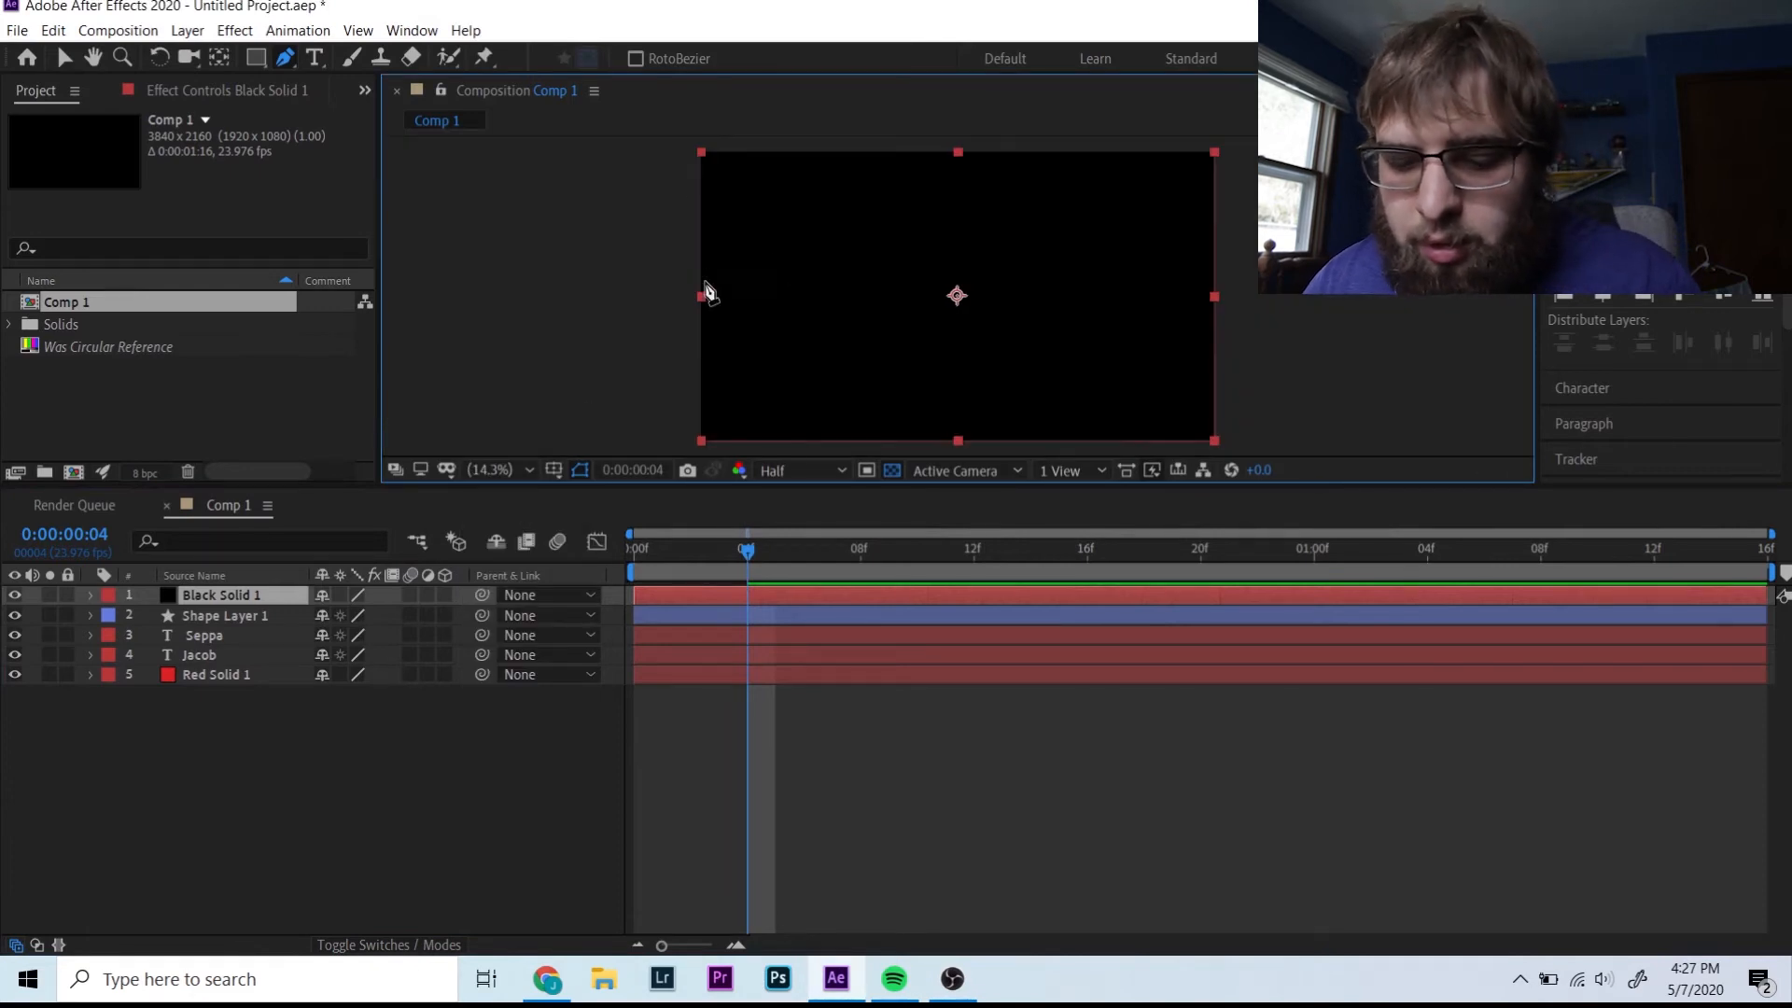
- Shrink the black solid into a small bar and centre it horizontally
key(v)
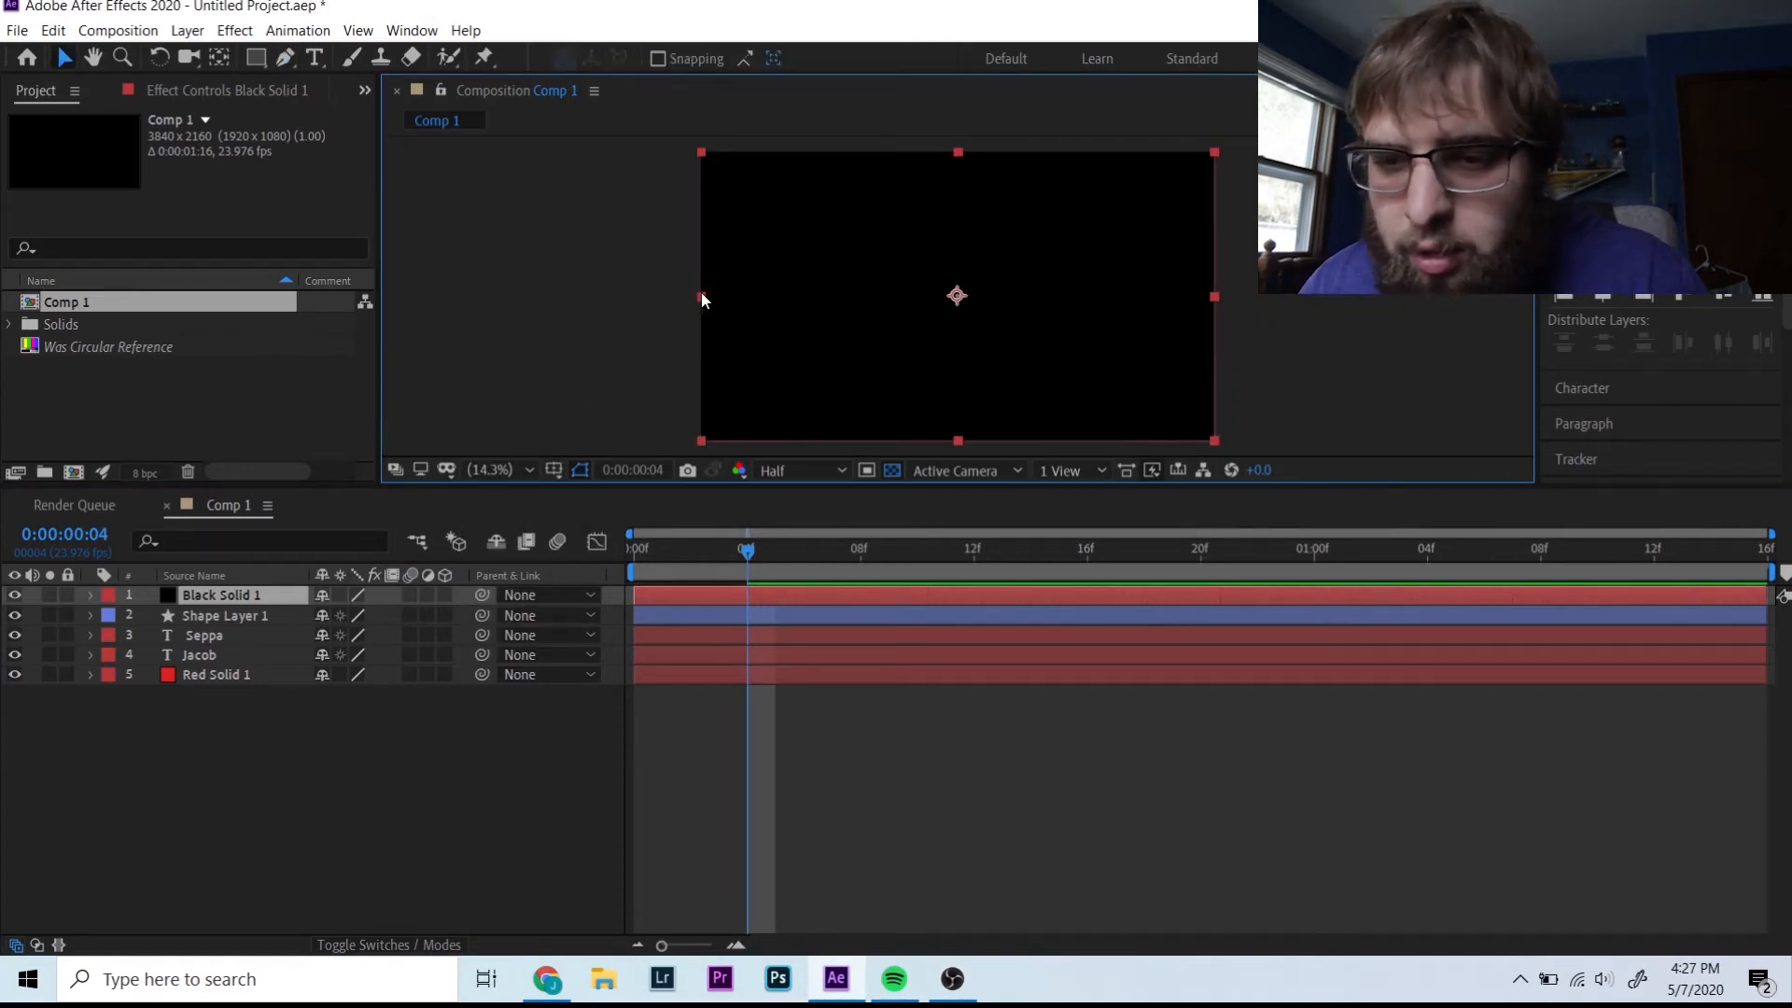
drag(702, 297, 846, 296)
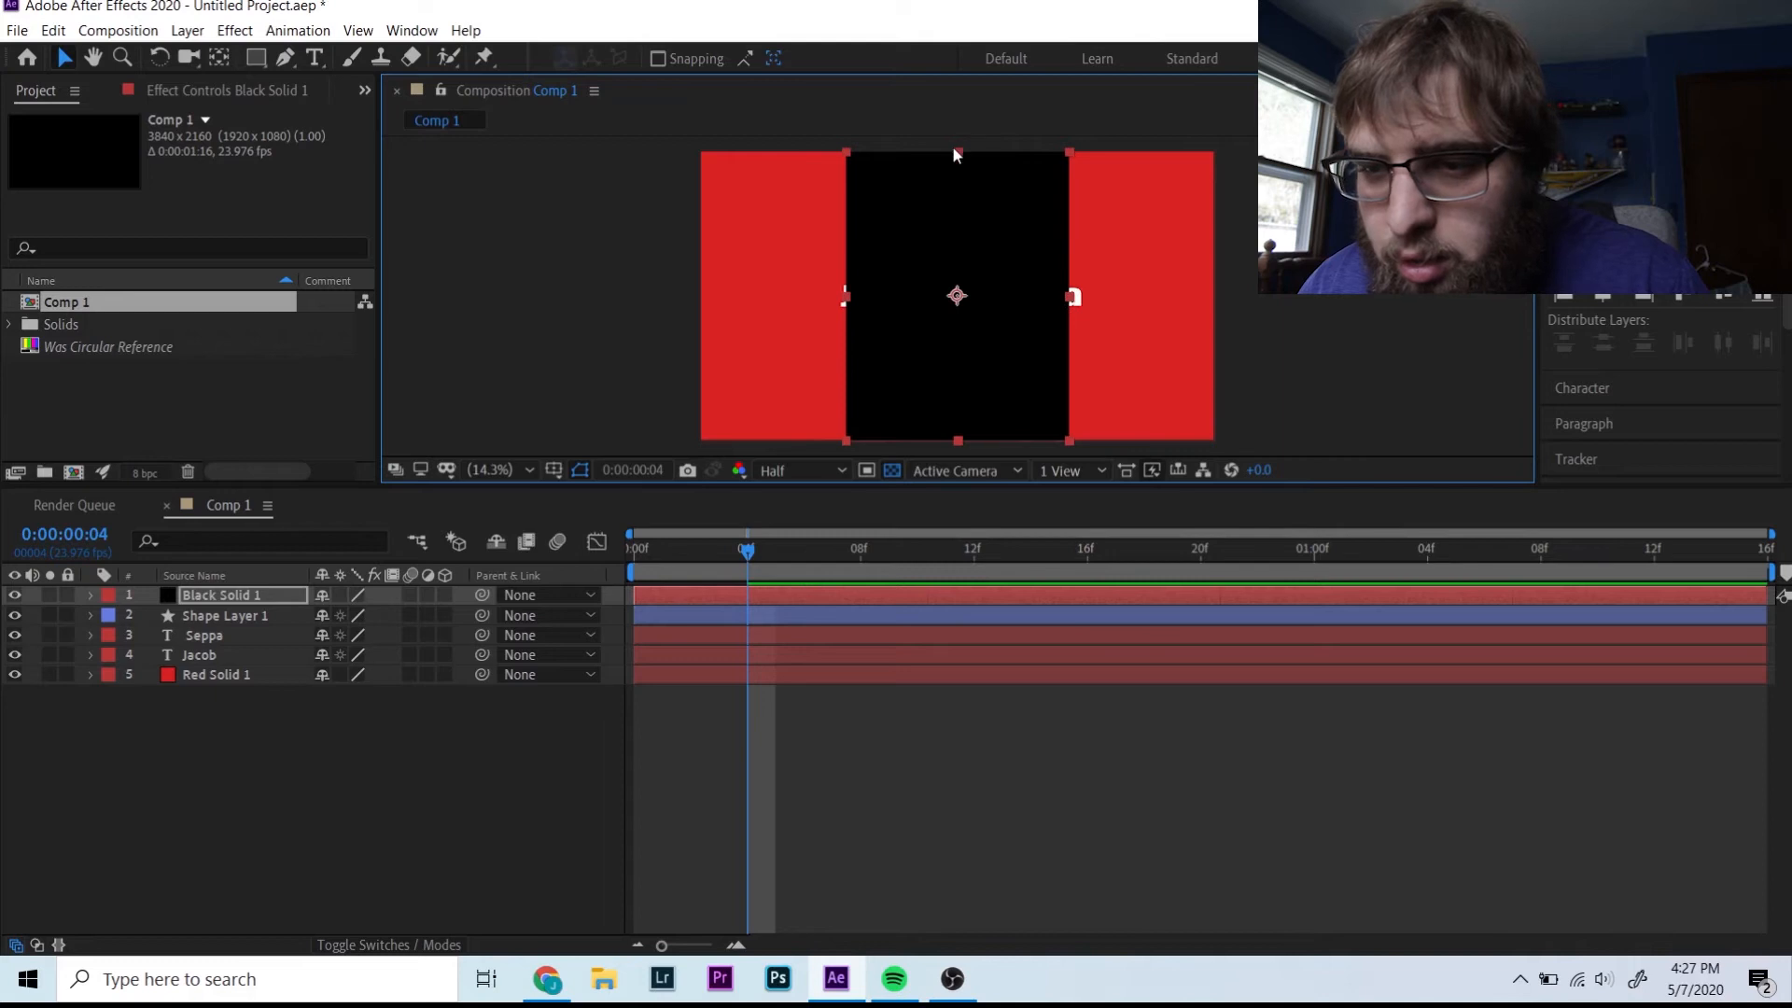
drag(953, 149, 984, 271)
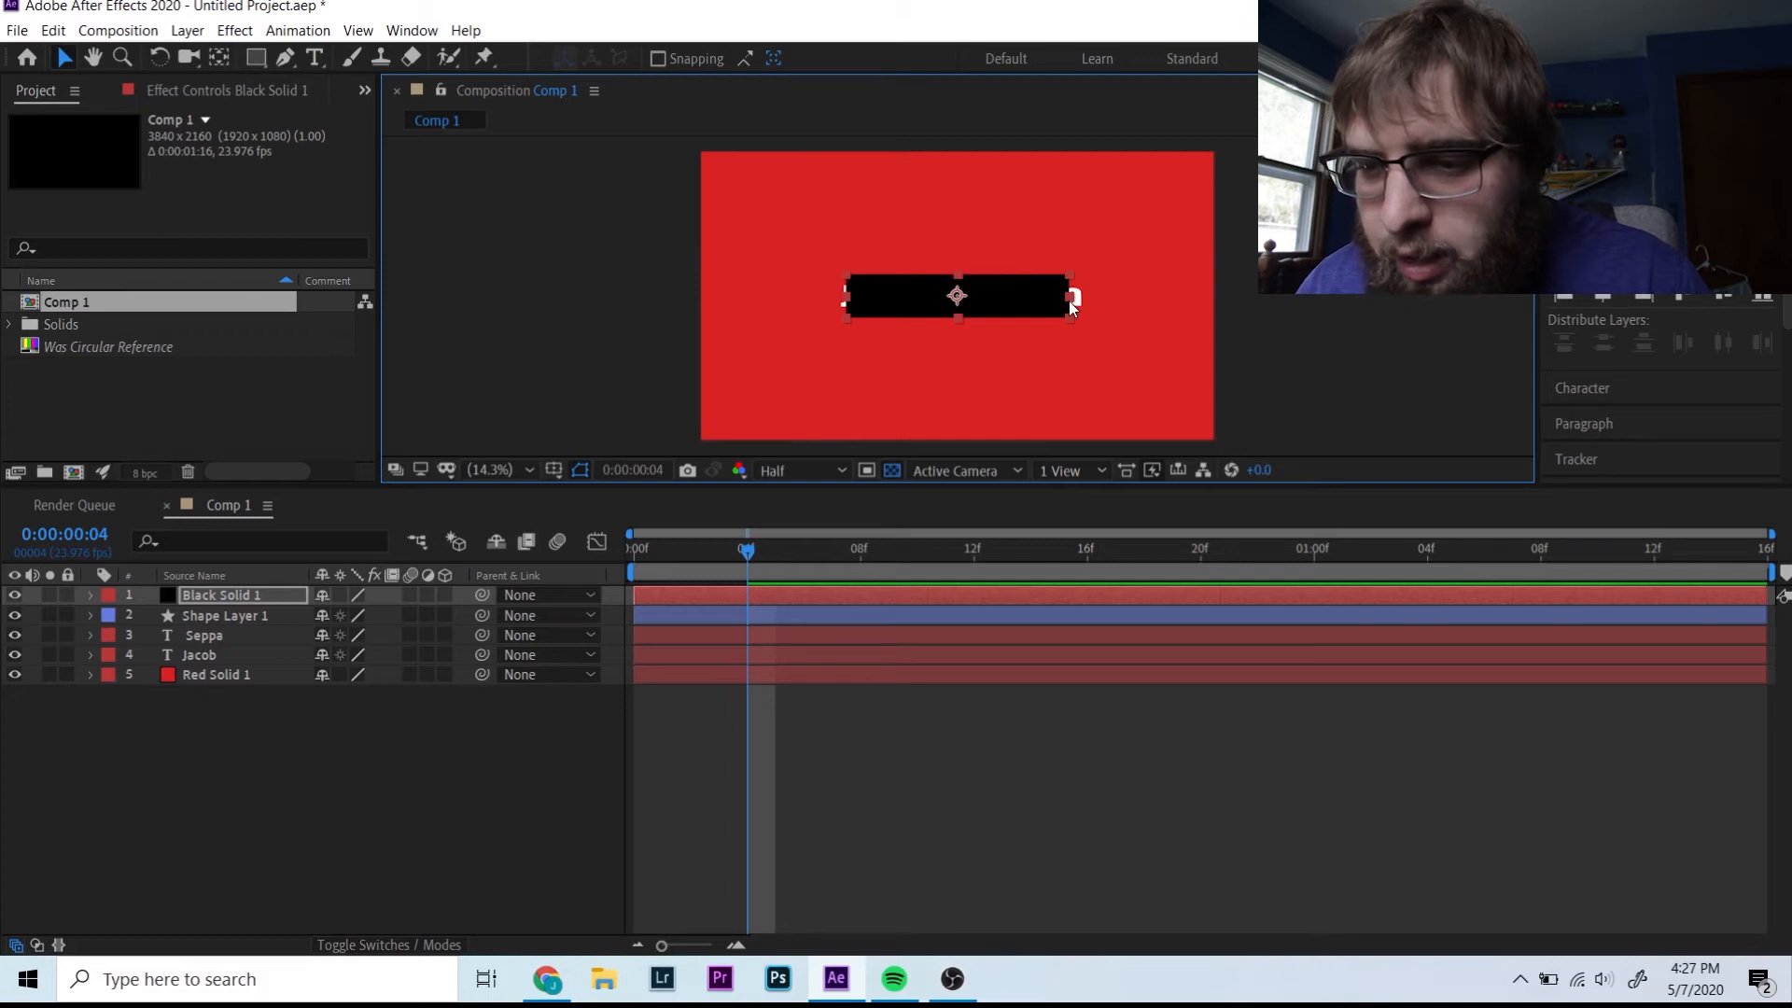
drag(1068, 301, 925, 308)
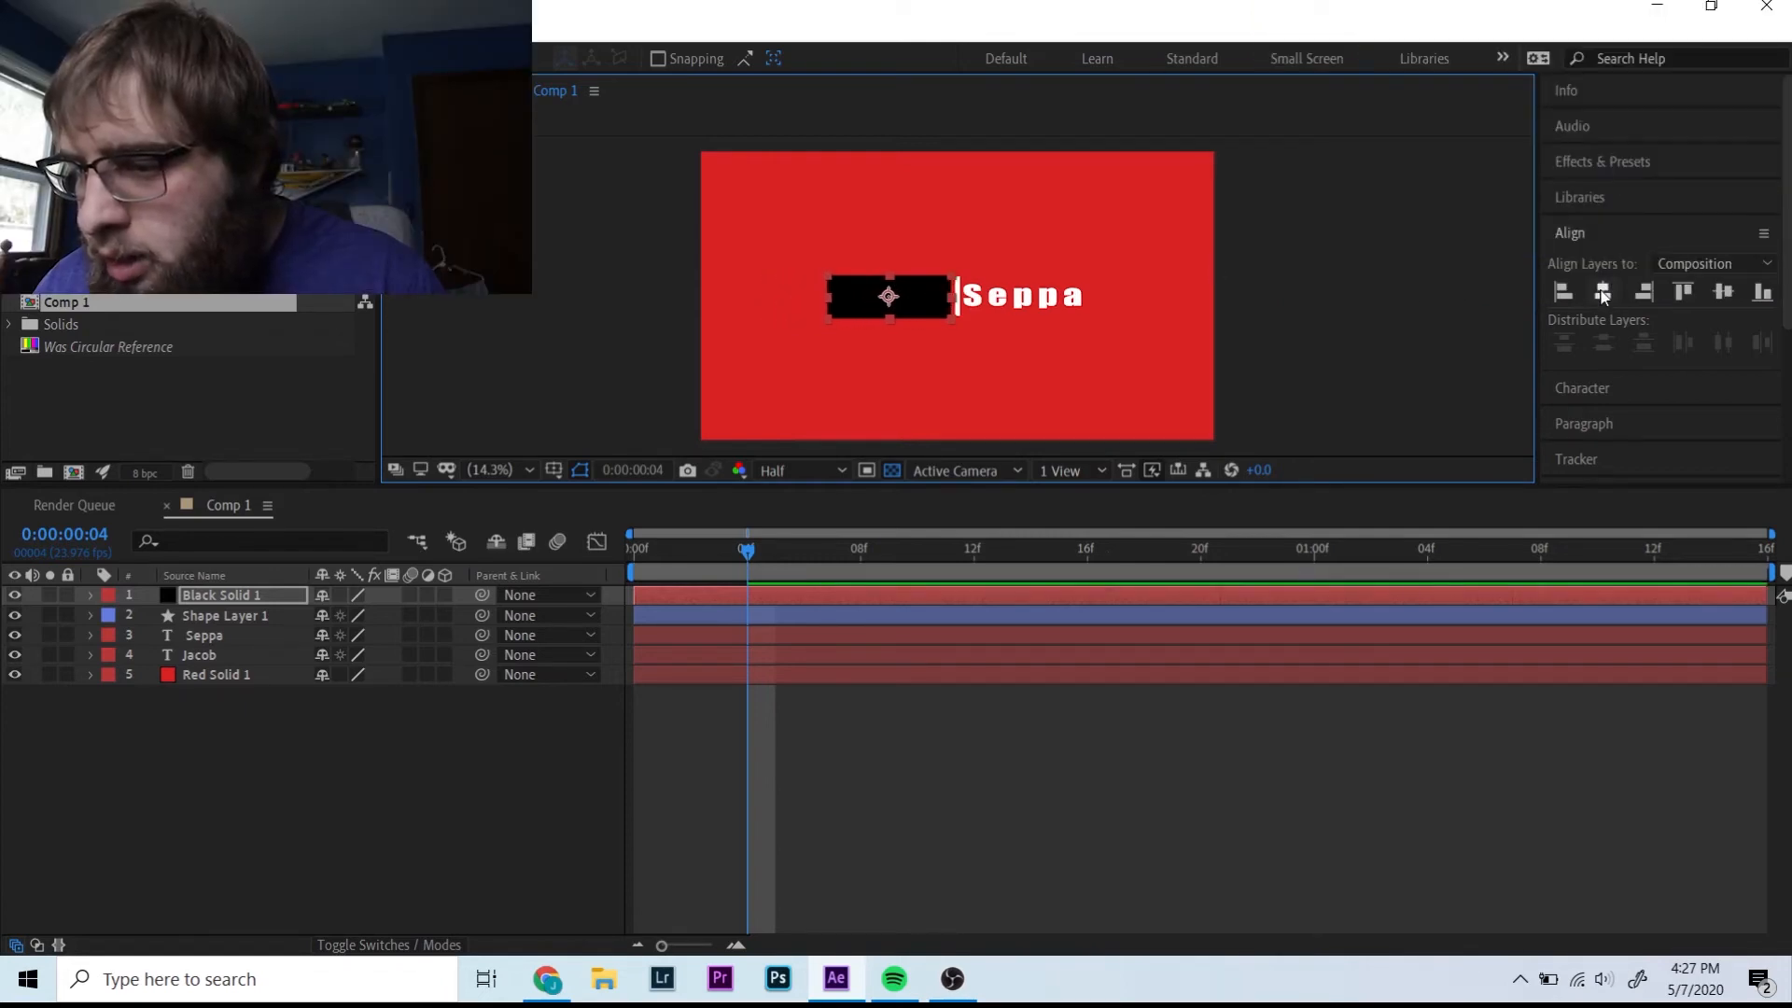
click(1603, 293)
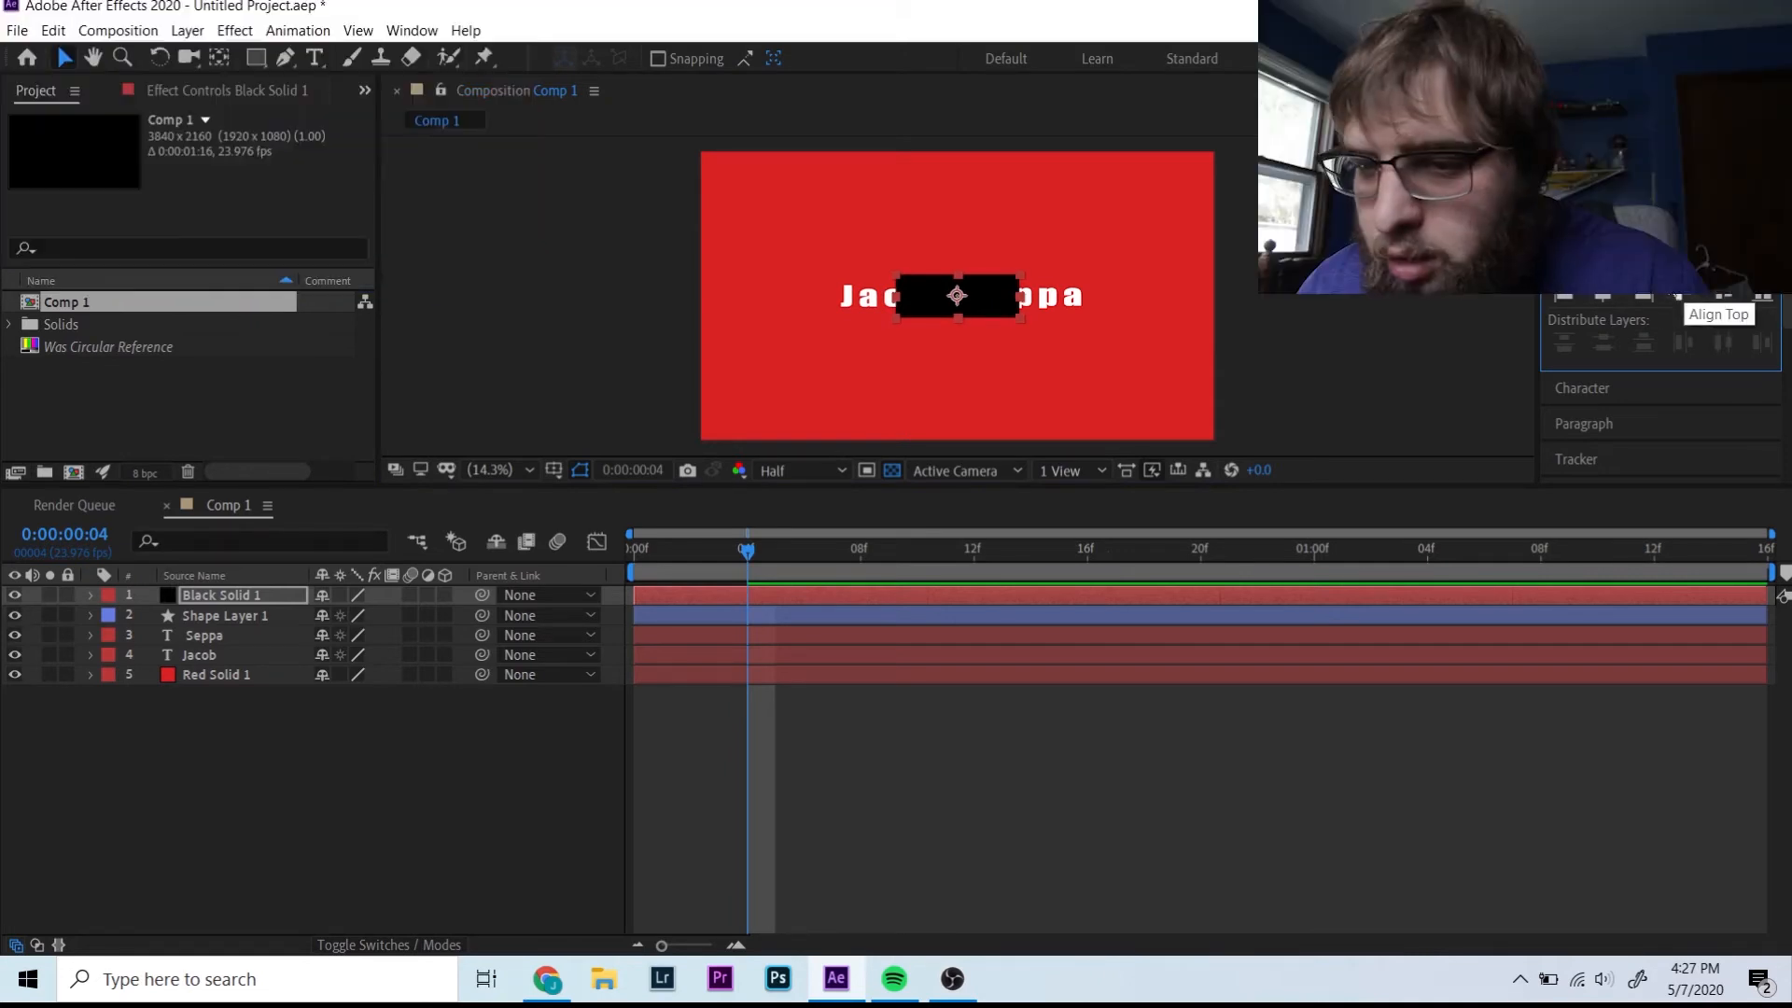
click(86, 595)
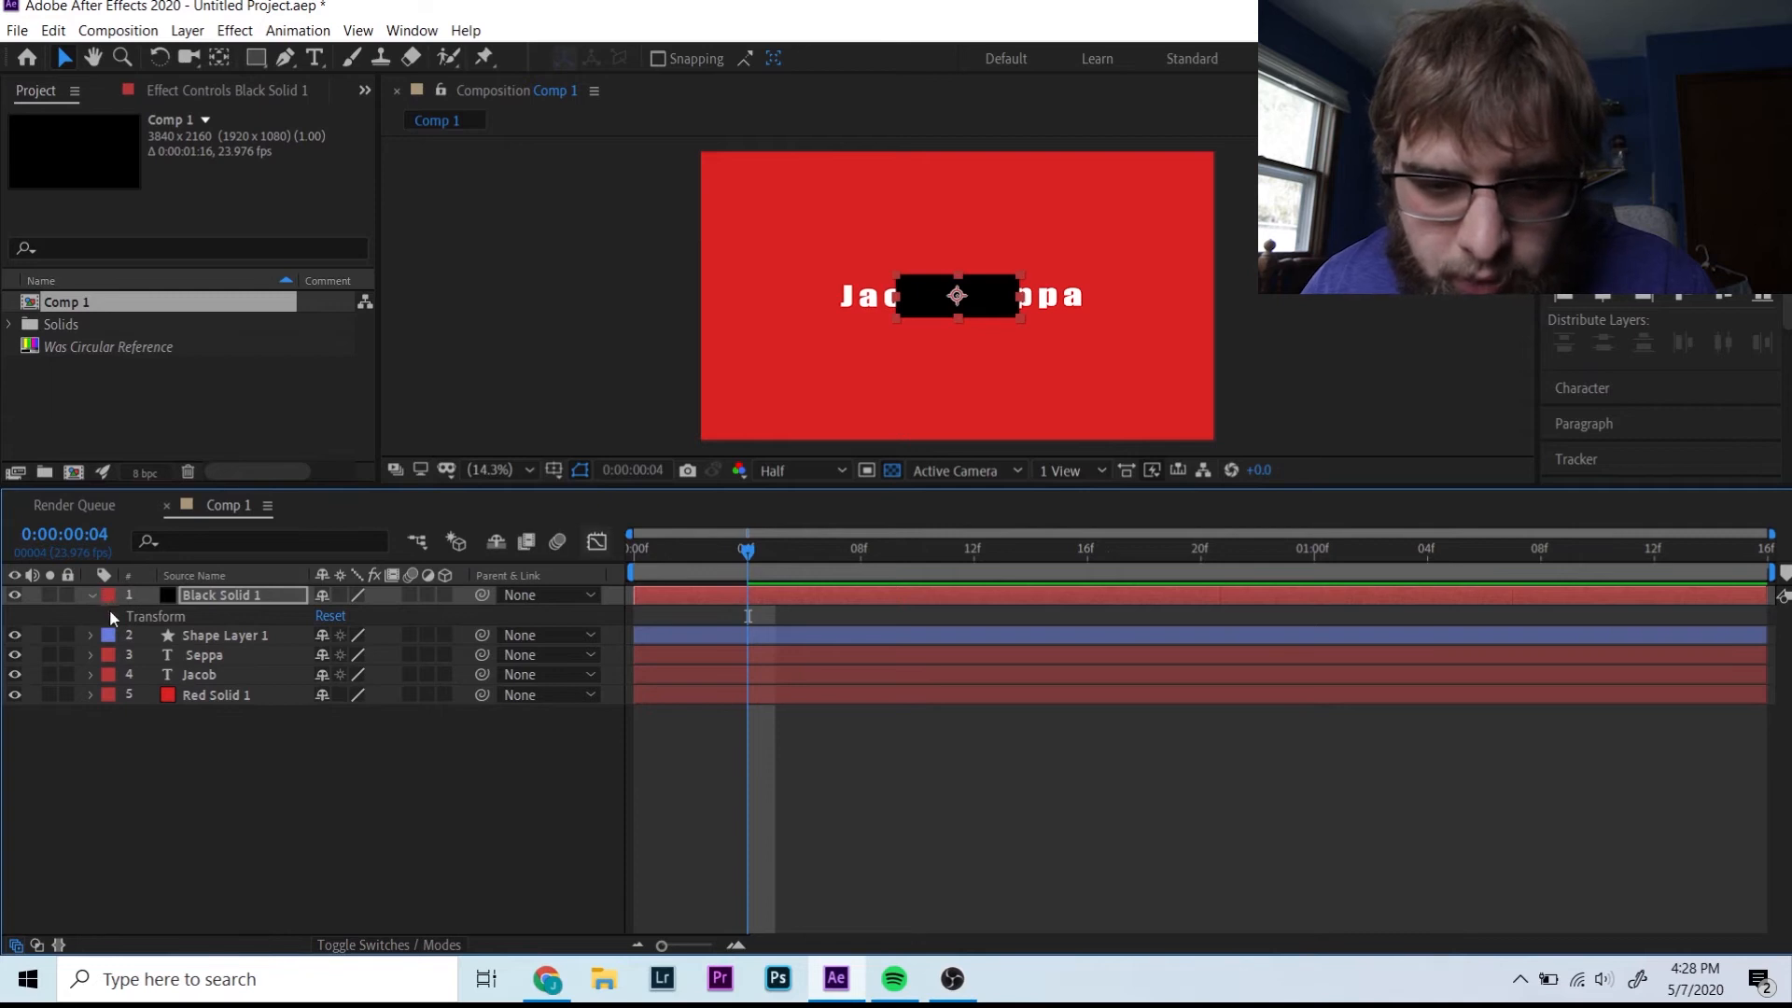
- Place the black bar at X 1441 against Seppa and keyframe Position at frame 4
click(111, 617)
drag(314, 653, 182, 679)
drag(334, 654, 44, 626)
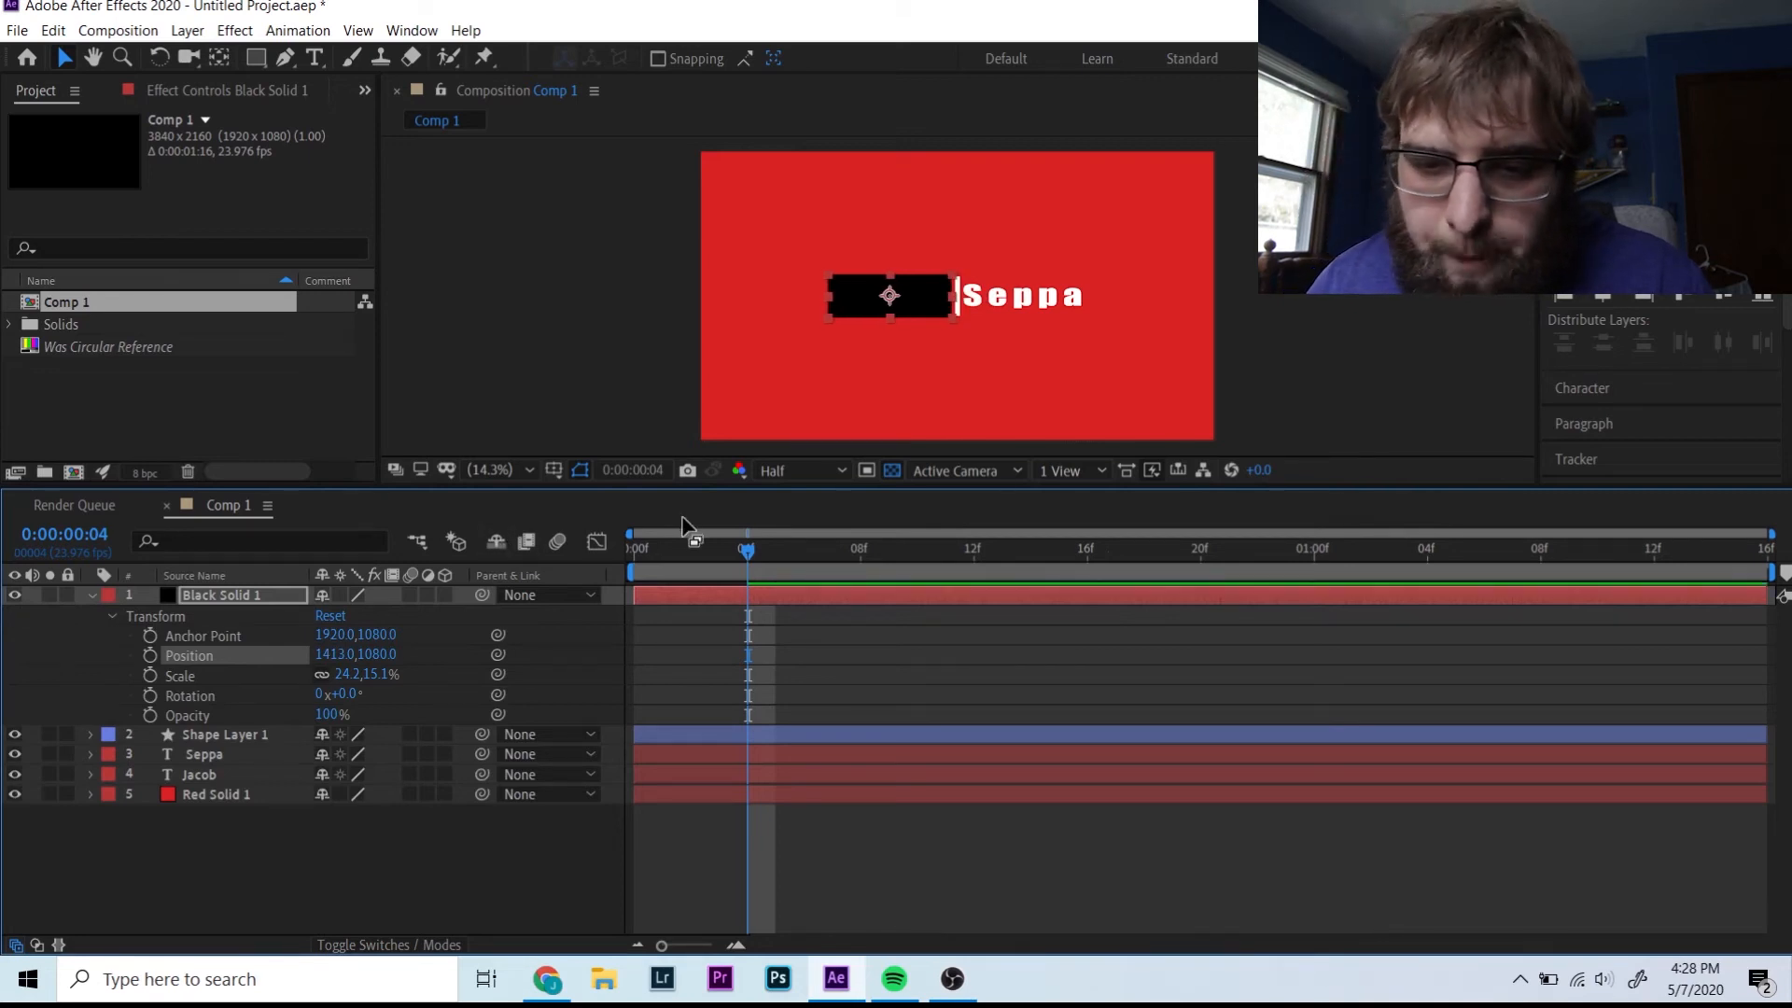
click(487, 464)
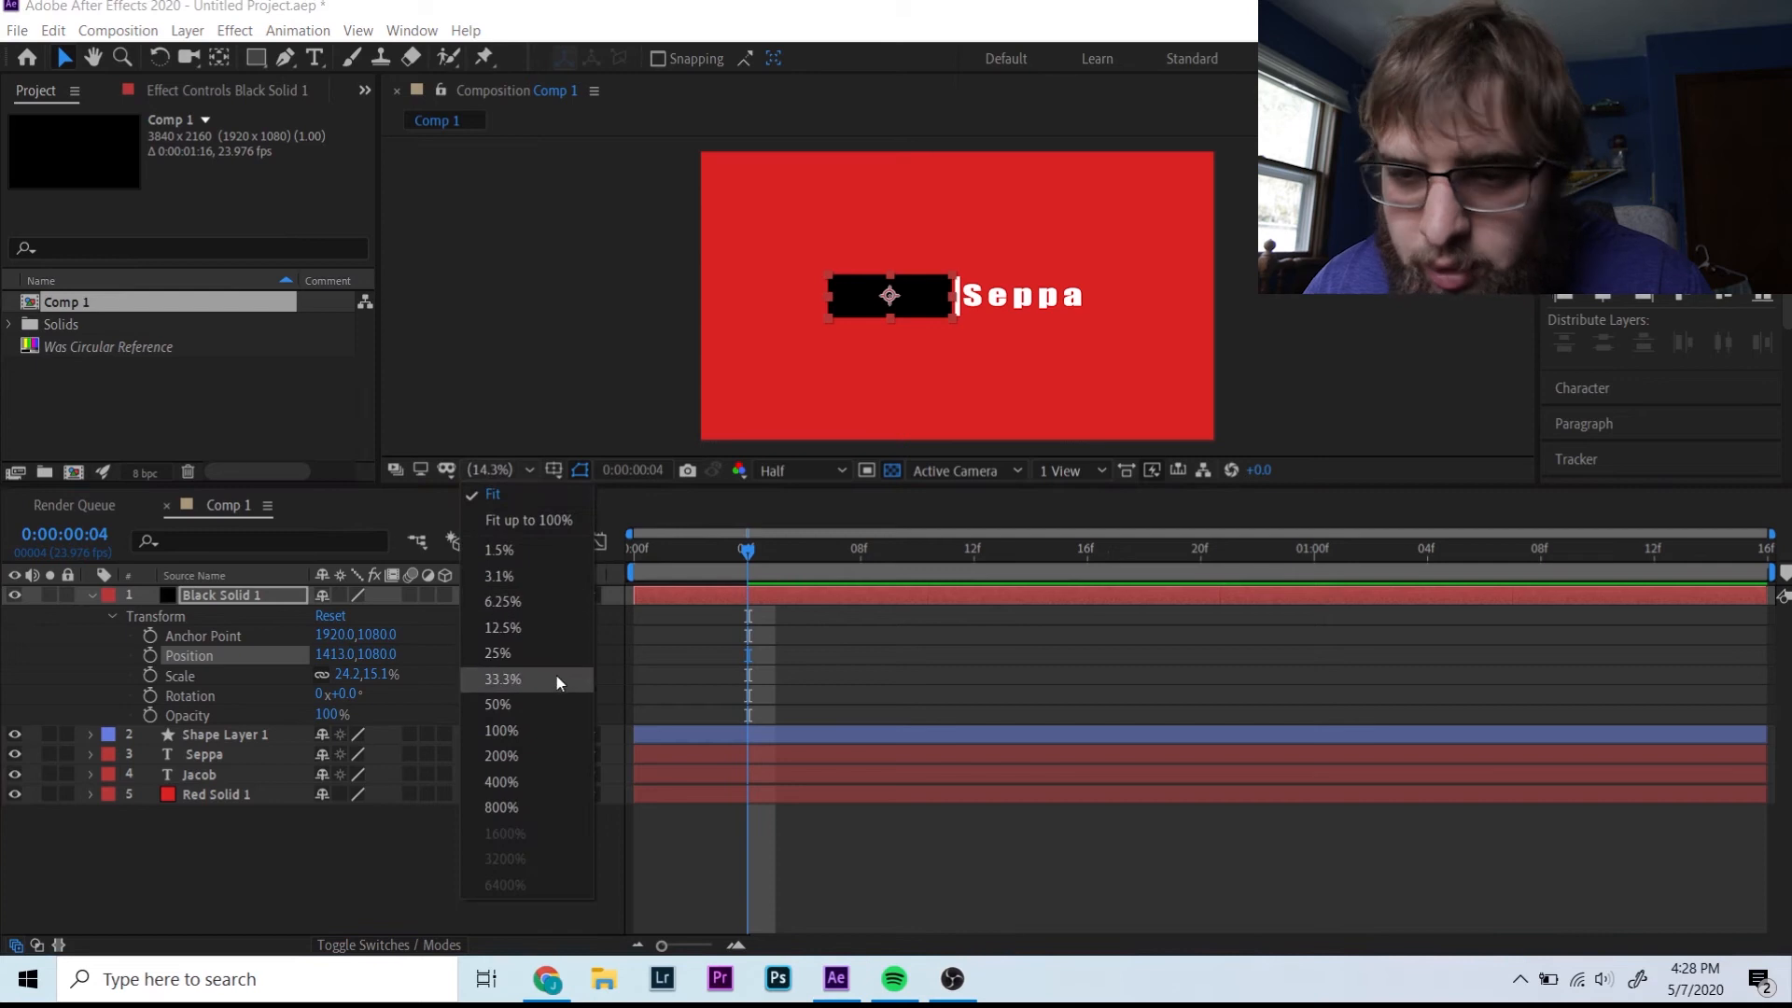
click(557, 681)
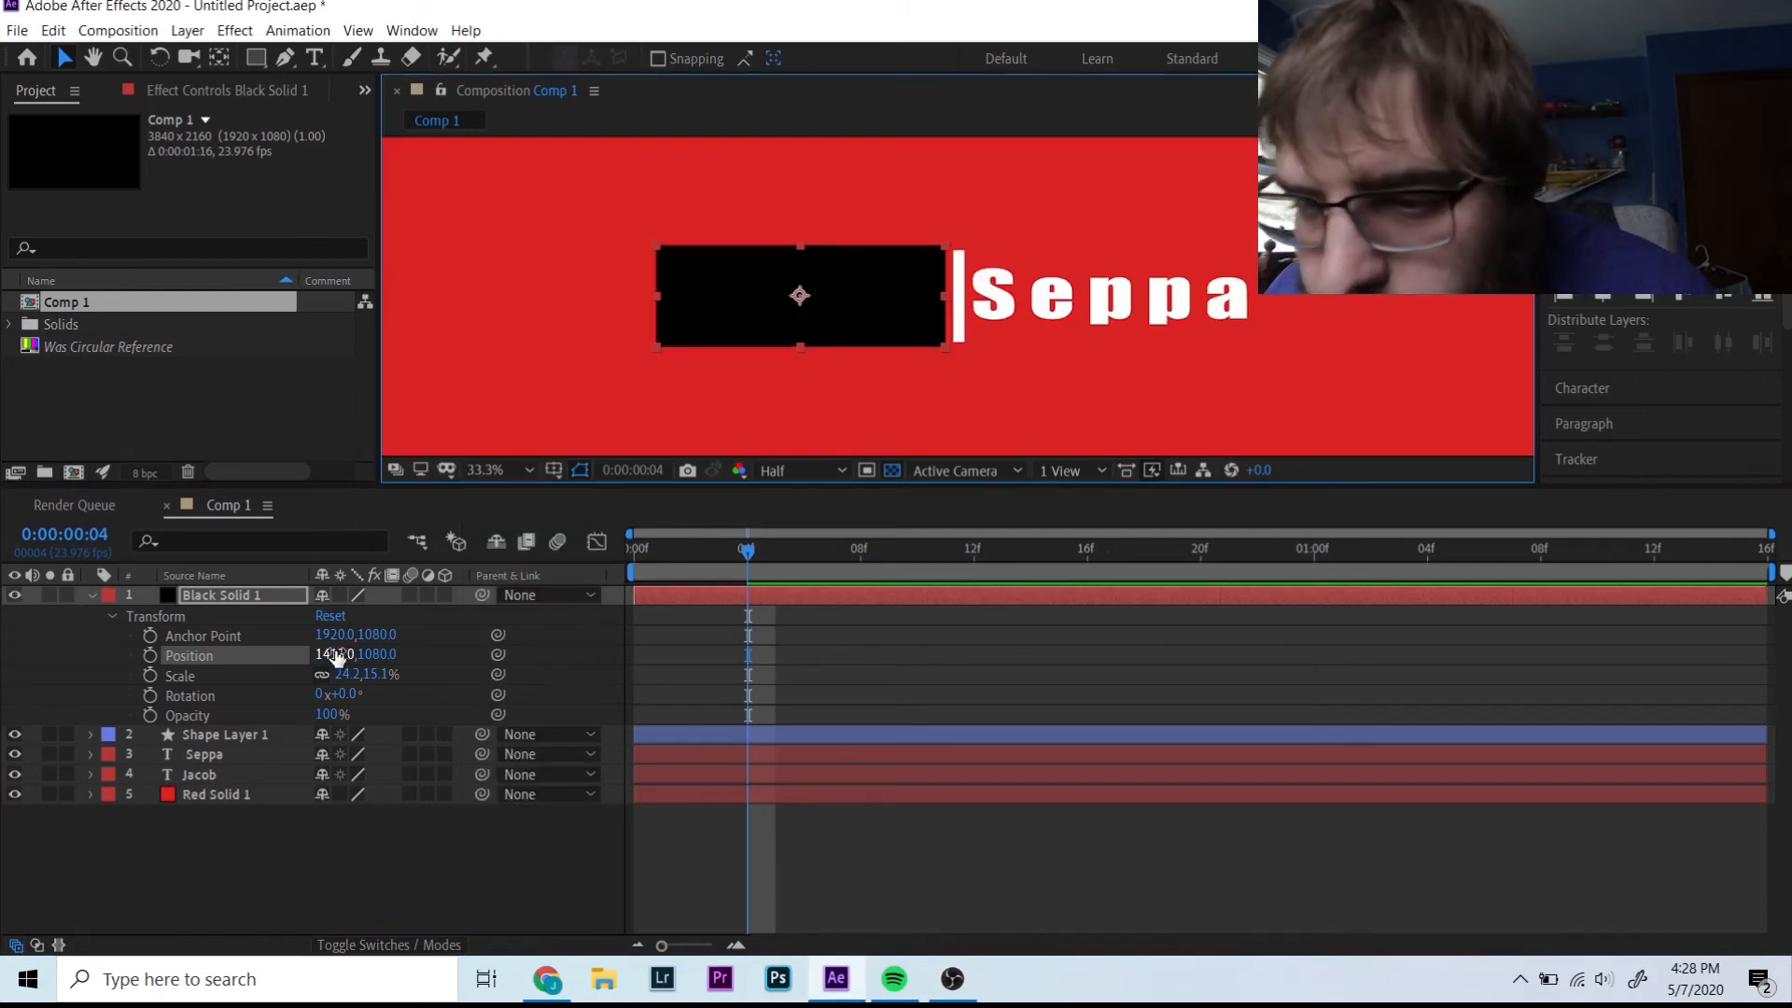
mouse_move(341, 654)
mouse_down()
mouse_move(365, 652)
mouse_move(356, 640)
mouse_up()
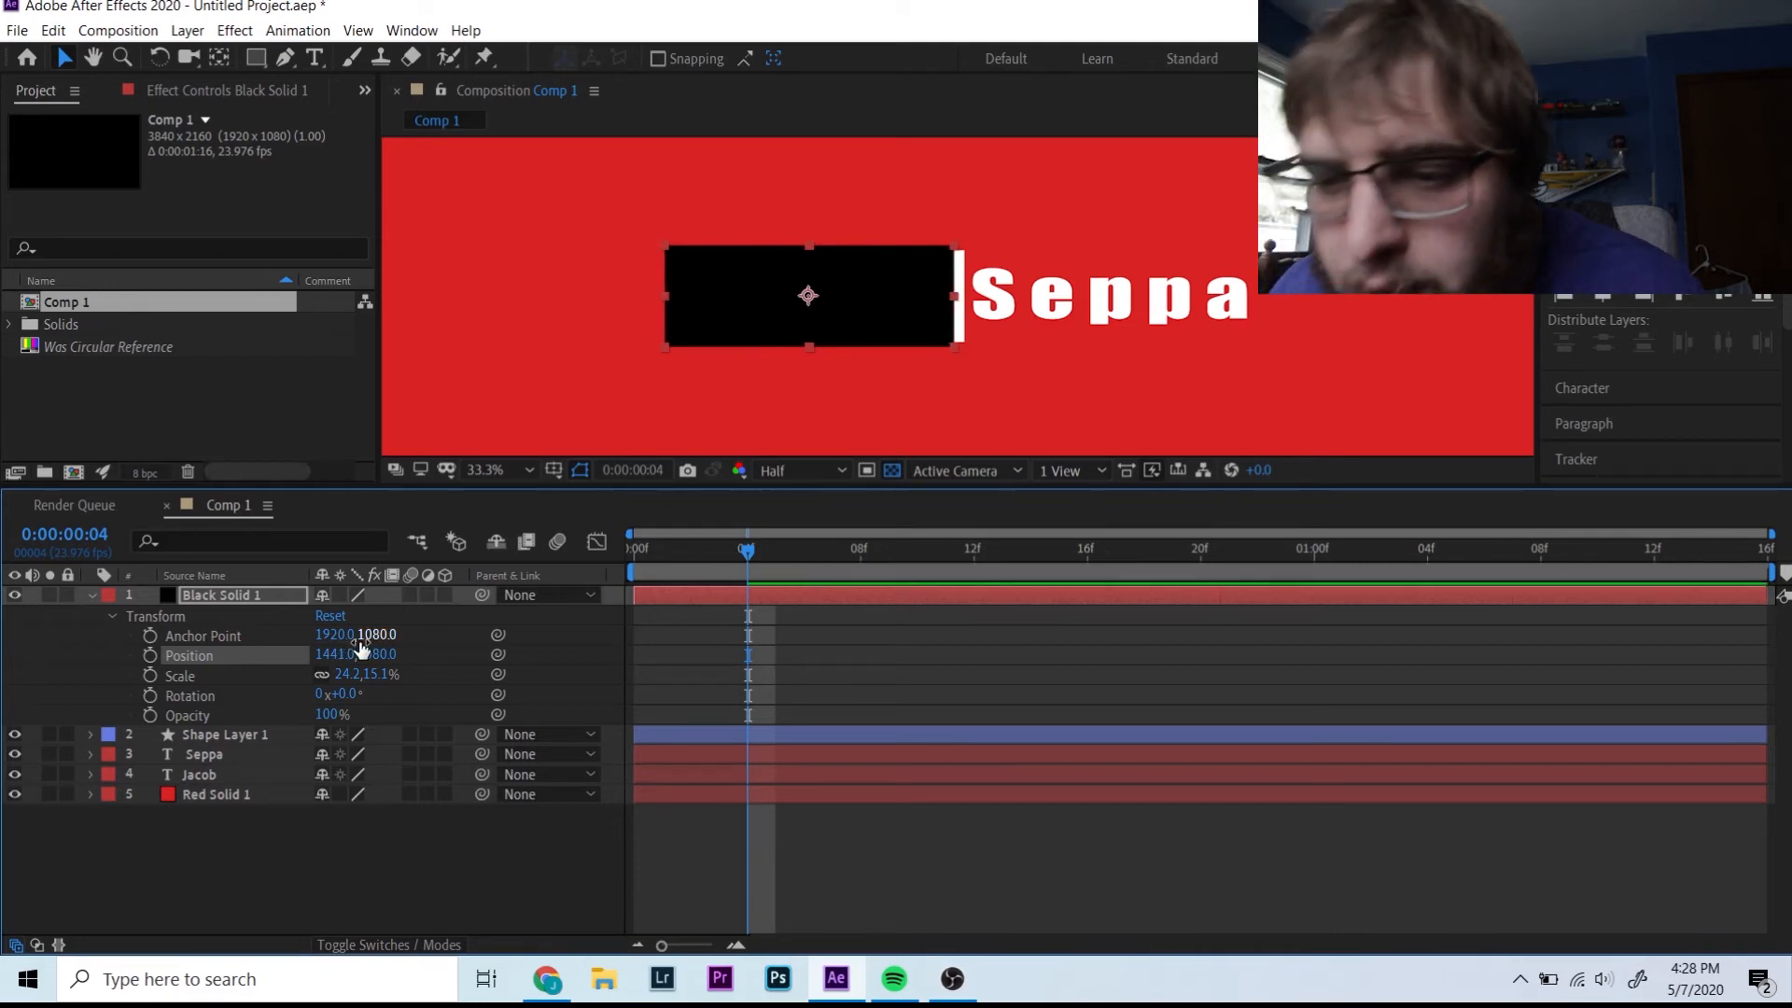
click(151, 654)
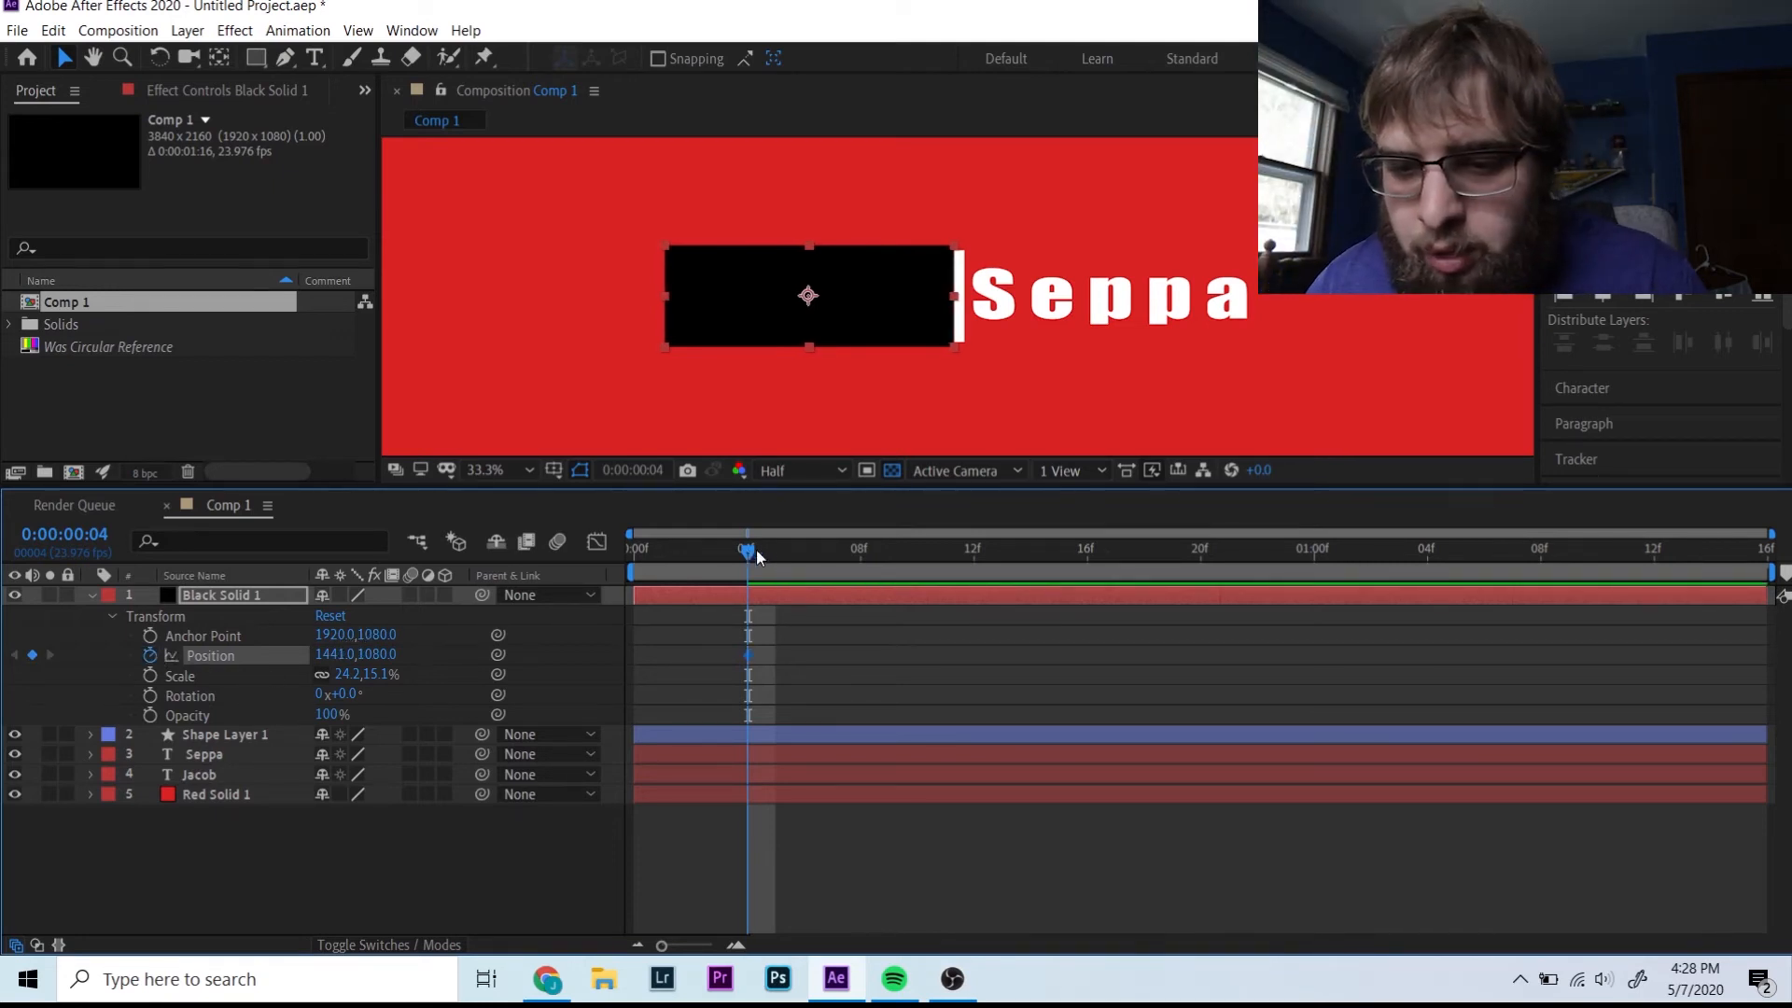
- At frame 10, slide the bar left to about X 576, uncovering Jacob
drag(757, 556, 917, 564)
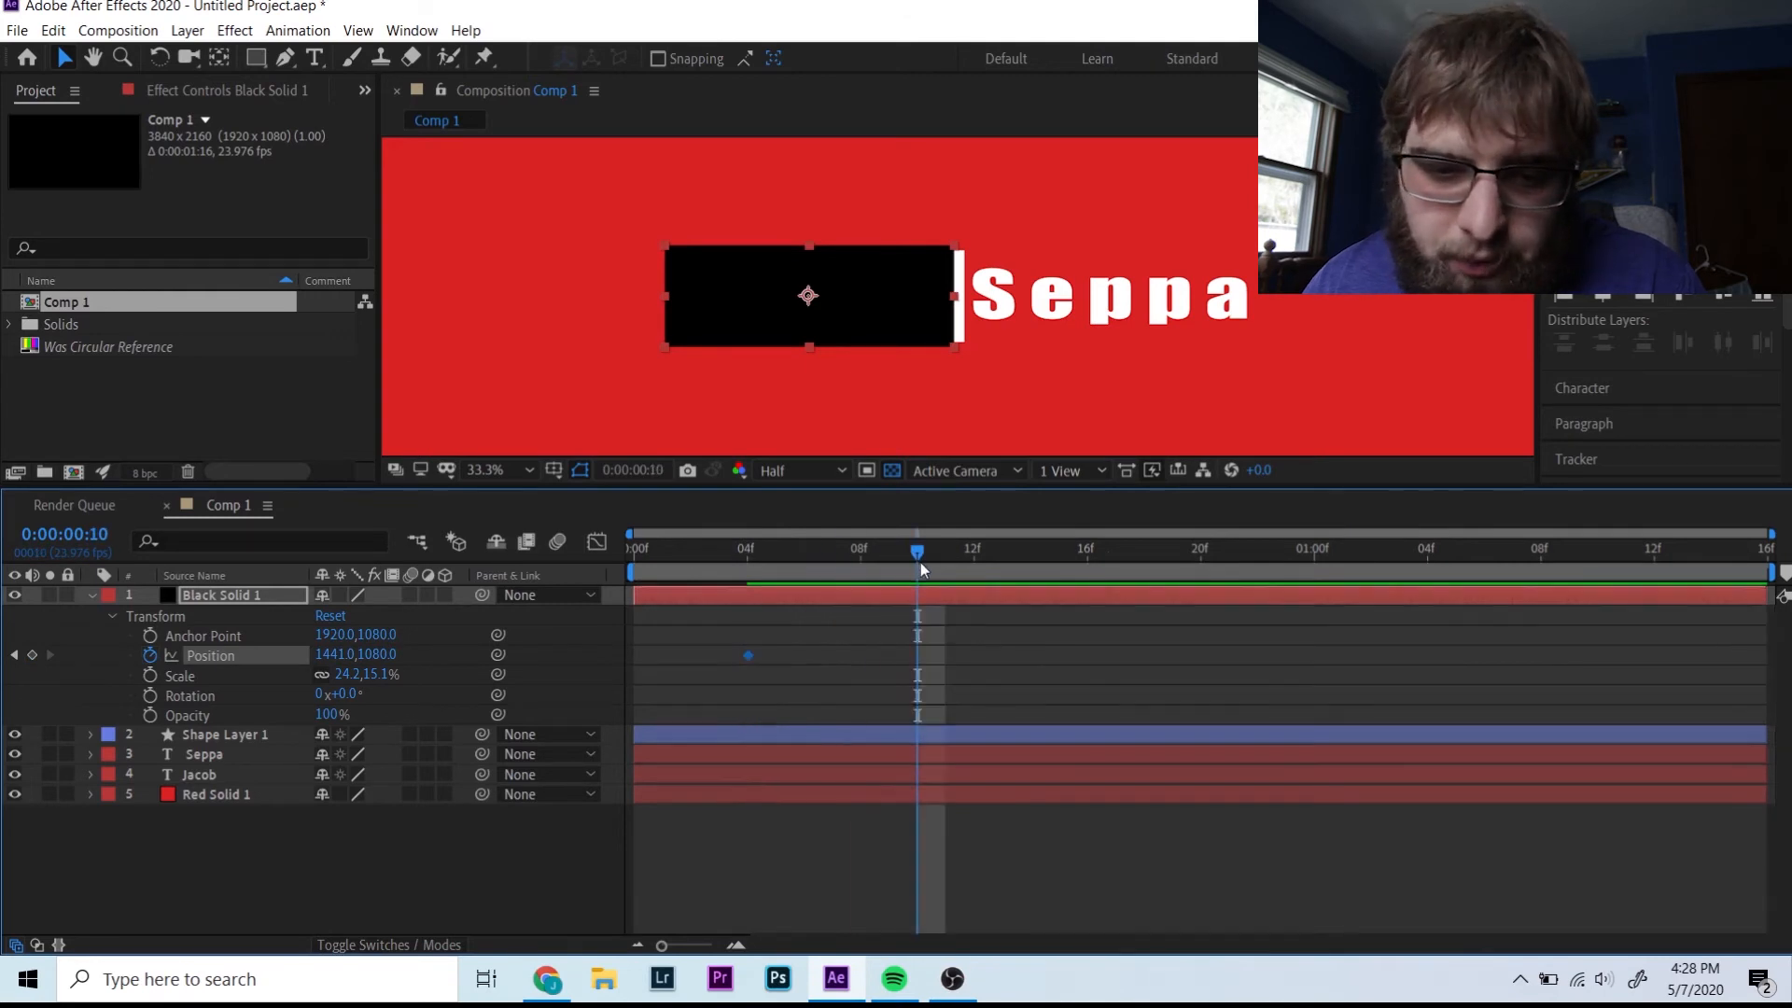
drag(357, 653, 10, 631)
drag(332, 653, 60, 608)
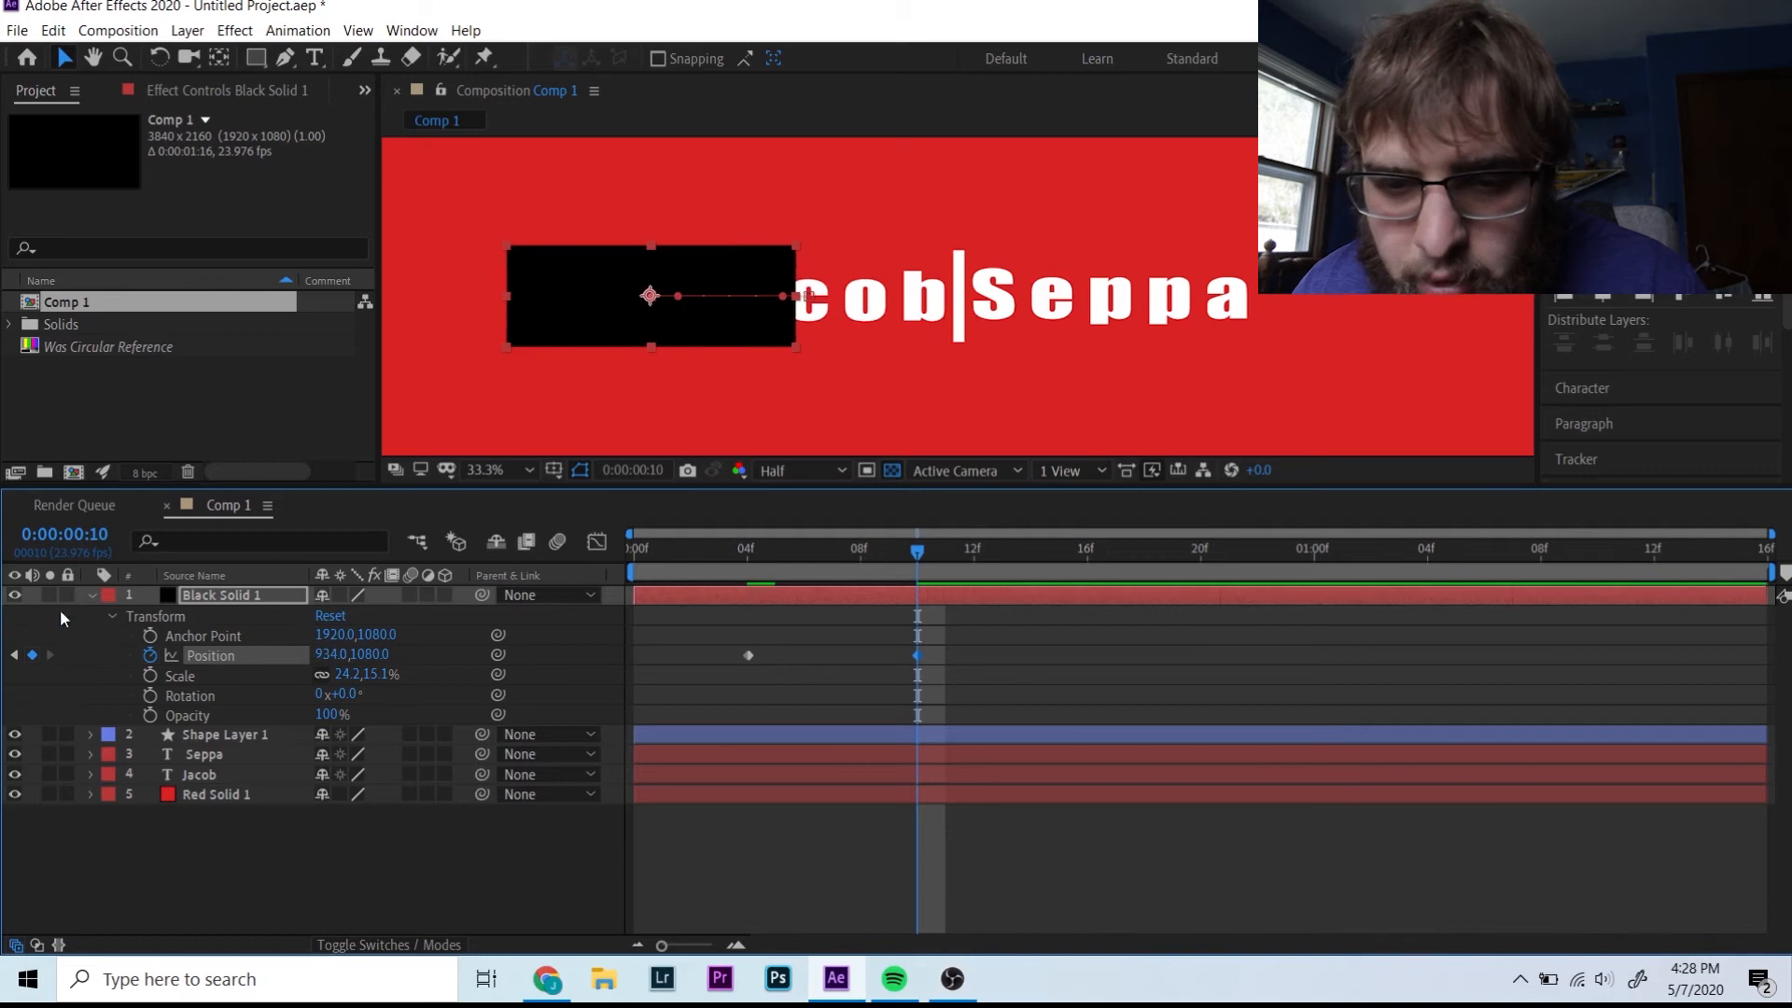
drag(361, 654, 5, 661)
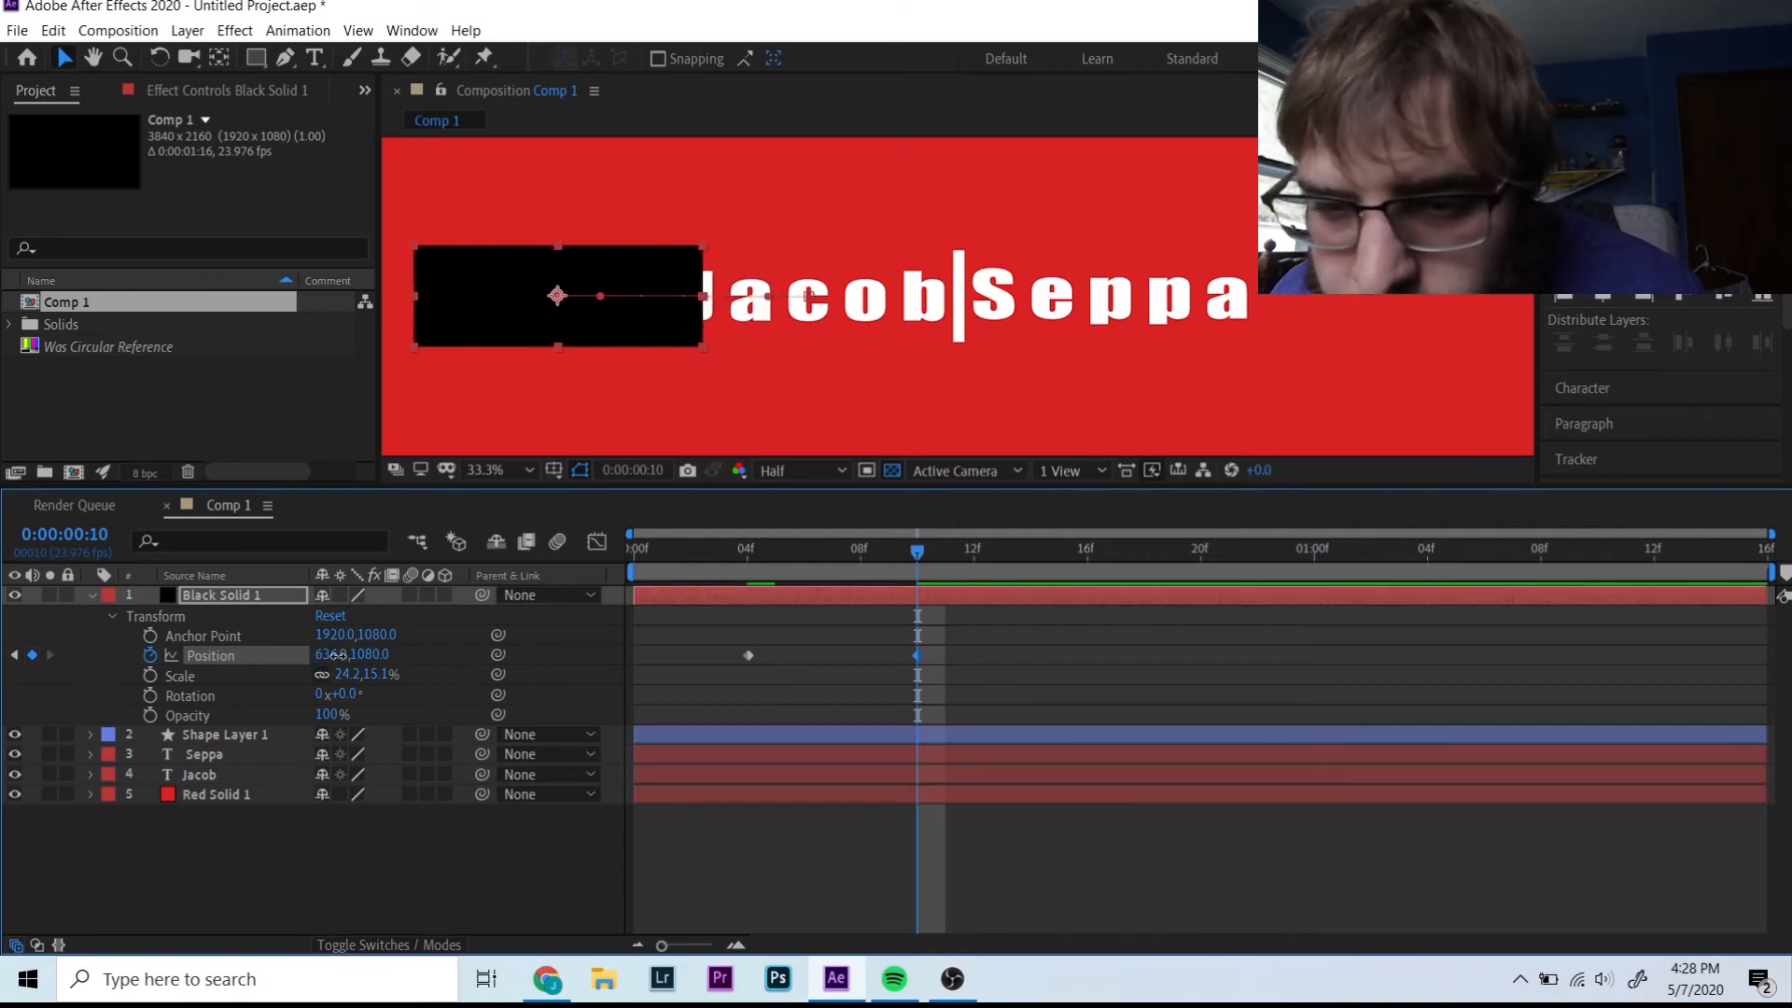
drag(338, 654, 262, 650)
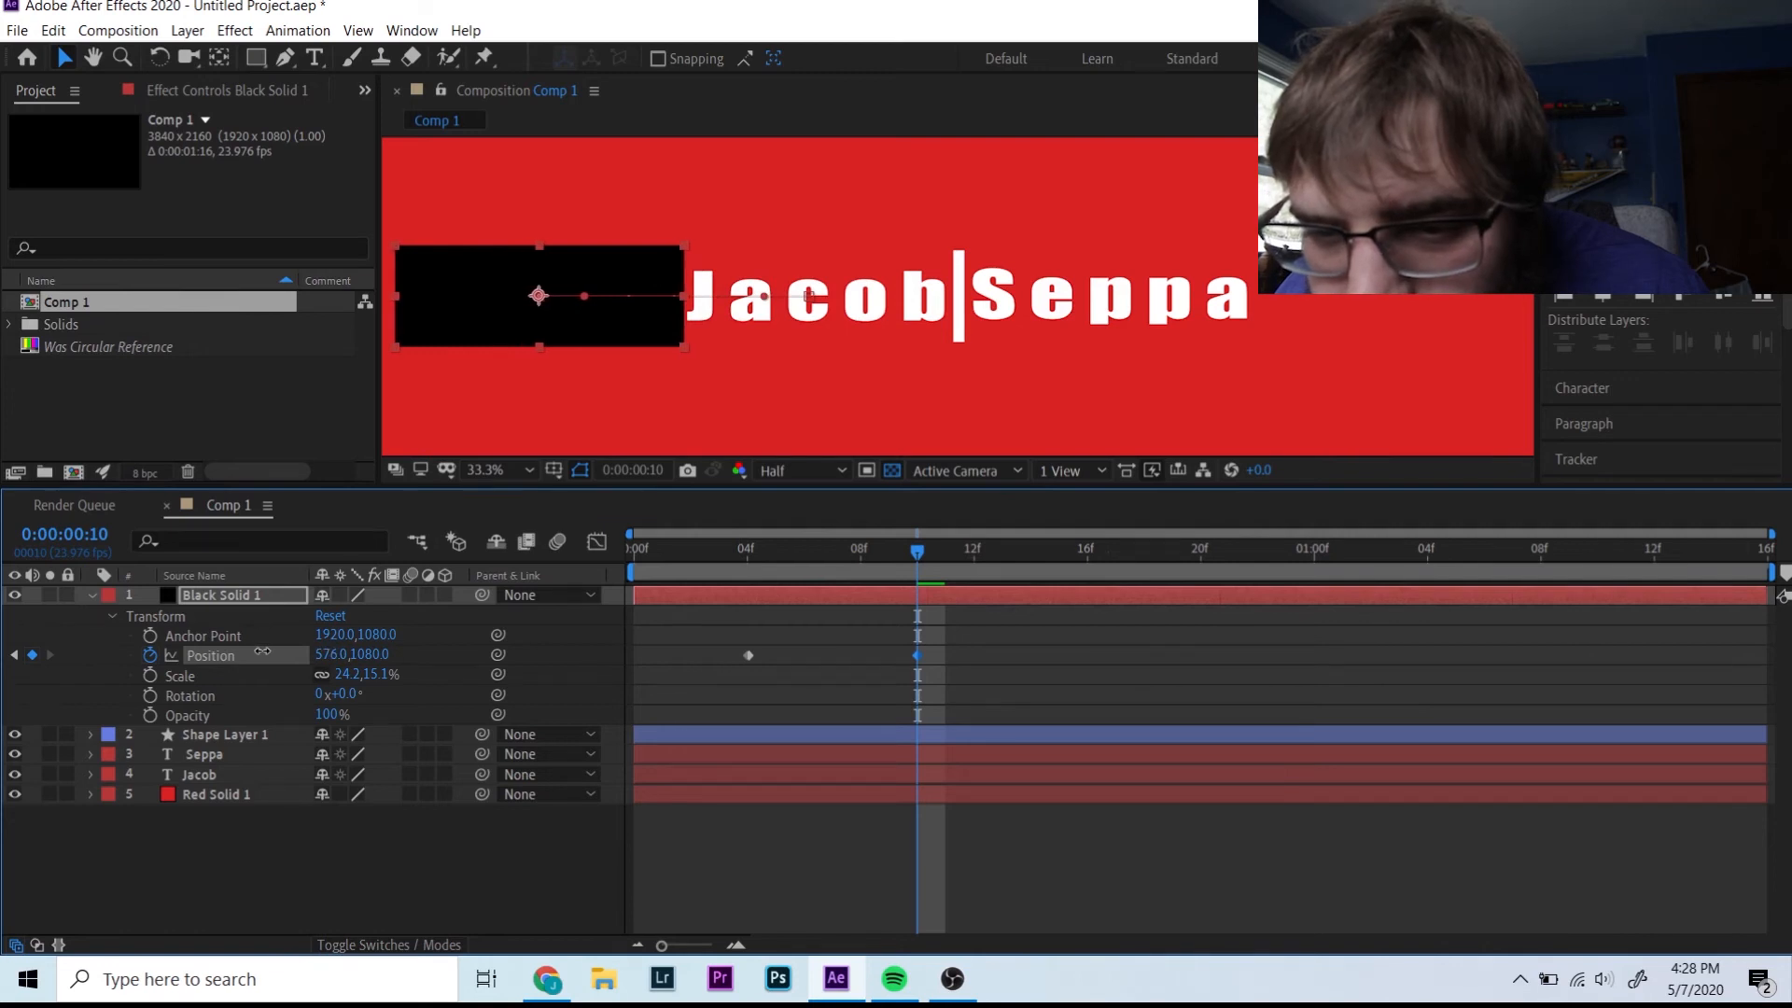
click(92, 595)
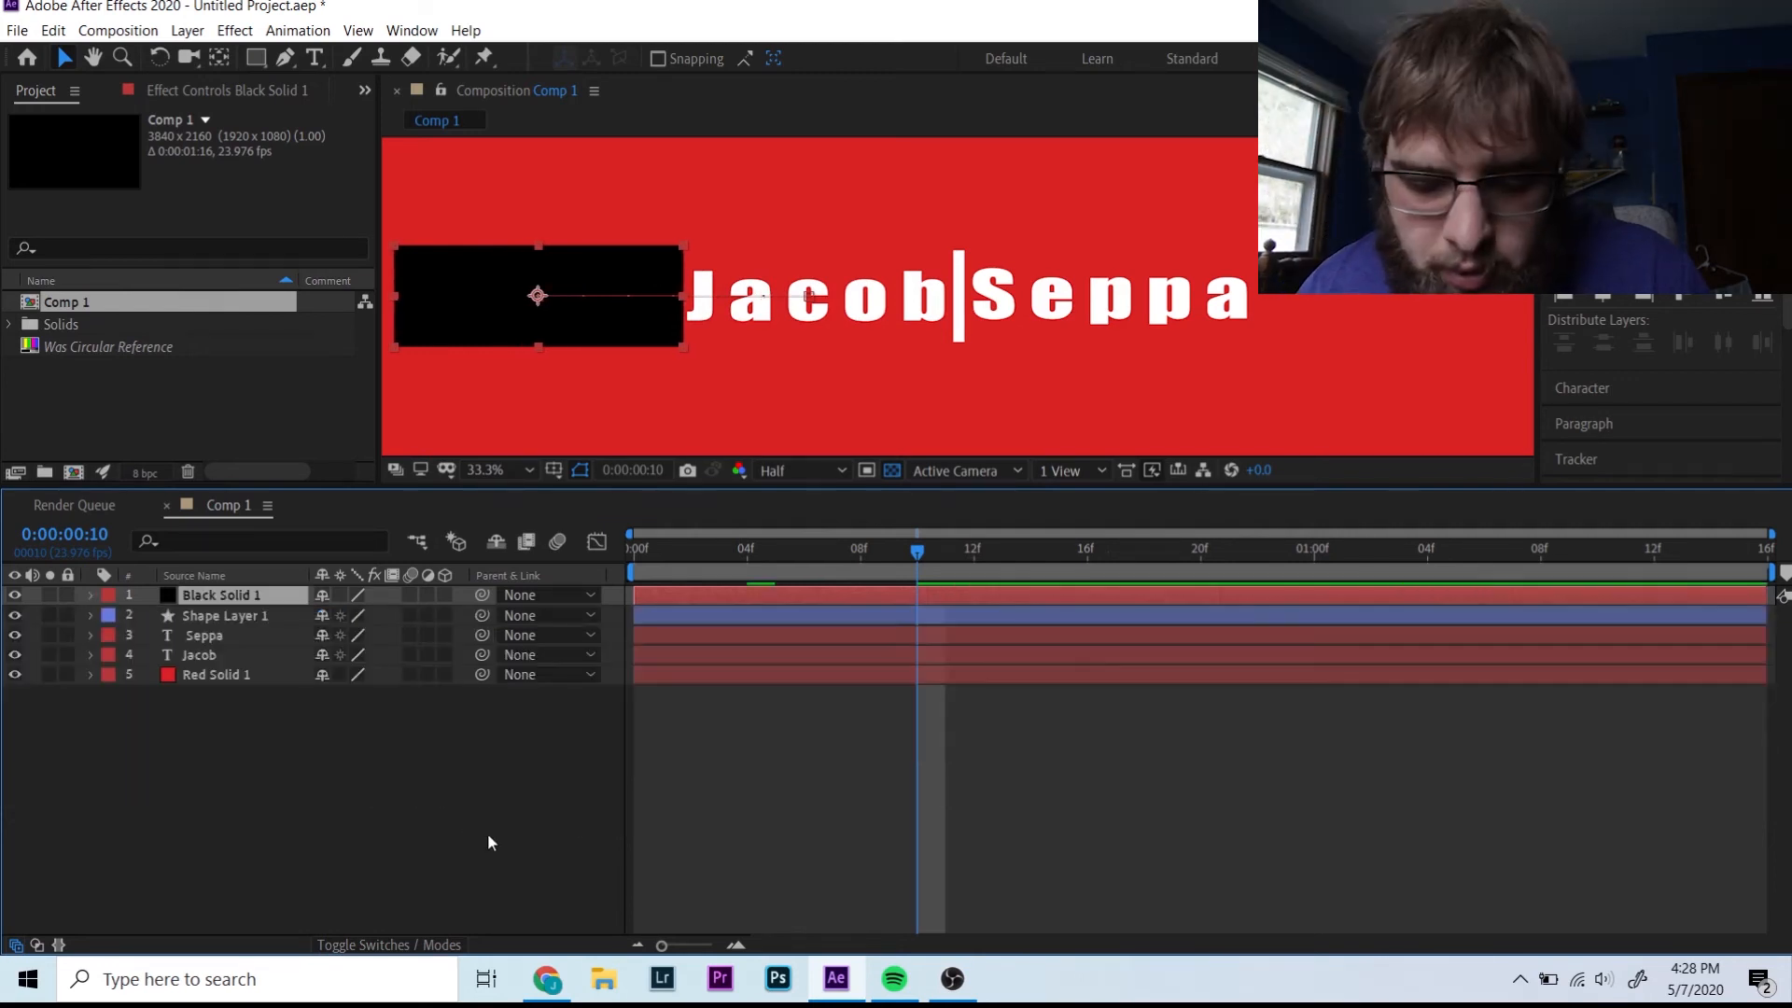
- Duplicate the black bar and key its Position X at about 2408 at frame 4
click(469, 829)
key(ctrl+d)
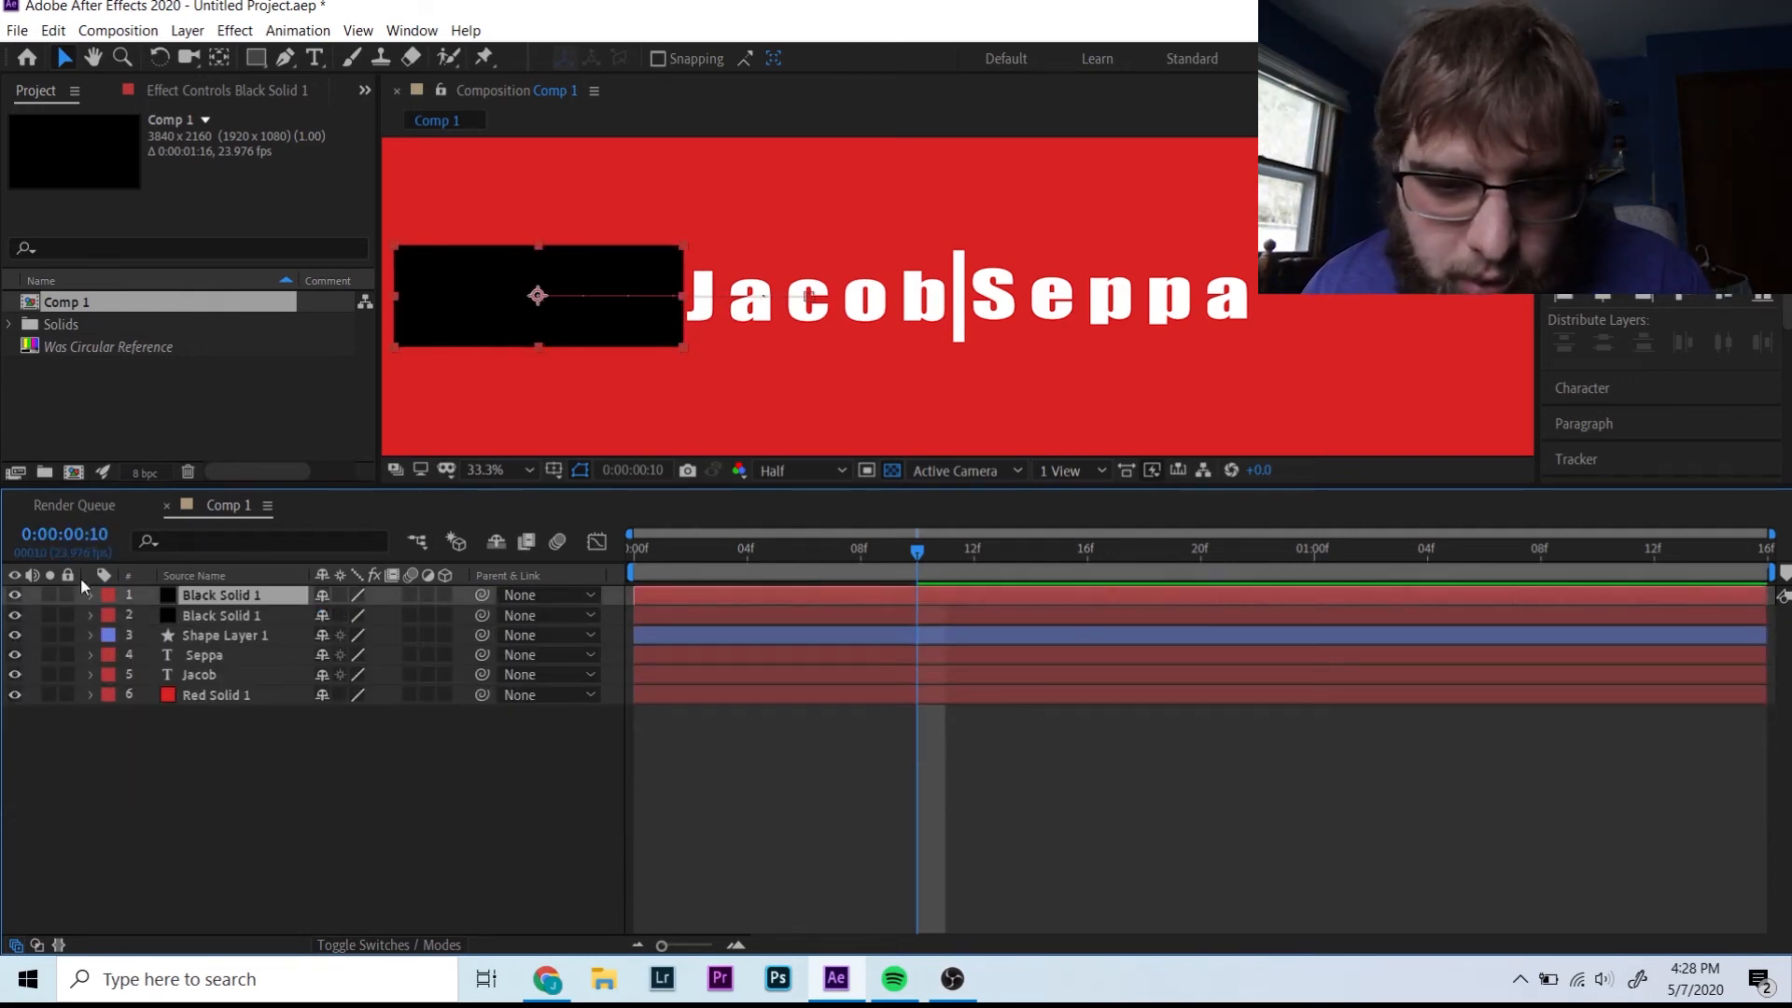
click(89, 594)
click(748, 567)
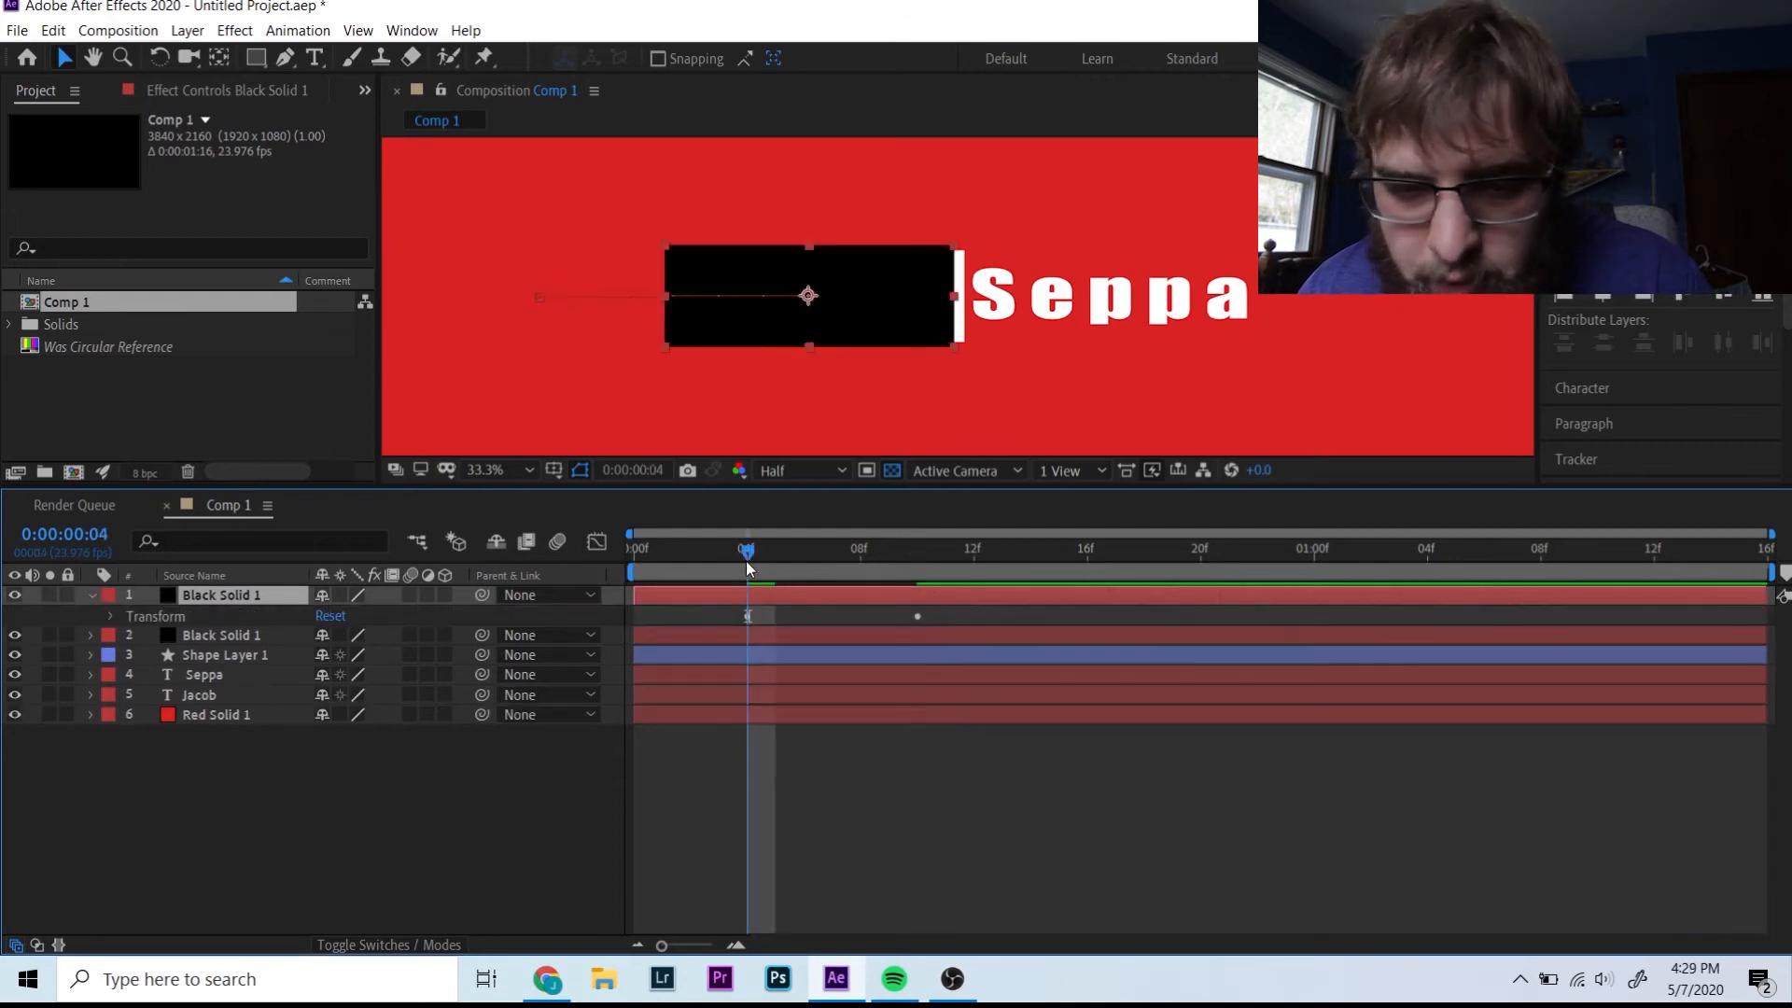
click(109, 615)
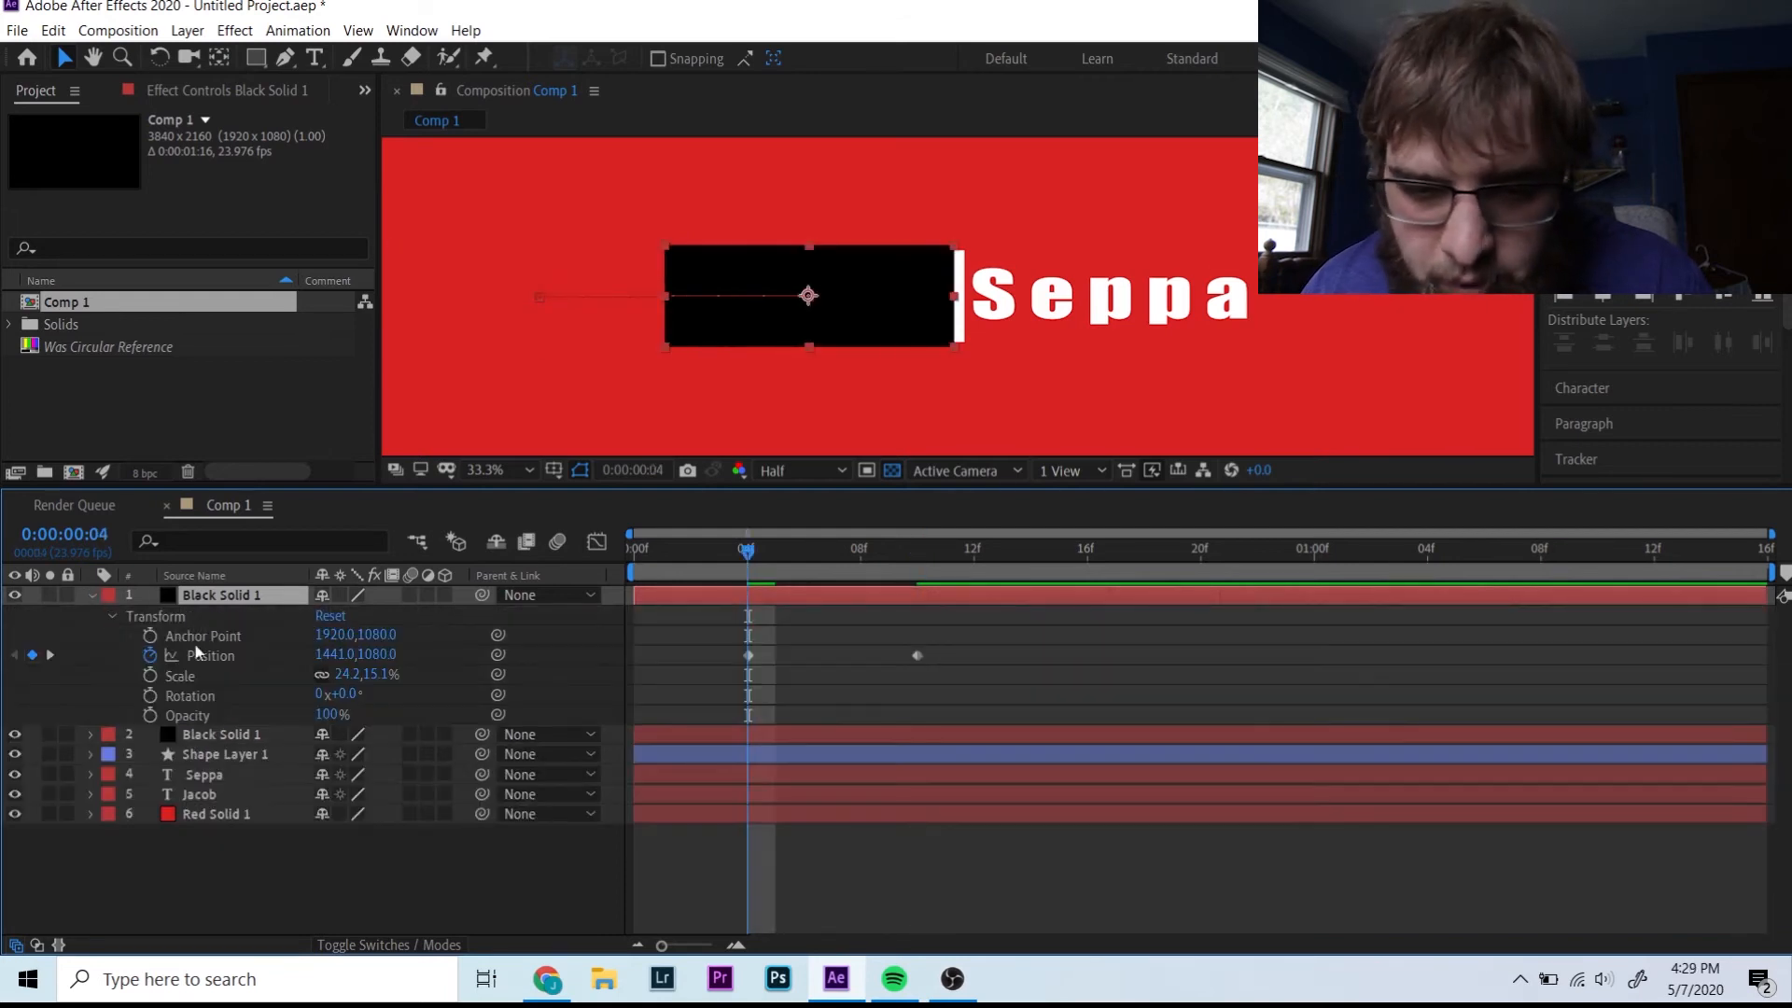
click(360, 654)
text(2352)
key(Return)
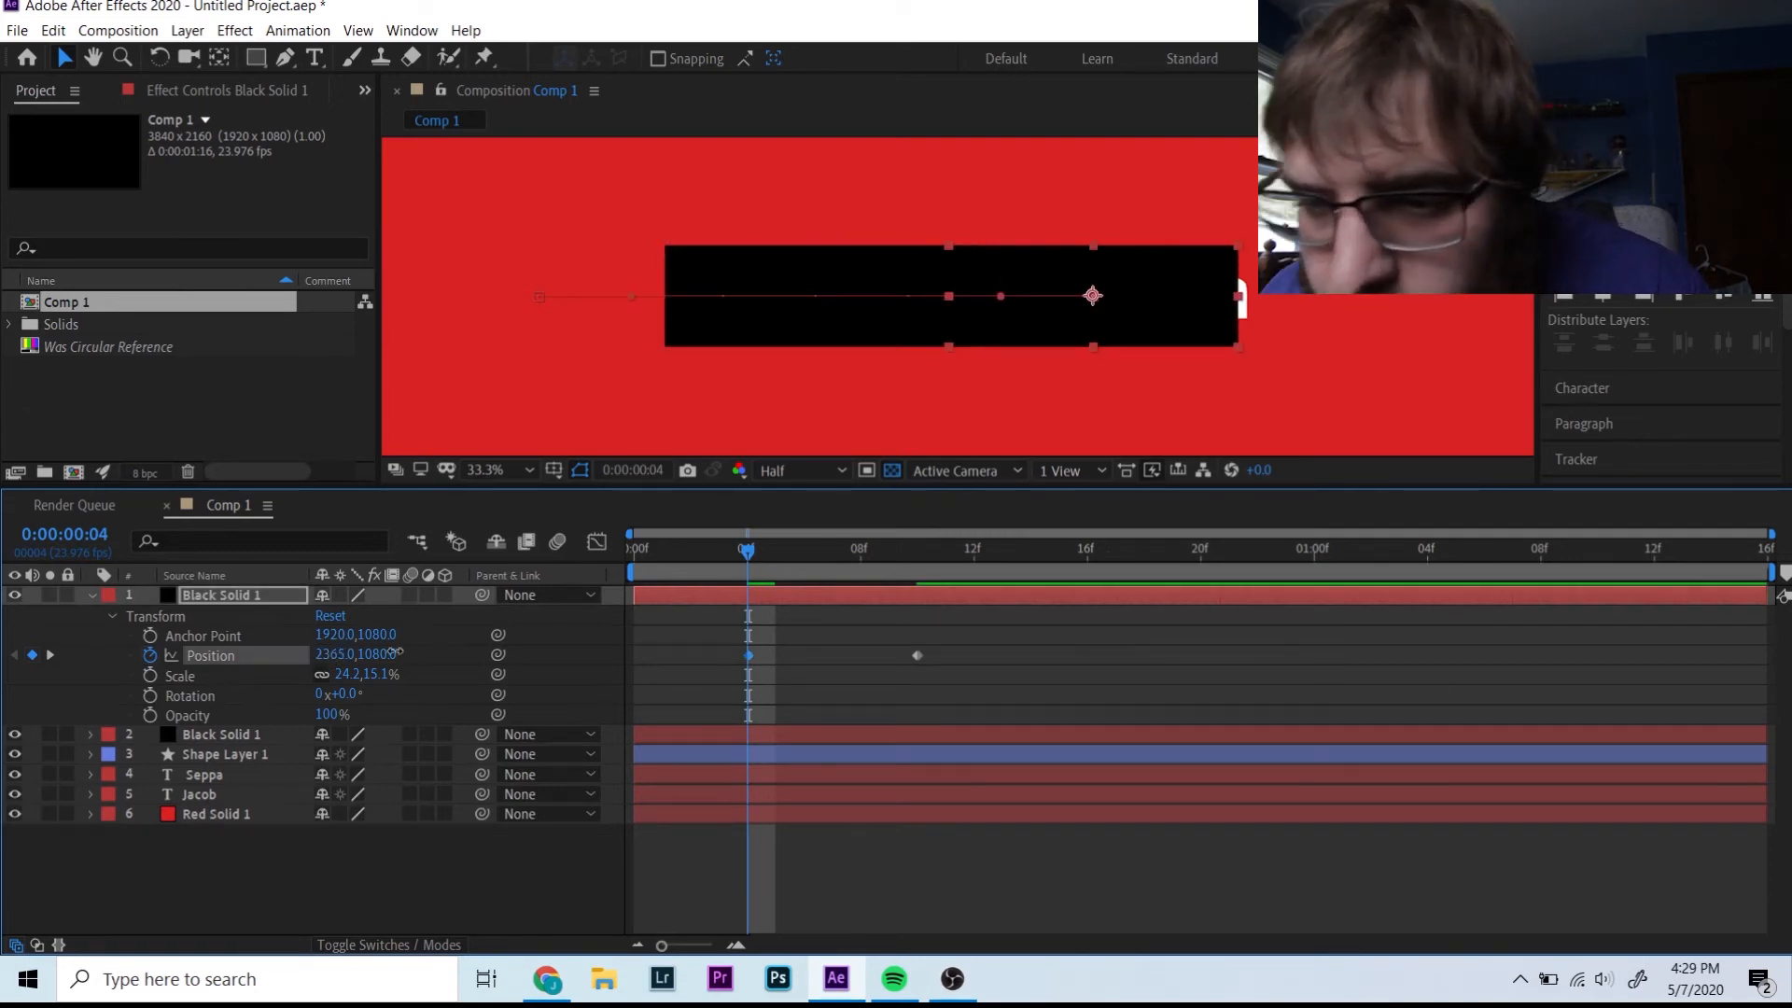
drag(338, 654, 430, 670)
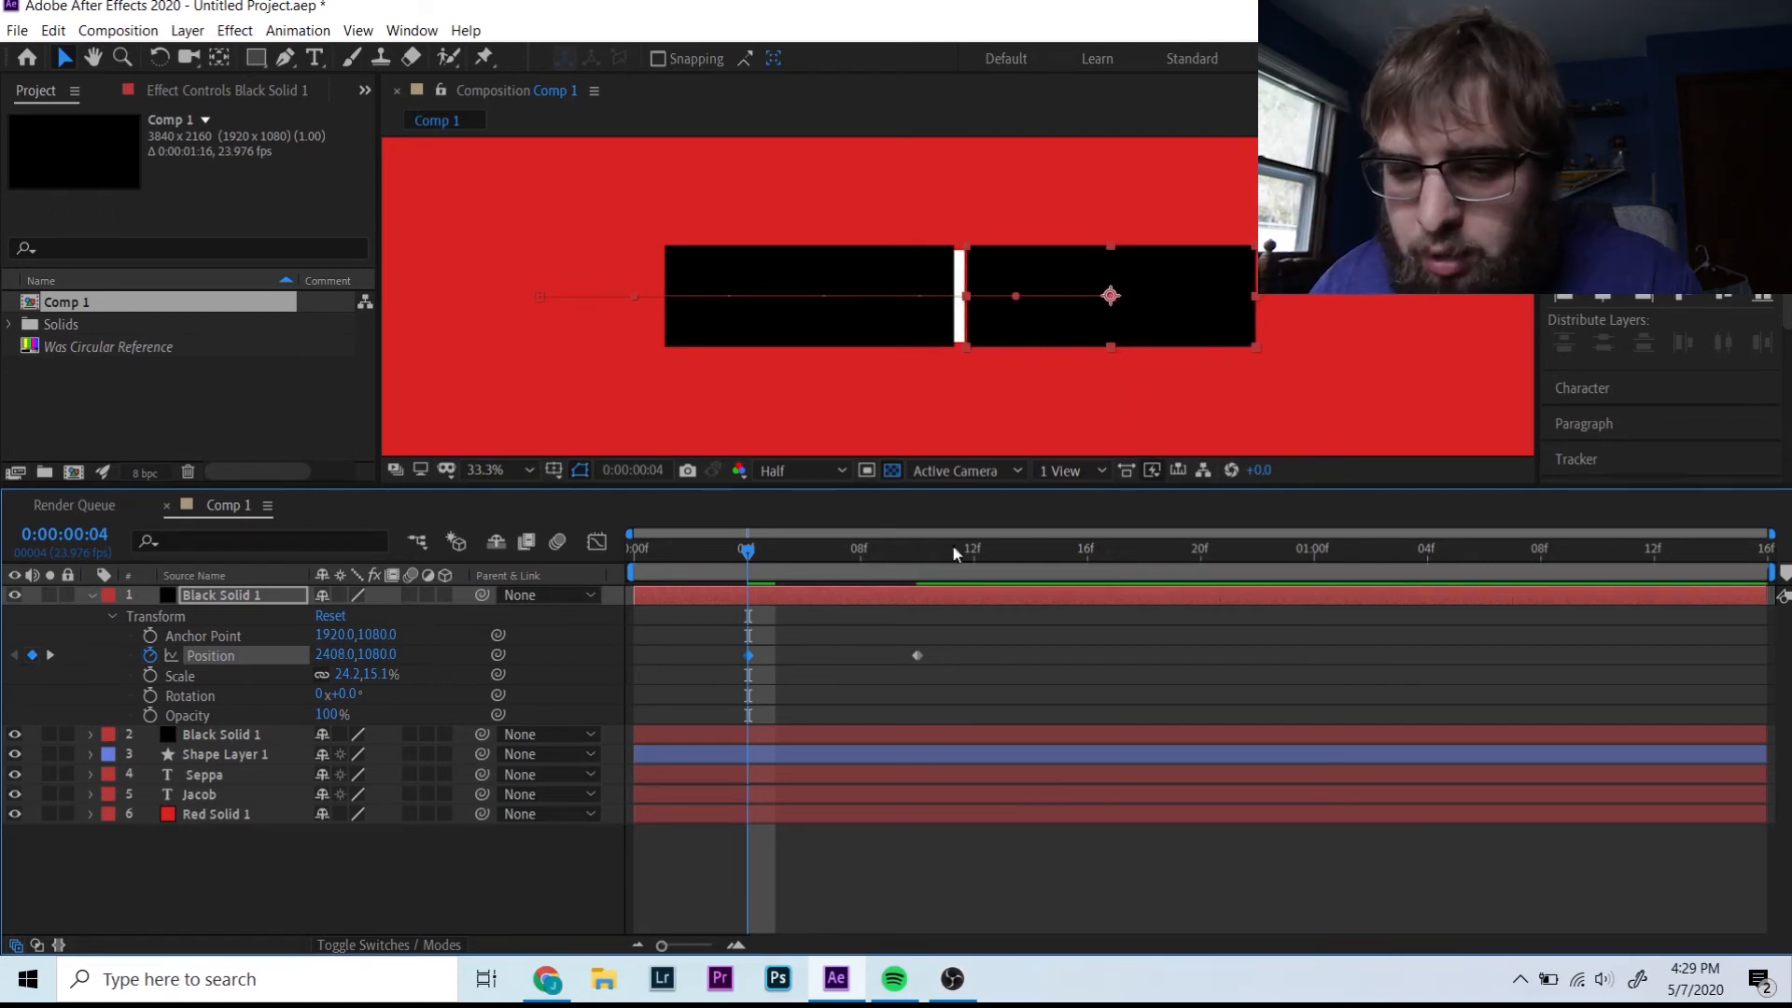
- Slide the duplicate bar right to about 3325 at frame 10 and hide Red Solid 1
click(917, 552)
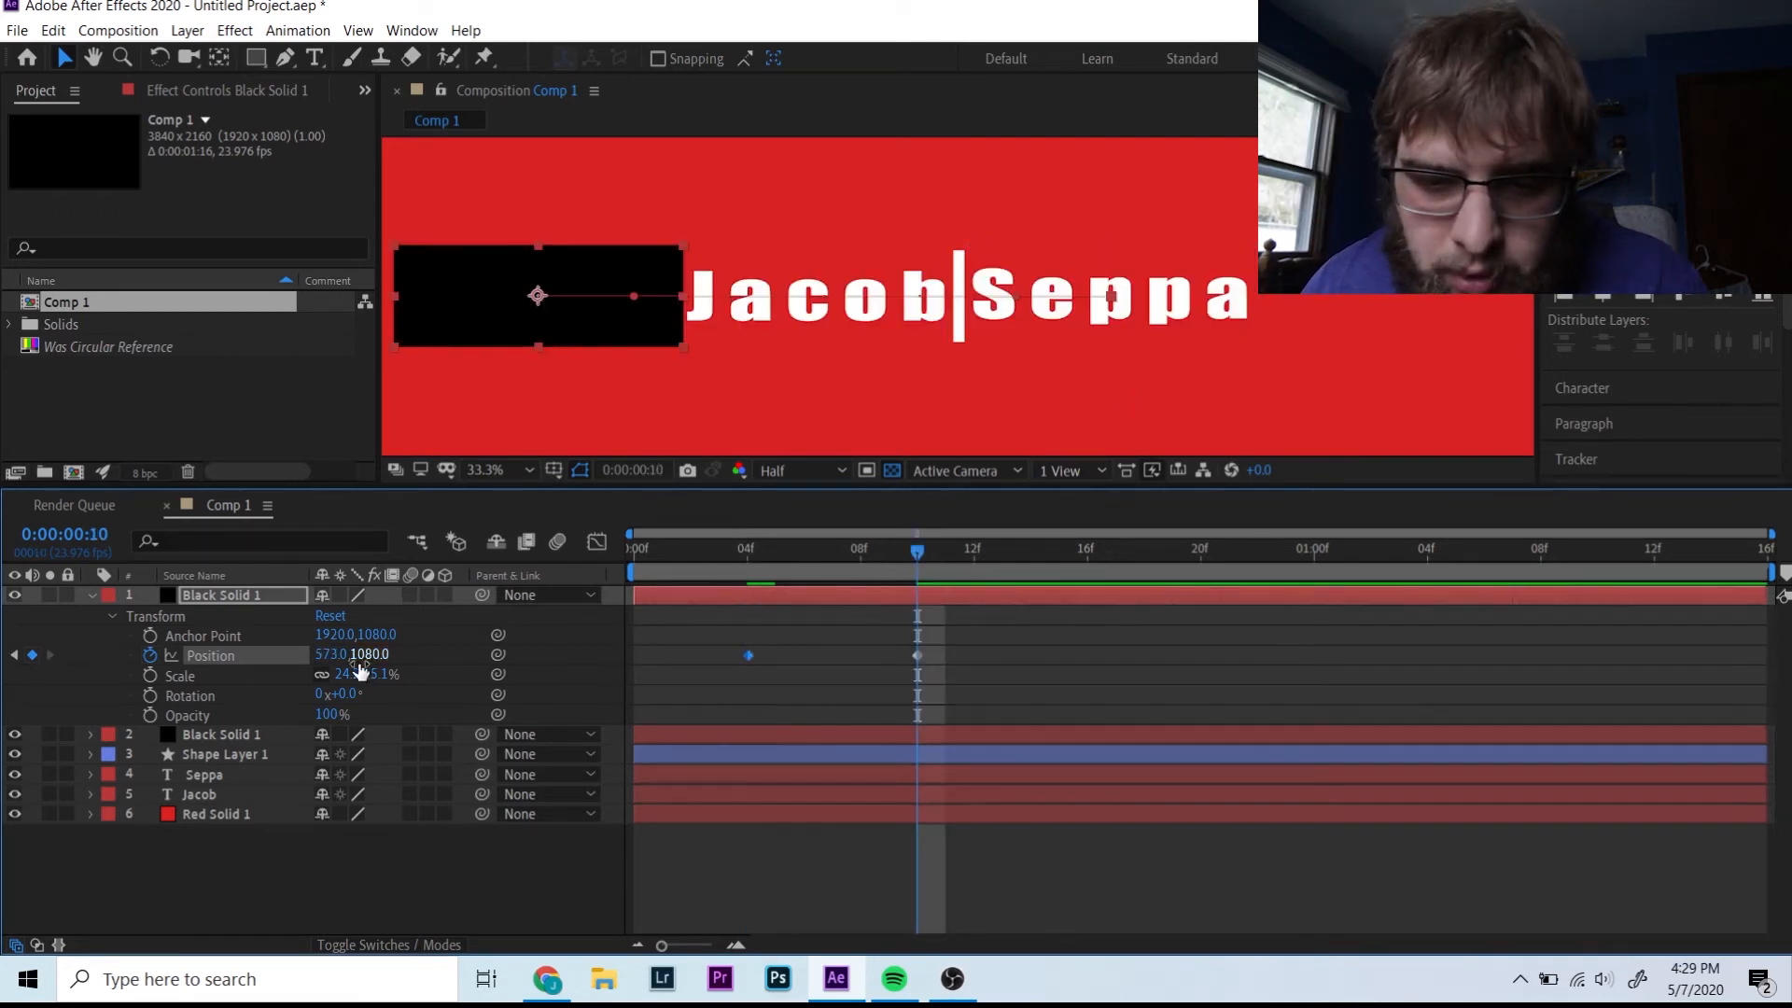
drag(329, 654, 339, 655)
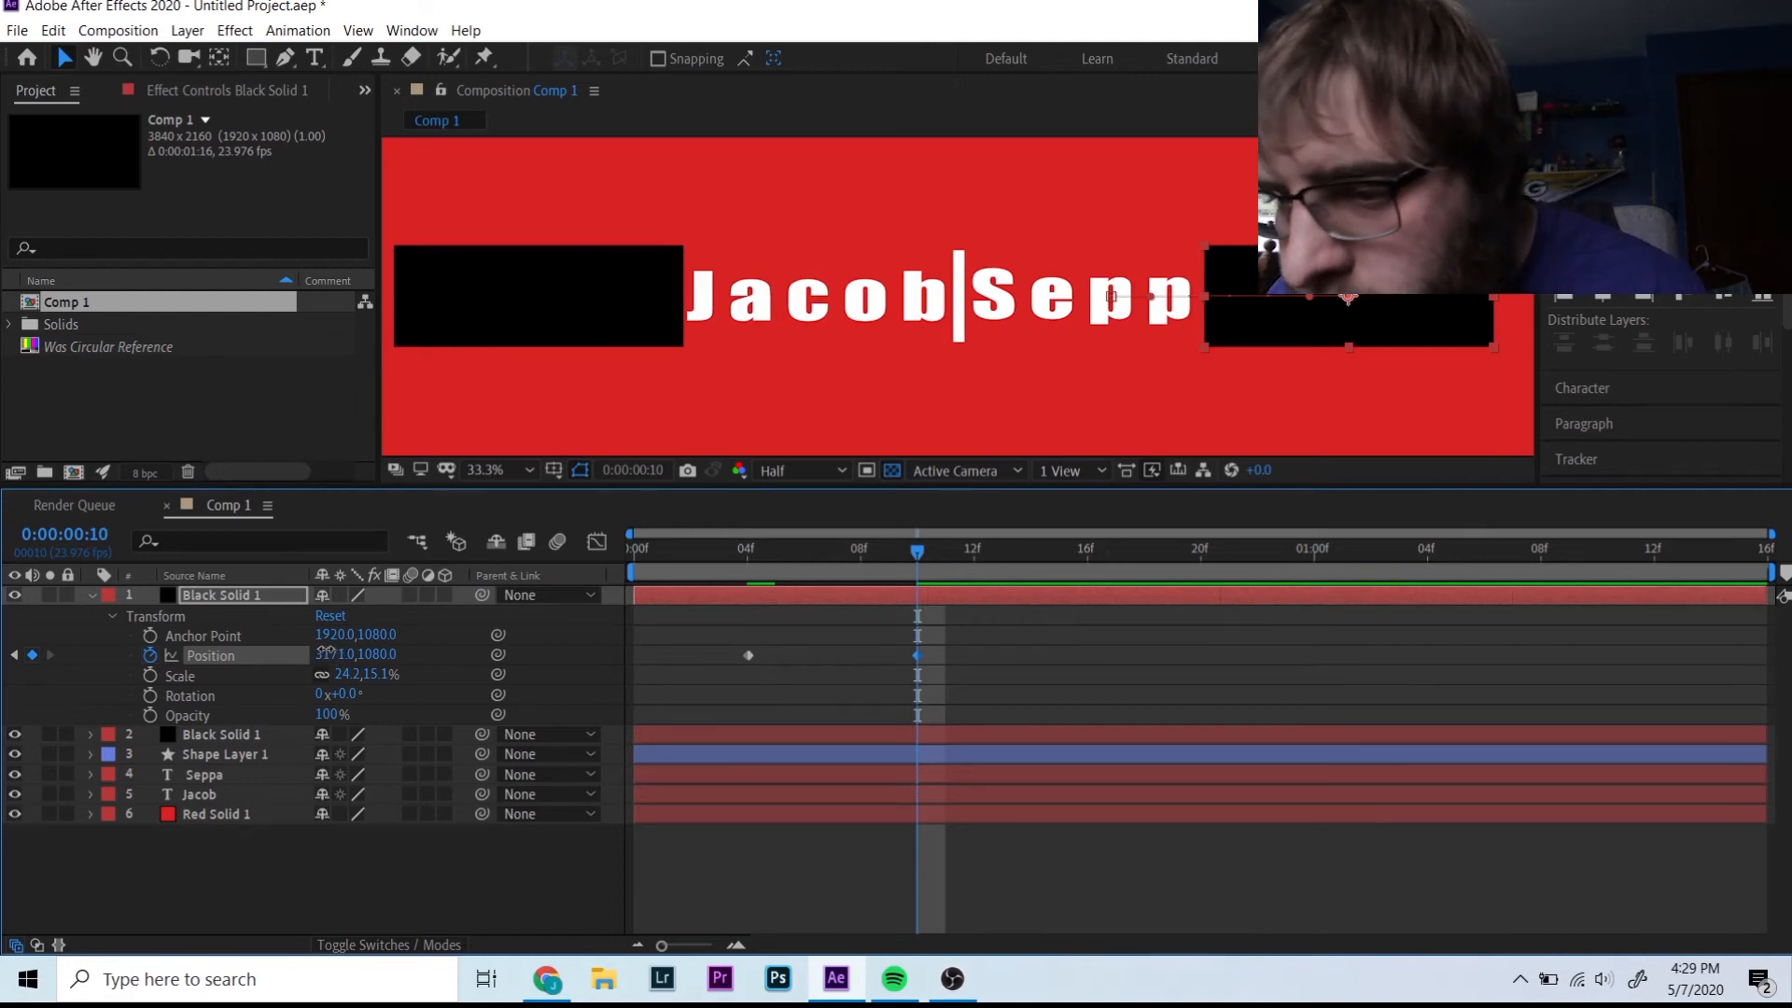
drag(333, 655, 491, 630)
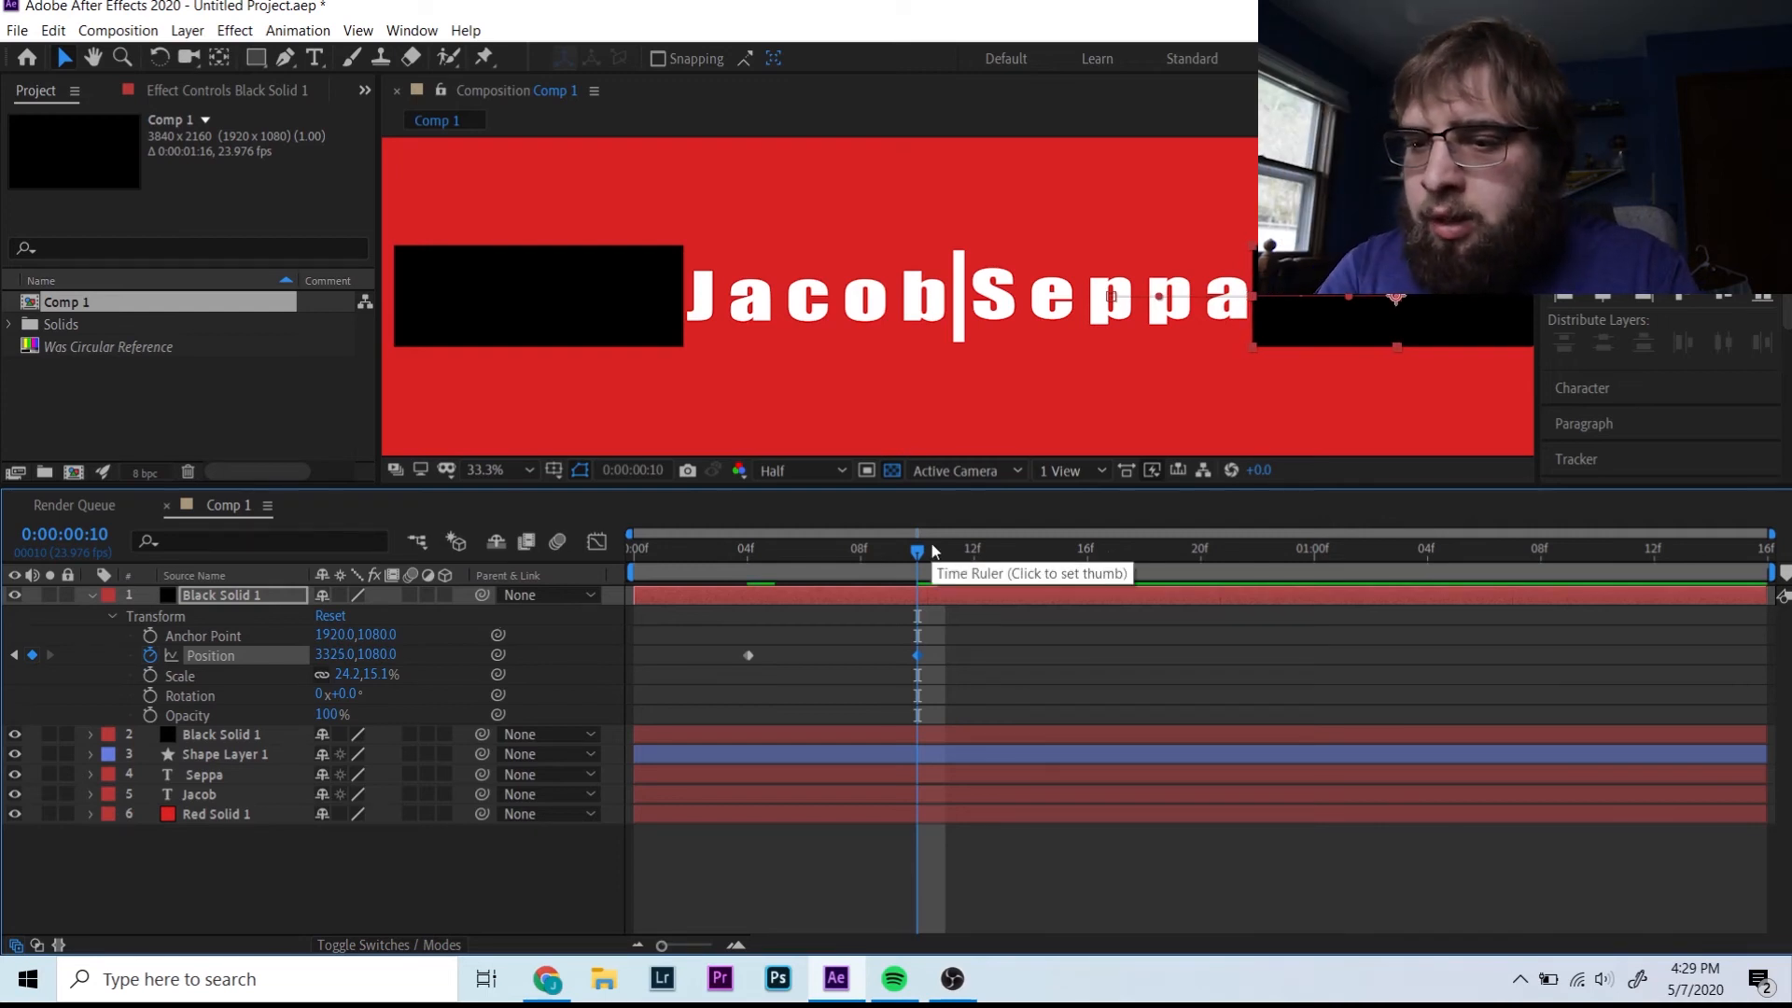
drag(918, 551, 11, 830)
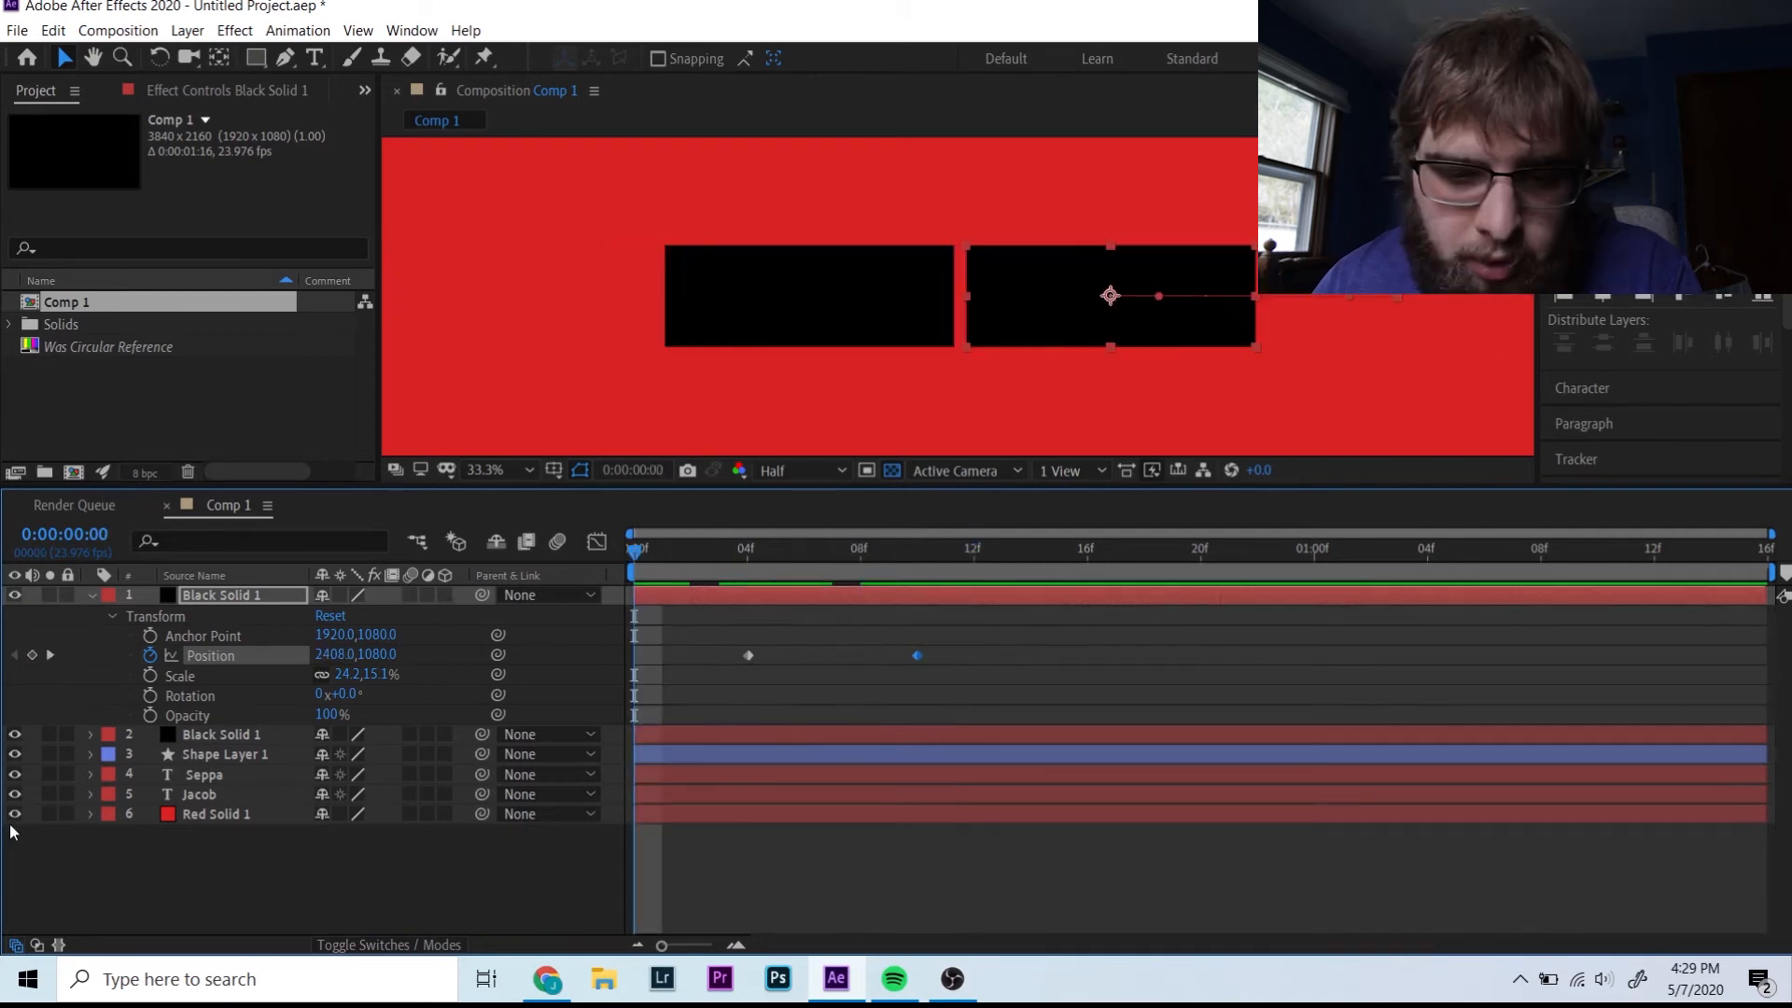
click(15, 814)
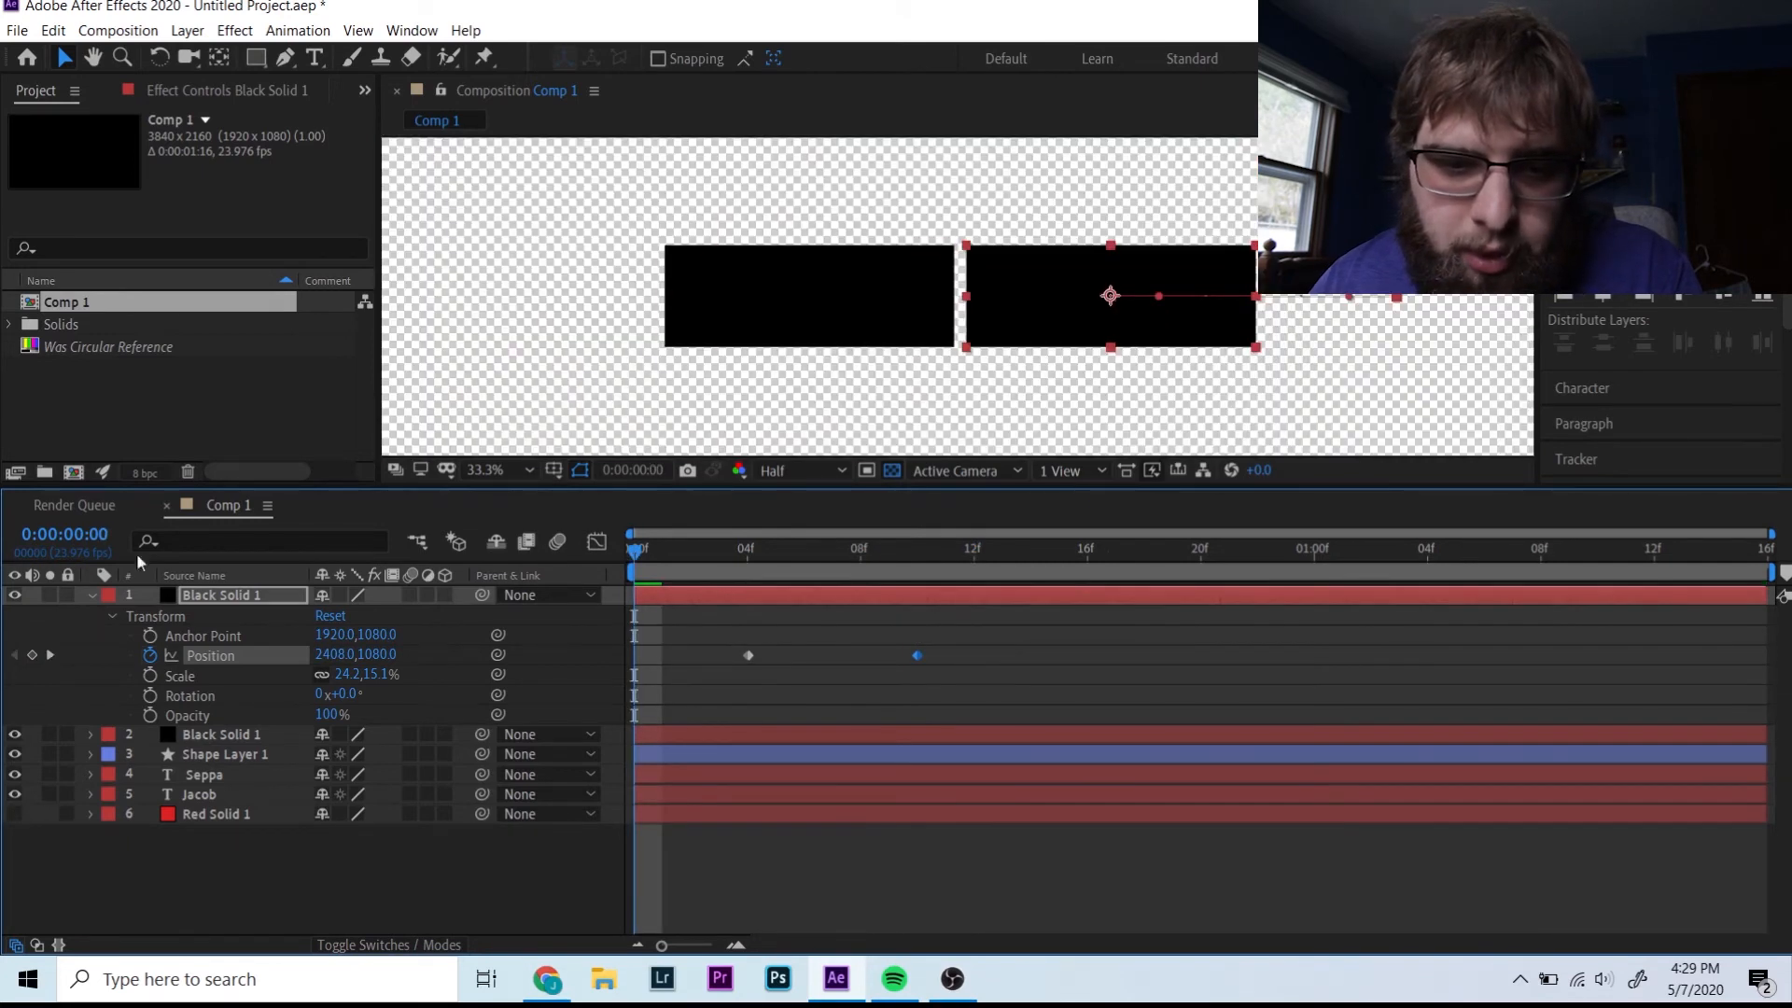
- Create a new empty composition, Comp 2, from the Project panel
right_click(127, 425)
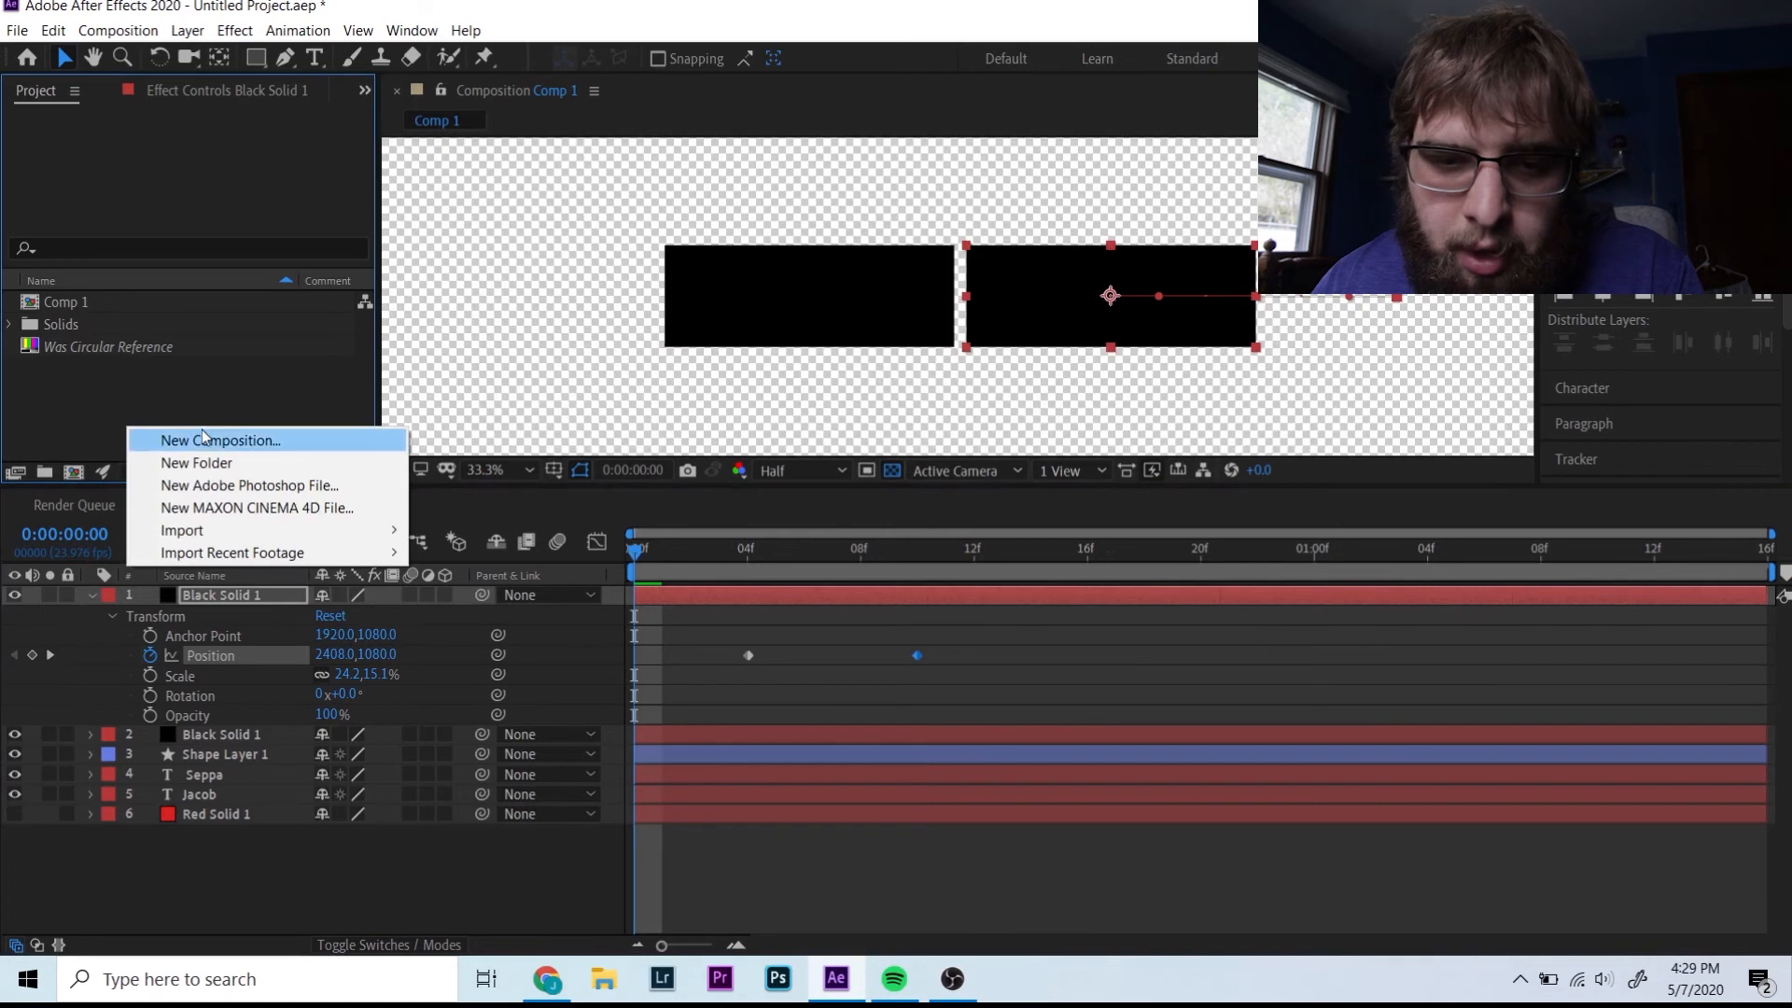
click(204, 439)
key(Return)
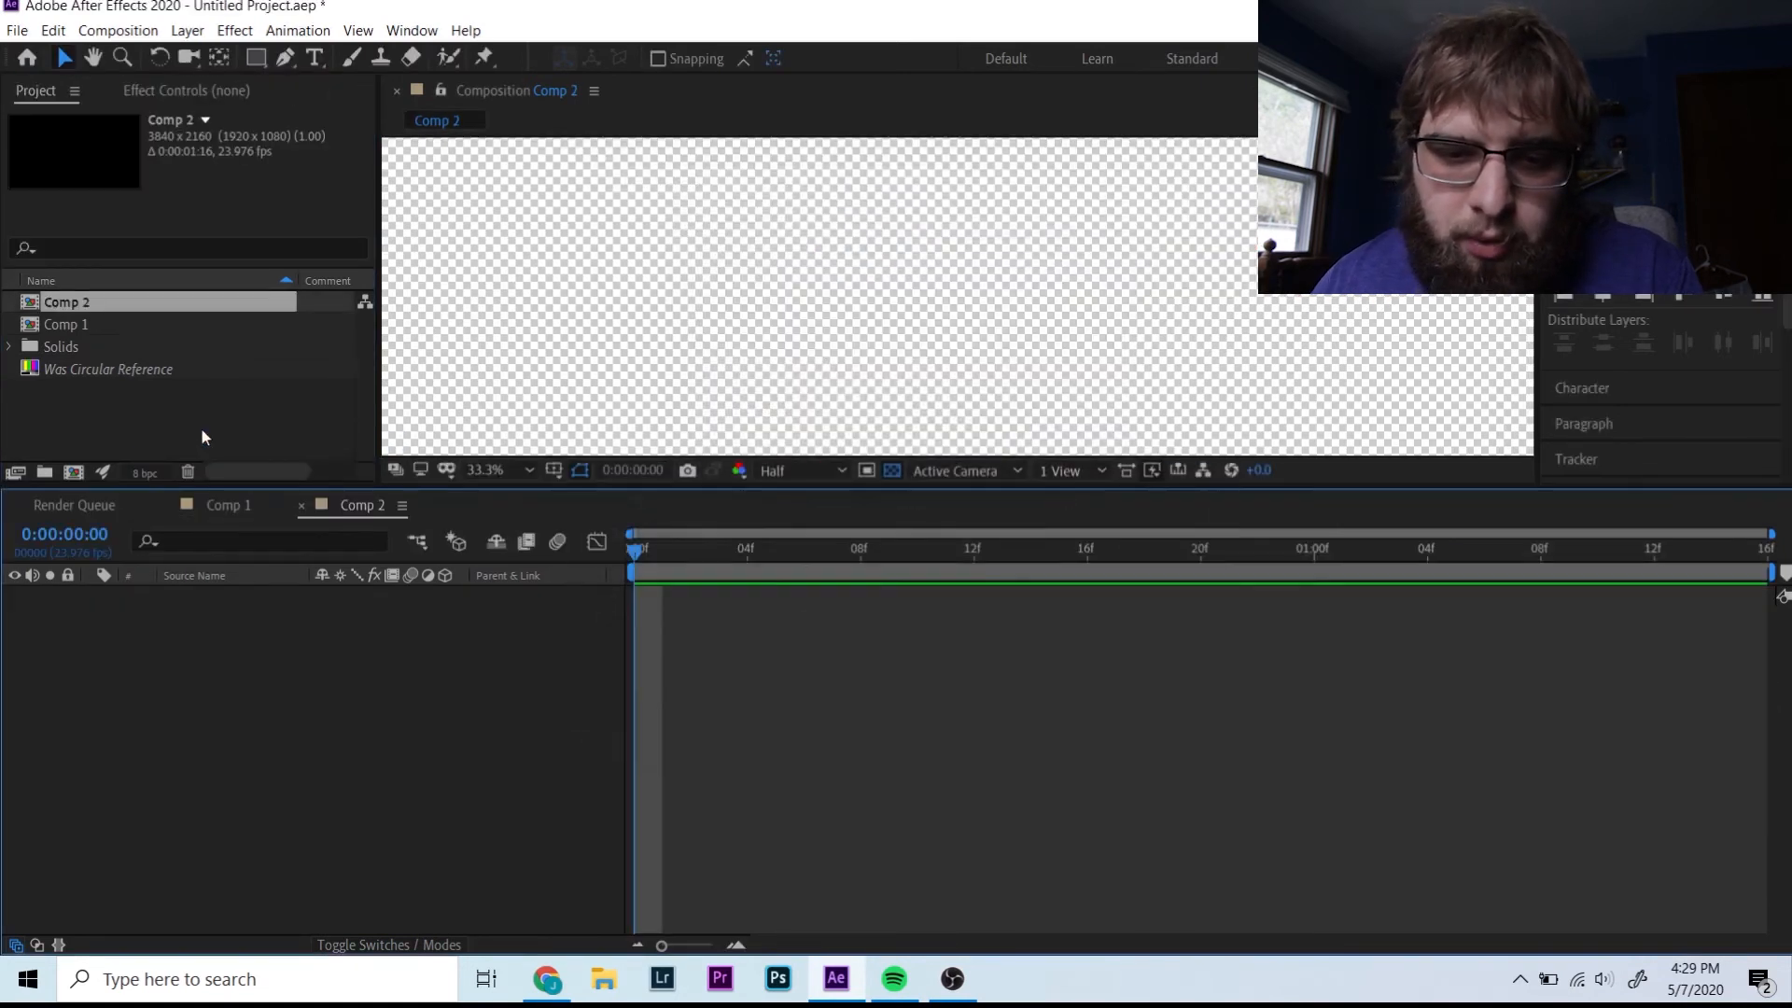
- Enable motion blur on Comp 1's black bars and Shape Layer 1, then drop Comp 1 into Comp 2
click(229, 505)
click(558, 542)
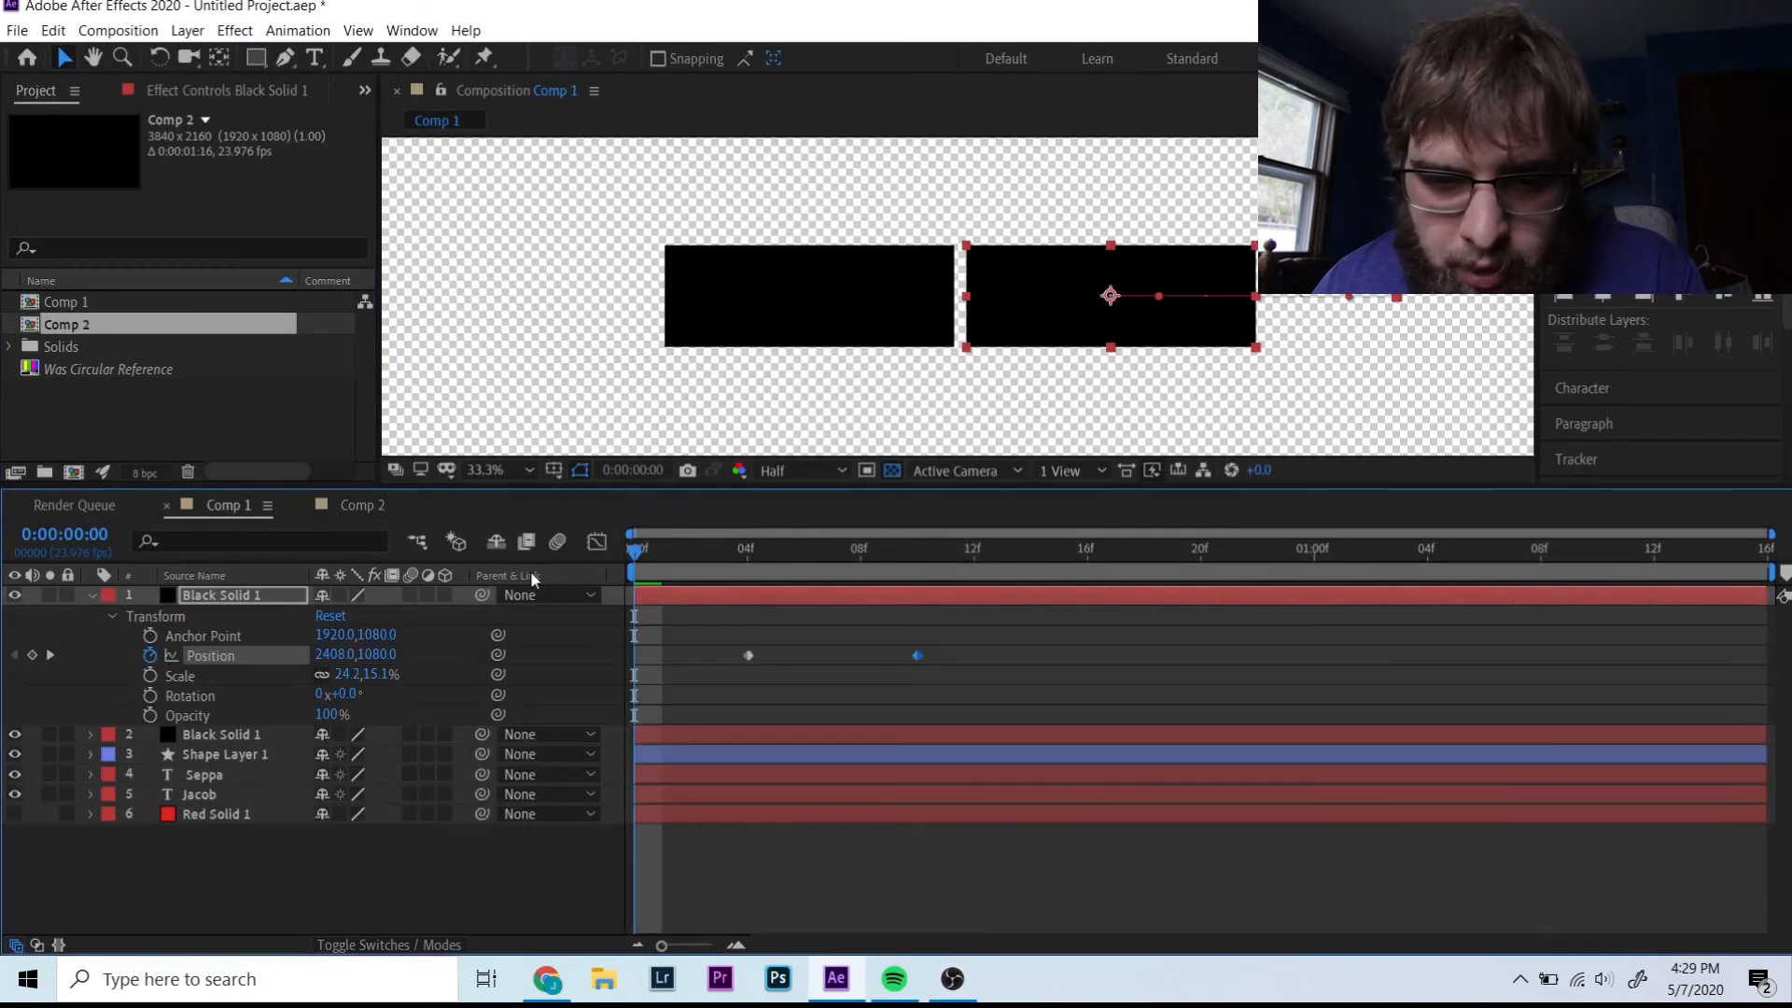
click(412, 595)
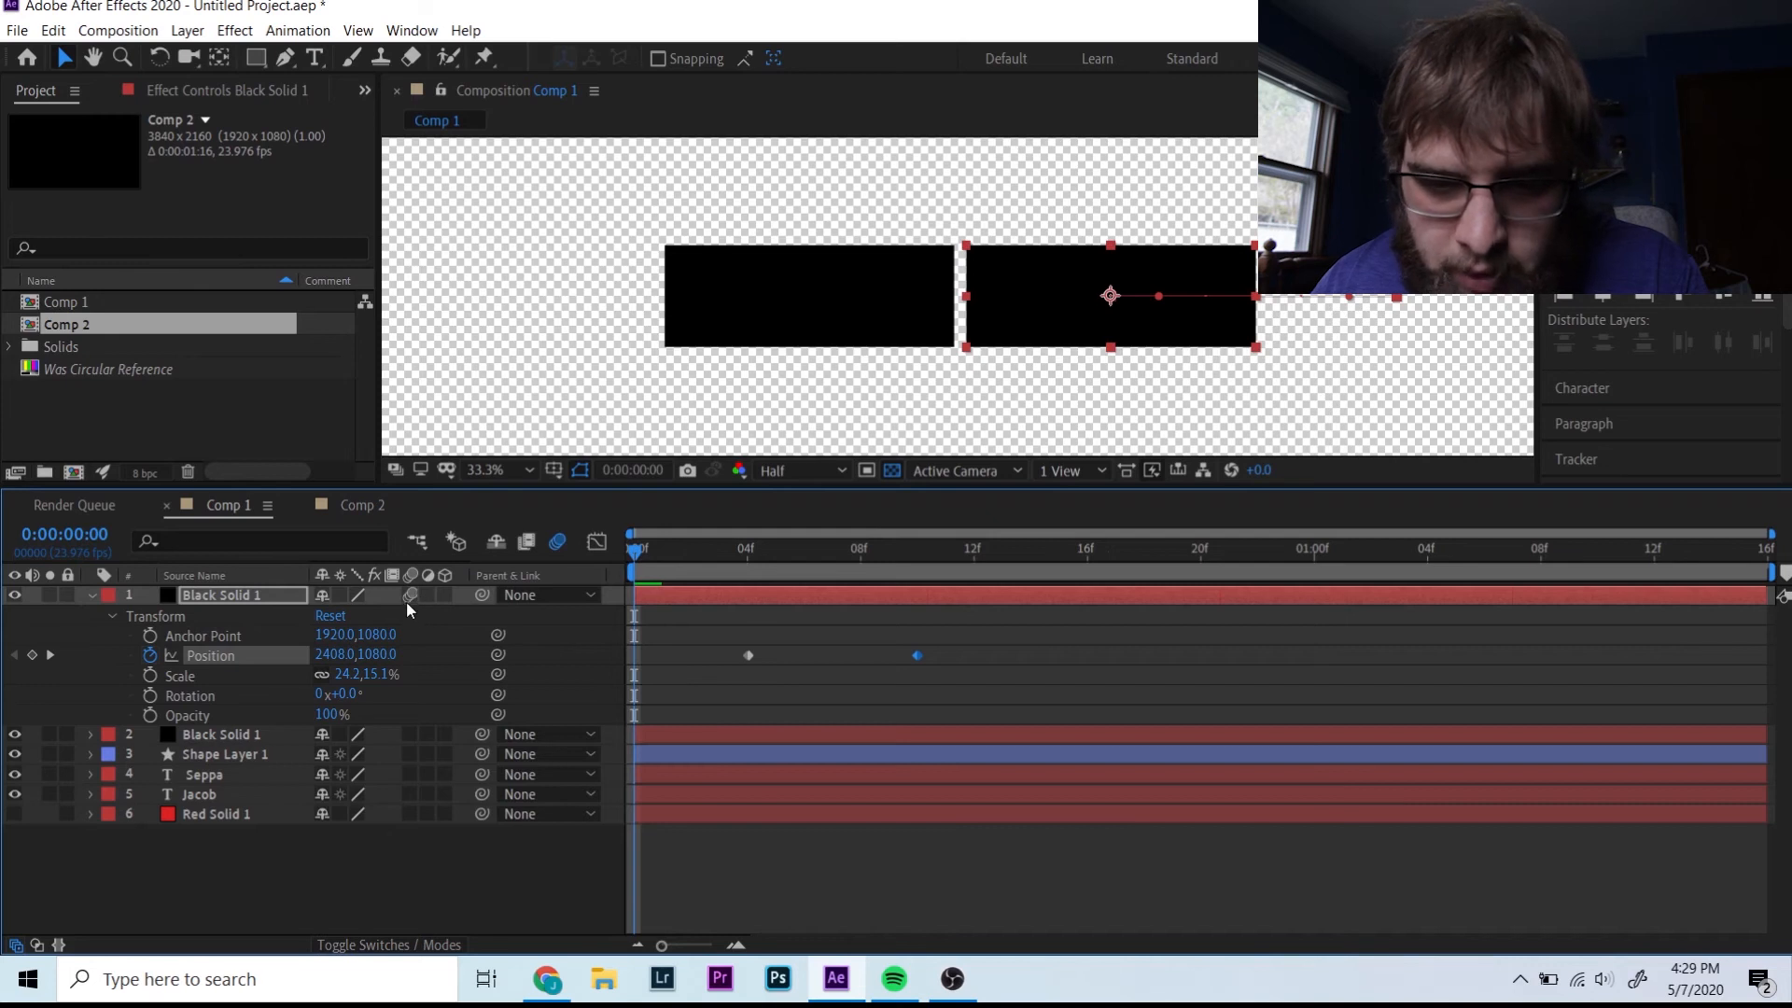
click(407, 733)
click(409, 753)
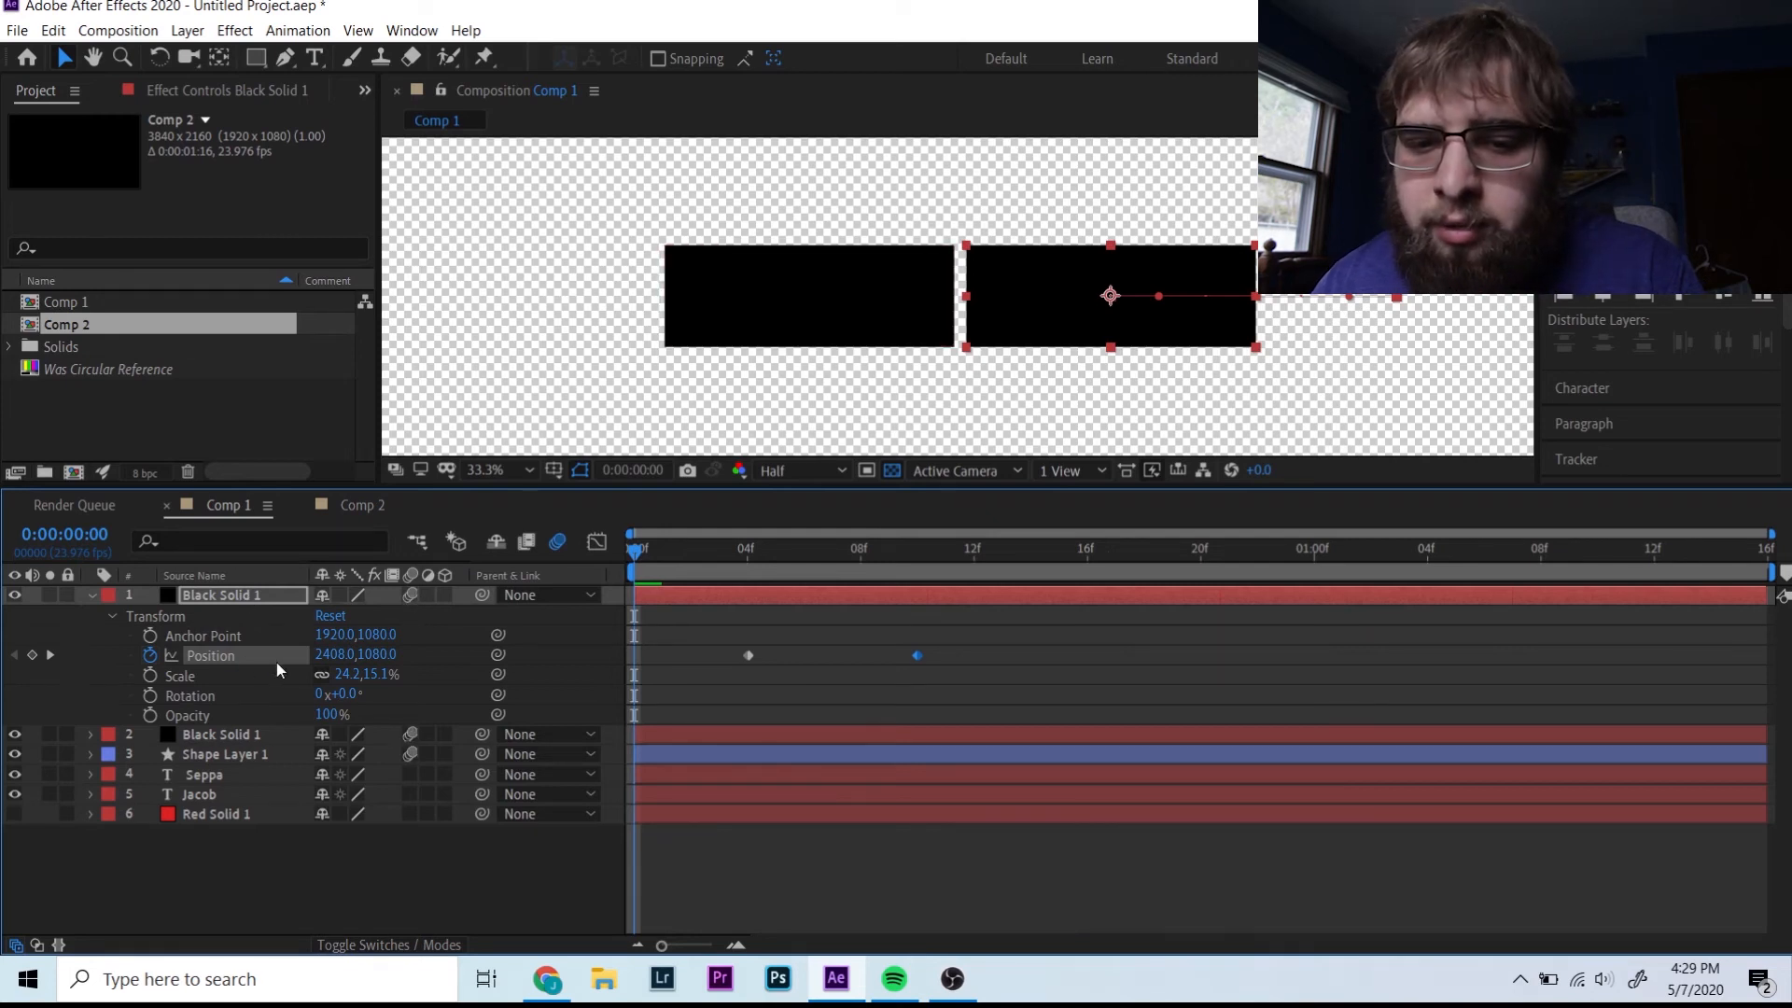
click(344, 507)
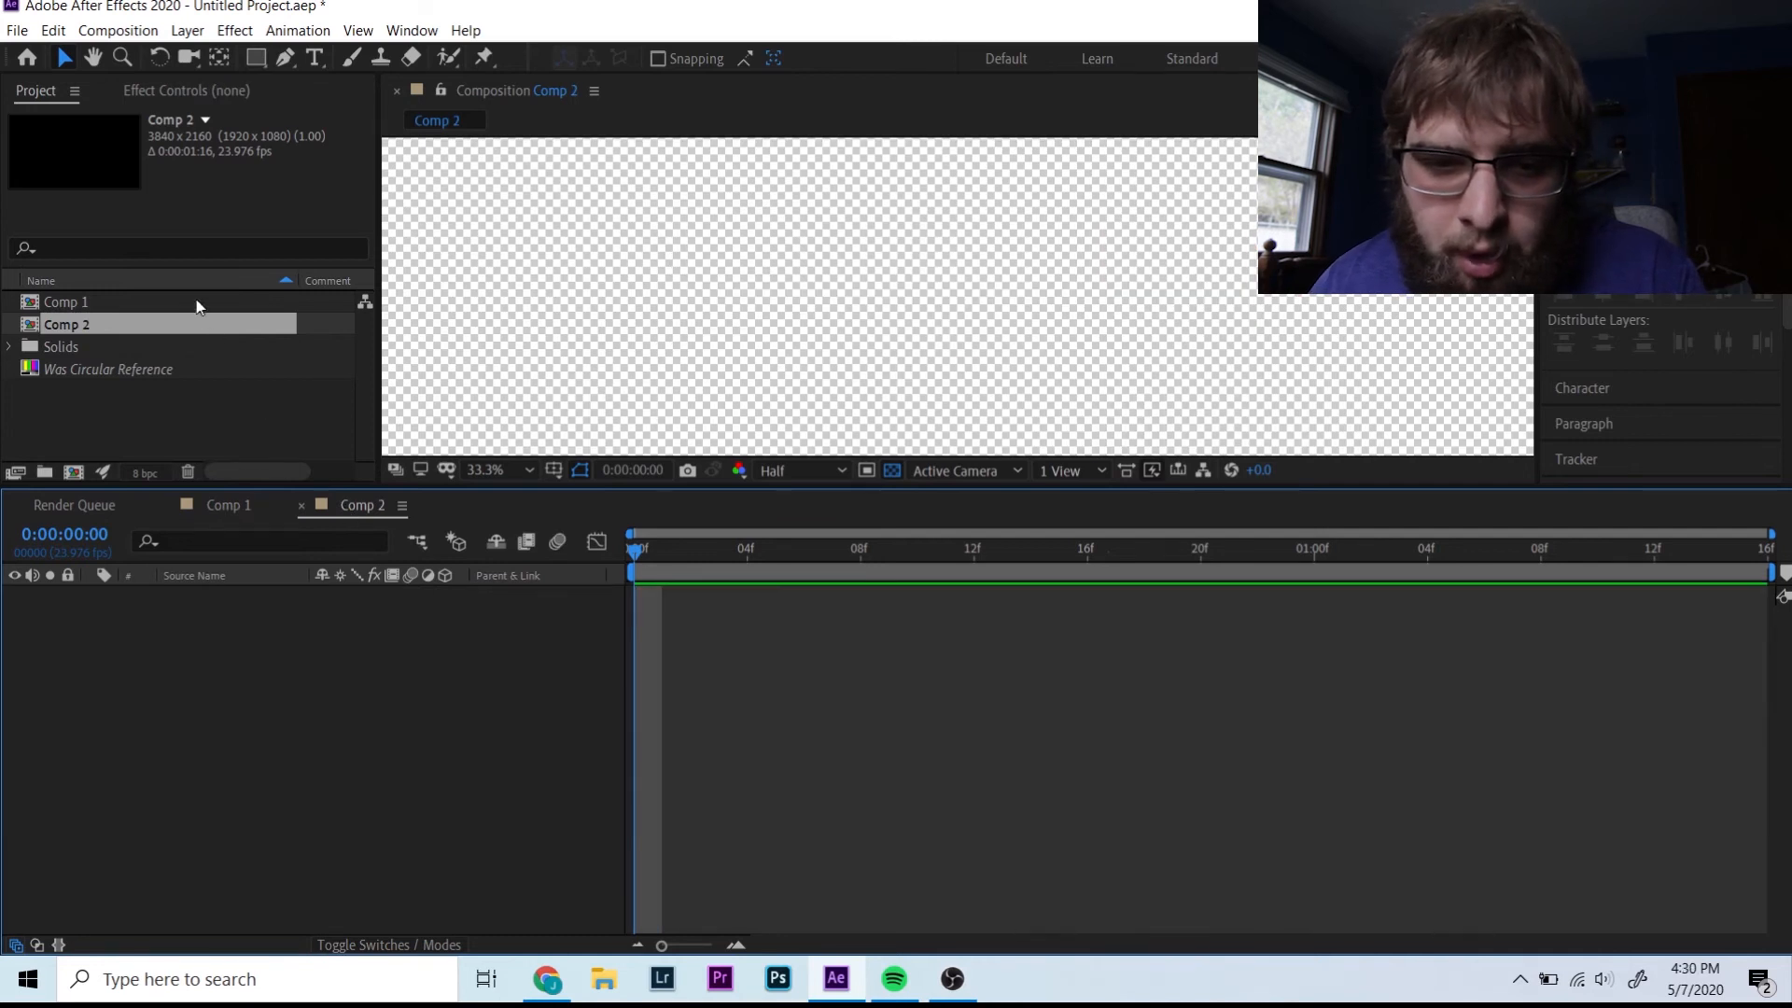
drag(197, 306, 364, 613)
- Add a new black solid to Comp 2 and place it beneath the Comp 1 layer
key(q)
right_click(299, 648)
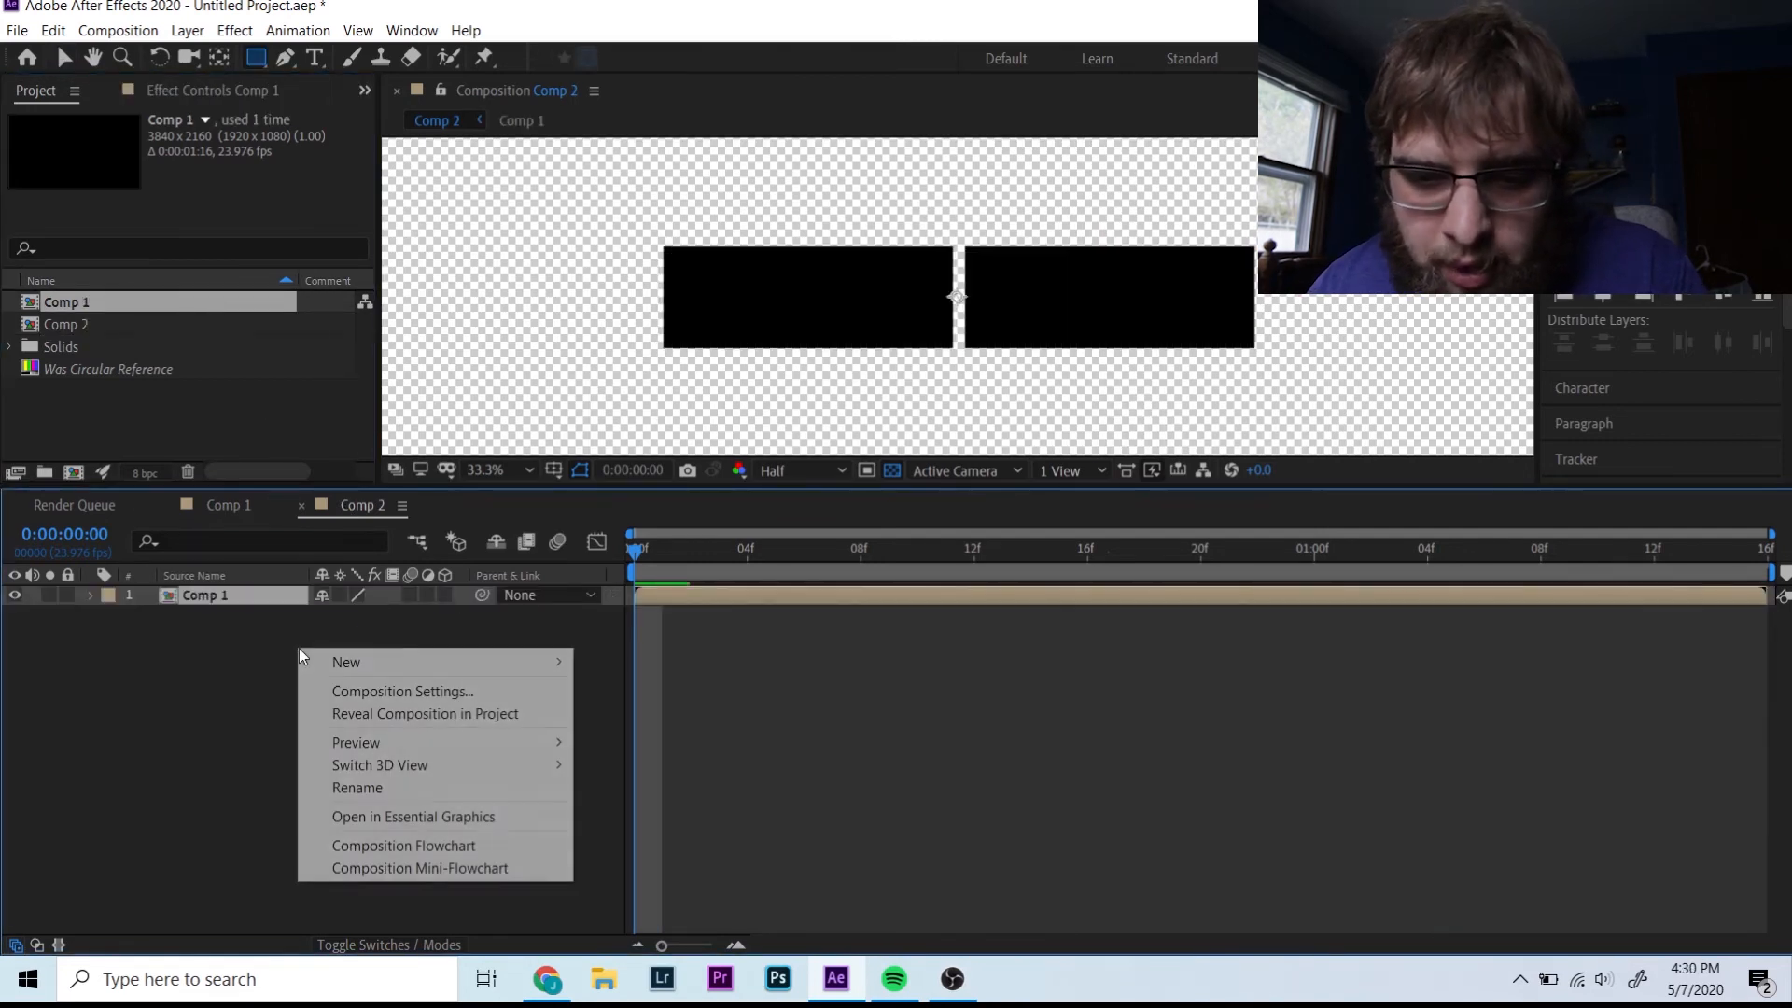
mouse_move(370, 656)
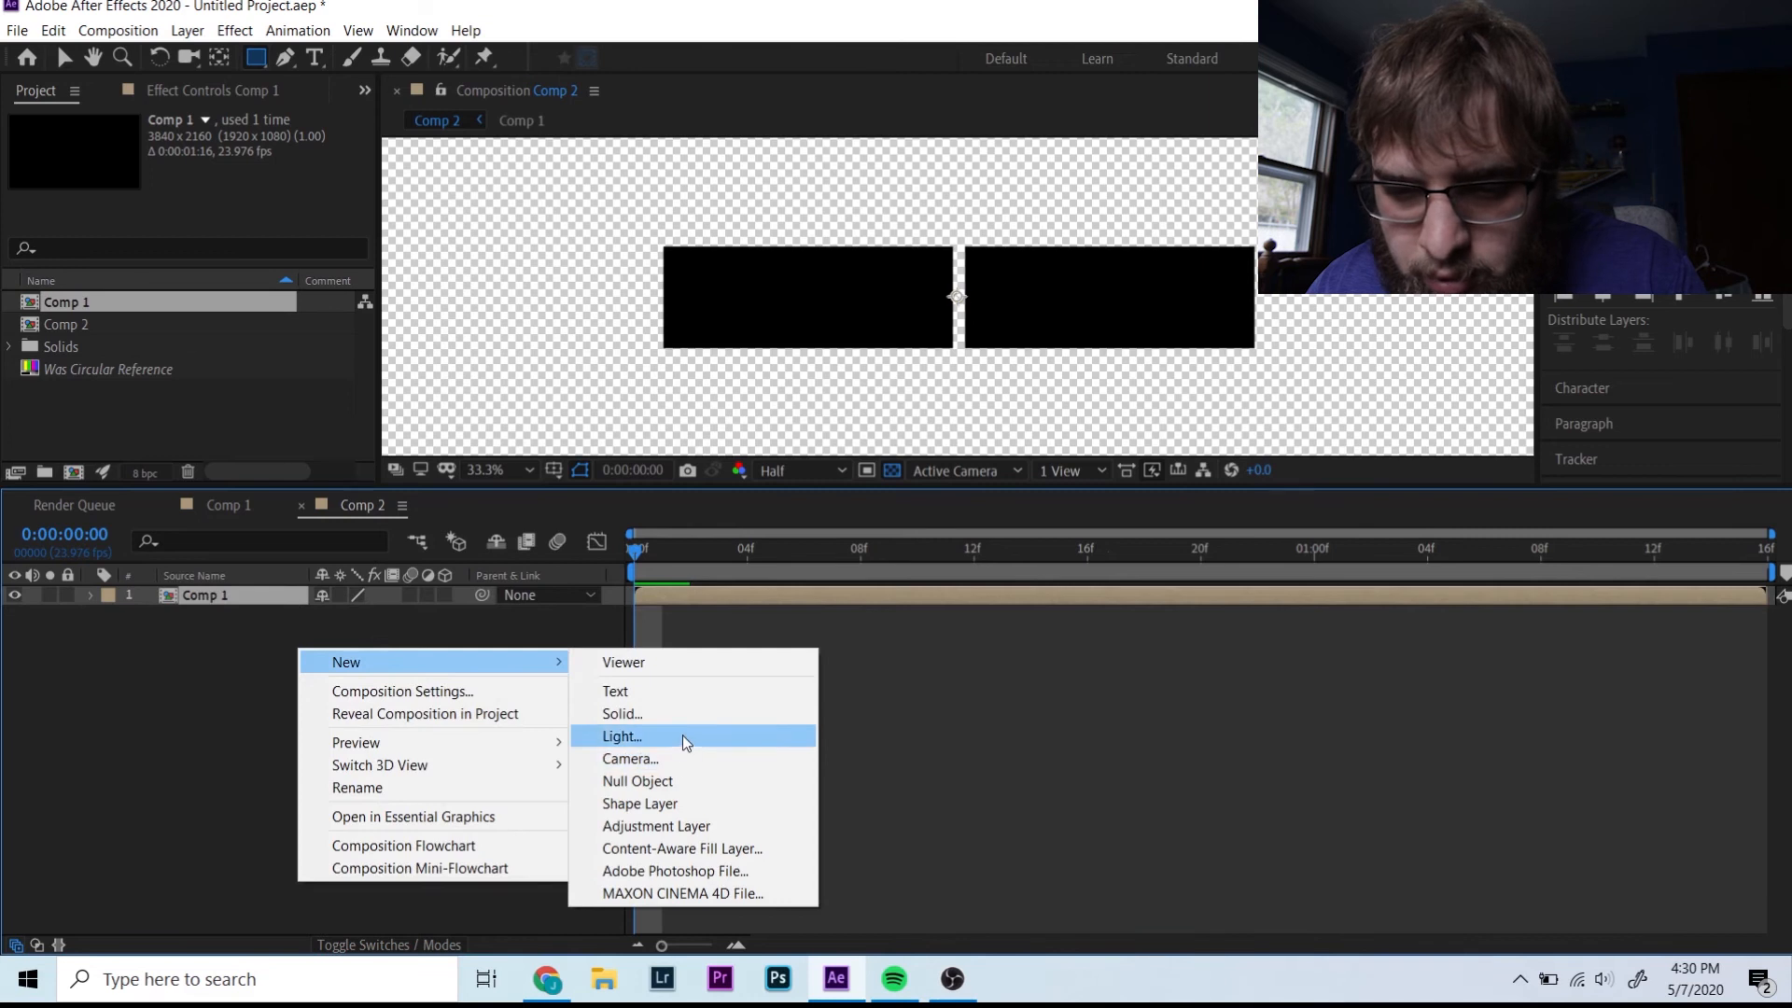
click(680, 711)
key(Return)
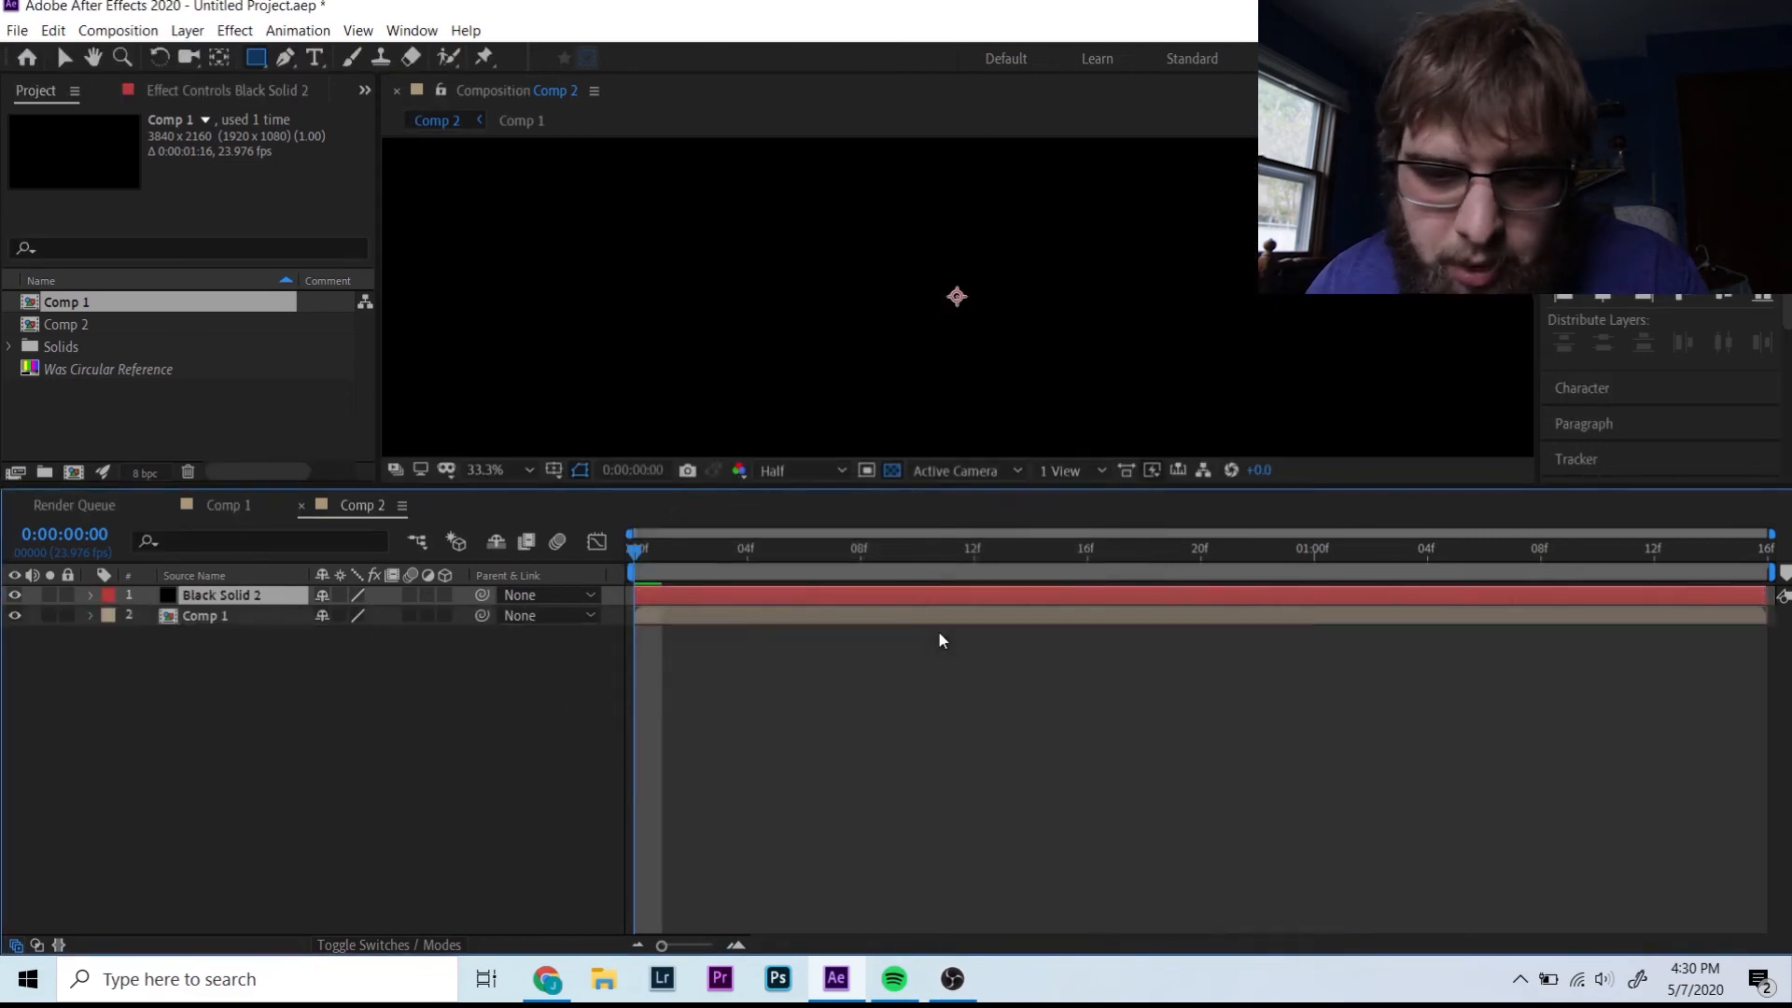
drag(270, 597, 278, 633)
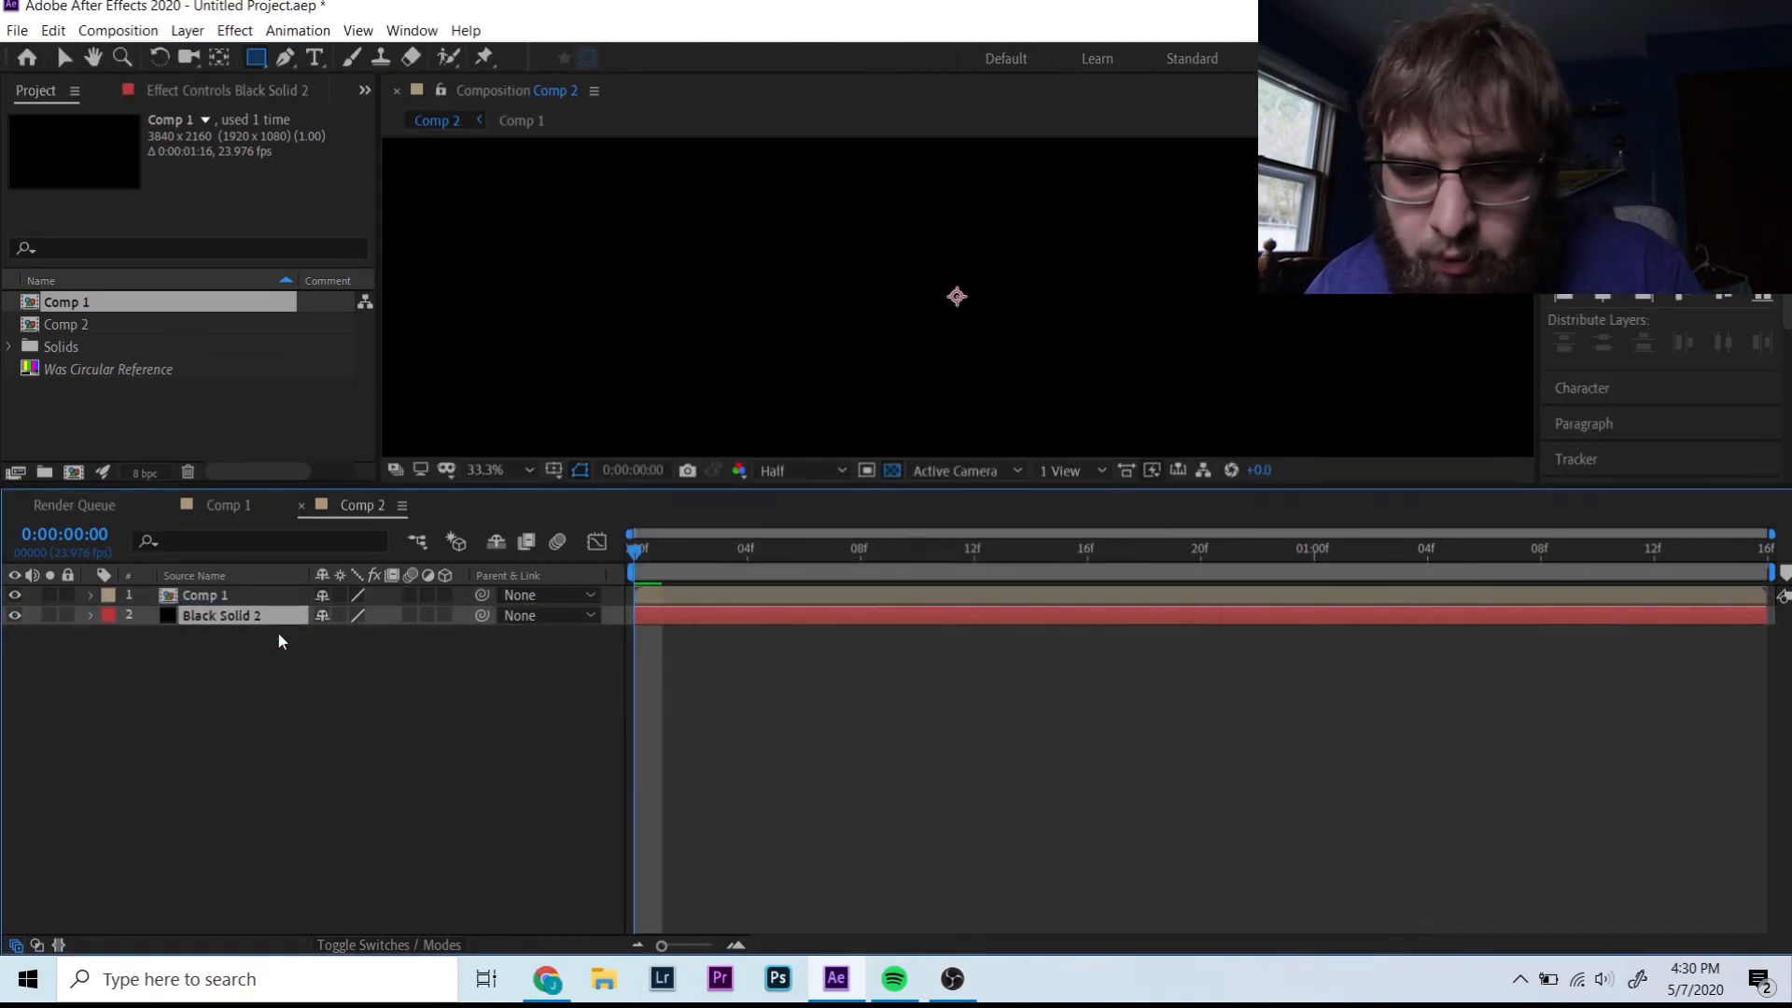
- Set the viewer zoom to Fit and preview the name title playing over black
click(485, 471)
click(509, 532)
key(space)
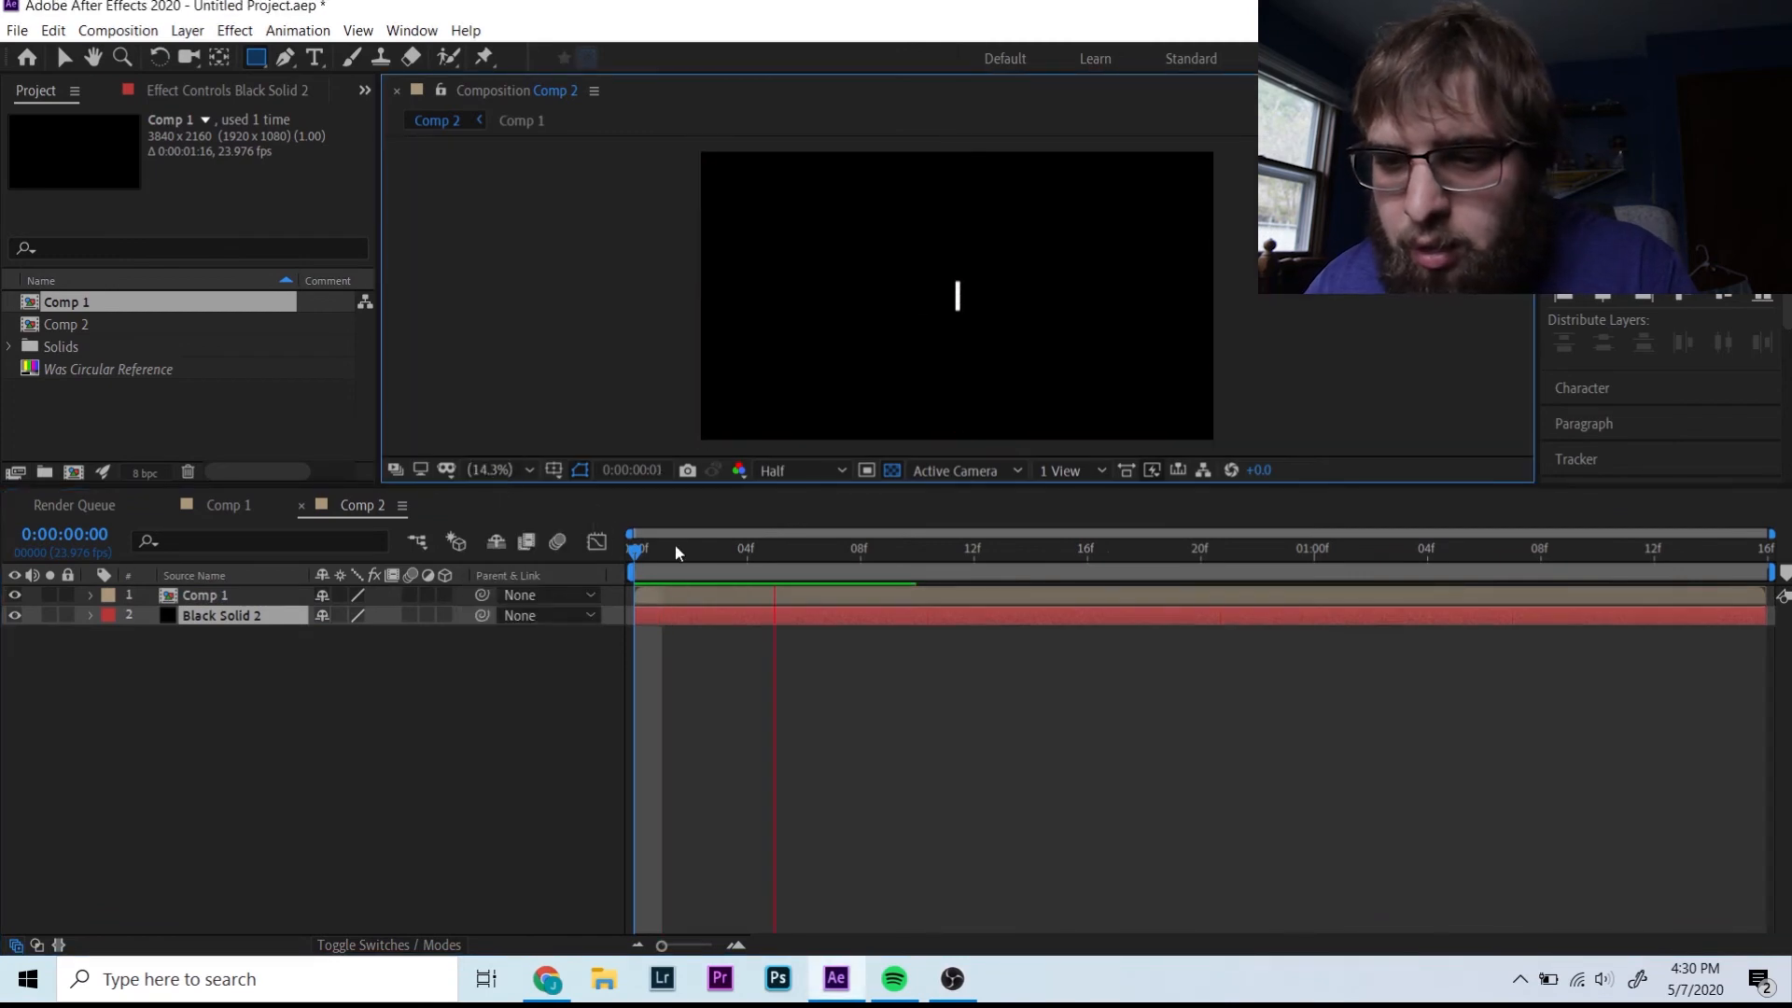
key(space)
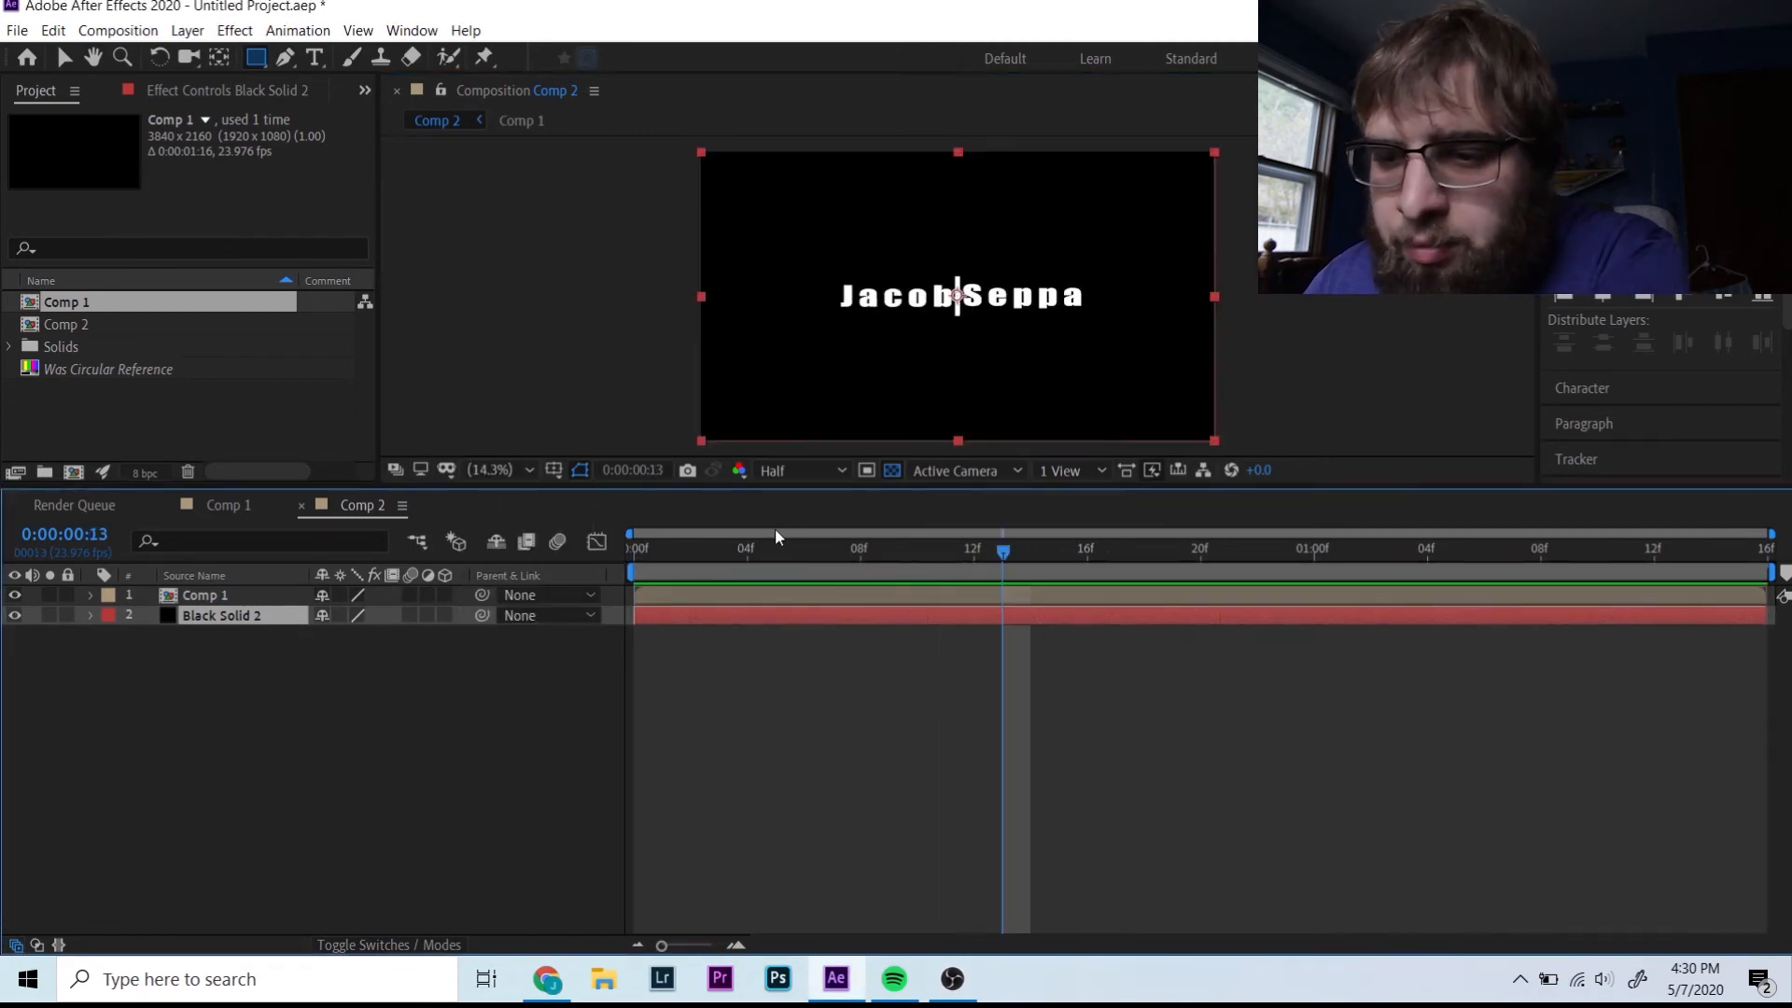
click(952, 308)
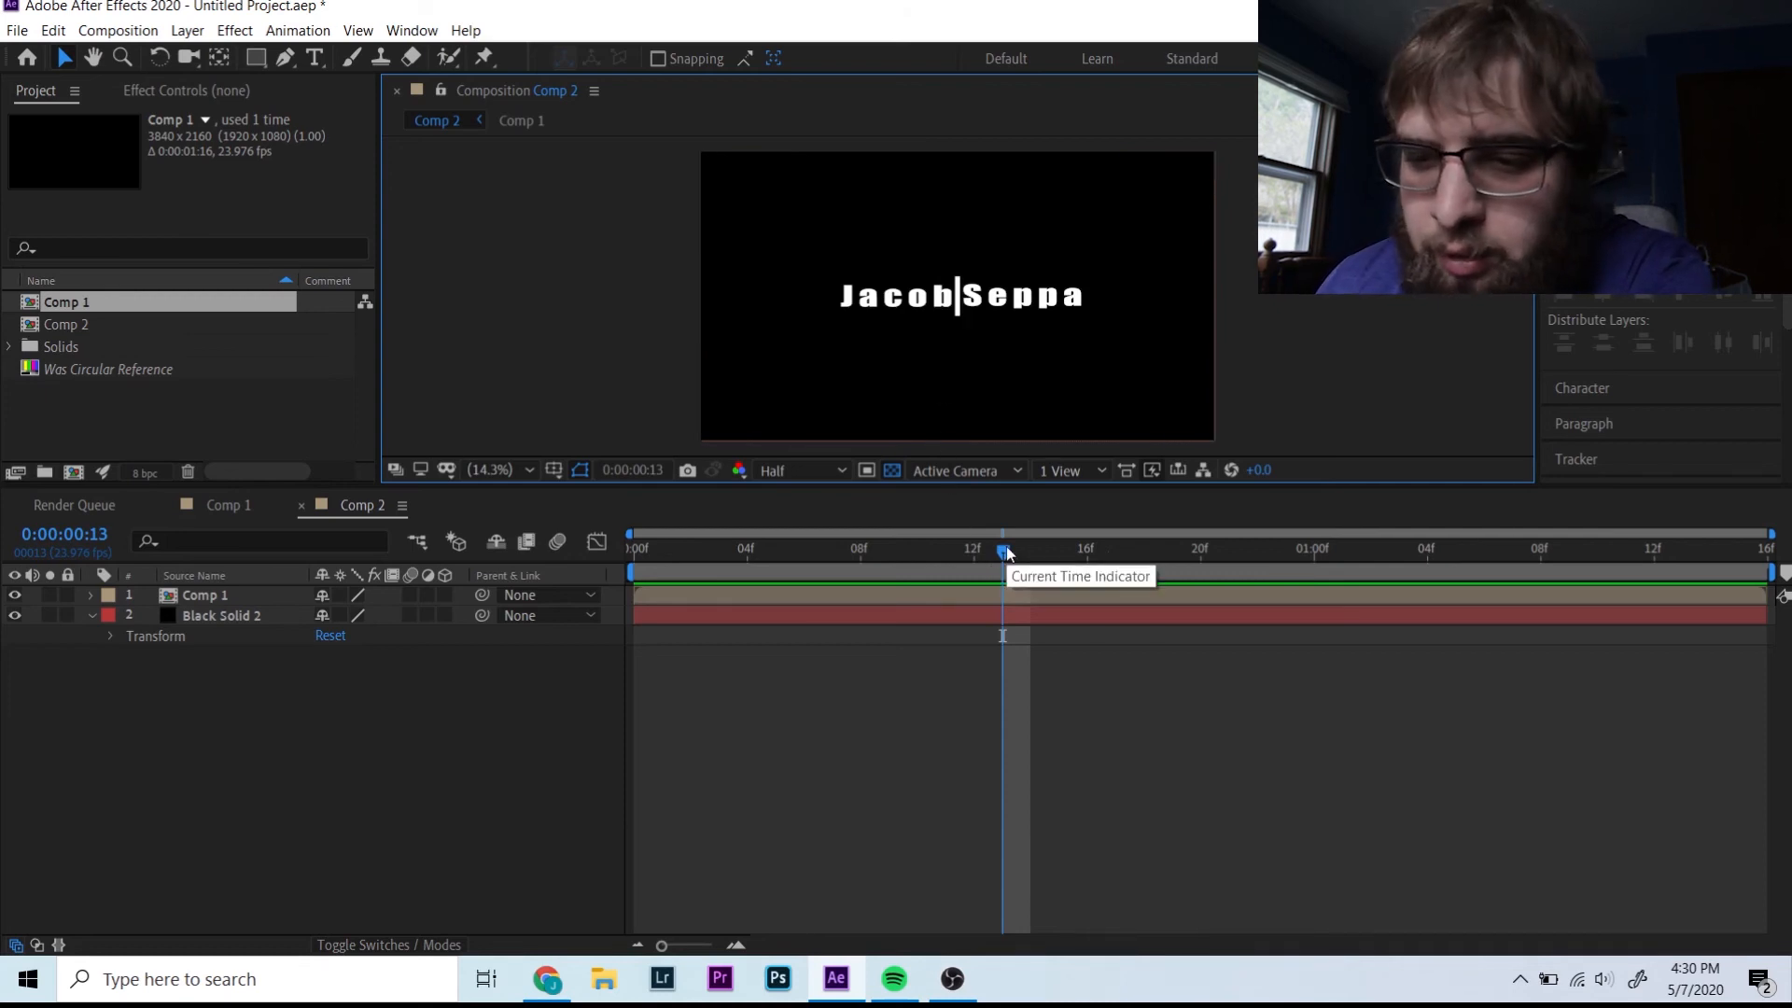
- Move Comp 2's playhead to about frame 20, then nudge the Seppa text right in Comp 1
drag(1005, 551, 1201, 551)
click(215, 504)
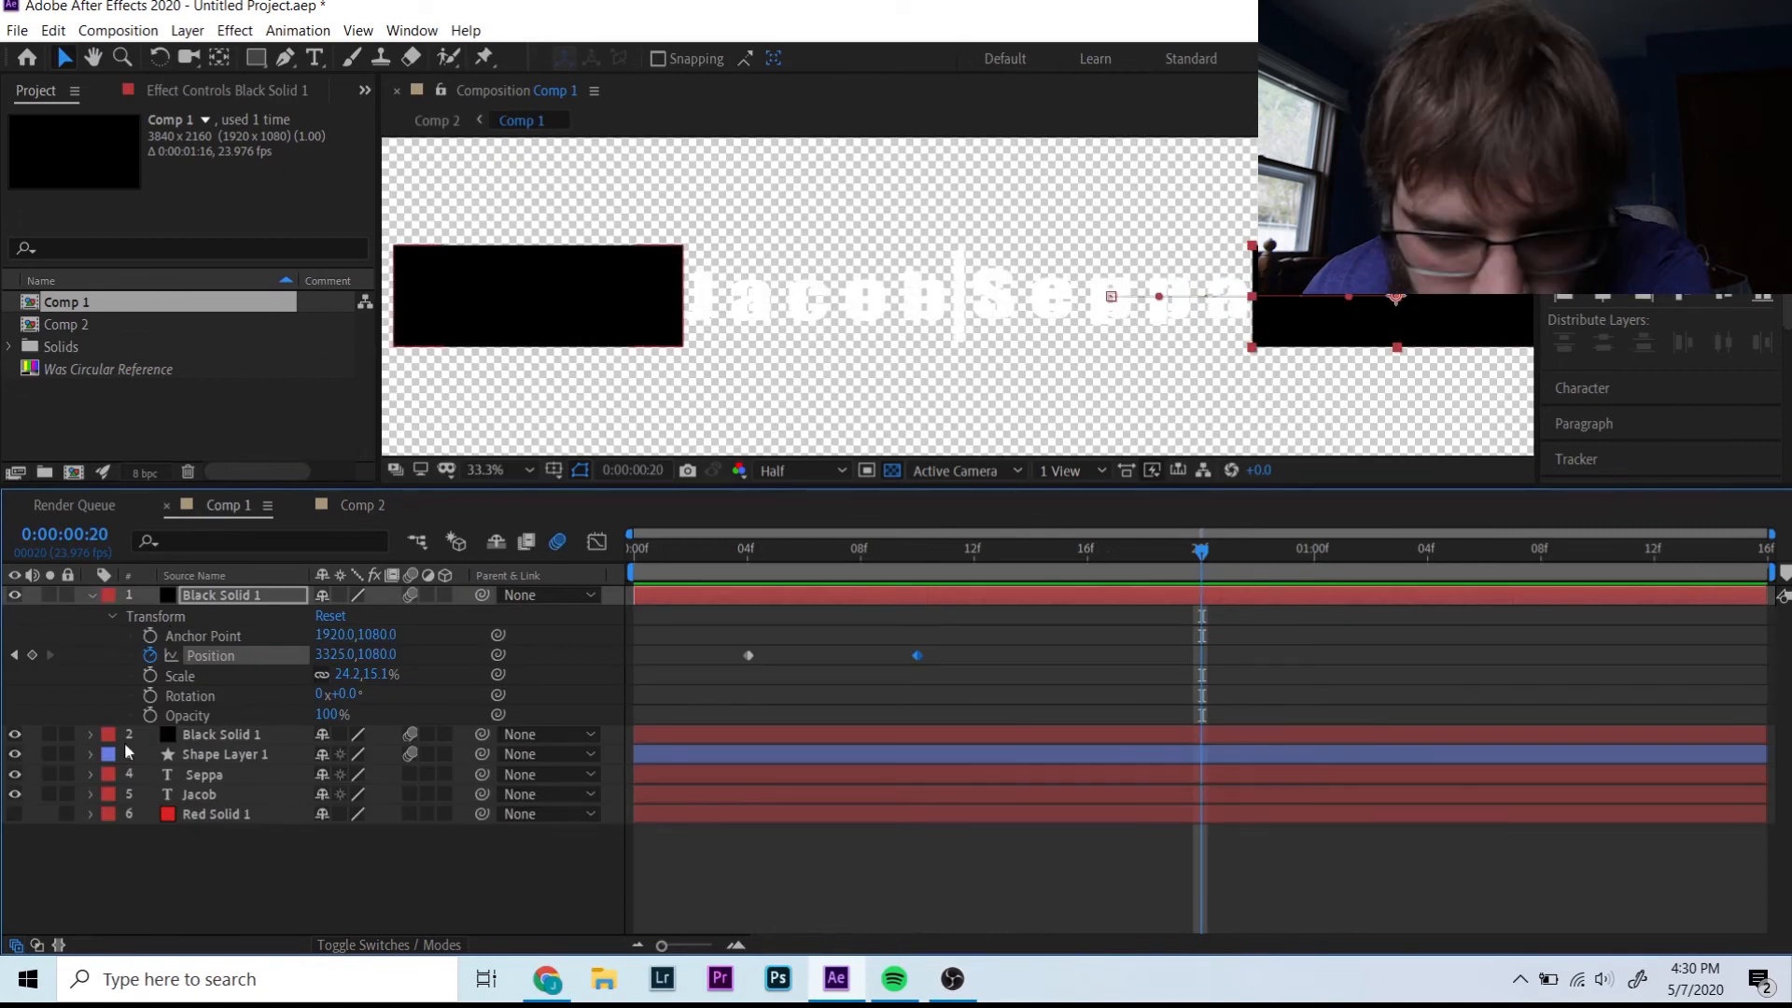
click(91, 775)
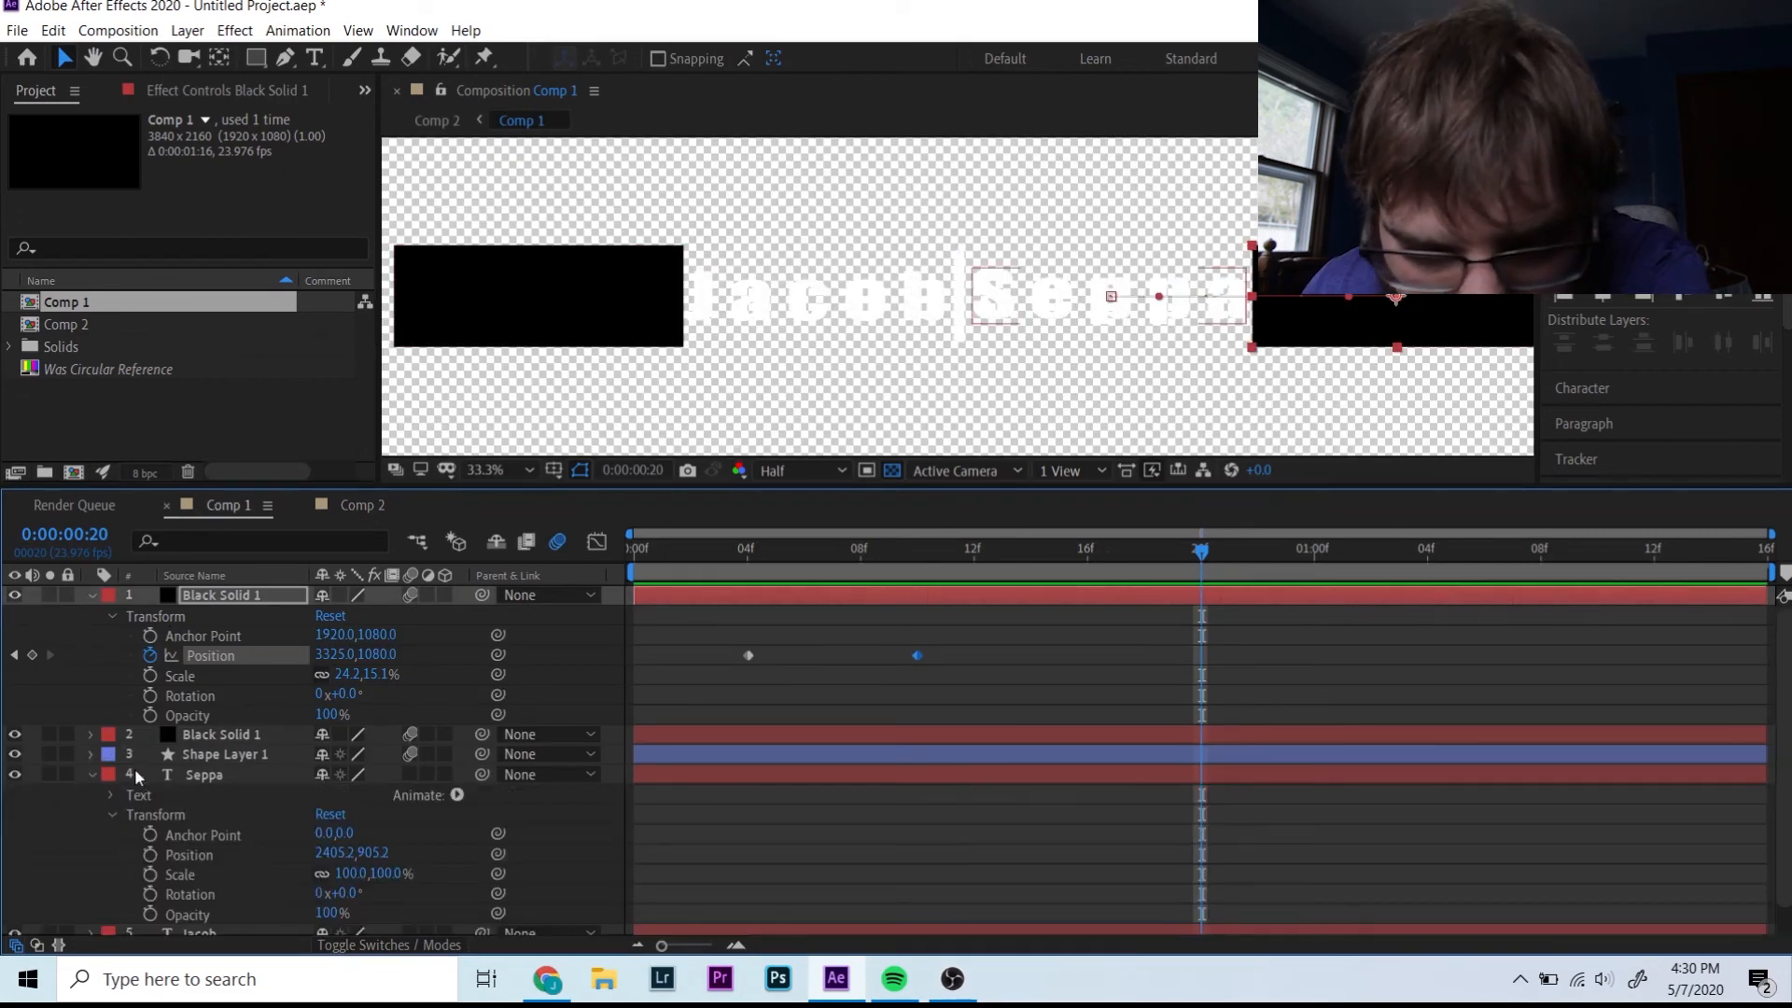
click(312, 855)
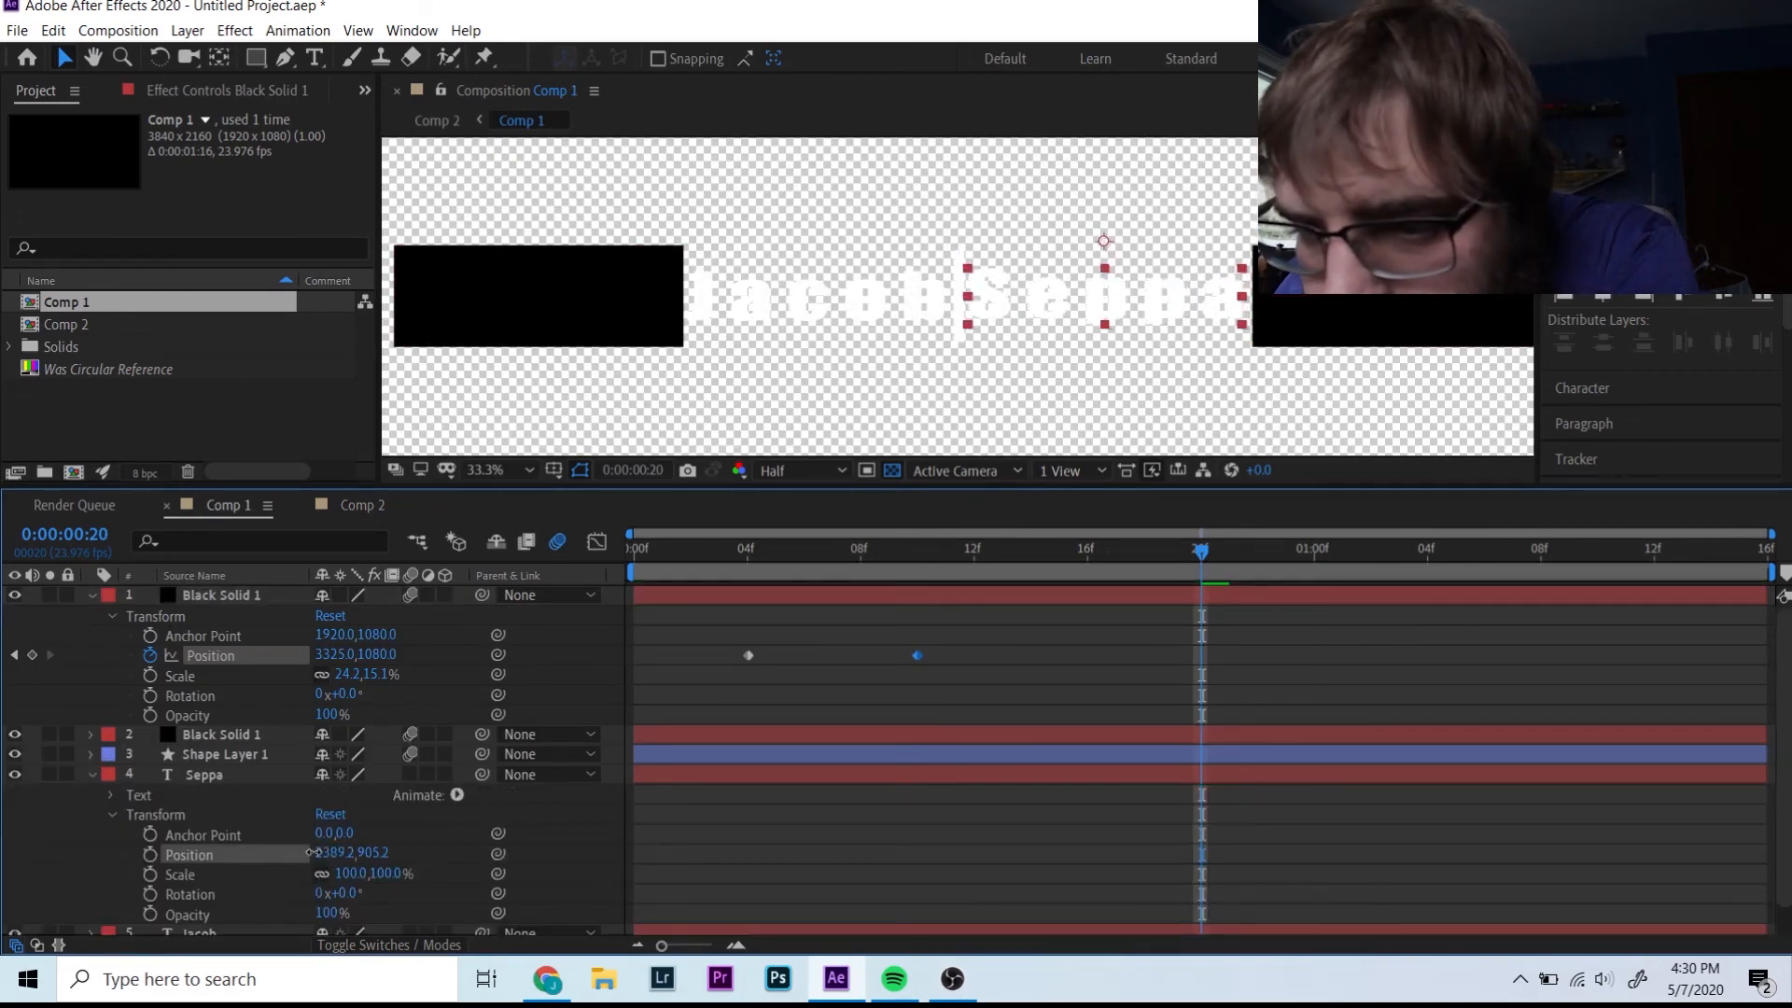
drag(332, 852, 364, 853)
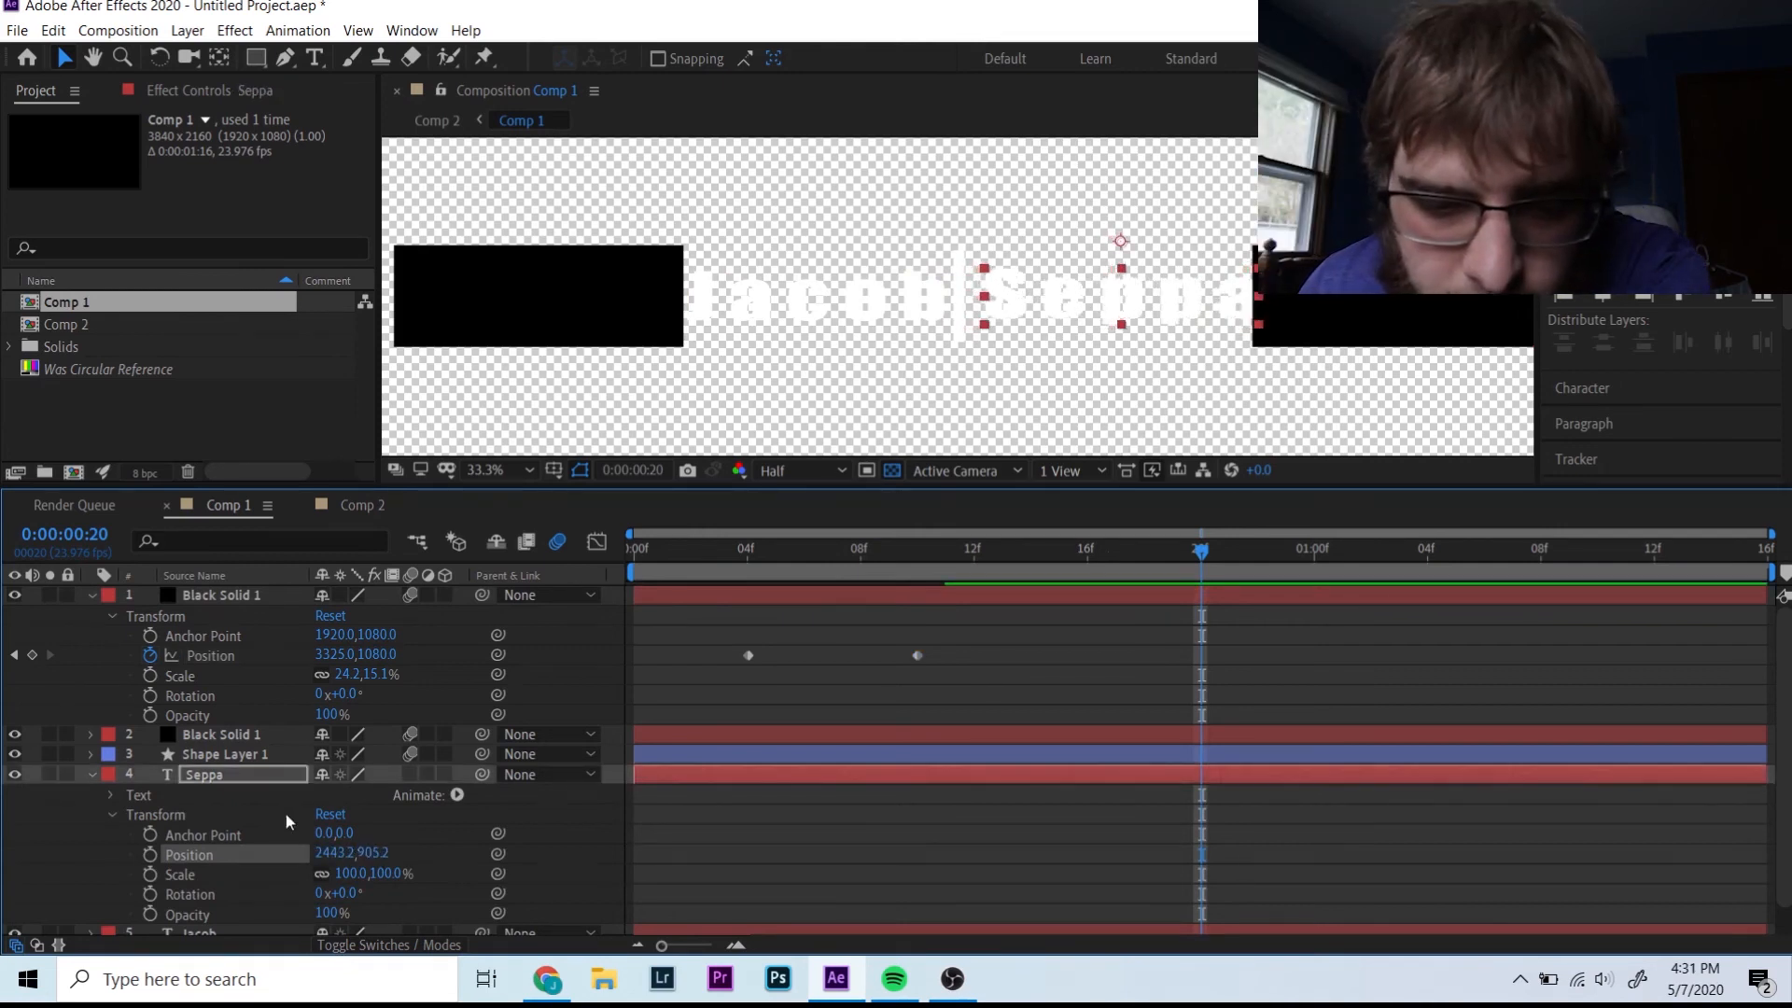
click(91, 775)
- Slide the left Black Solid 1 further left to Position 473, 1080 at frame 10
click(91, 793)
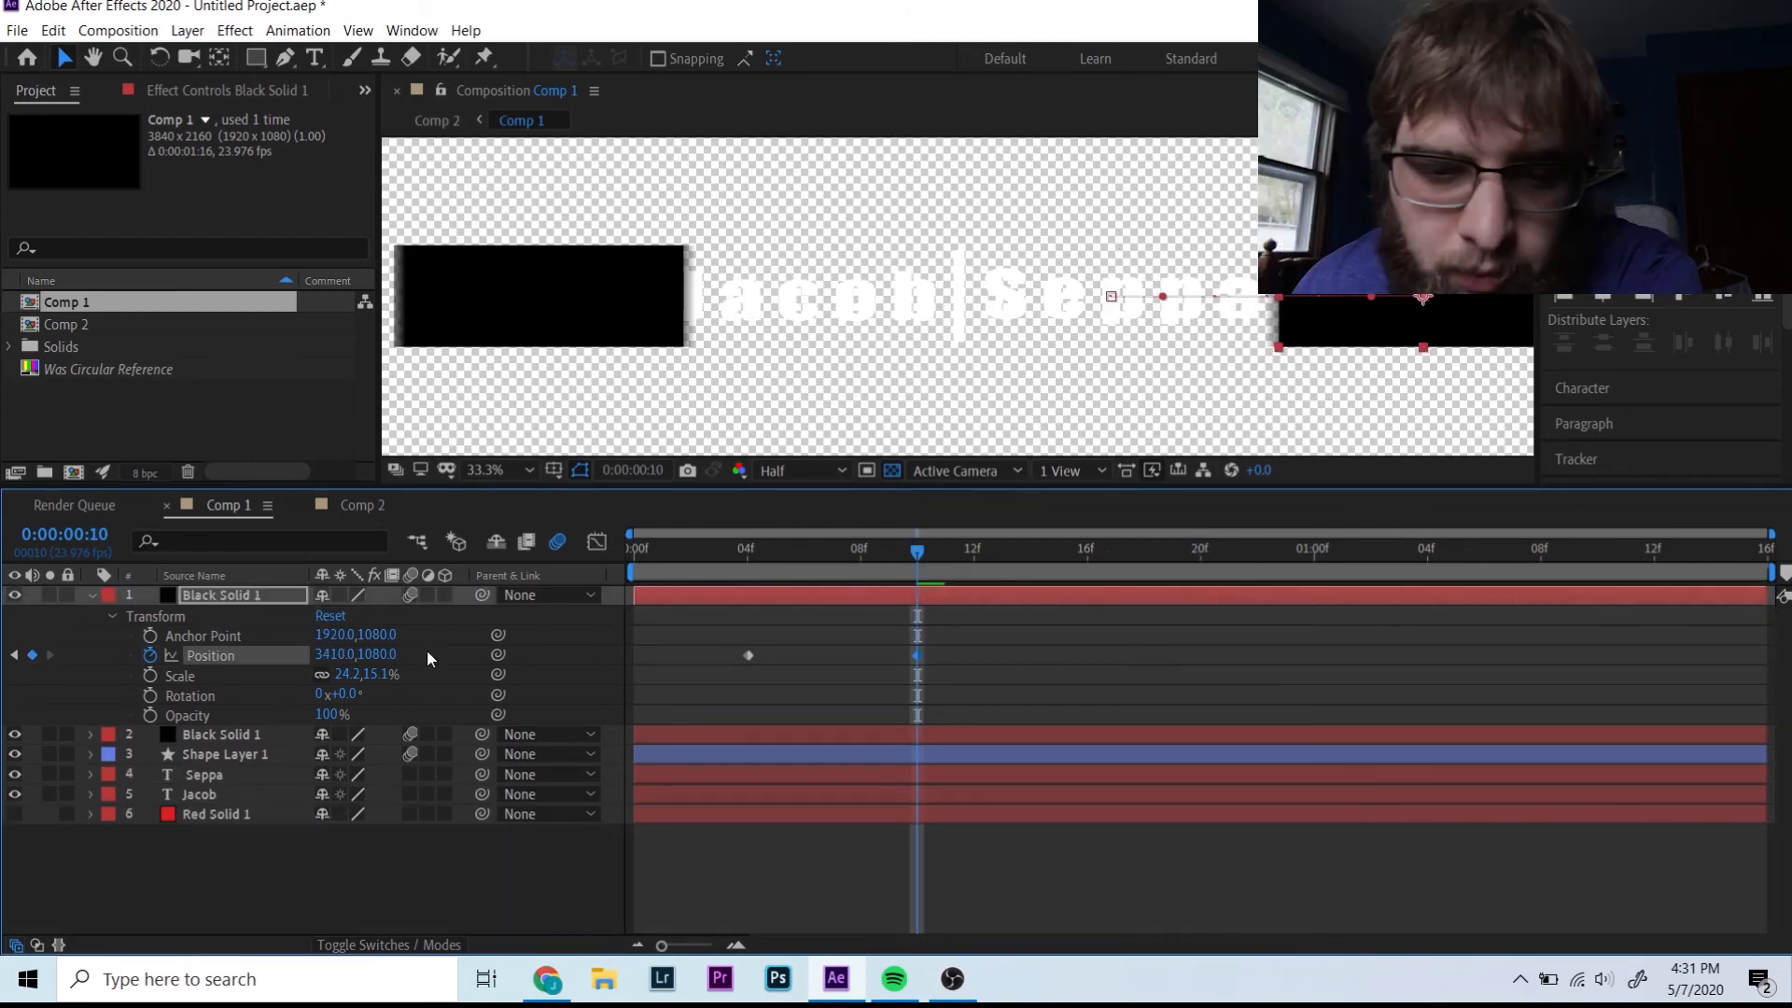
click(93, 594)
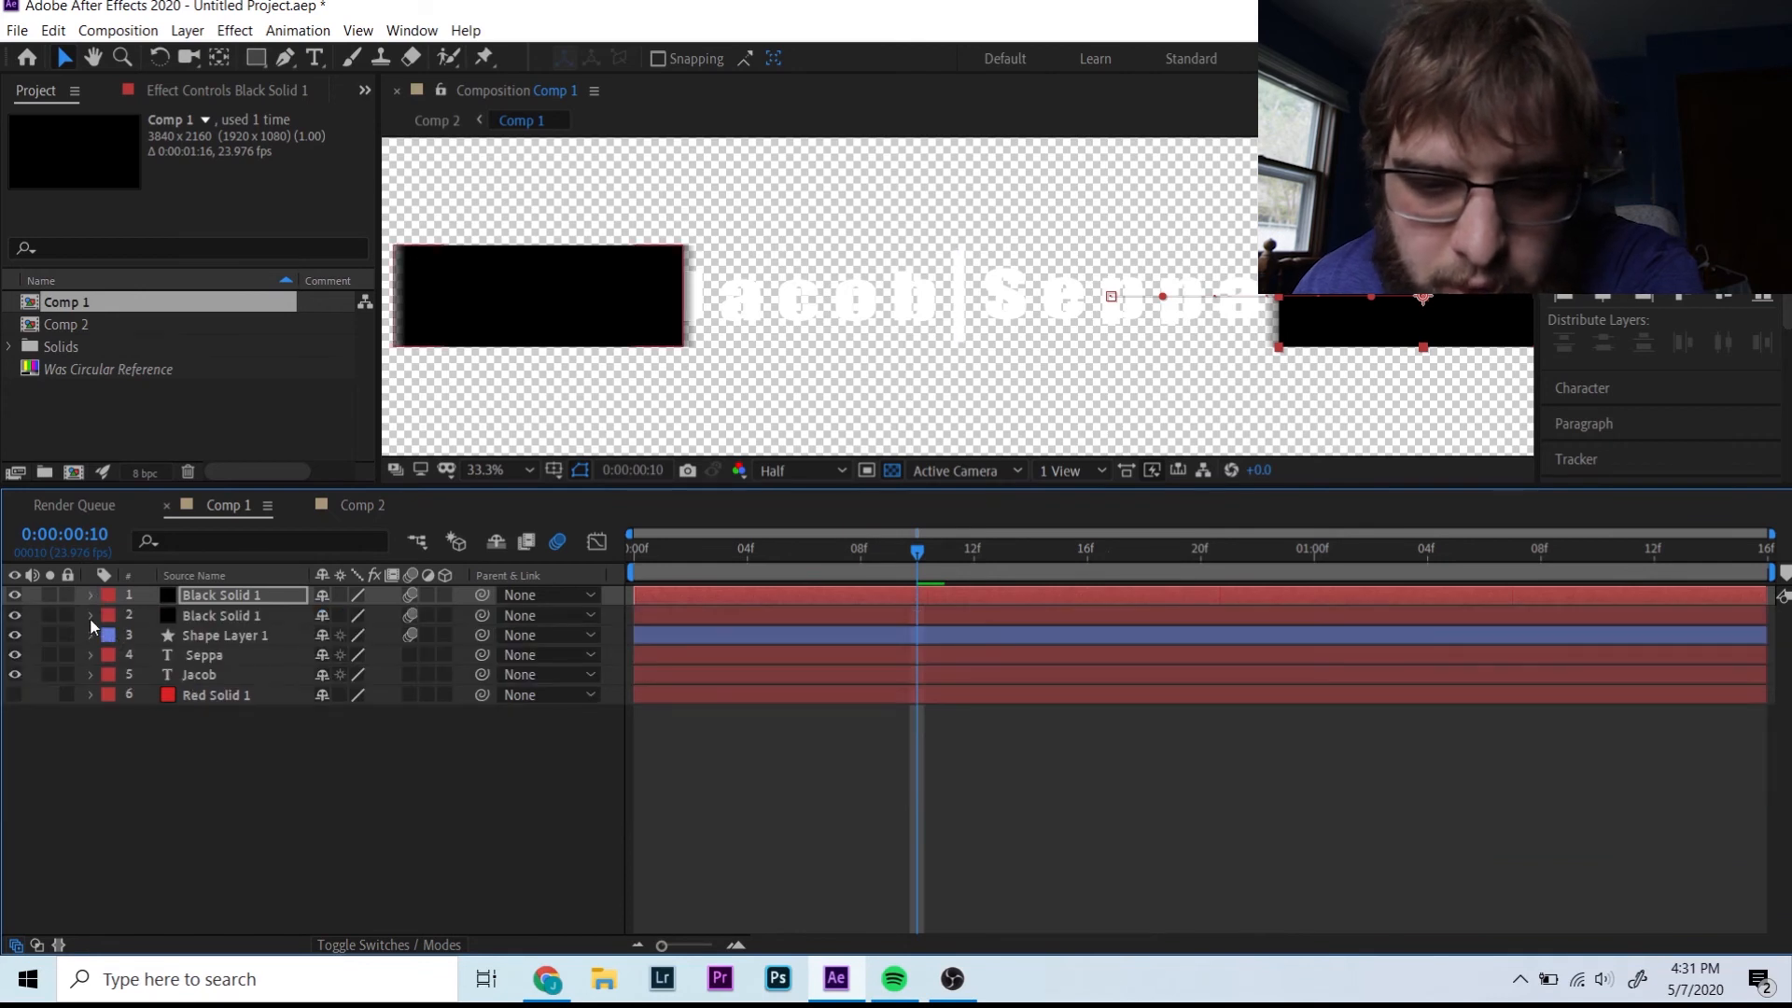
click(90, 616)
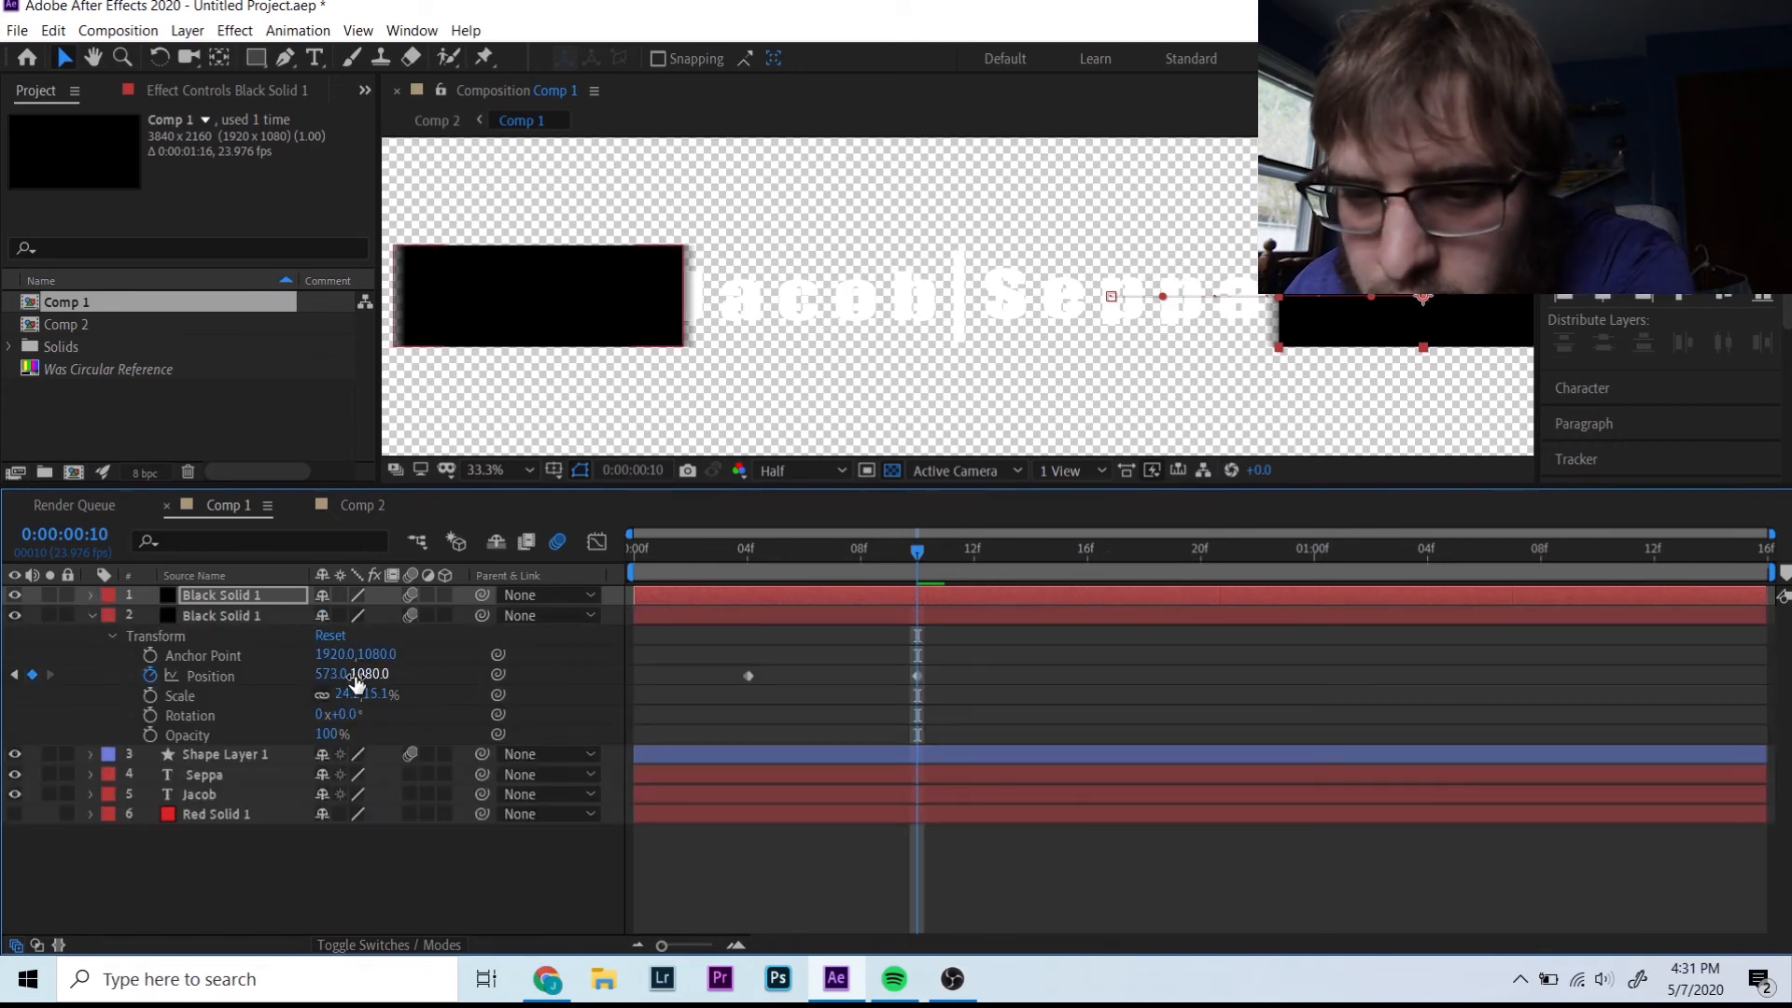
drag(356, 679, 236, 679)
key(ctrl+z)
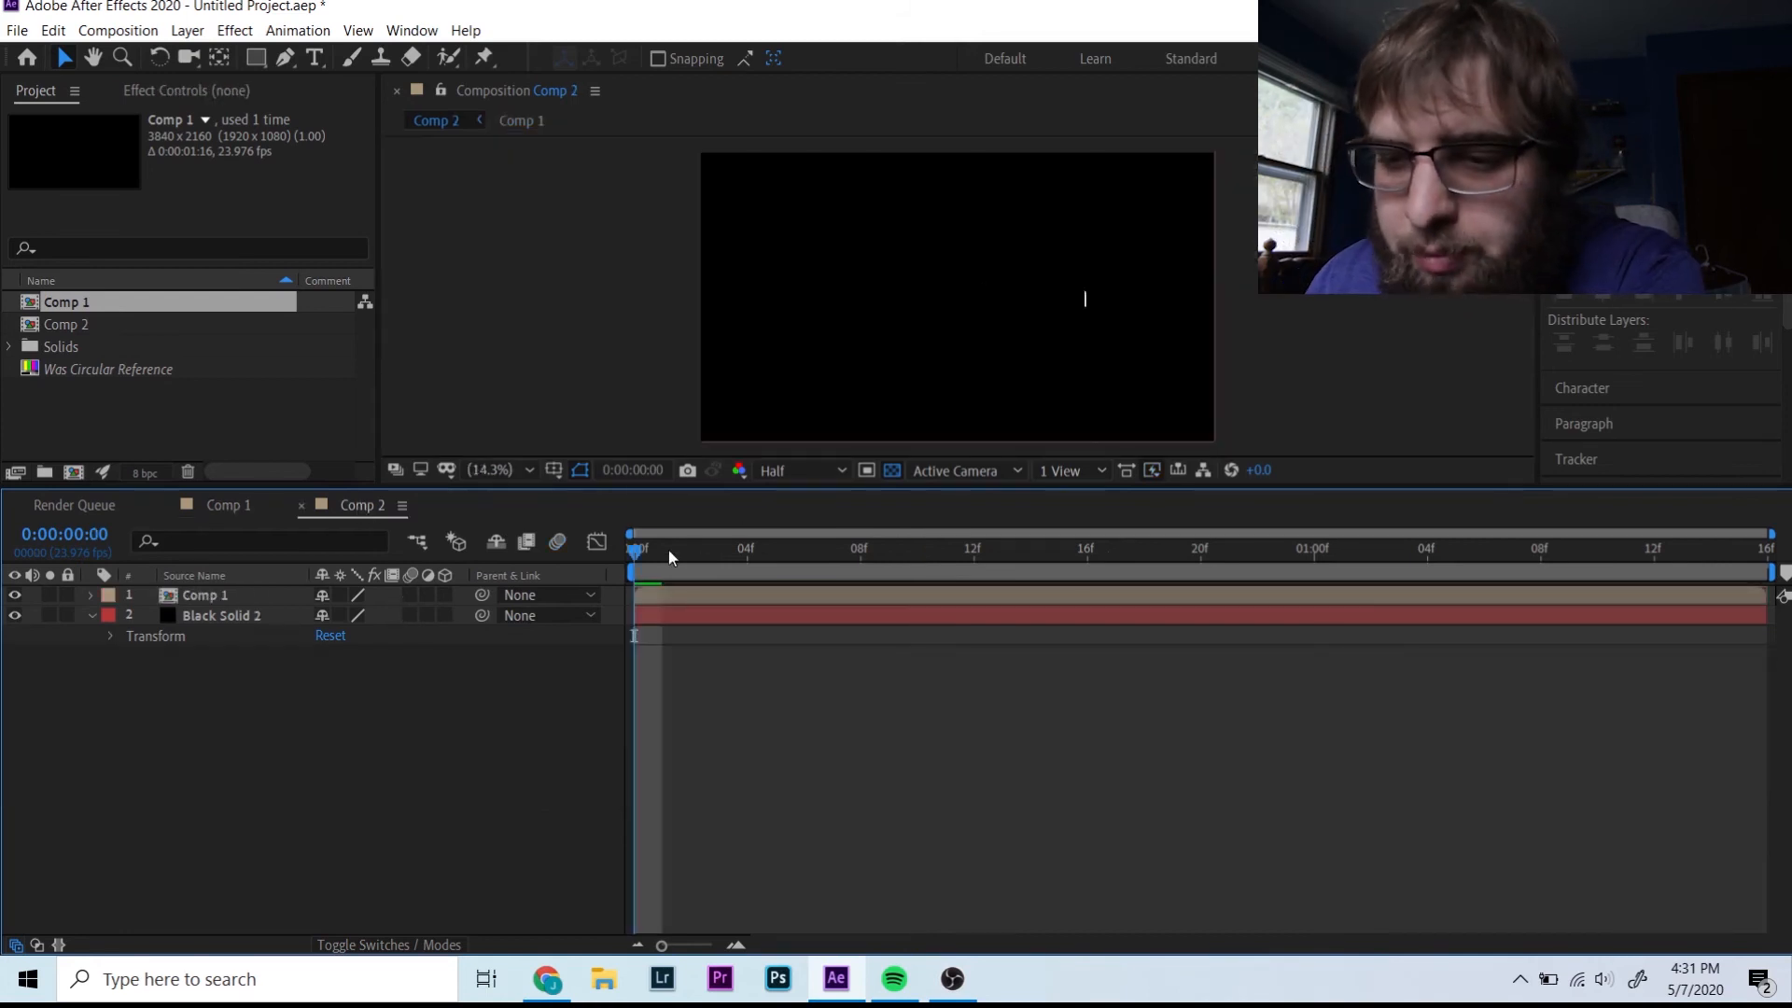
- Preview Comp 2 from near the start, then duplicate the nested Comp 1 layer with Ctrl+D
key(space)
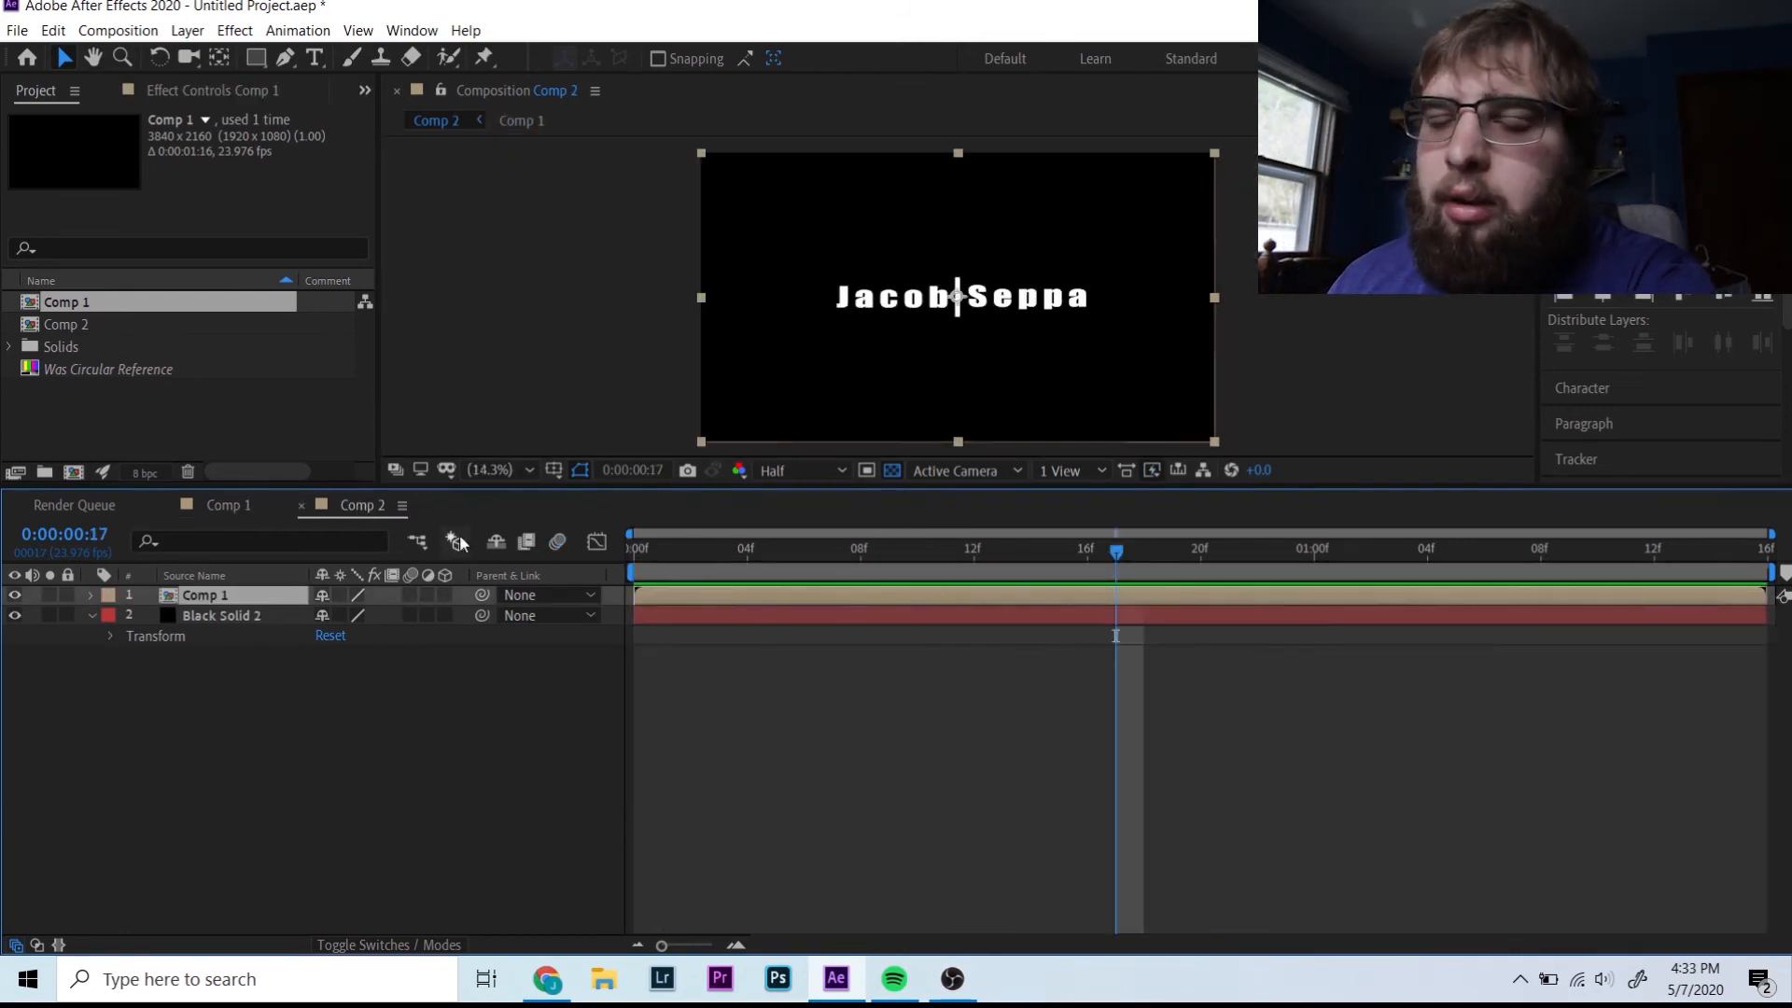
click(681, 560)
key(space)
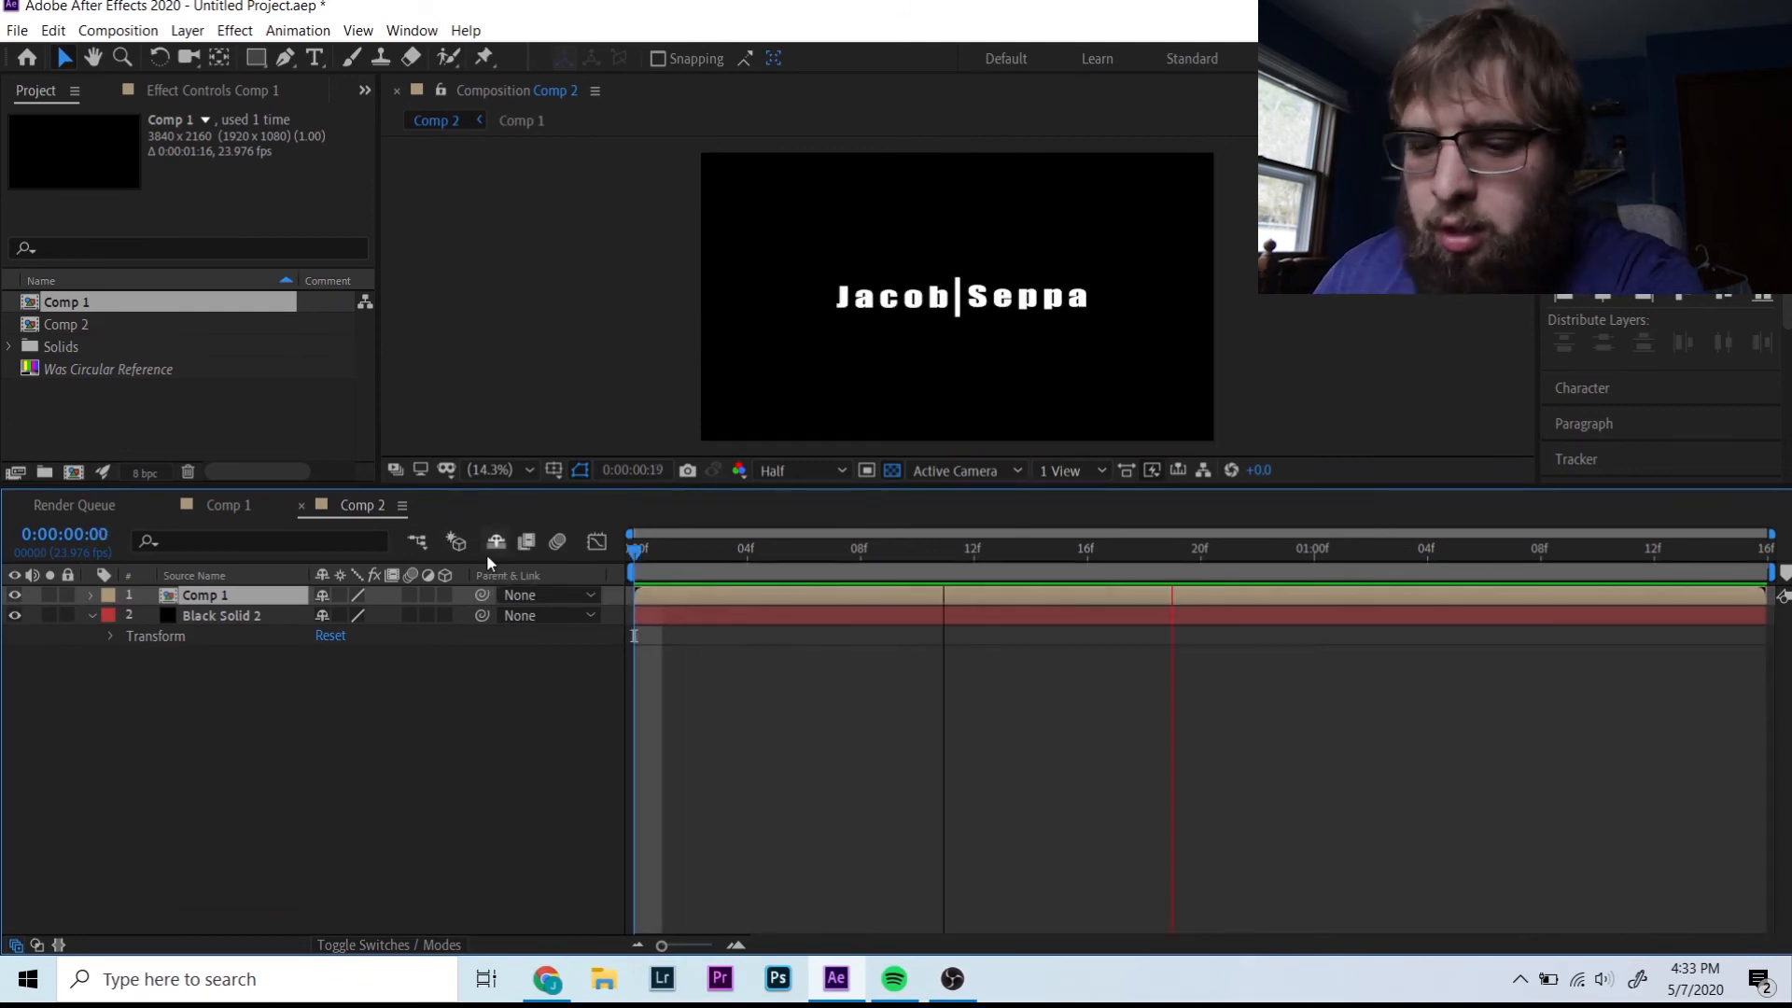
key(space)
key(ctrl+d)
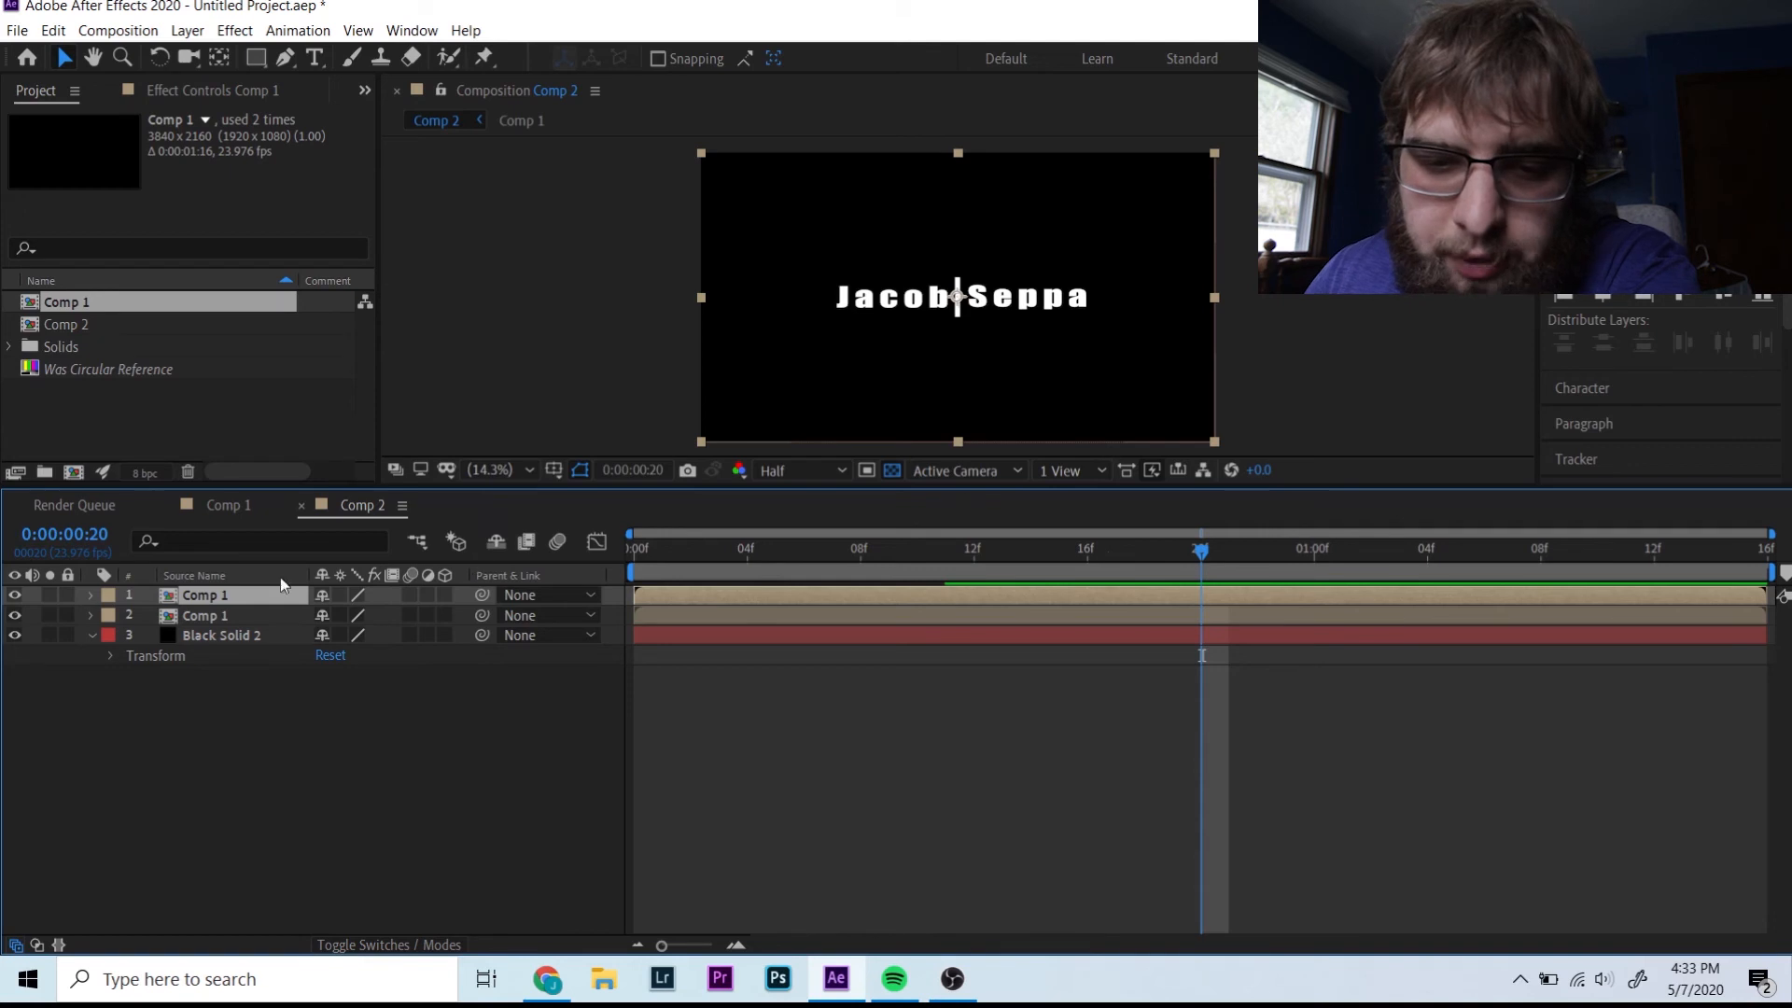
- Time-reverse the top Comp 1 copy and trim both copies to meet at the playhead
click(188, 30)
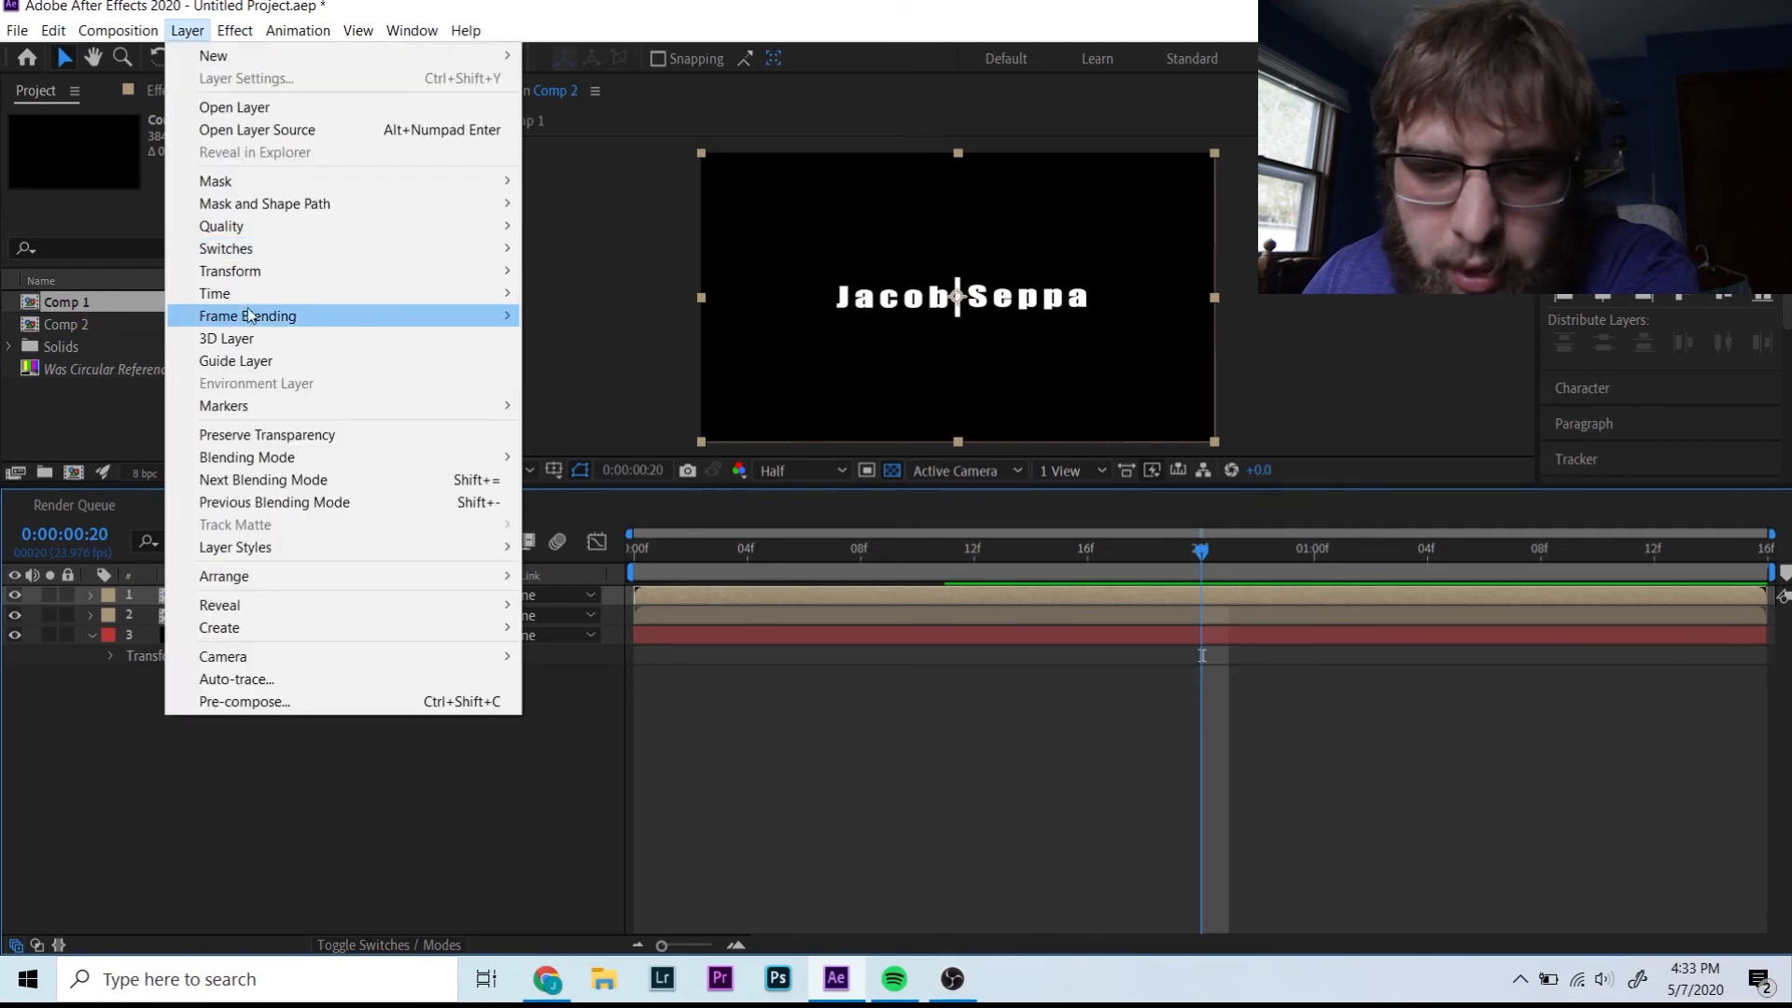
mouse_move(252, 297)
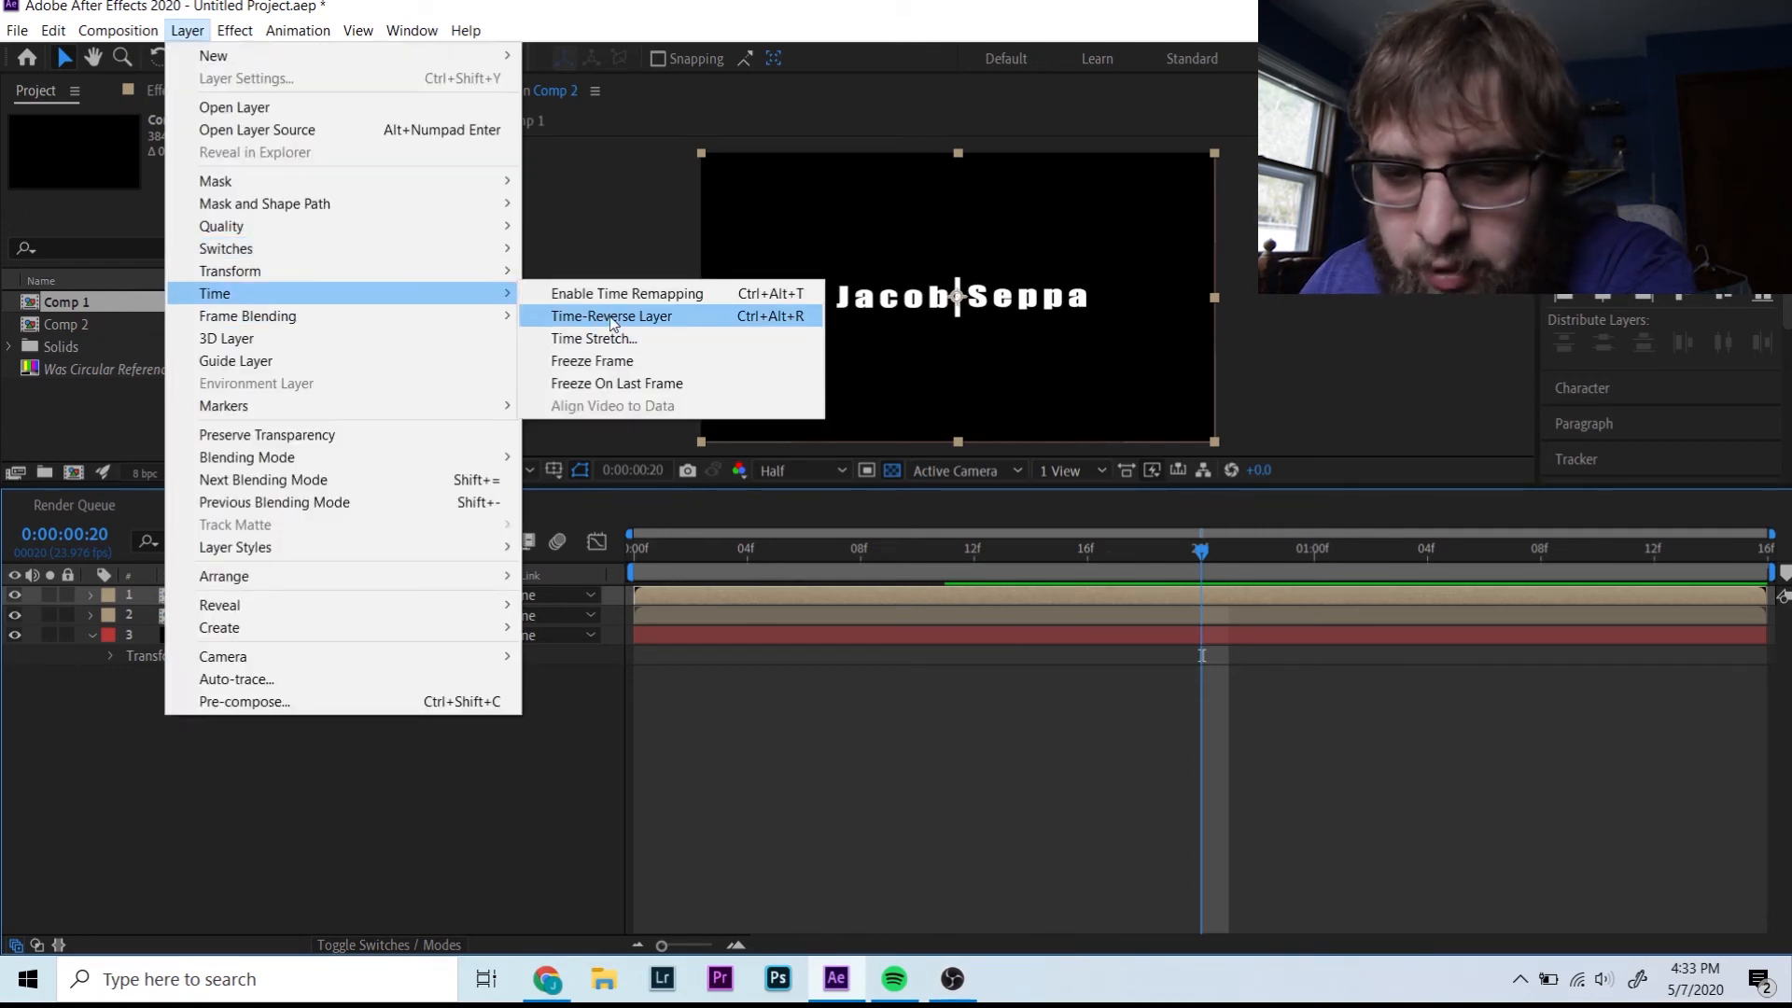
click(612, 316)
drag(1207, 550, 1491, 556)
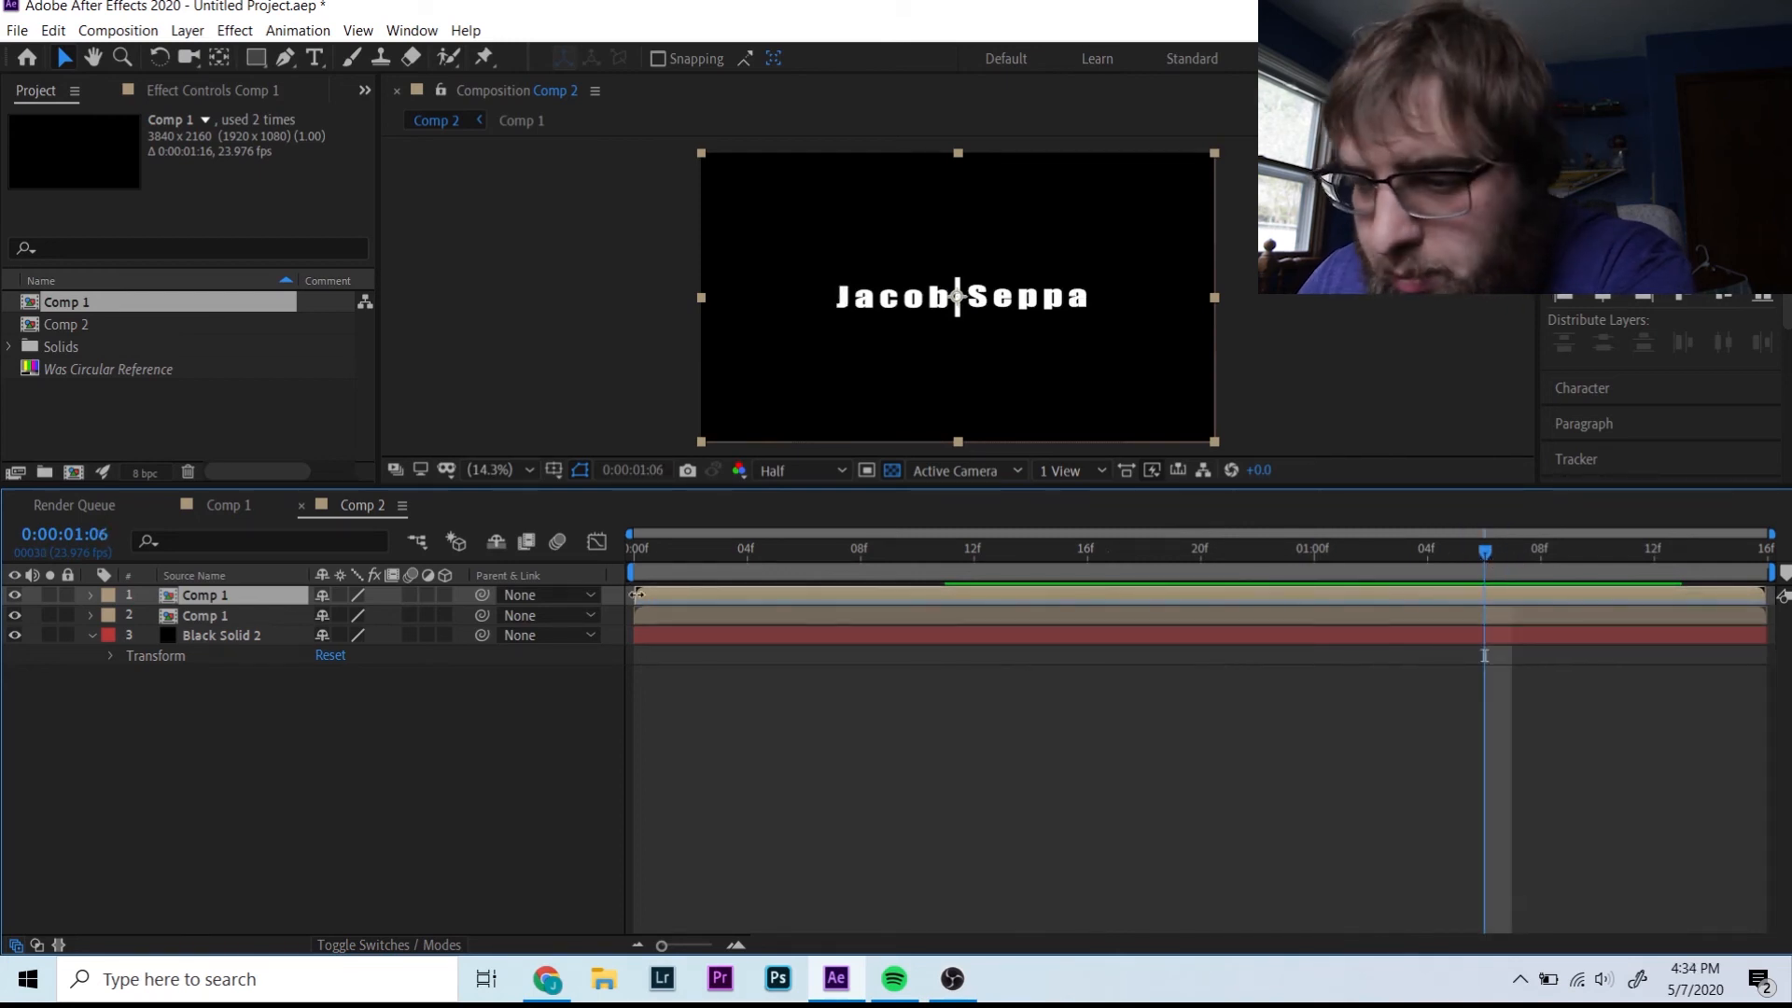
drag(634, 591, 1484, 594)
drag(1765, 615, 1484, 618)
- Preview the reveal-then-hide from the start and bring up Comp 2's Composition Settings
key(Home)
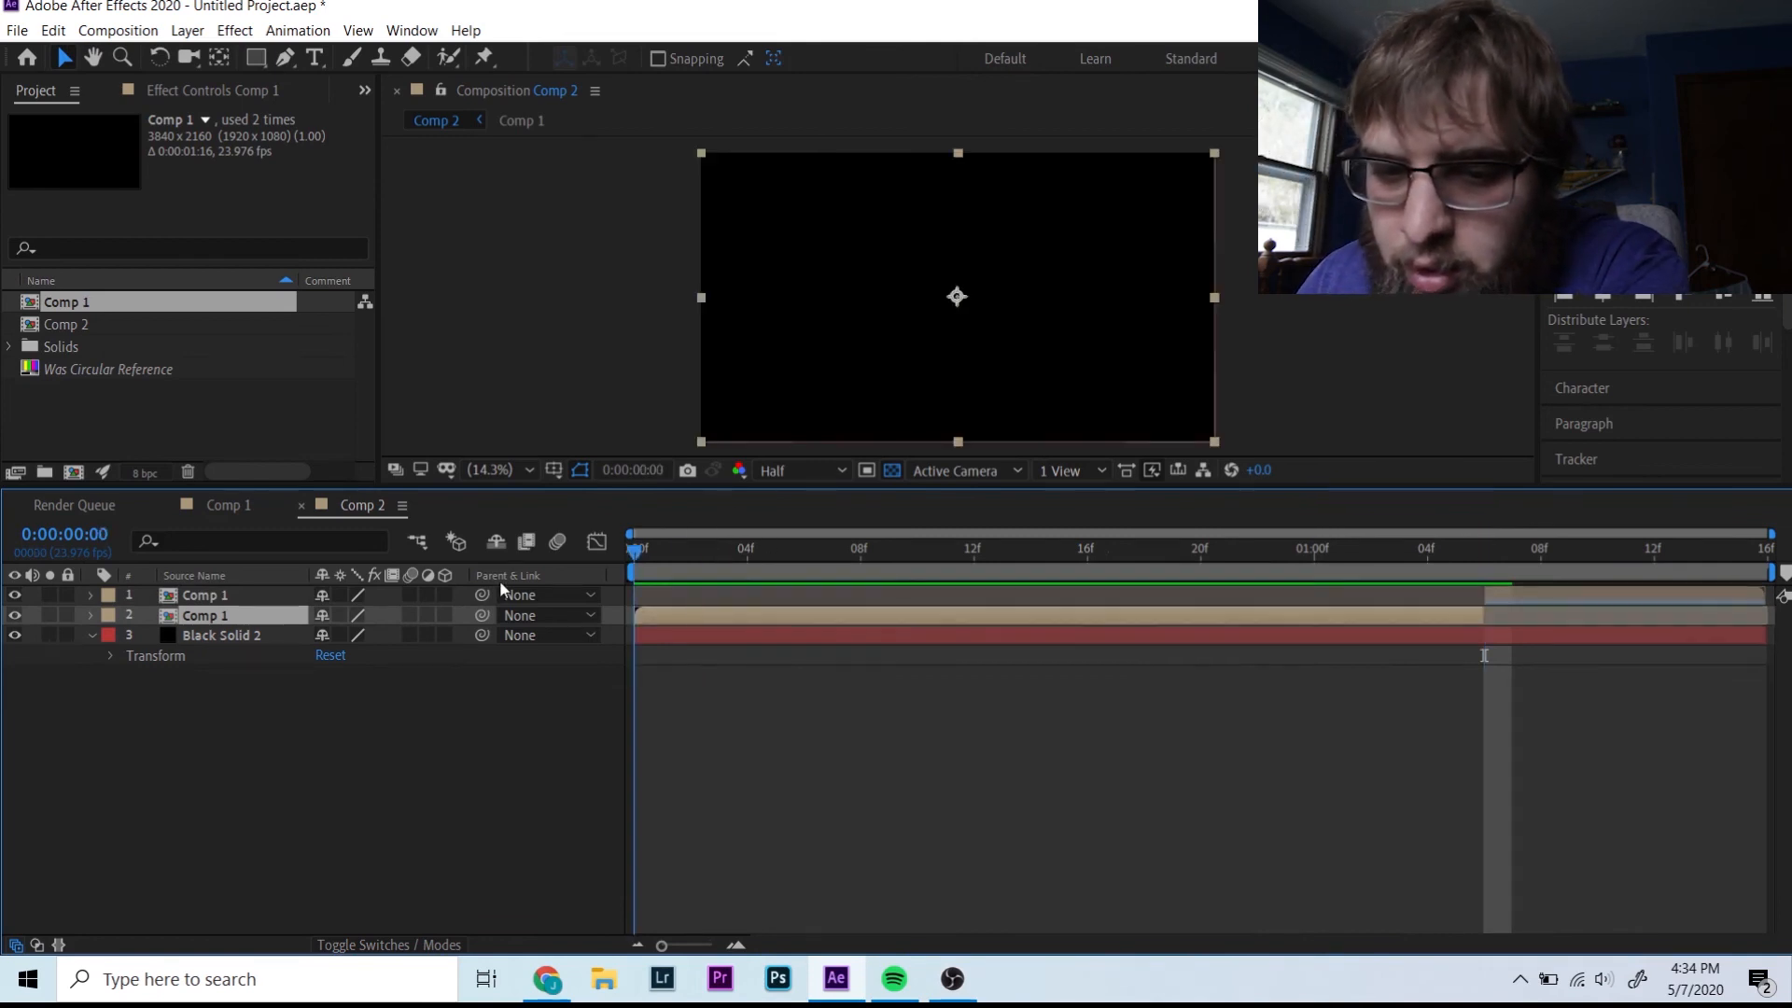
key(space)
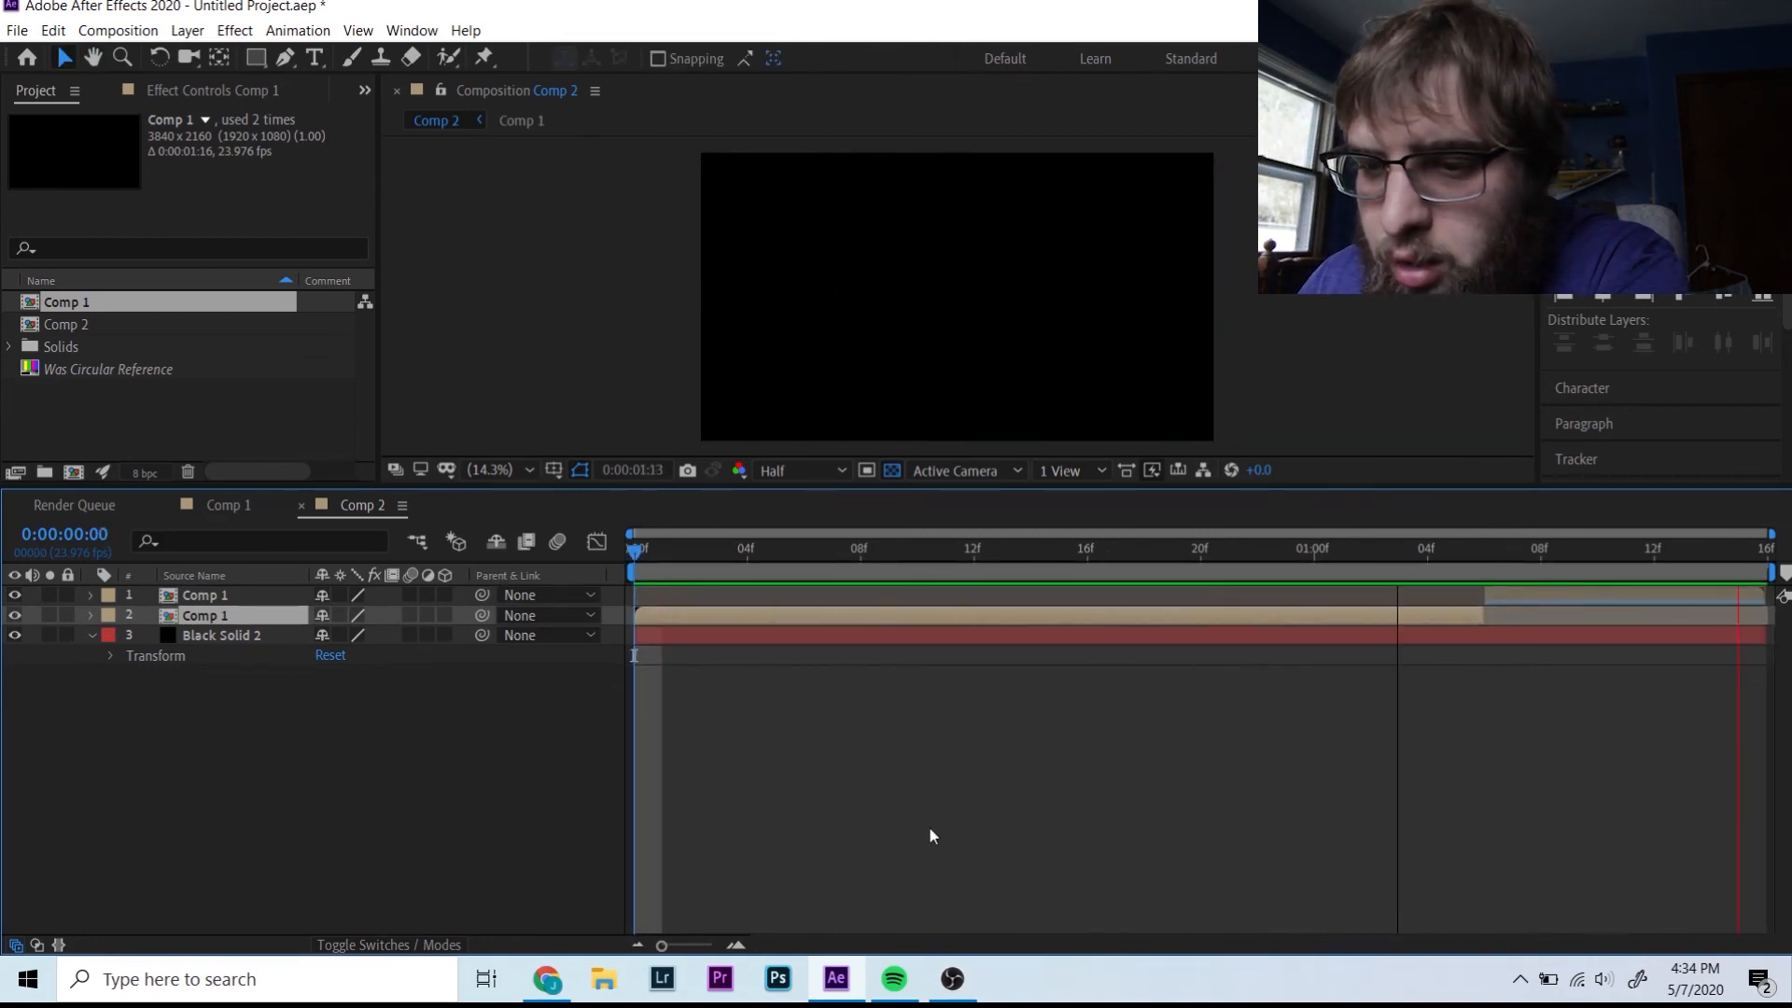
drag(1680, 561, 1770, 563)
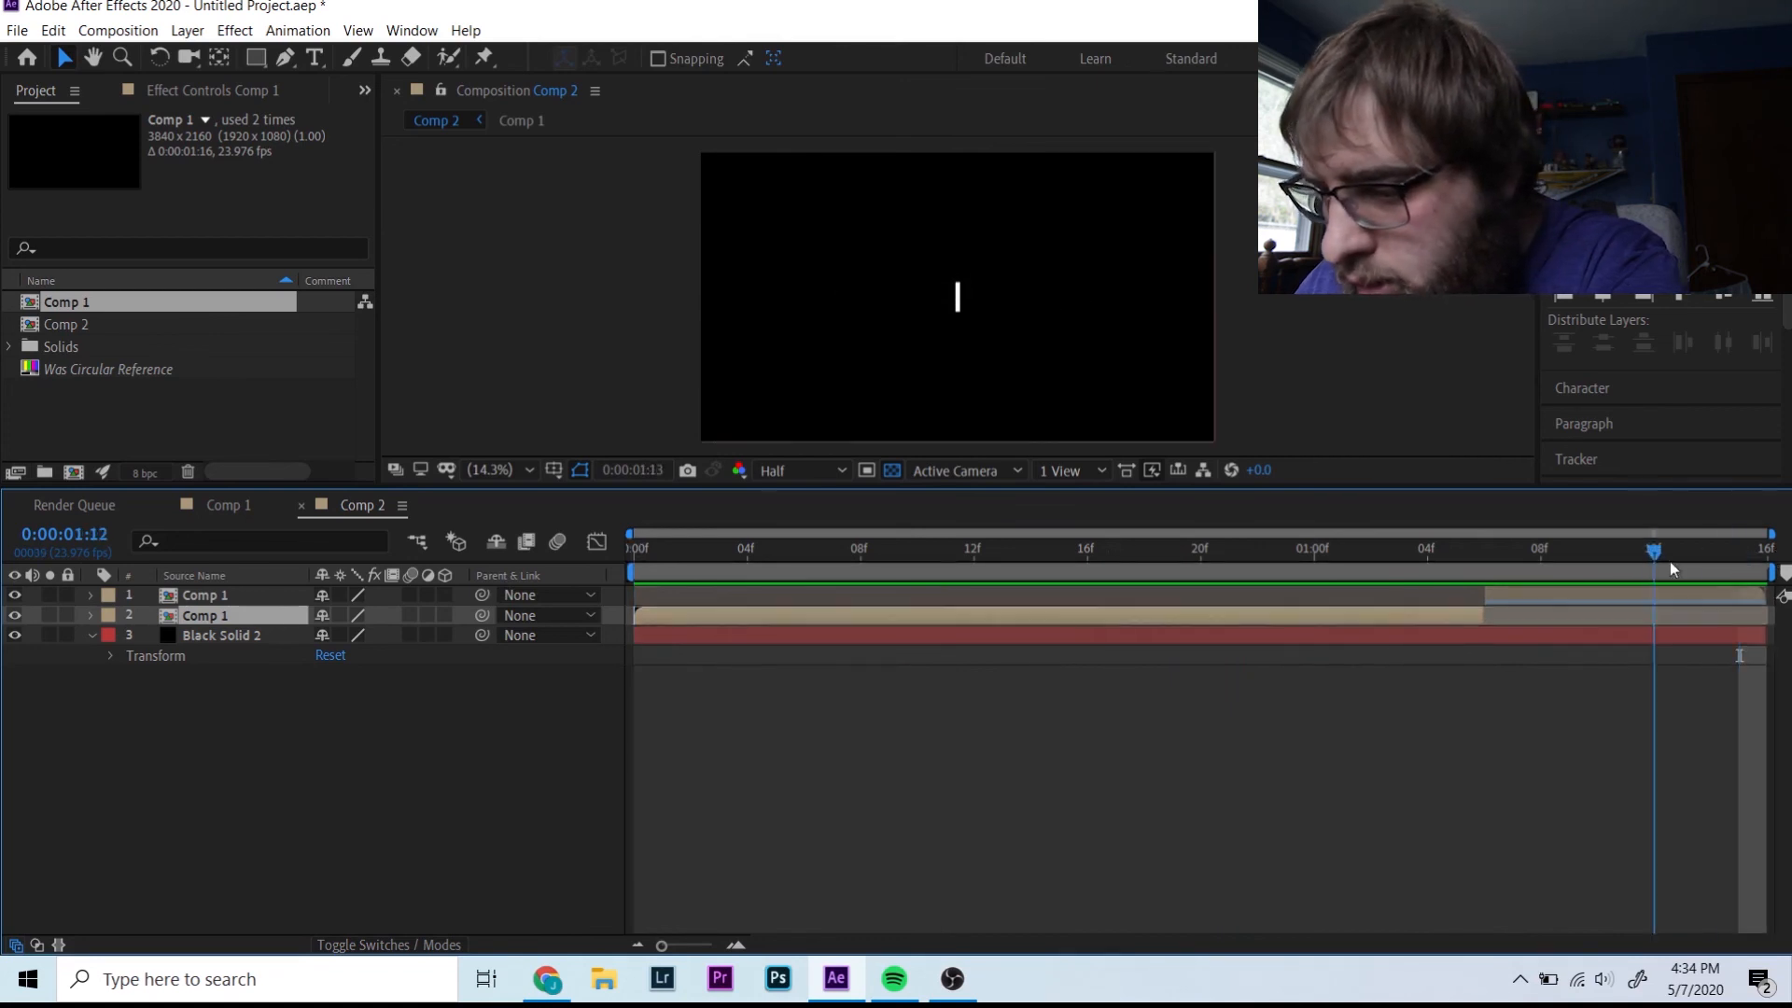
key(ctrl+k)
click(789, 574)
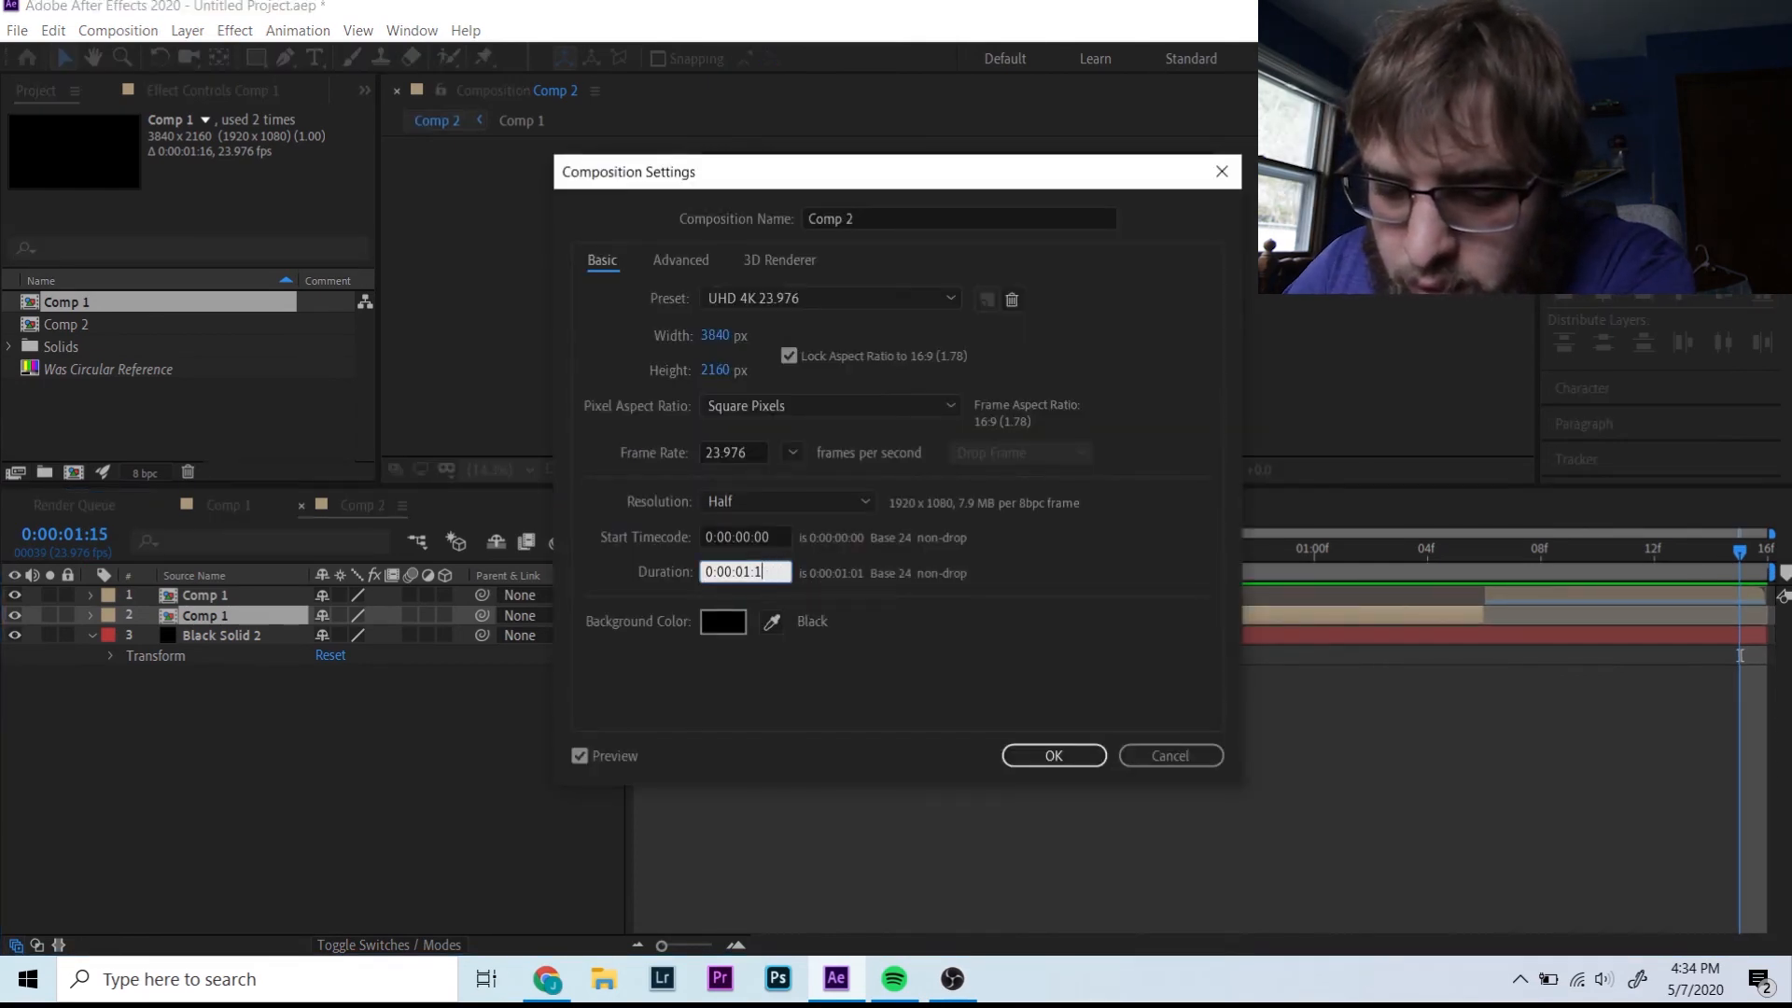
- Confirm the shortened Comp 2 duration, preview it, and hide Black Solid 2
key(Return)
key(space)
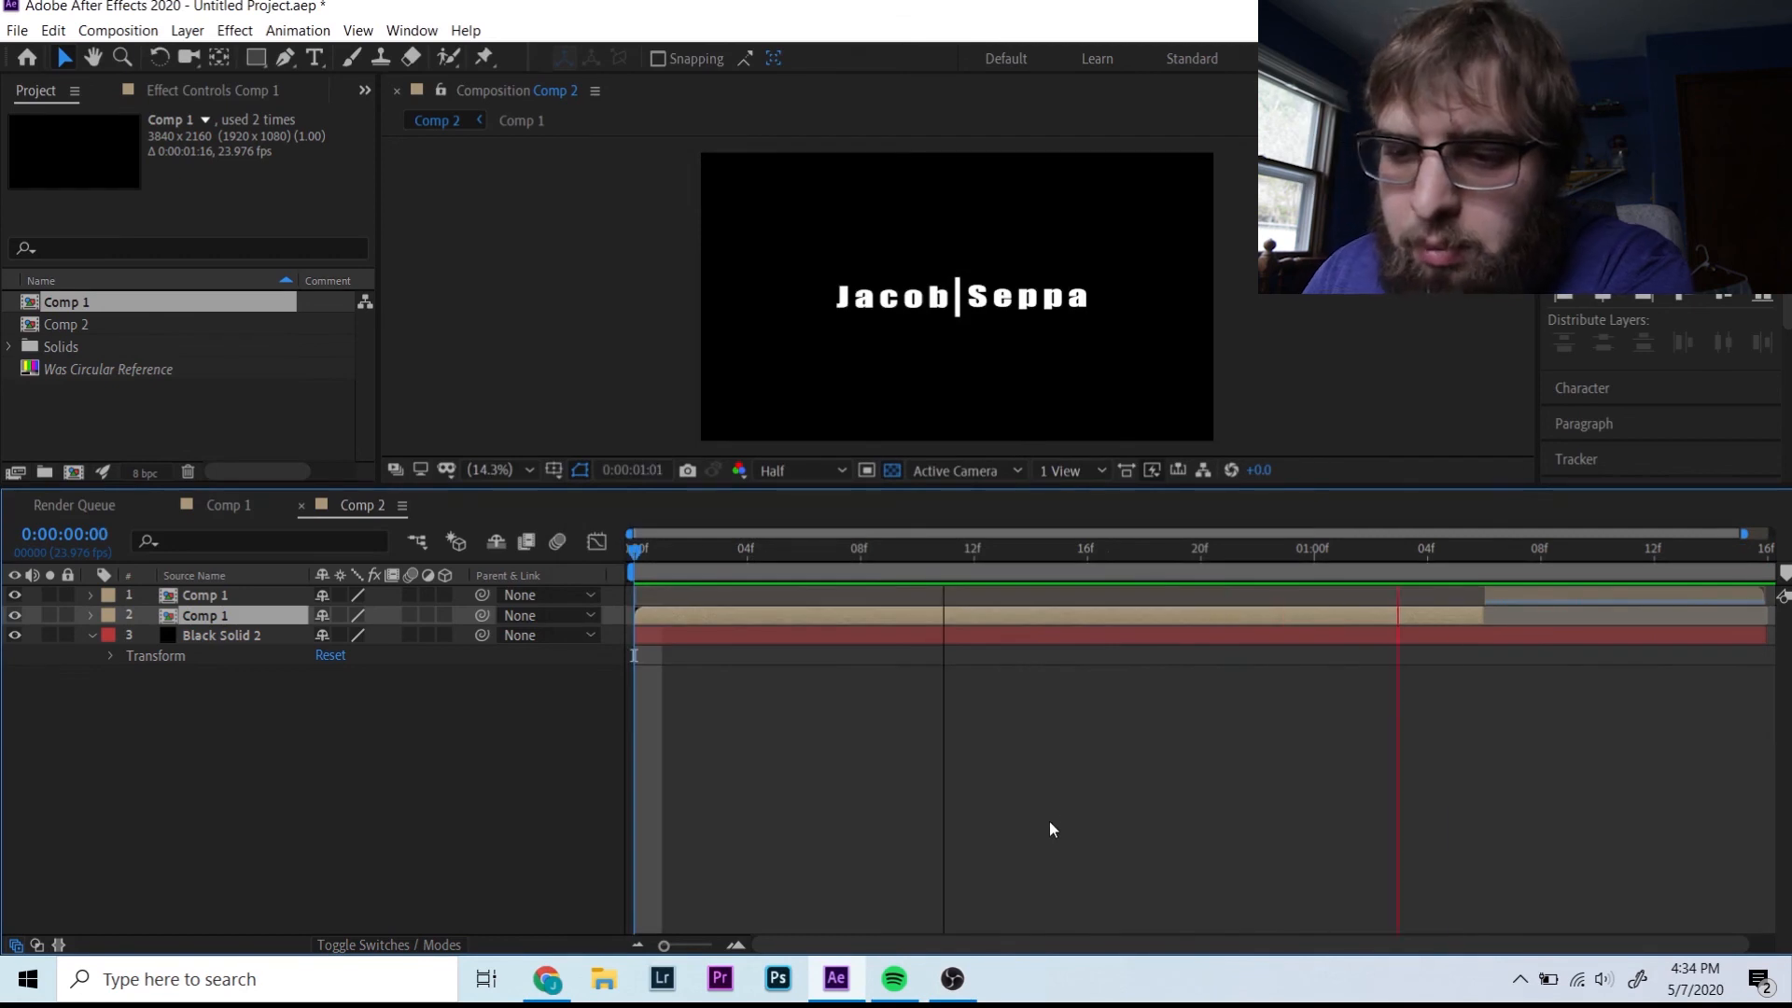
click(647, 569)
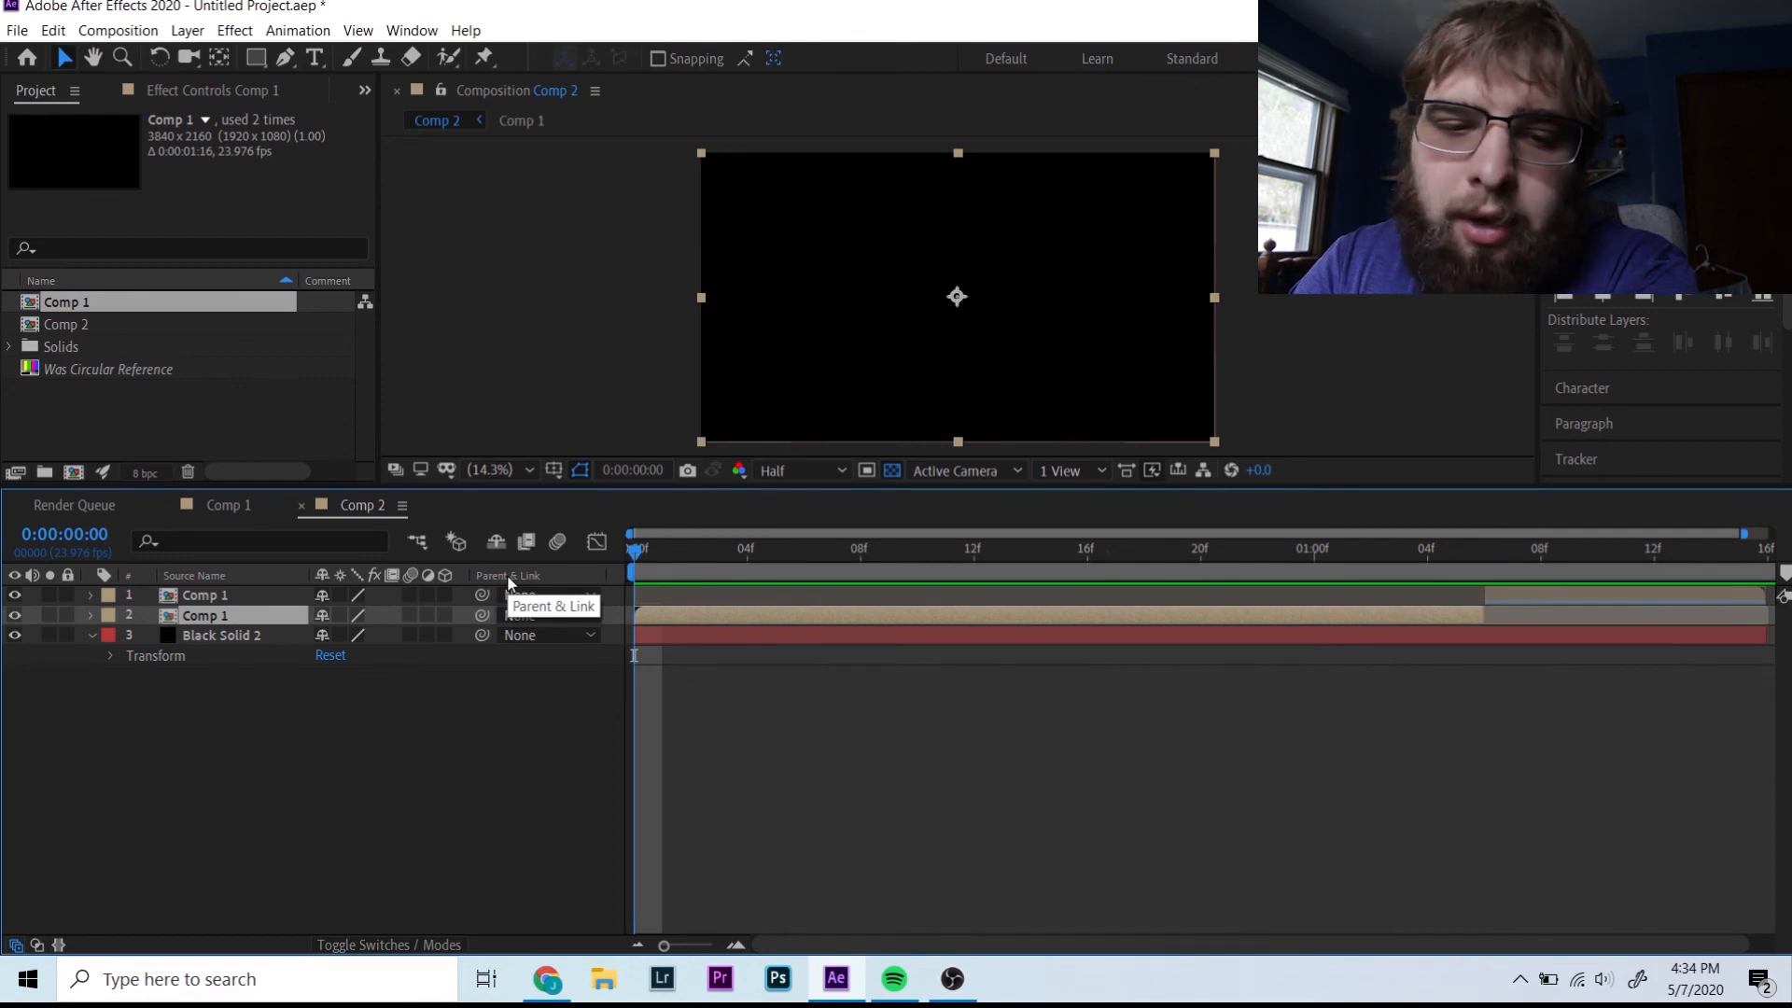
click(15, 634)
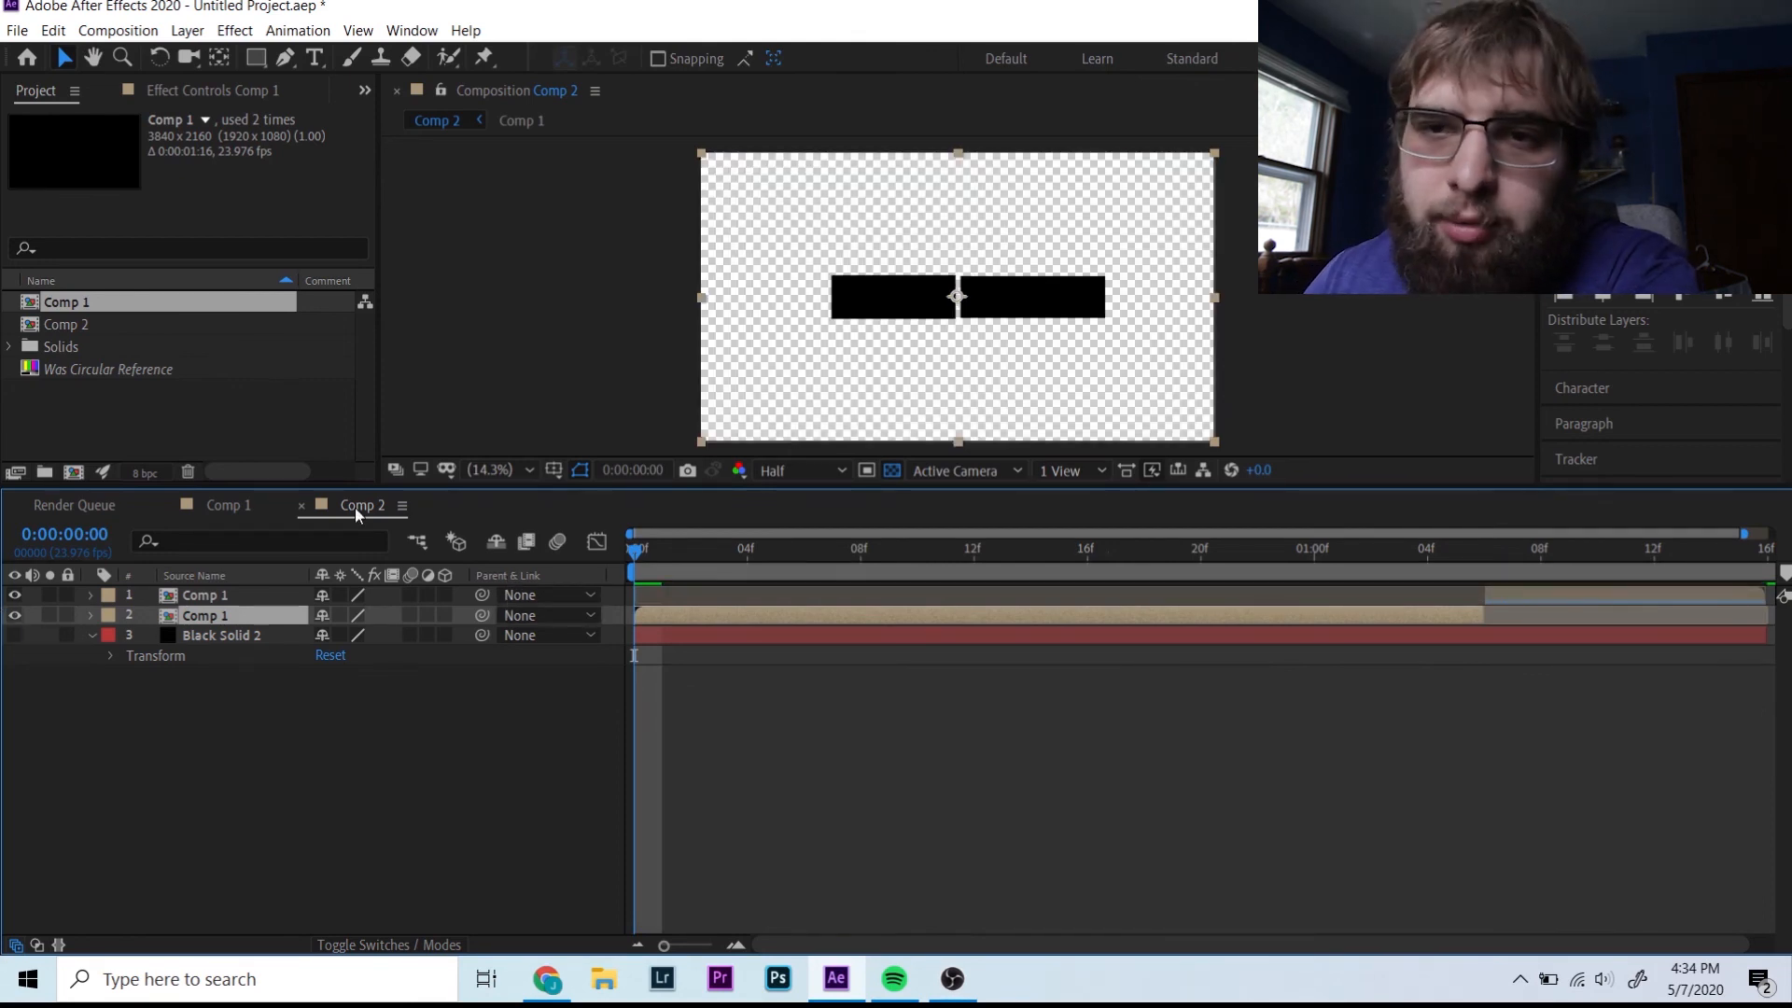